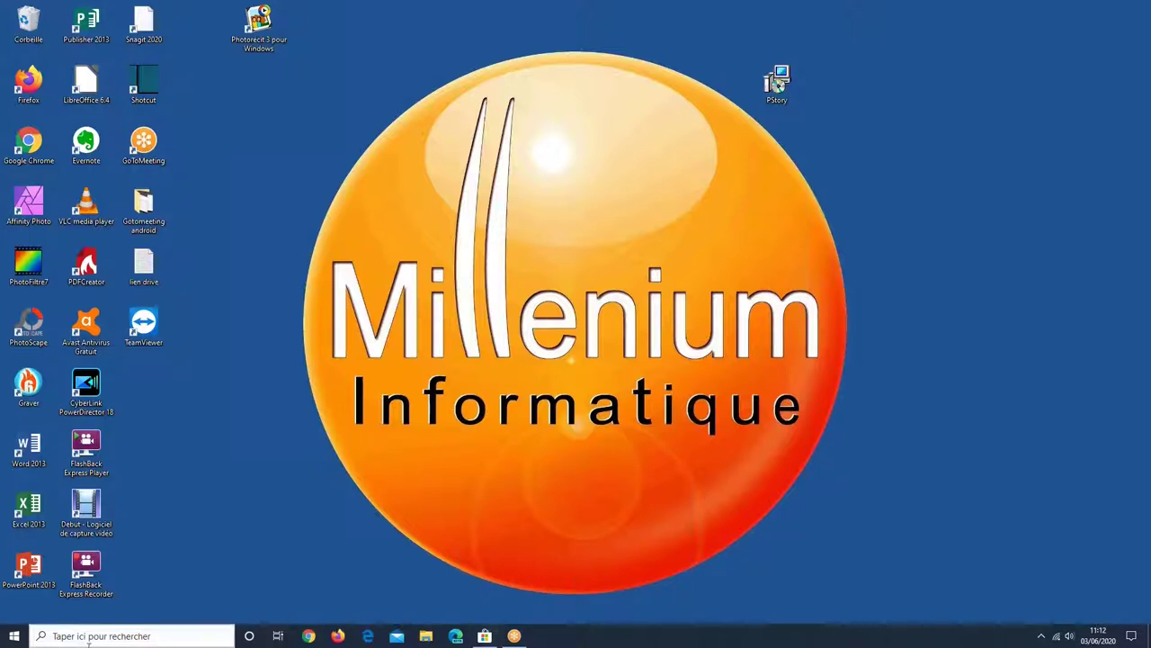
- Open the Microsoft Store from the installed applications
click(13, 640)
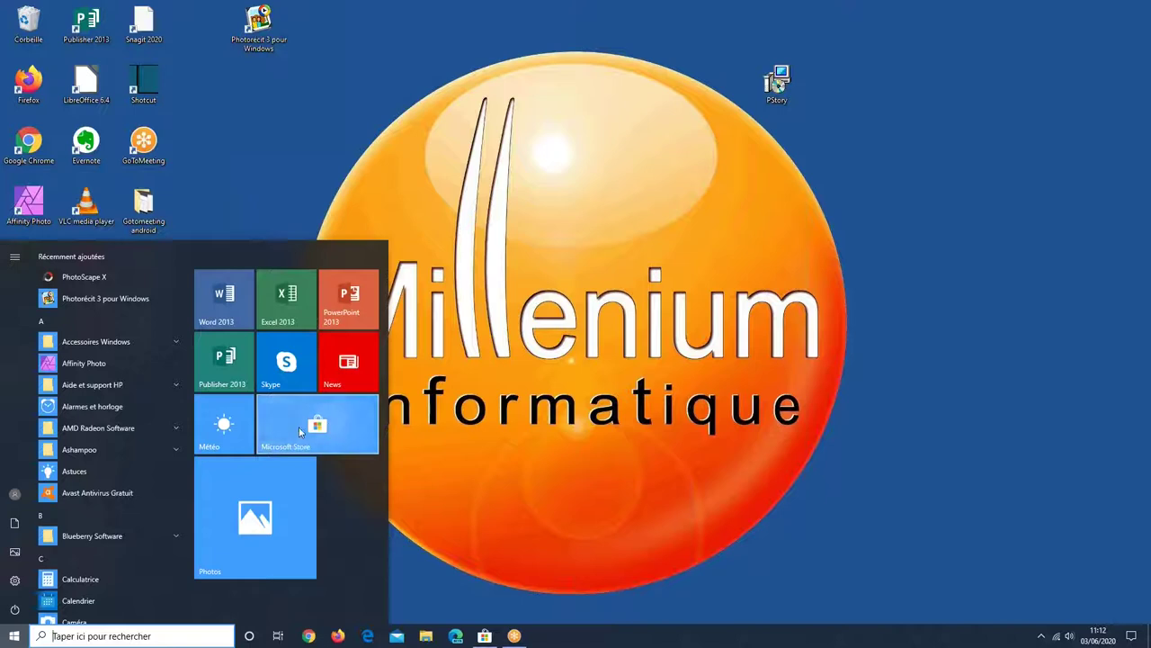
scroll(105, 505, down, 10)
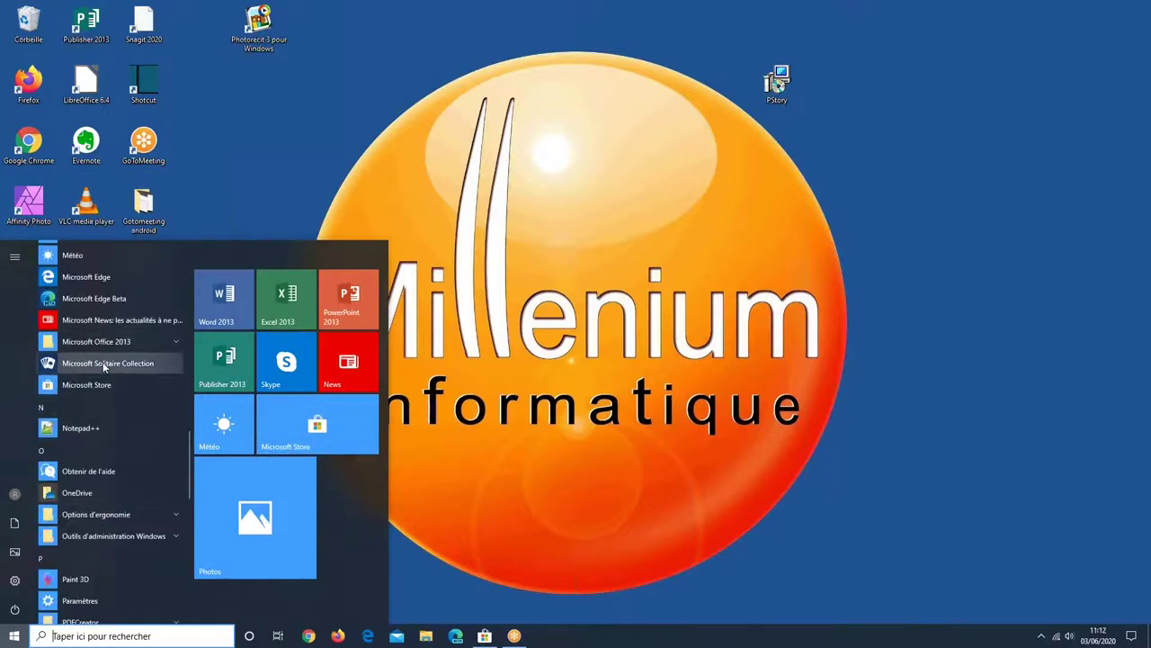
scroll(83, 443, up, 1)
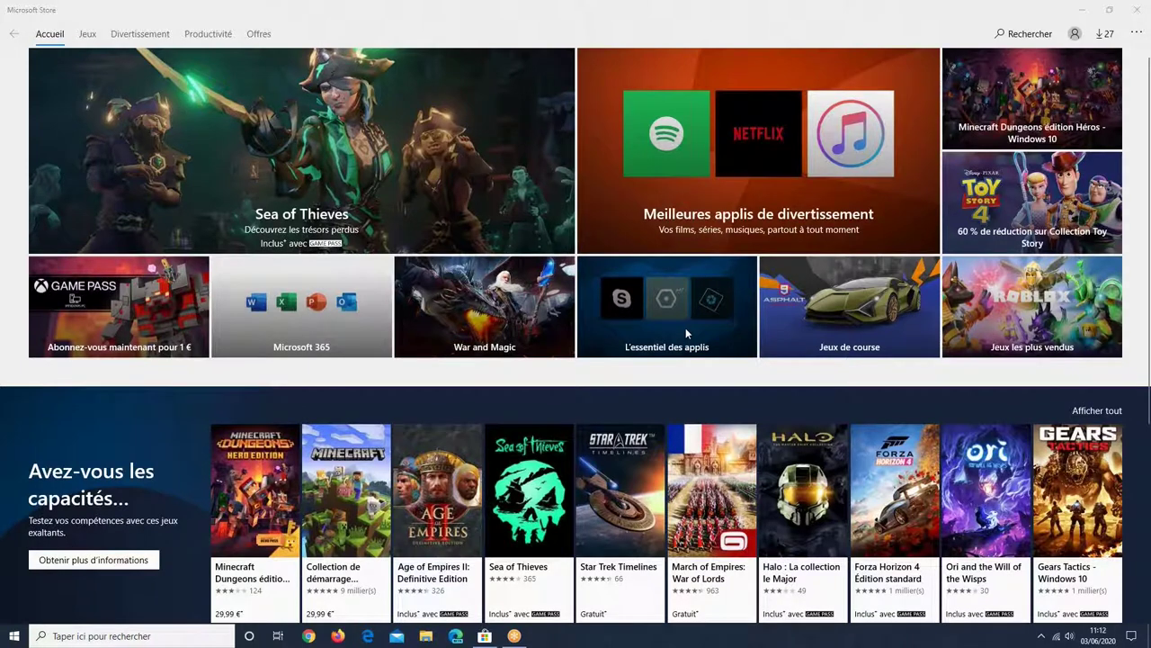
- Search the store for "photoscape x" and open the product page of the free PhotoScape X
click(1014, 35)
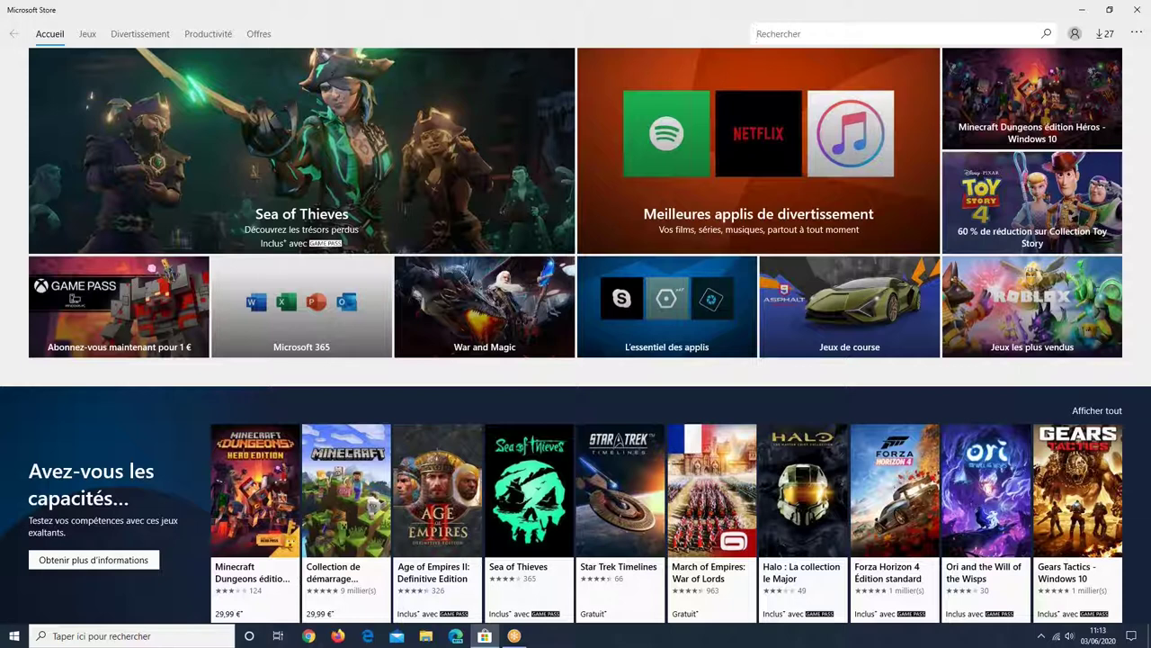
text(photoc)
key(BackSpace)
text(scape)
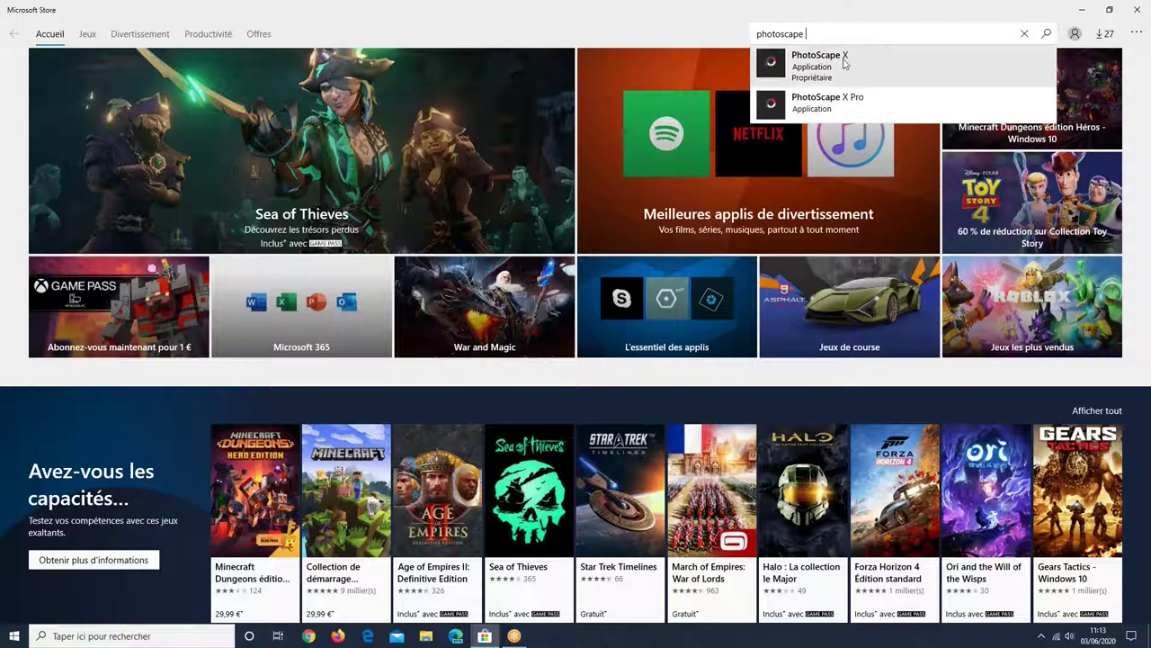
text(x)
click(844, 63)
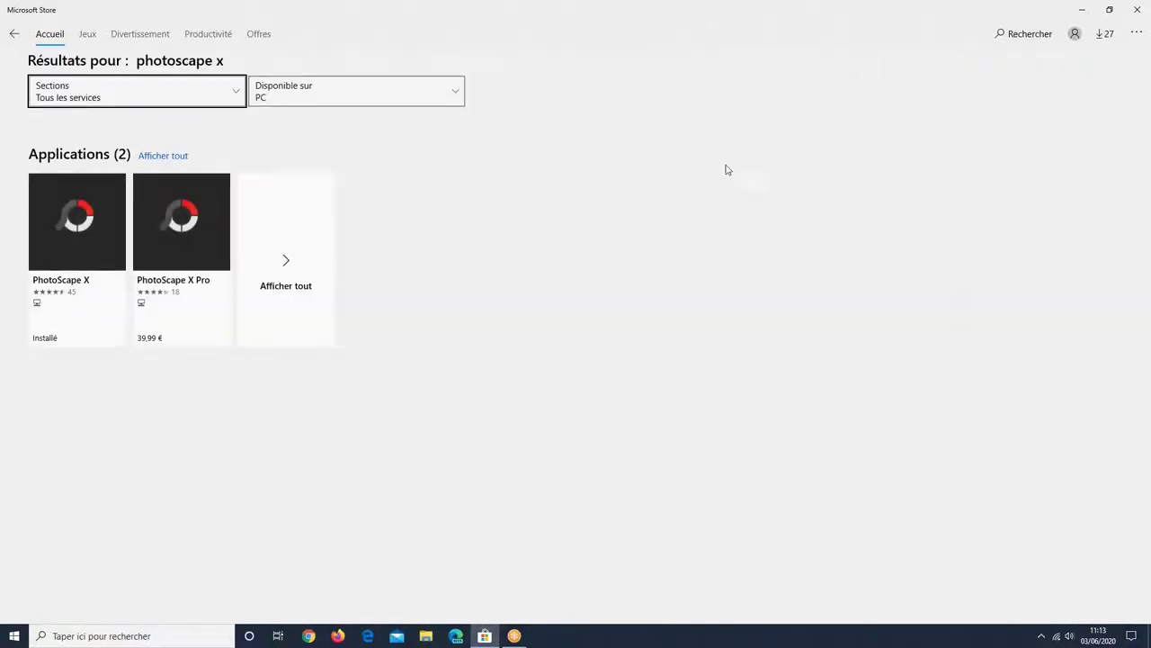
click(63, 249)
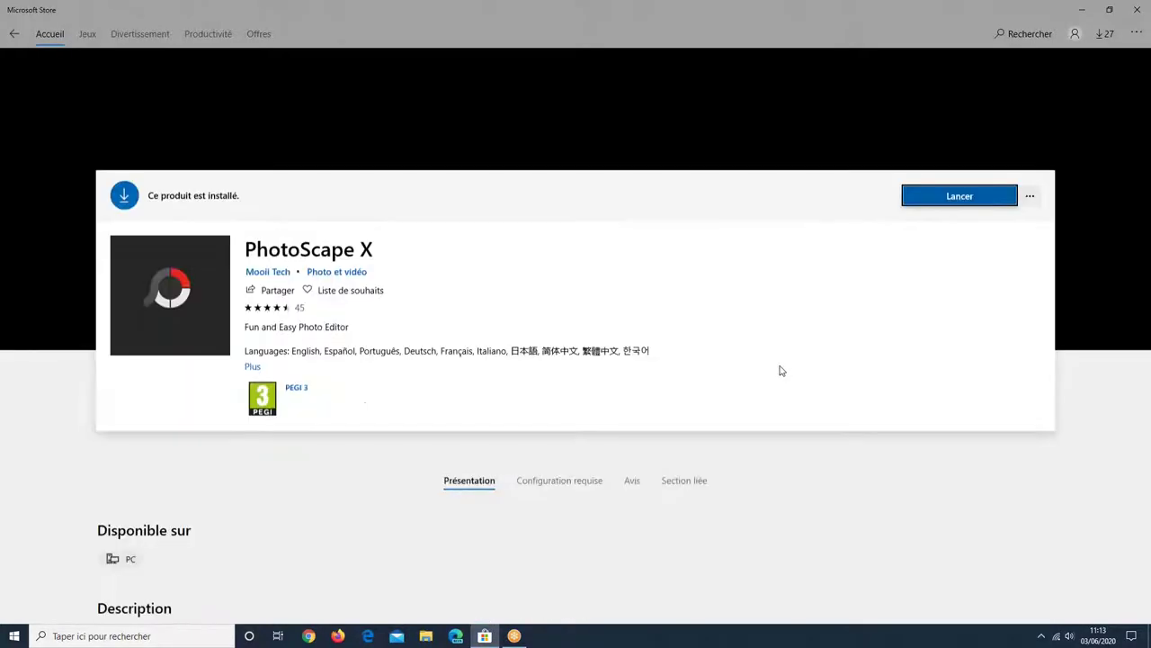
- Examine the PhotoScape X product page, including its preview images, supported languages and description of the free and paid versions
scroll(779, 368, down, 1)
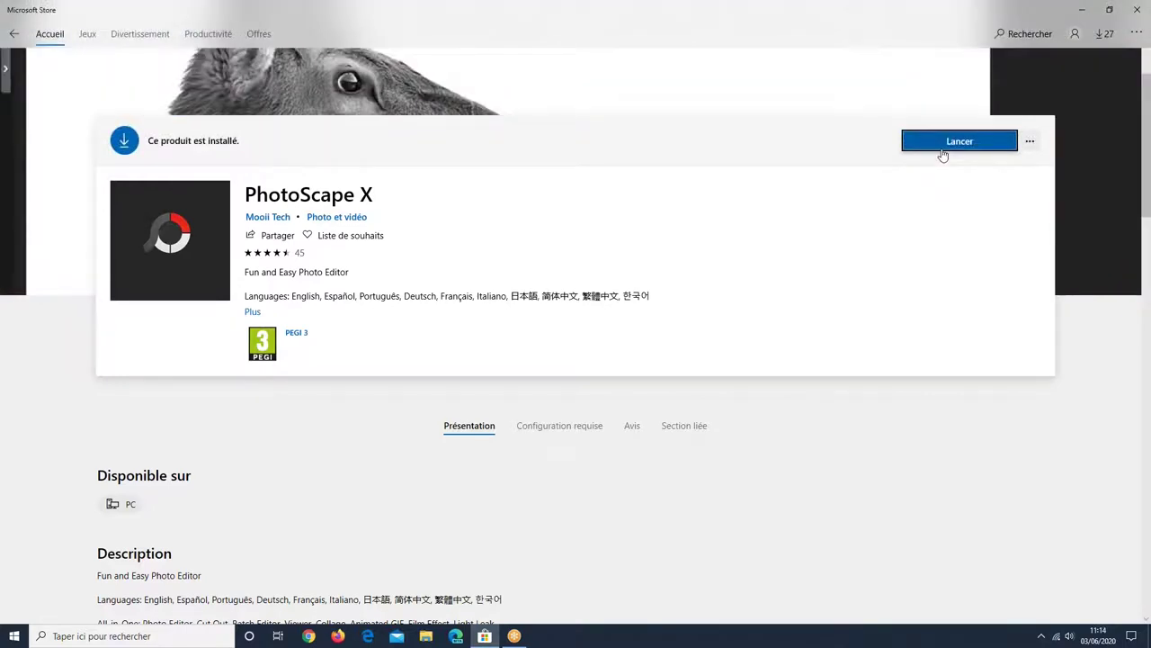
click(943, 155)
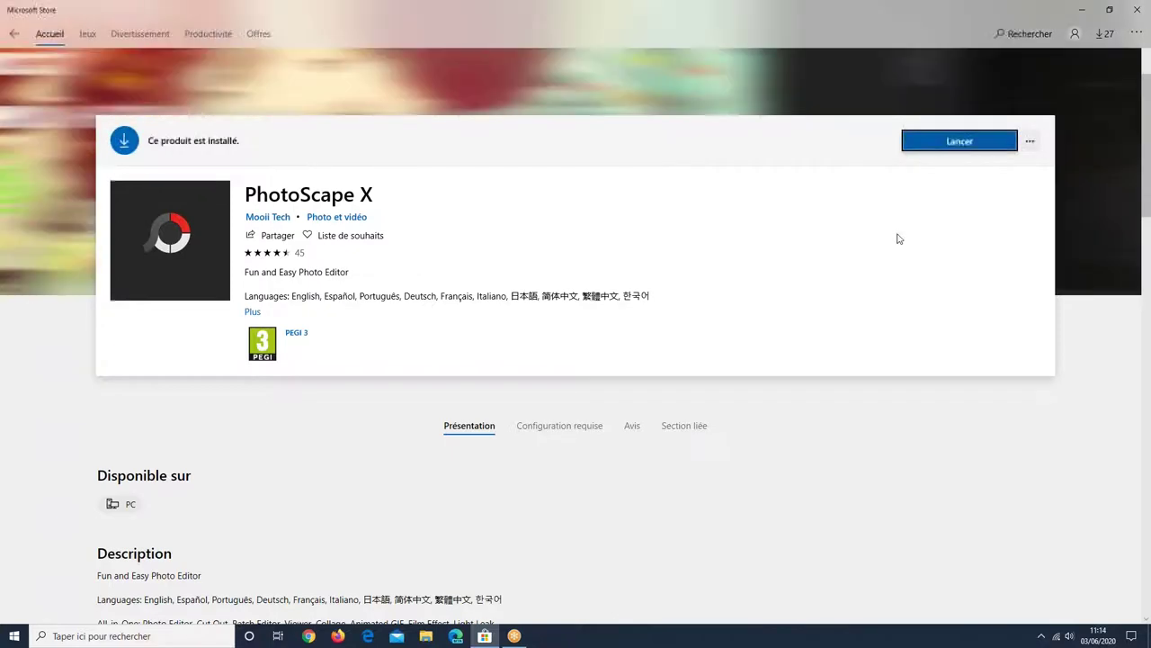
scroll(882, 254, down, 3)
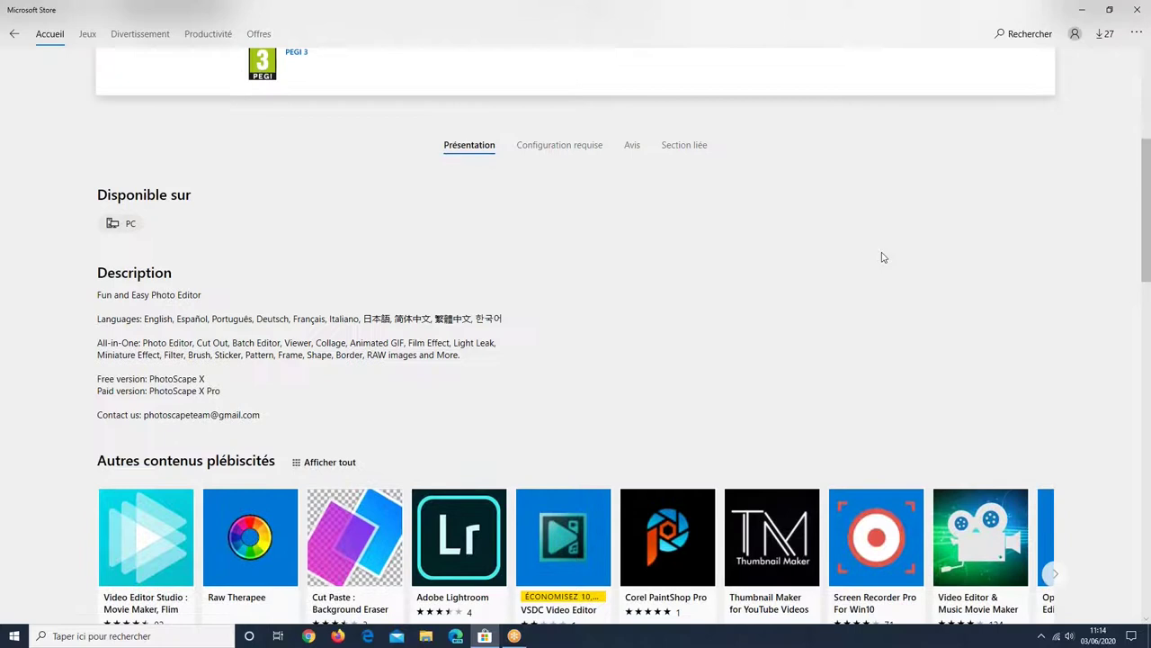
scroll(881, 257, down, 1)
scroll(875, 270, up, 5)
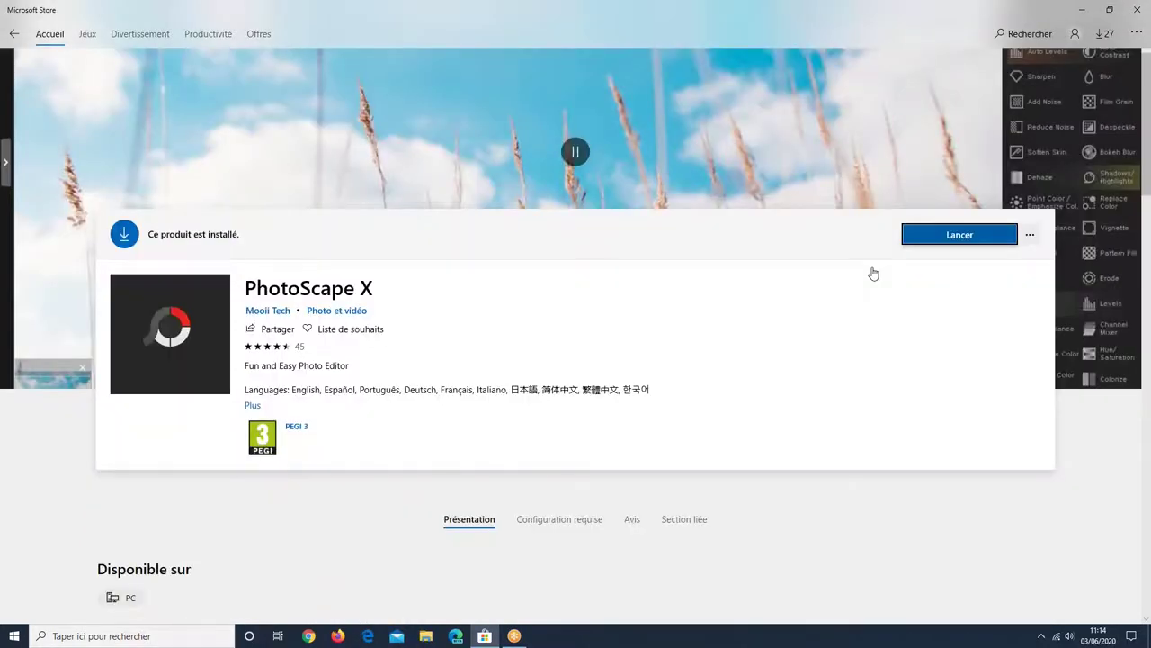
scroll(872, 273, up, 2)
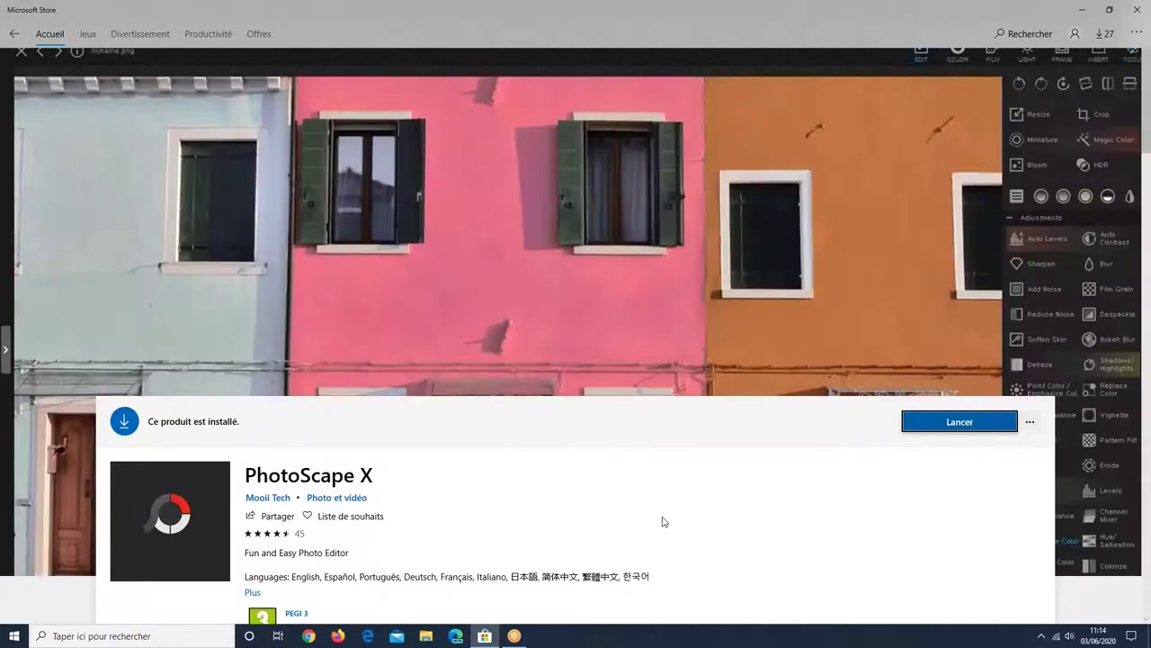
scroll(663, 522, down, 2)
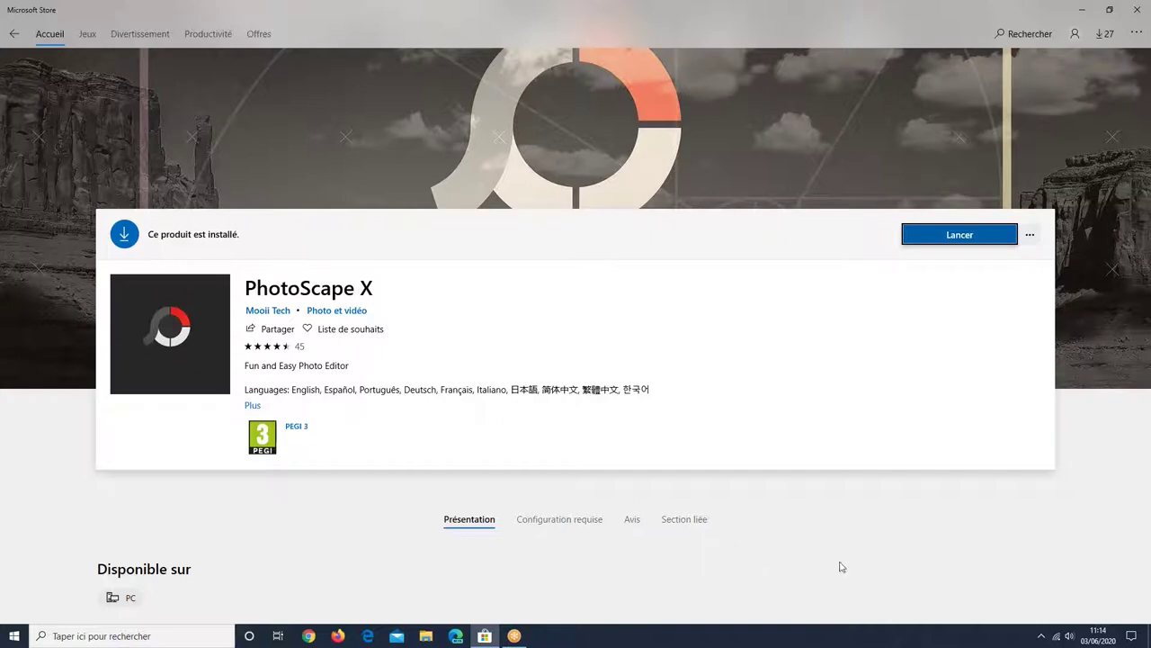
- Close the Microsoft Store and launch PhotoScape X from the recently added applications
click(911, 244)
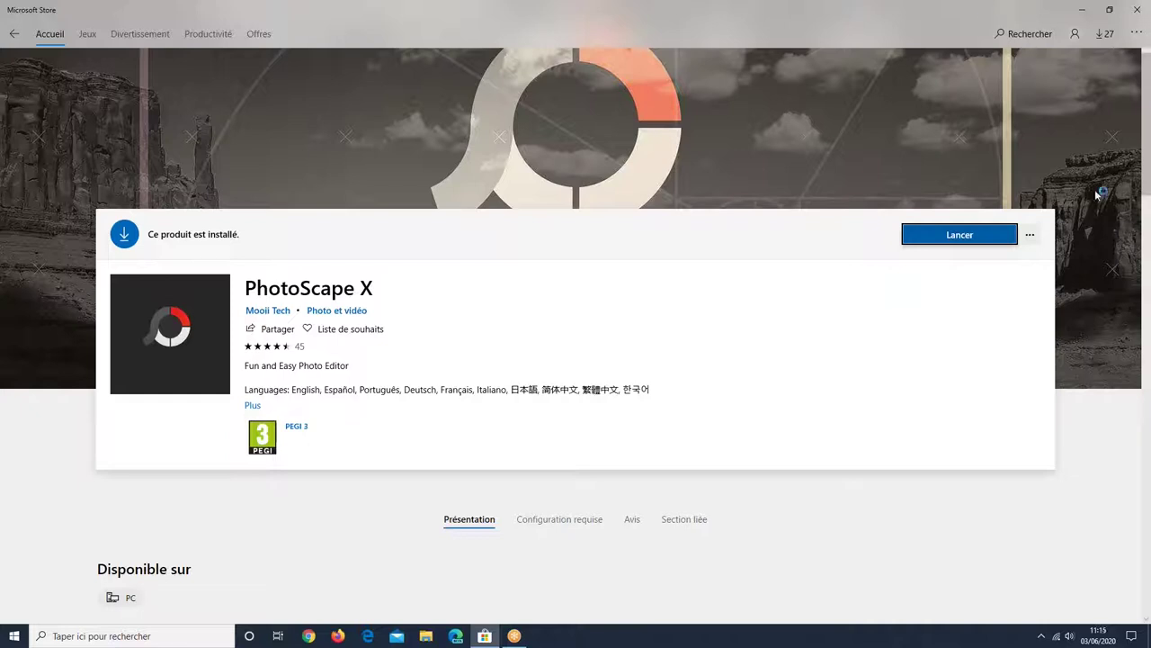
click(960, 235)
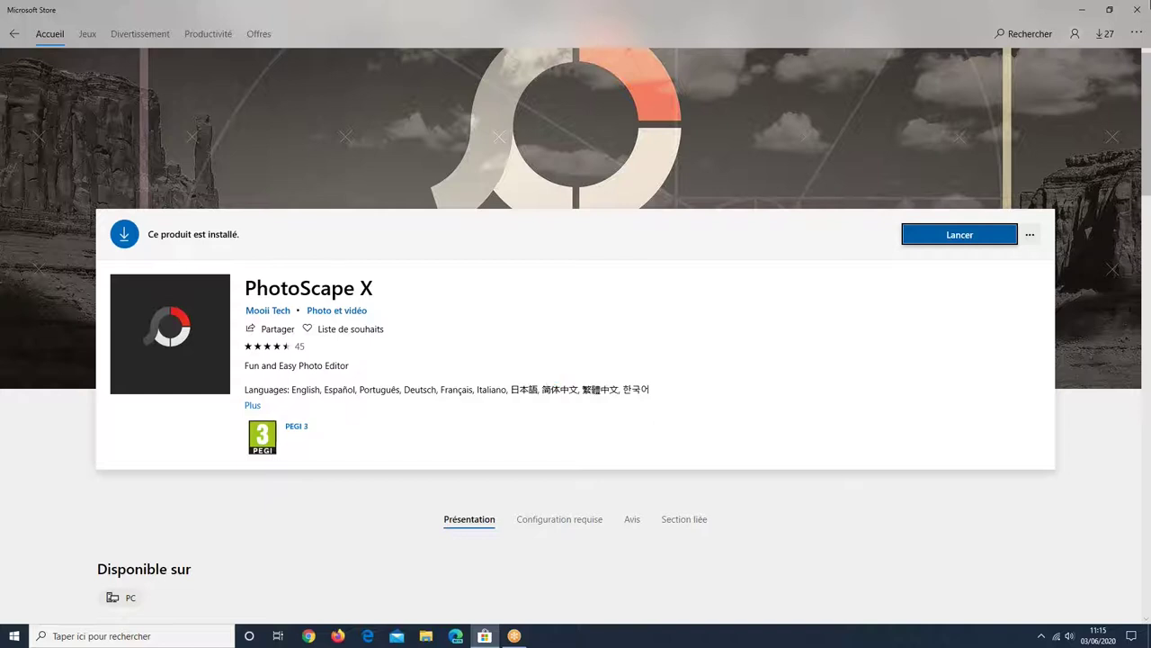
click(1139, 14)
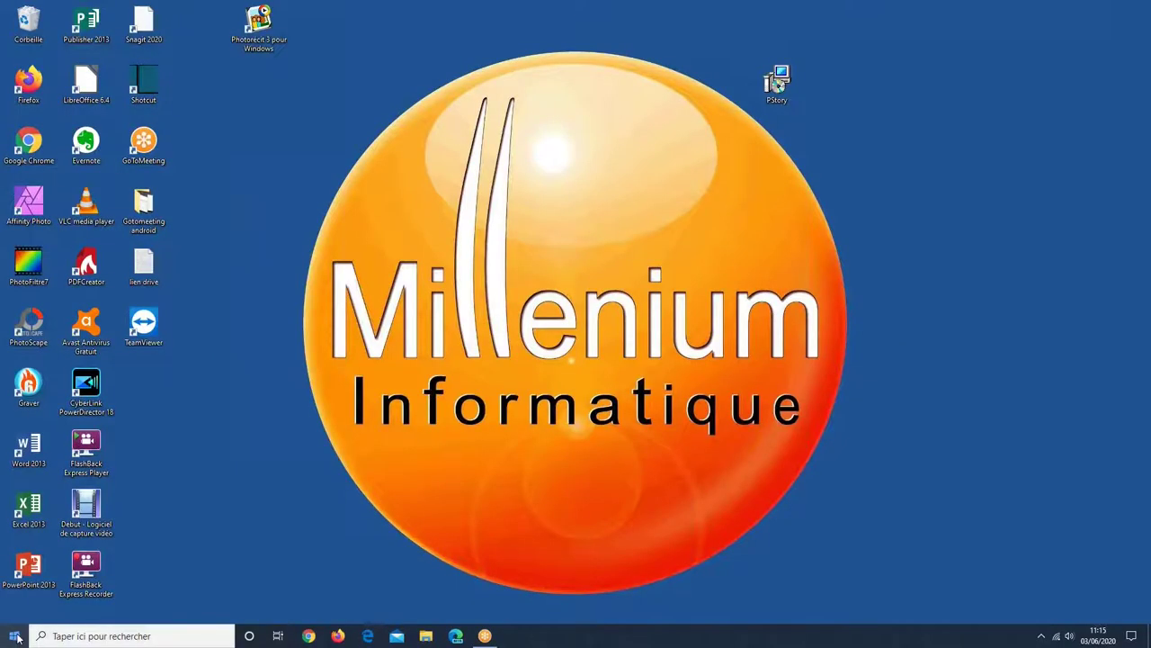
key(super)
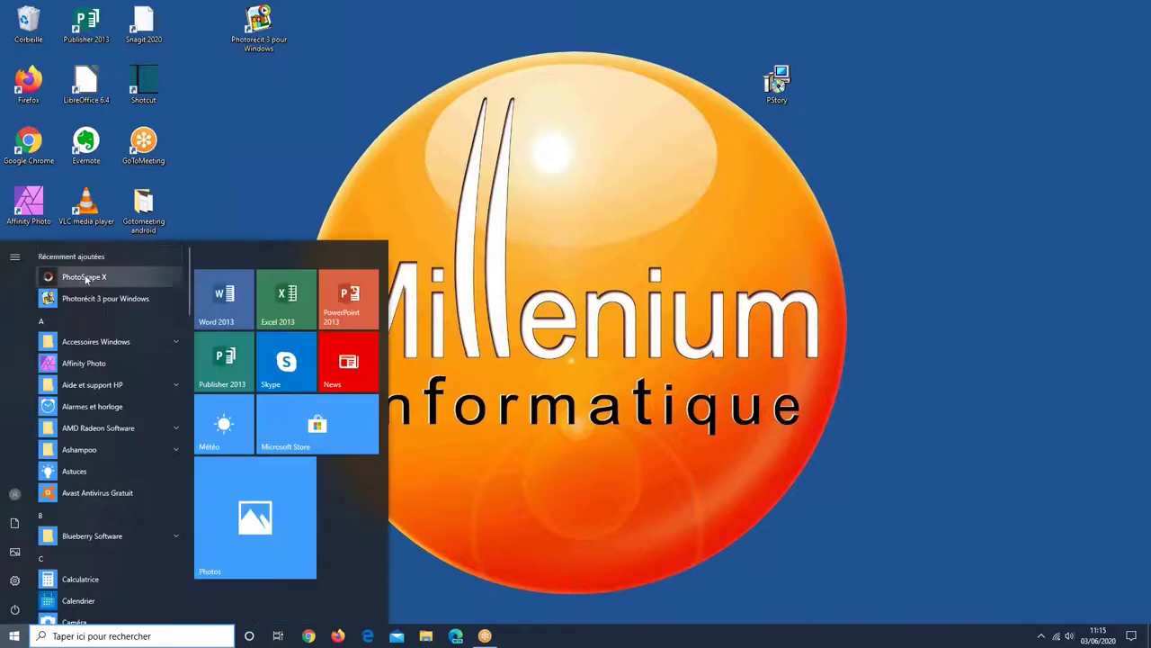
click(85, 277)
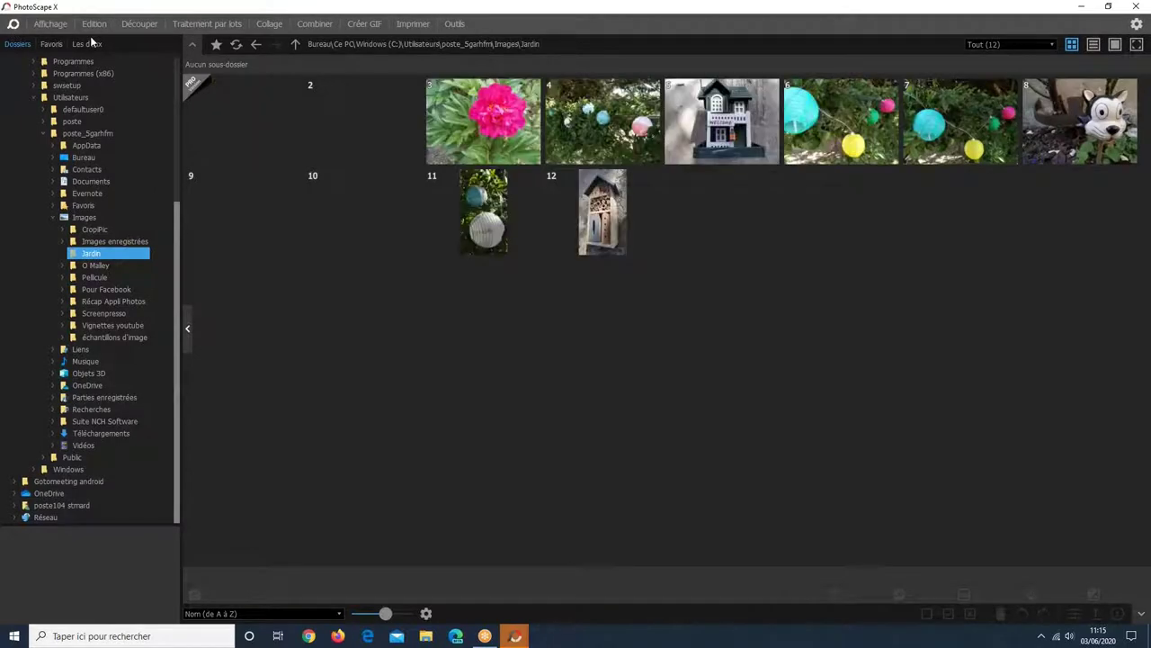
- Examine the home page's feature tutorials, from Spot Healing Brush through Red Eye Correction to Remove Haze & Fog
click(14, 26)
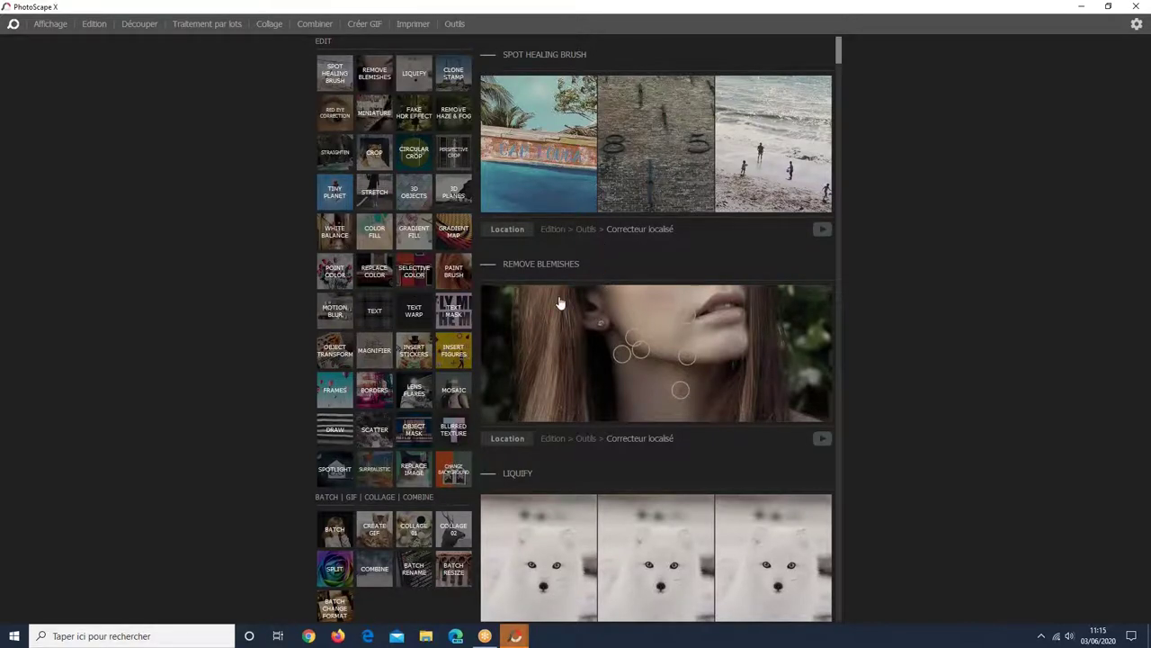
scroll(557, 303, down, 1)
scroll(557, 303, down, 15)
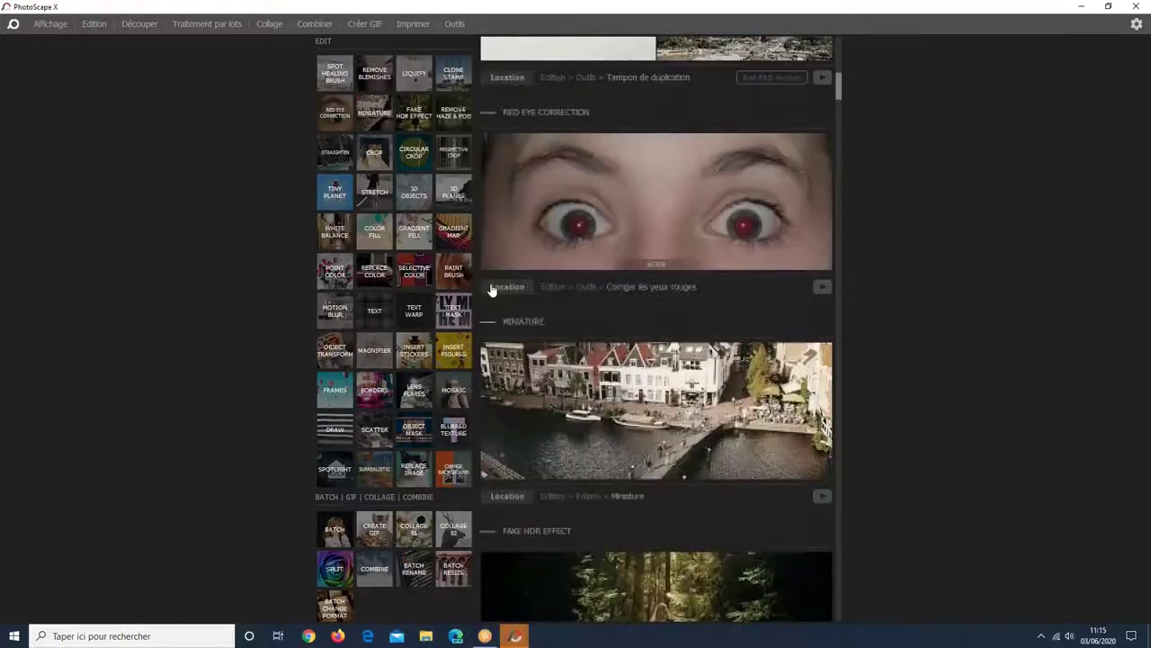
scroll(603, 320, down, 9)
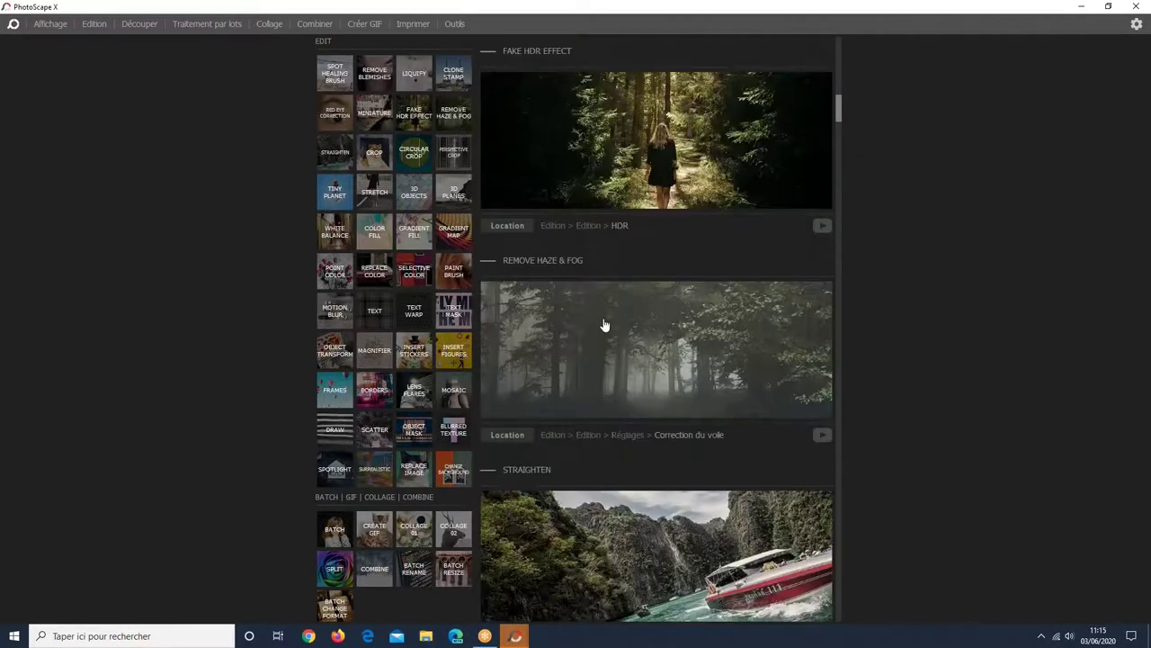
scroll(601, 315, up, 10)
scroll(601, 315, up, 5)
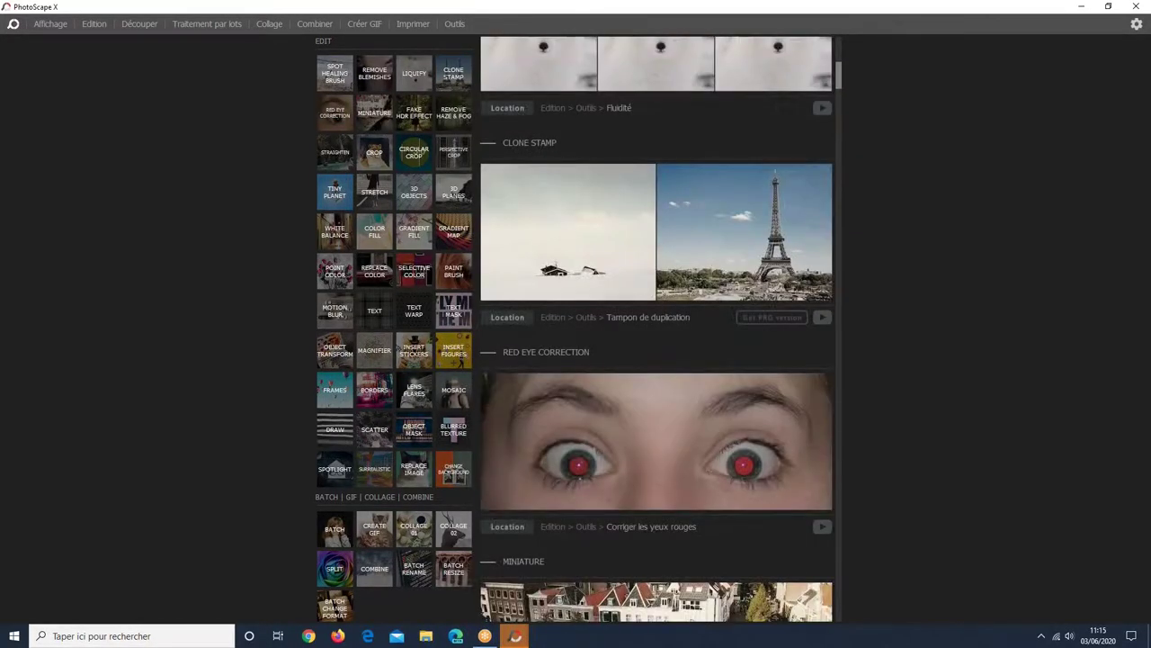
scroll(601, 315, up, 8)
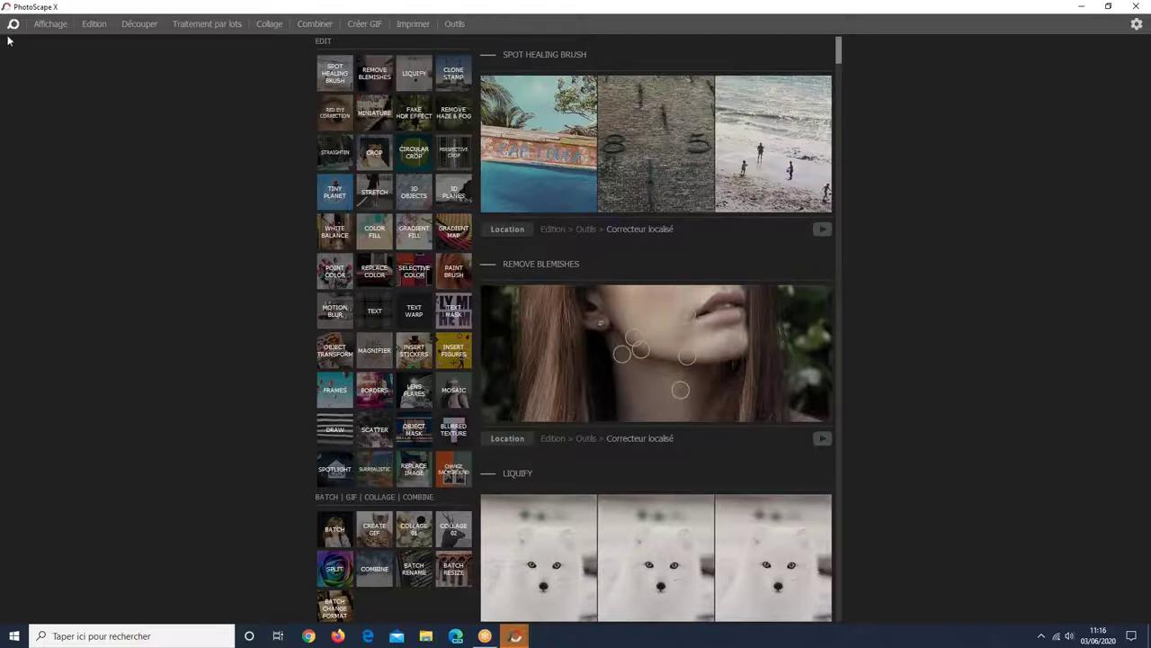
- Browse the Images folder and its O Malley, Vignettes youtube and Jeux subfolders in the photo viewer, then return to Images
click(45, 24)
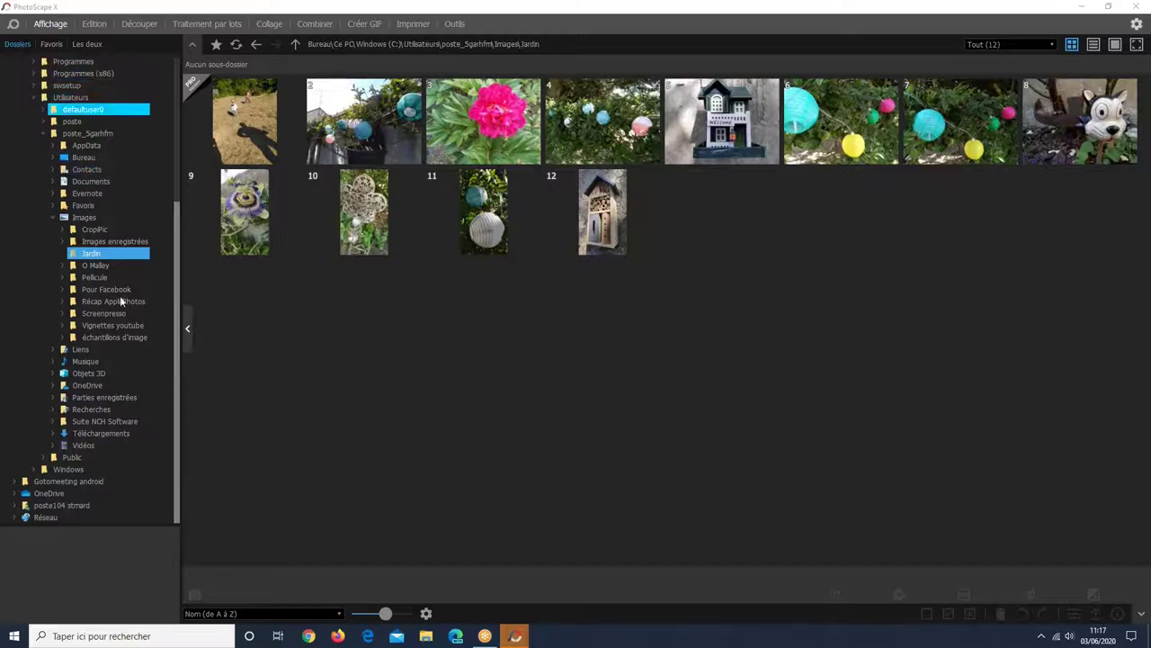
click(84, 218)
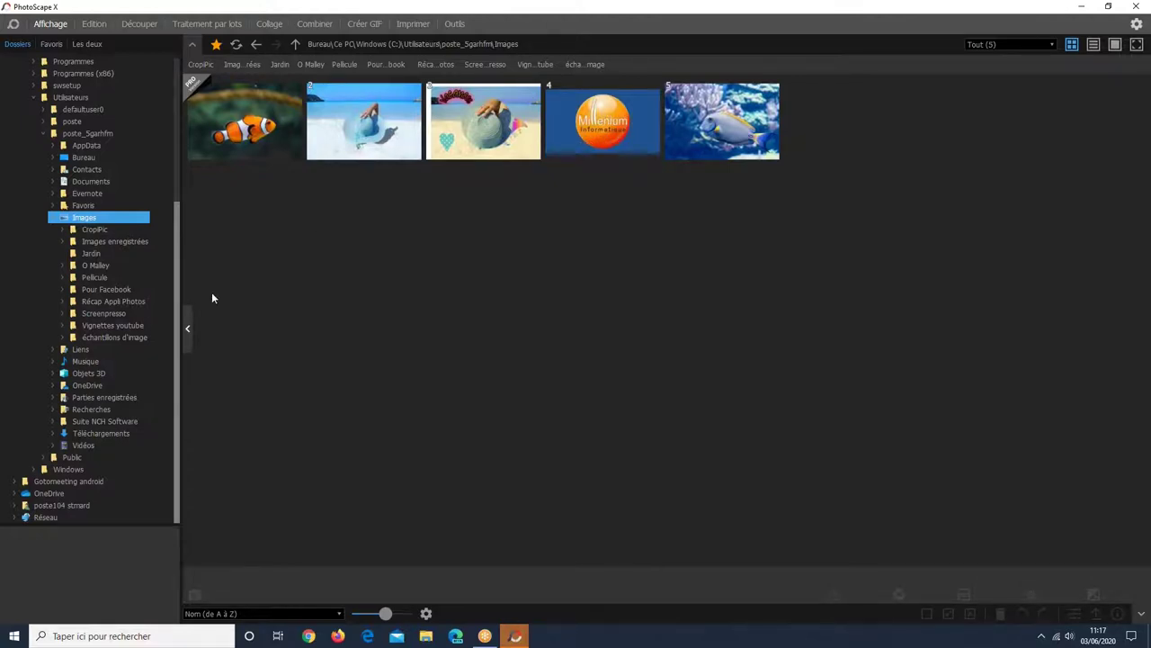
click(101, 268)
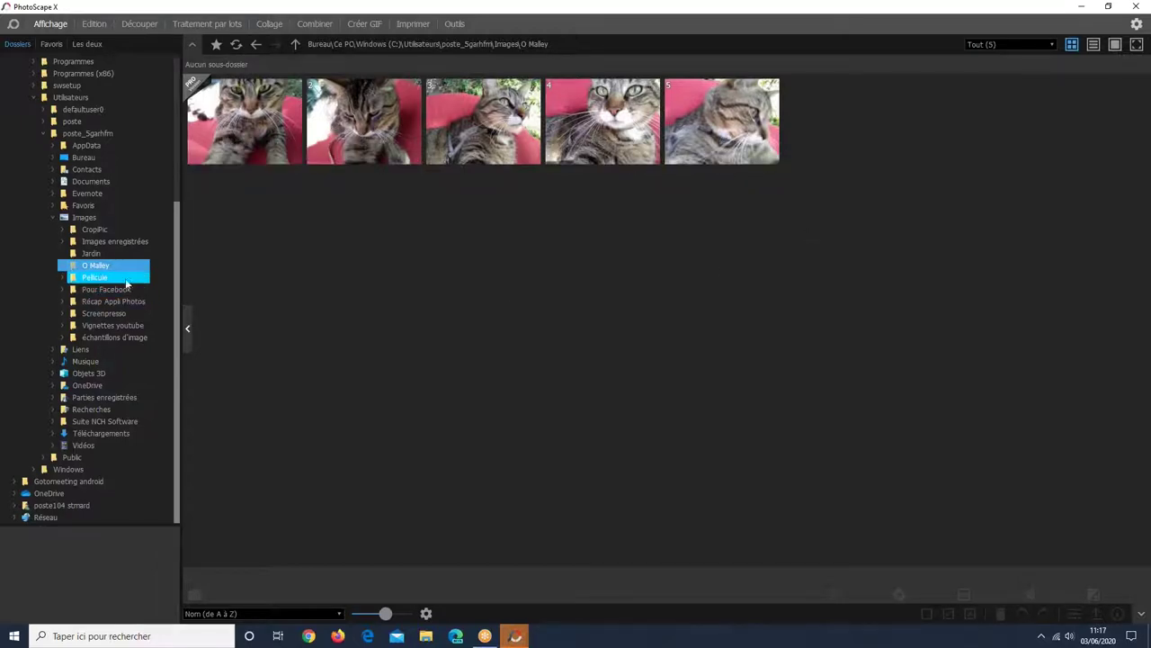
click(90, 218)
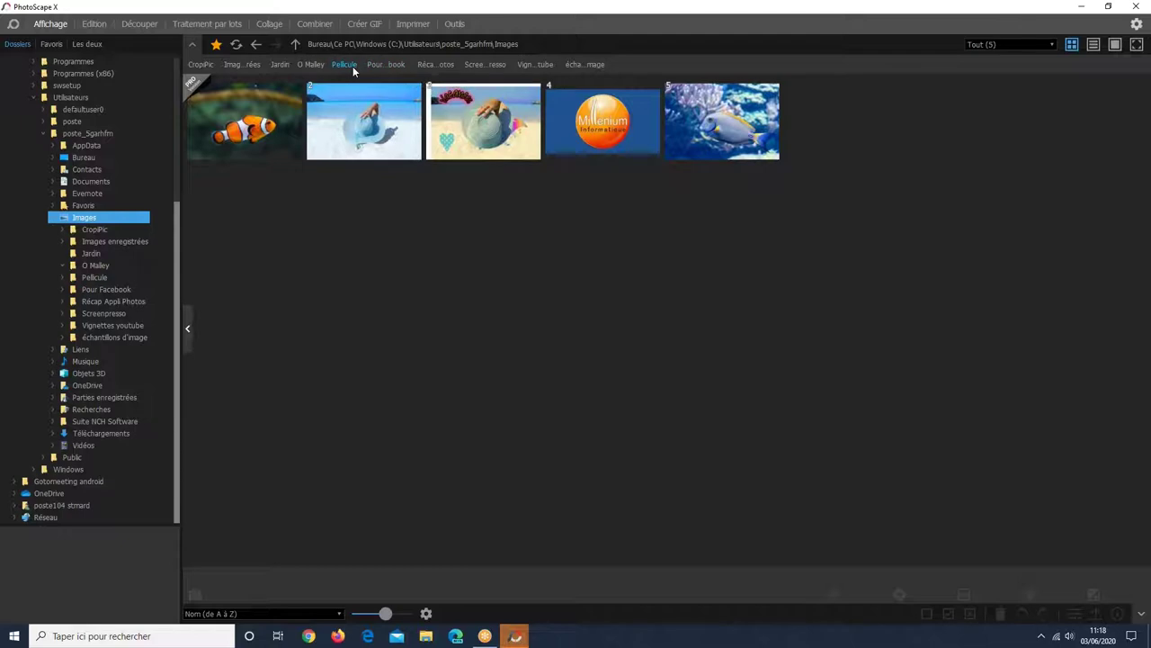
click(537, 65)
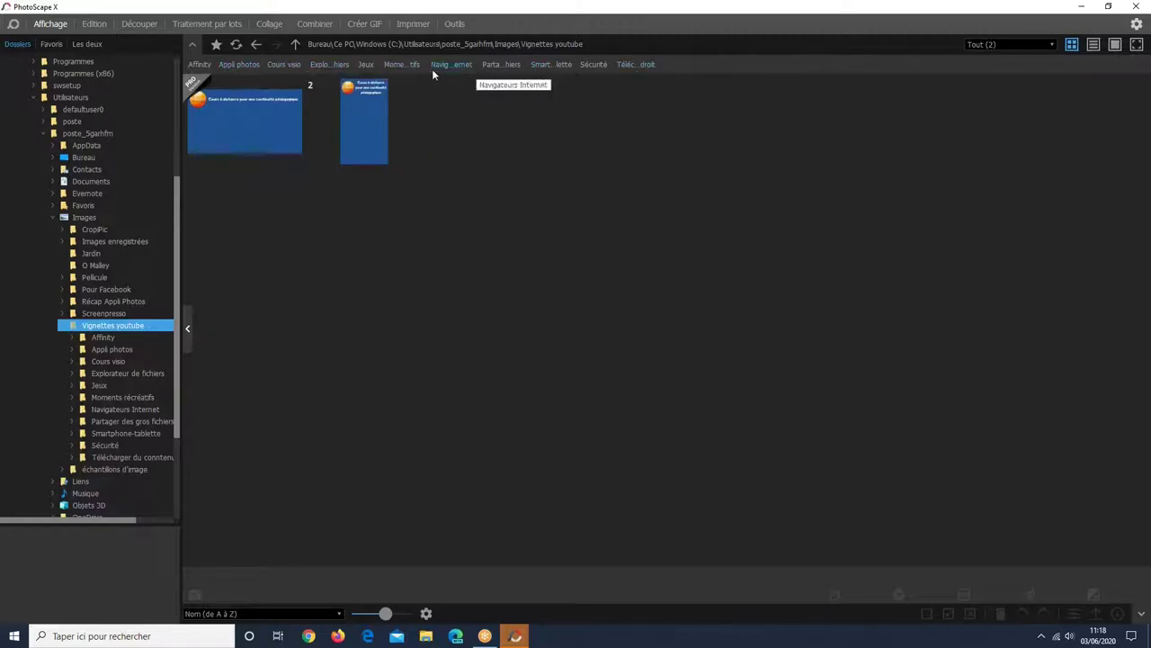
click(371, 65)
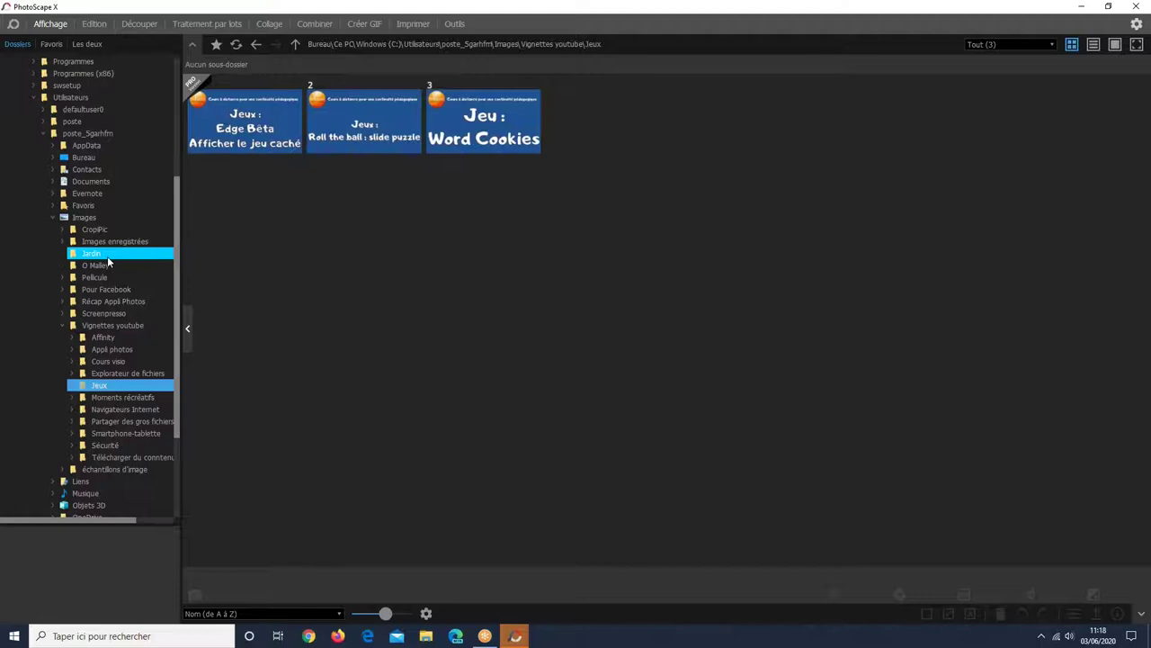
click(90, 217)
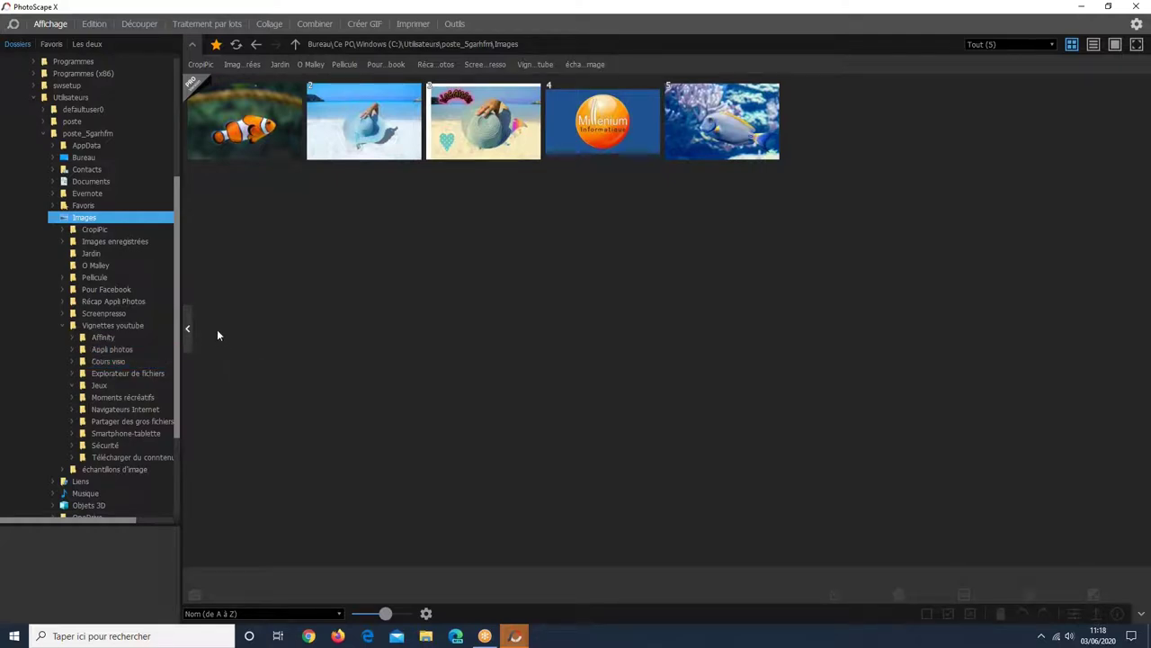
- Open the pink flower photo from the Jardin folder in the photo editor
click(94, 25)
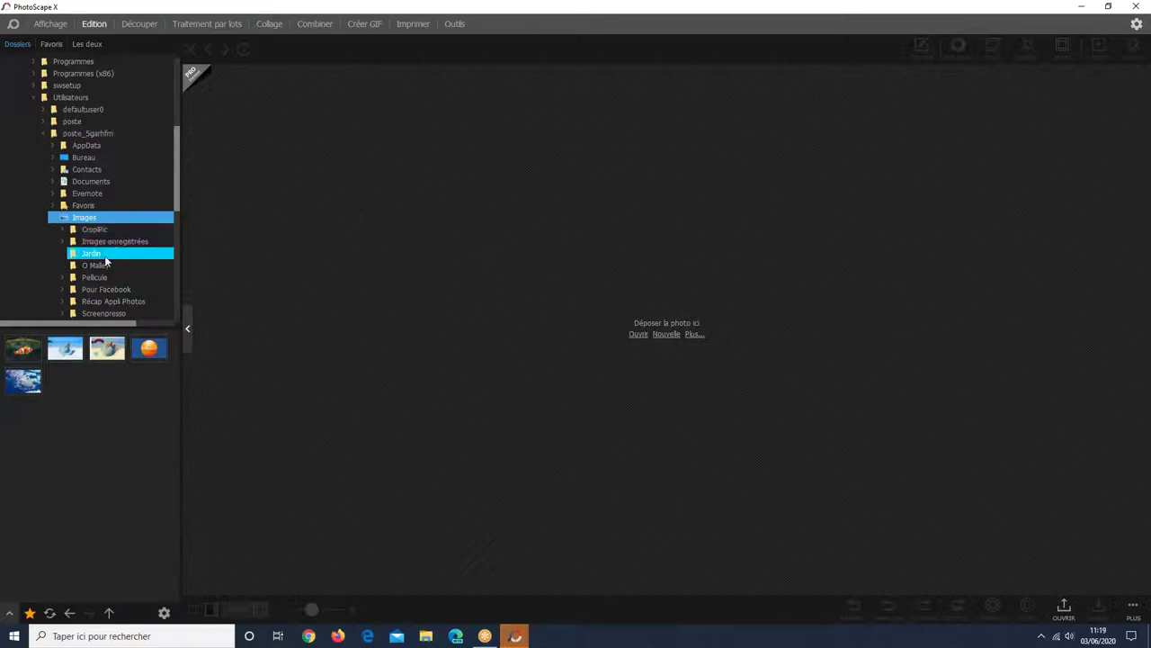
click(106, 259)
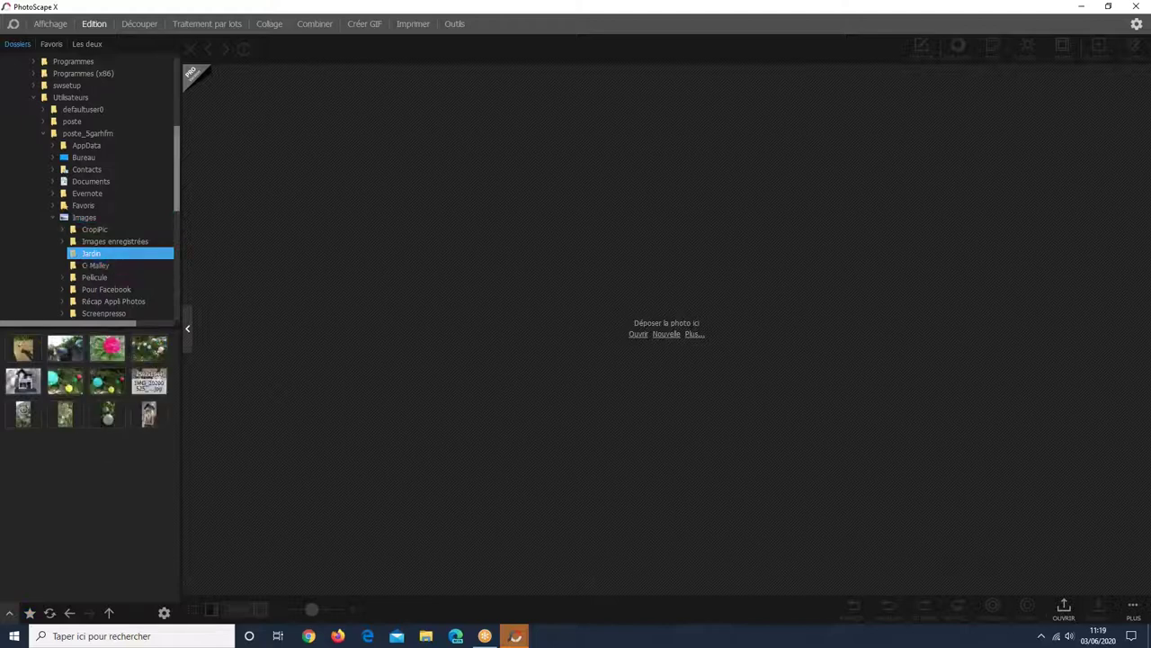
click(108, 349)
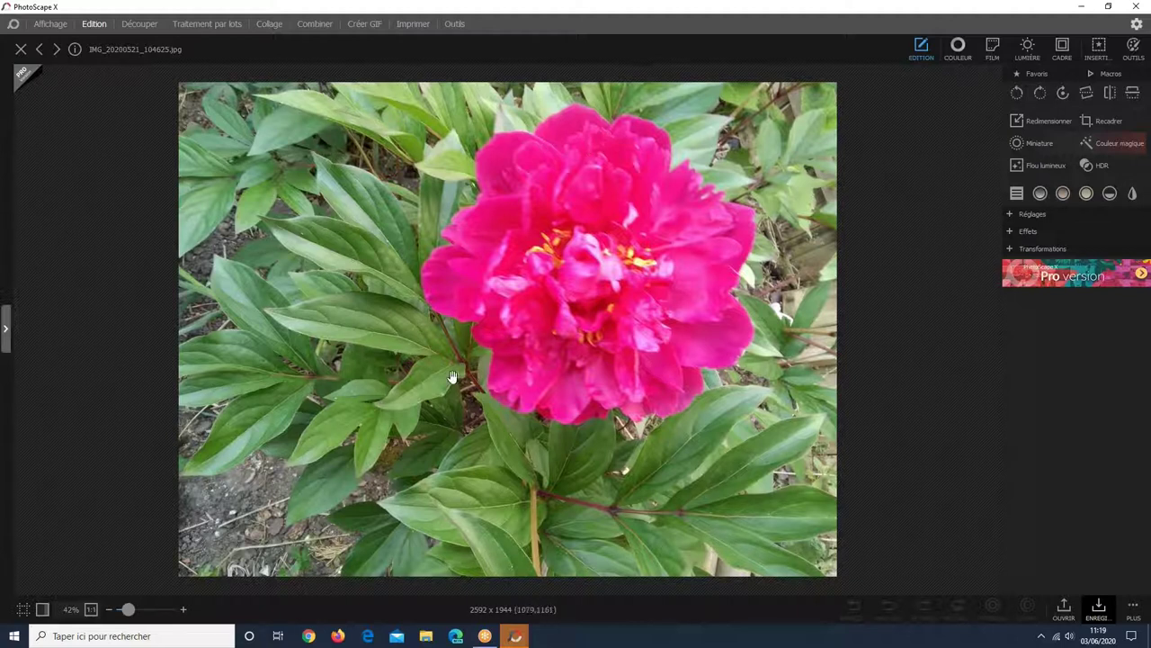
click(1040, 278)
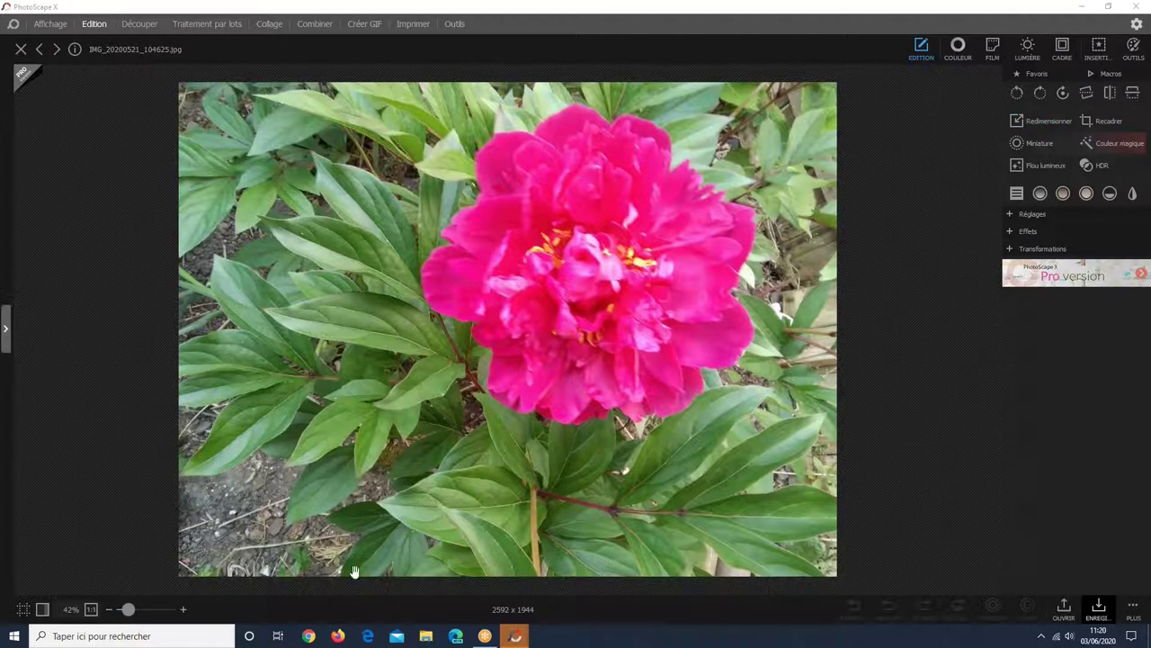
click(927, 56)
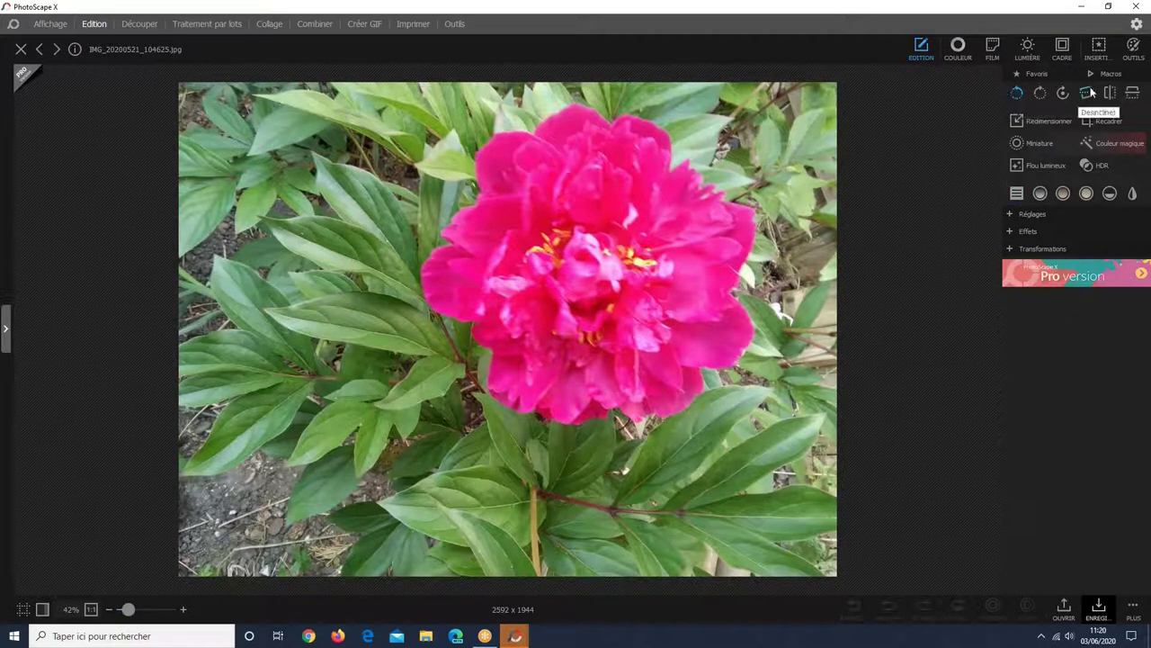
- Rotate the flower photo 90° counterclockwise, and turn it back 90° clockwise
click(1018, 94)
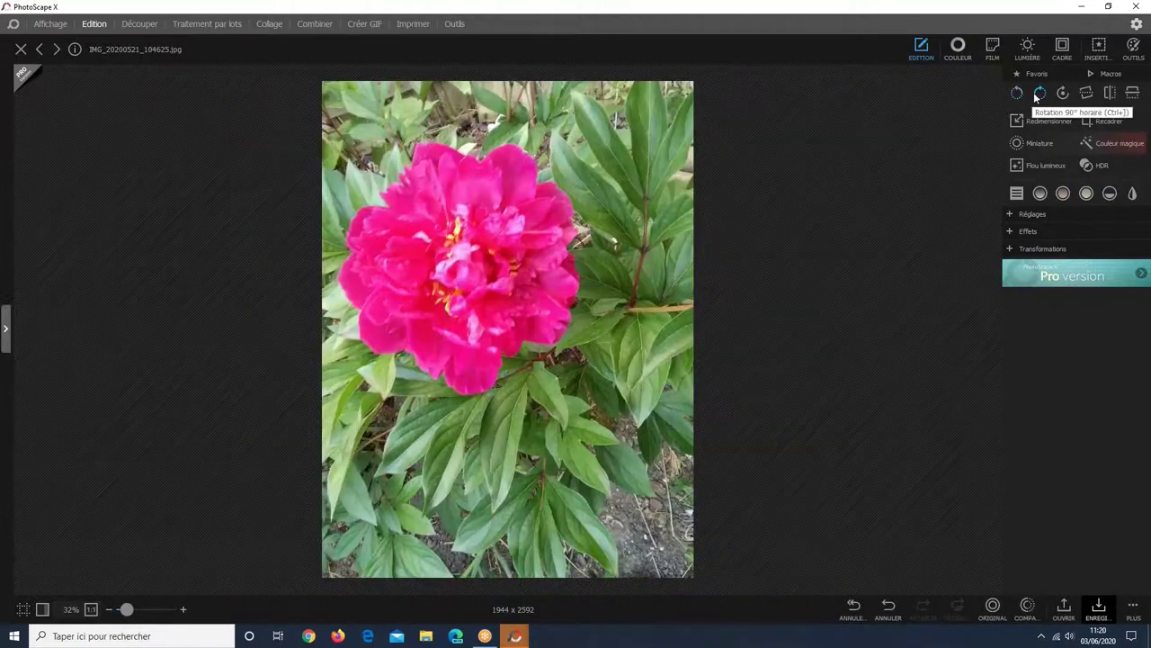
click(1037, 97)
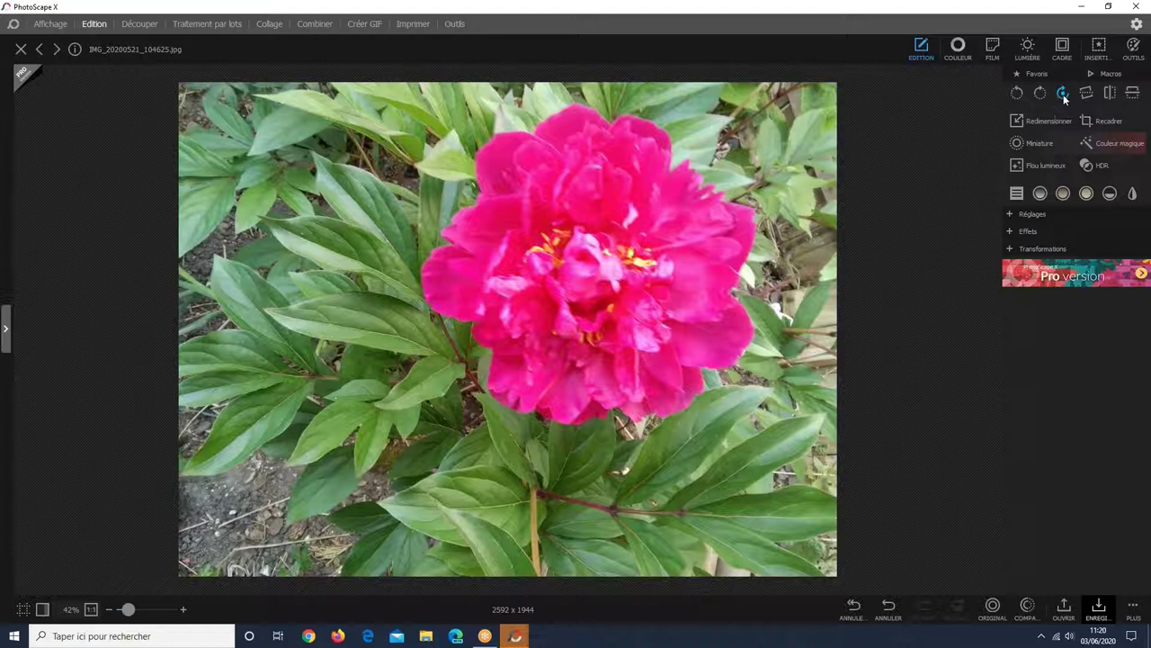
- Set a free rotation angle of -29 for the photo and choose bright green from the colour palettes as the background
click(1063, 94)
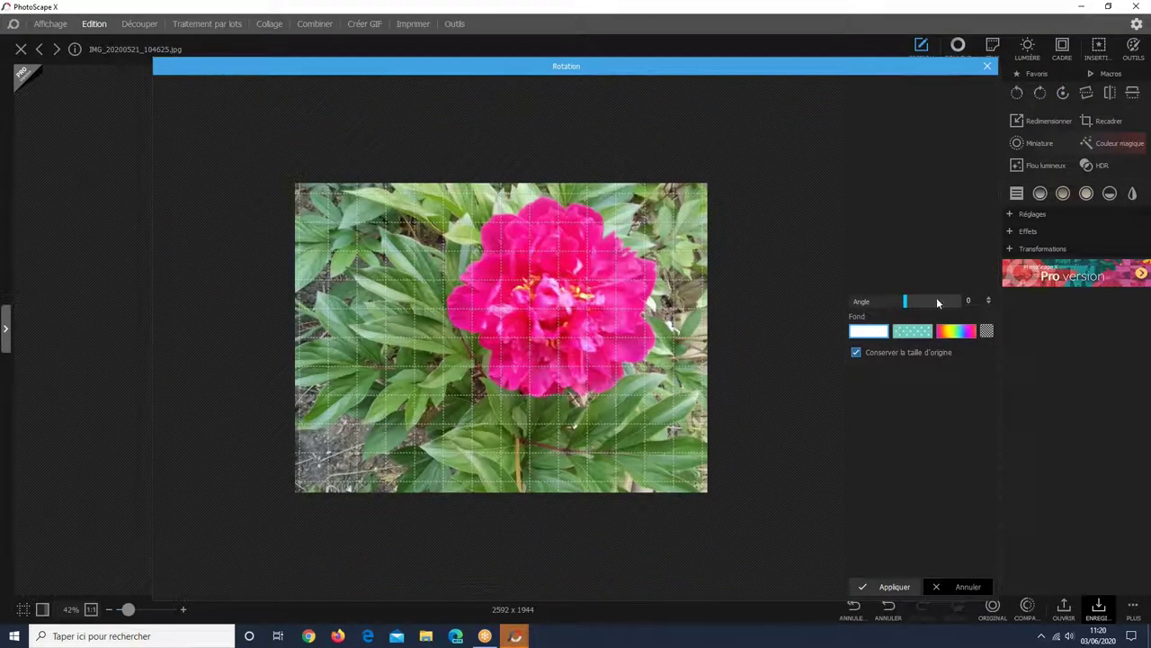
mouse_move(906, 303)
mouse_down()
mouse_move(918, 302)
mouse_move(896, 303)
mouse_up()
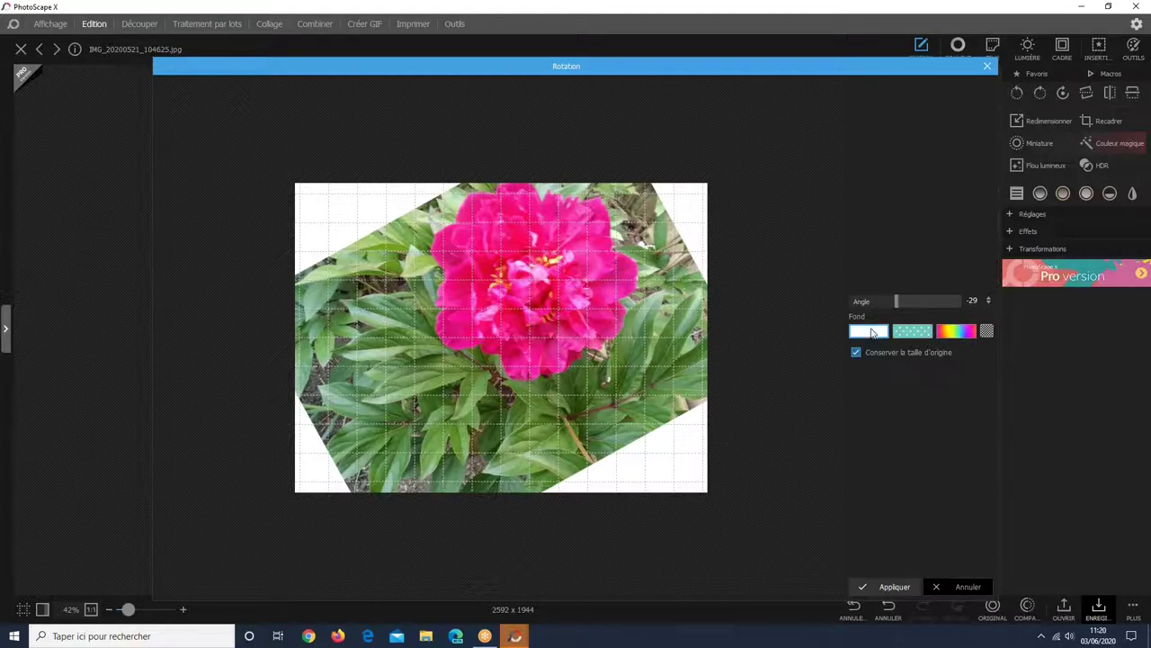
click(870, 333)
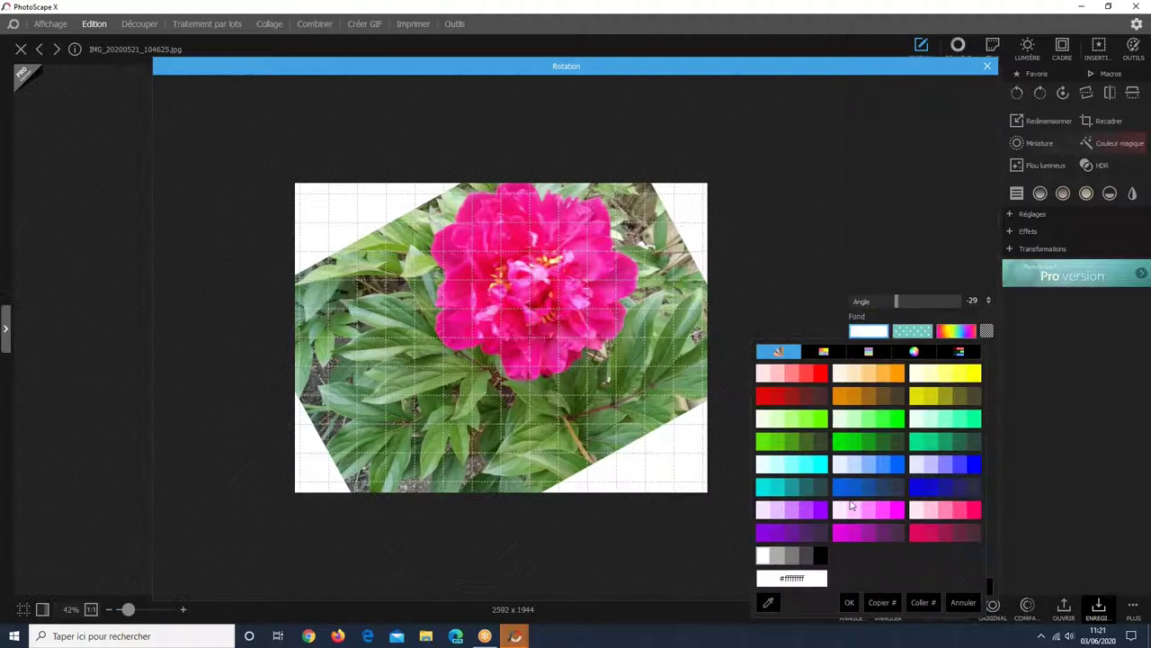
click(823, 351)
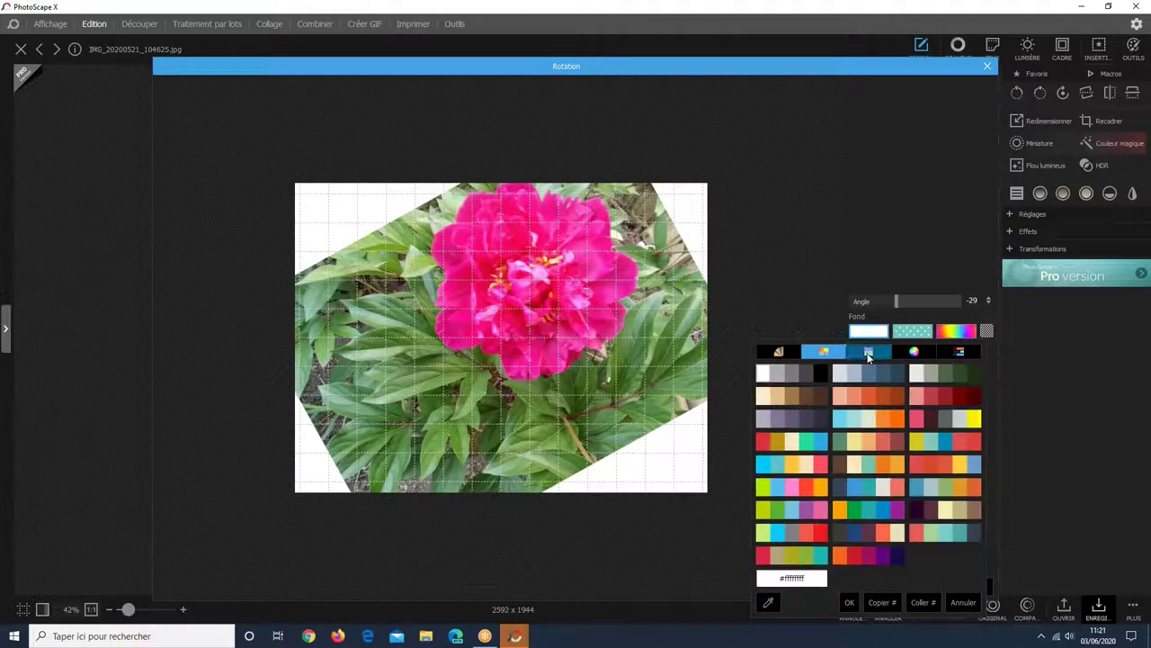
click(868, 352)
click(913, 351)
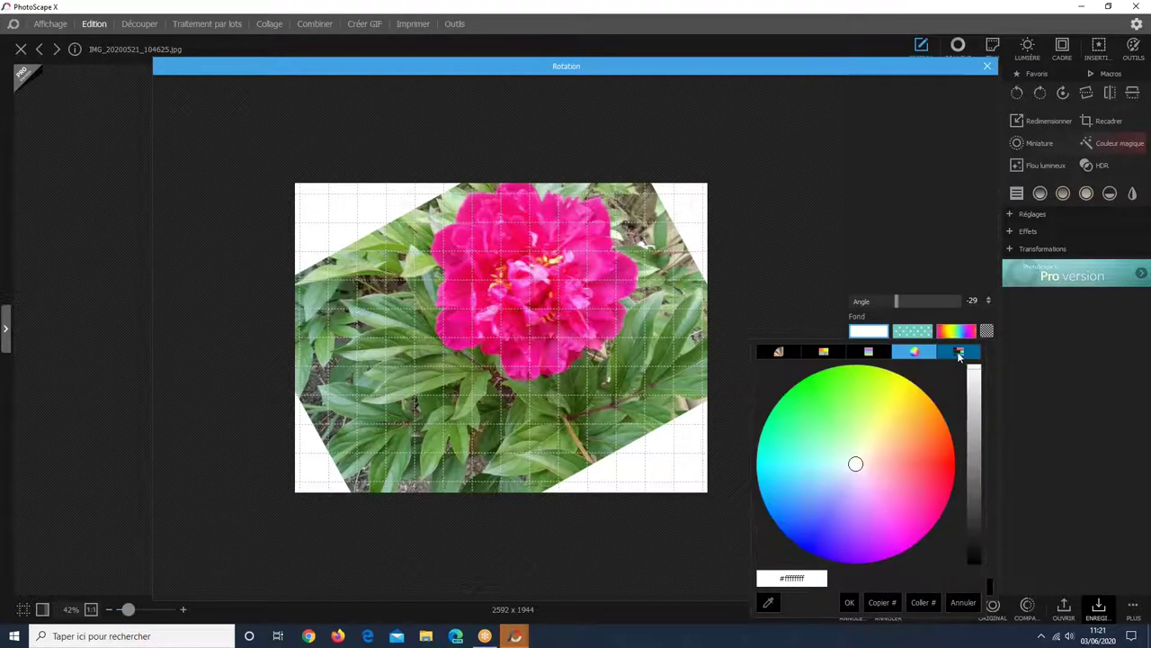
click(958, 352)
click(823, 351)
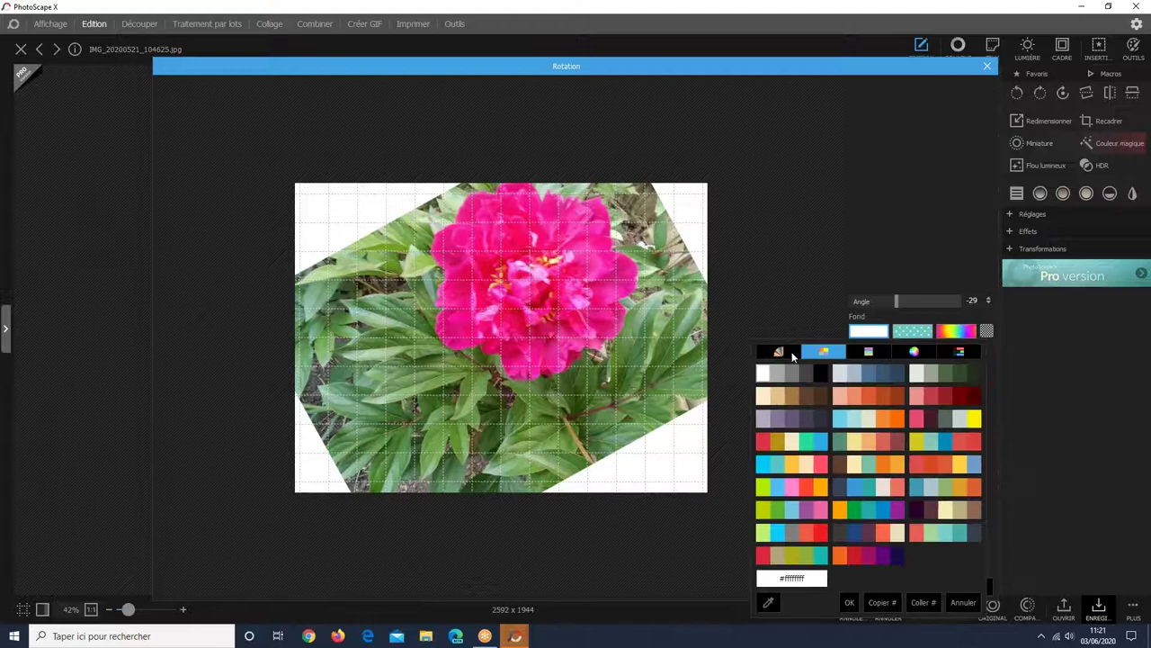
click(782, 352)
click(844, 421)
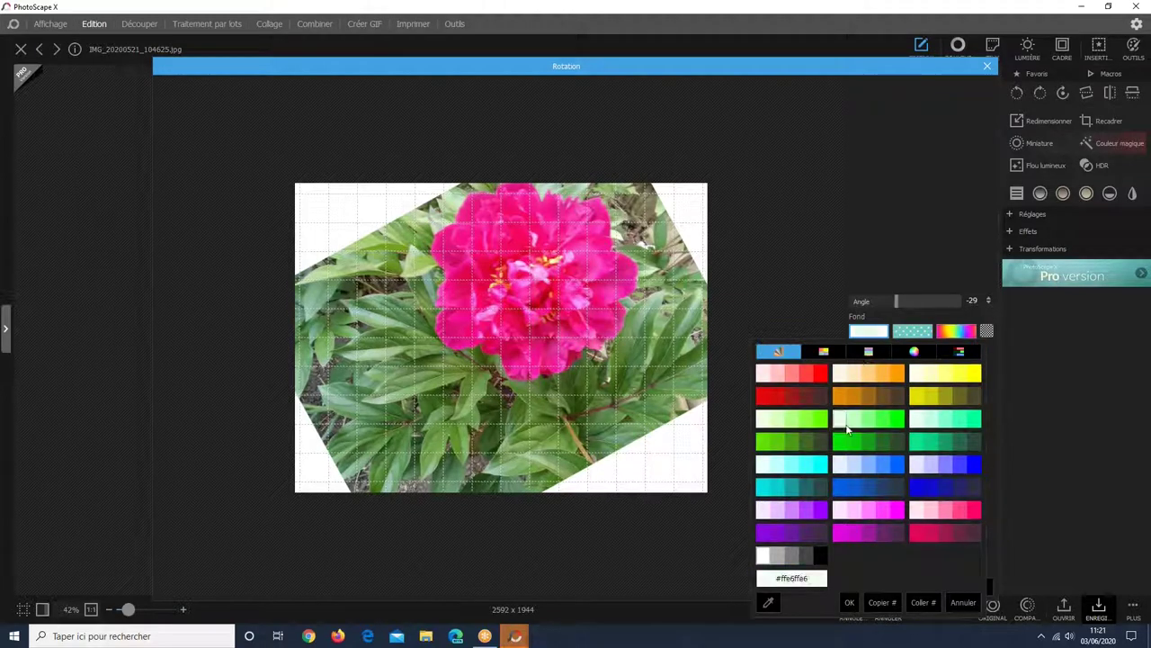
click(884, 420)
click(668, 397)
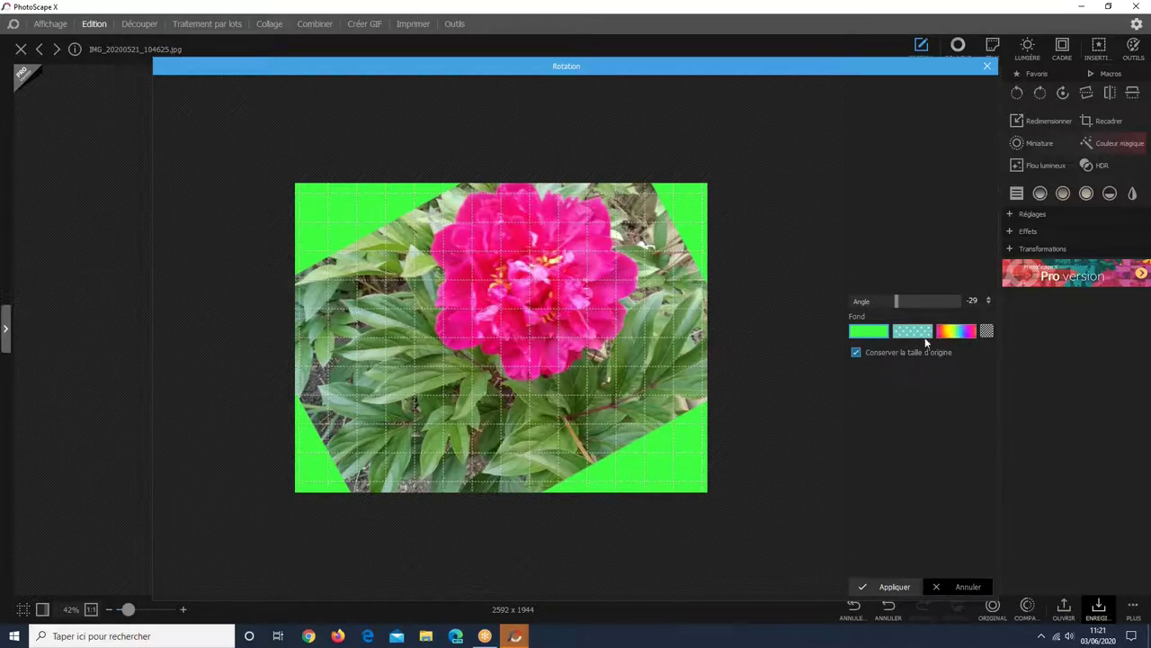
- Replace the rotation background with the white pattern of small multicoloured dots
click(914, 335)
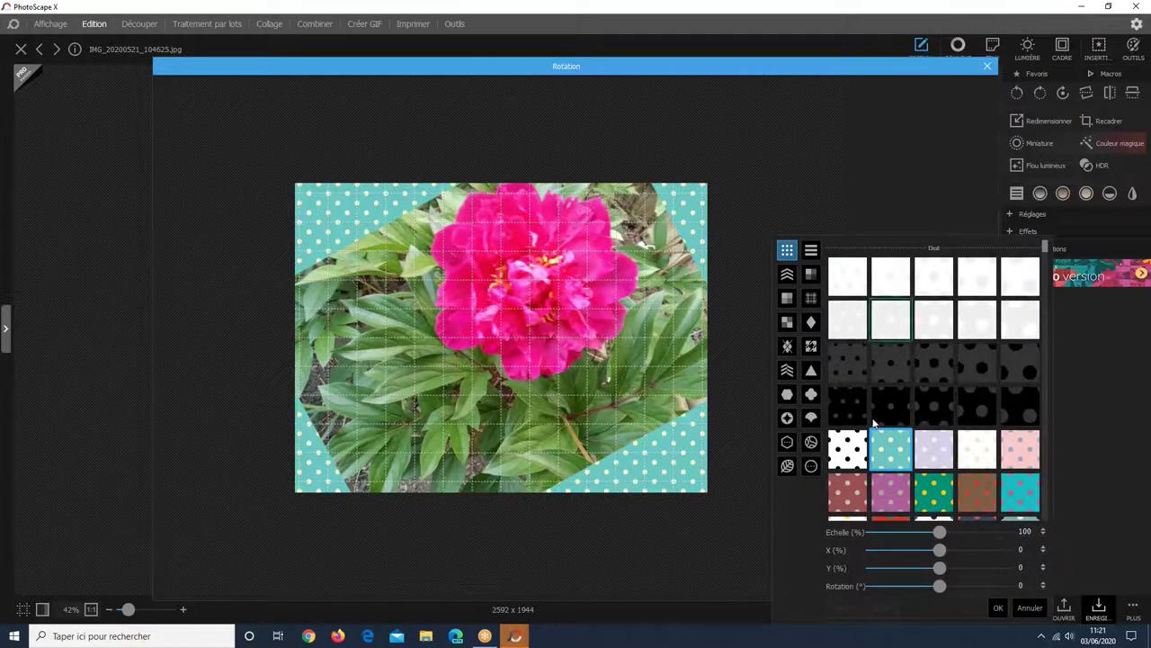
click(945, 392)
scroll(945, 393, down, 1)
scroll(944, 392, down, 4)
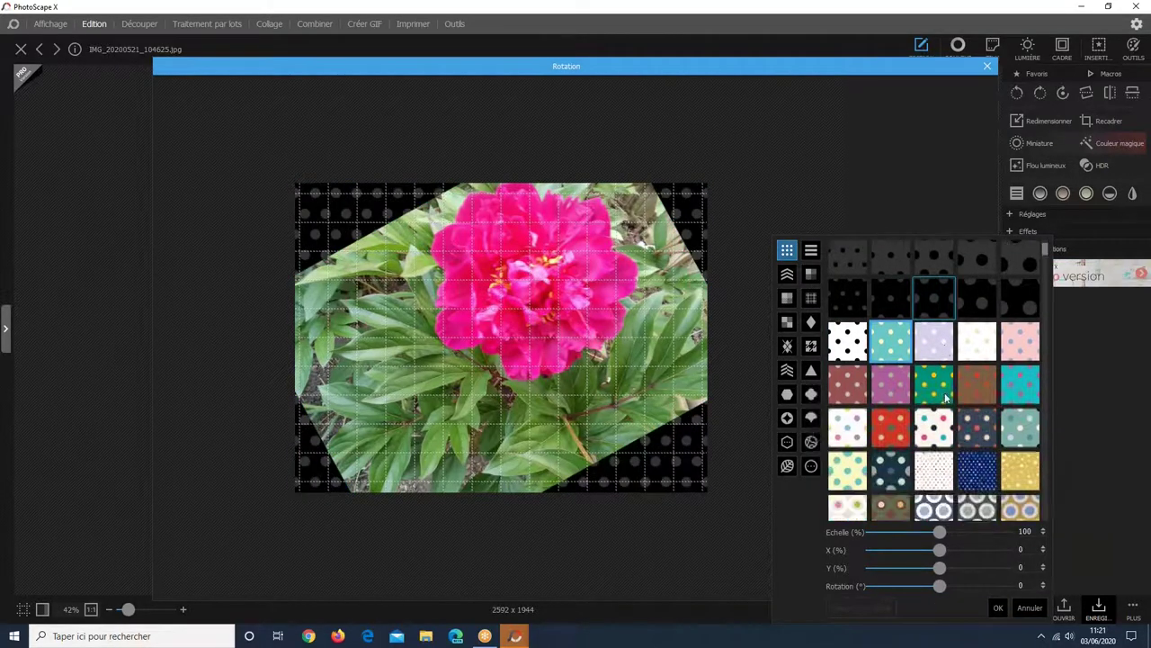
click(939, 376)
scroll(939, 376, down, 1)
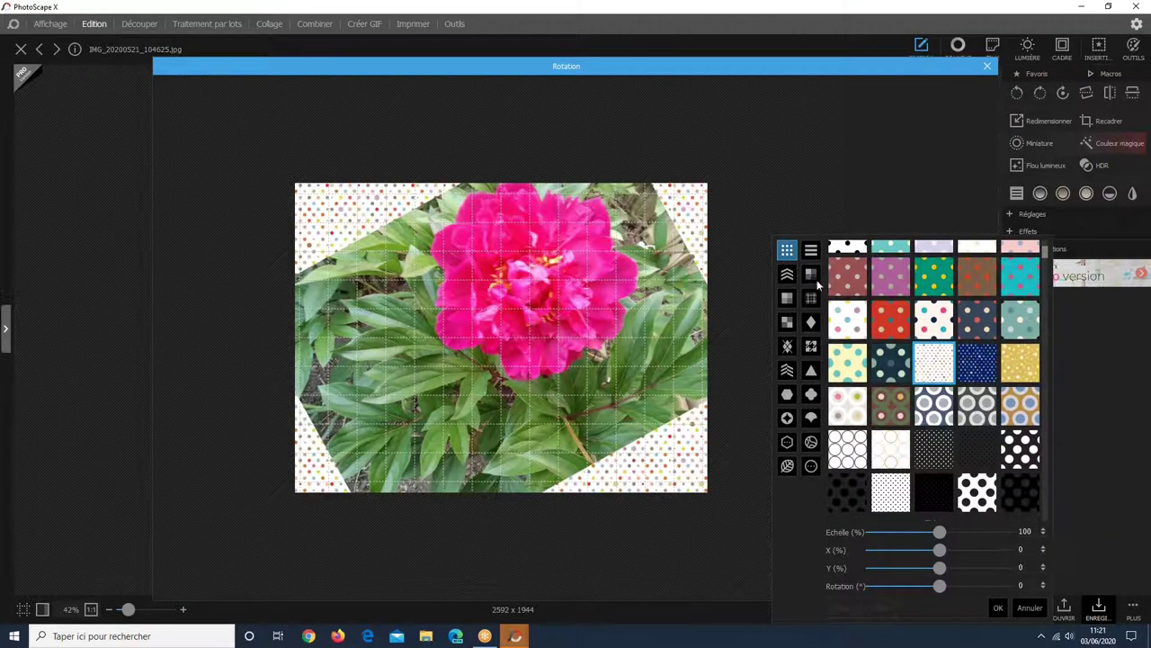
- Change the rotation background to the orange, brown and white Argyle pattern
click(788, 347)
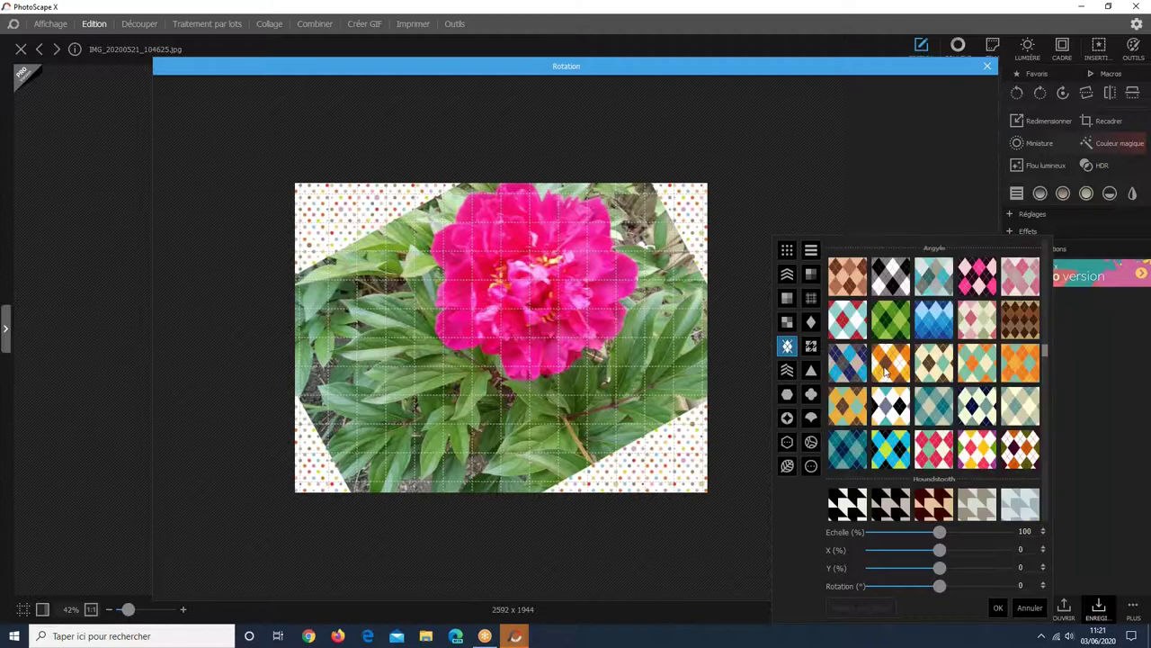
click(887, 369)
scroll(909, 356, down, 2)
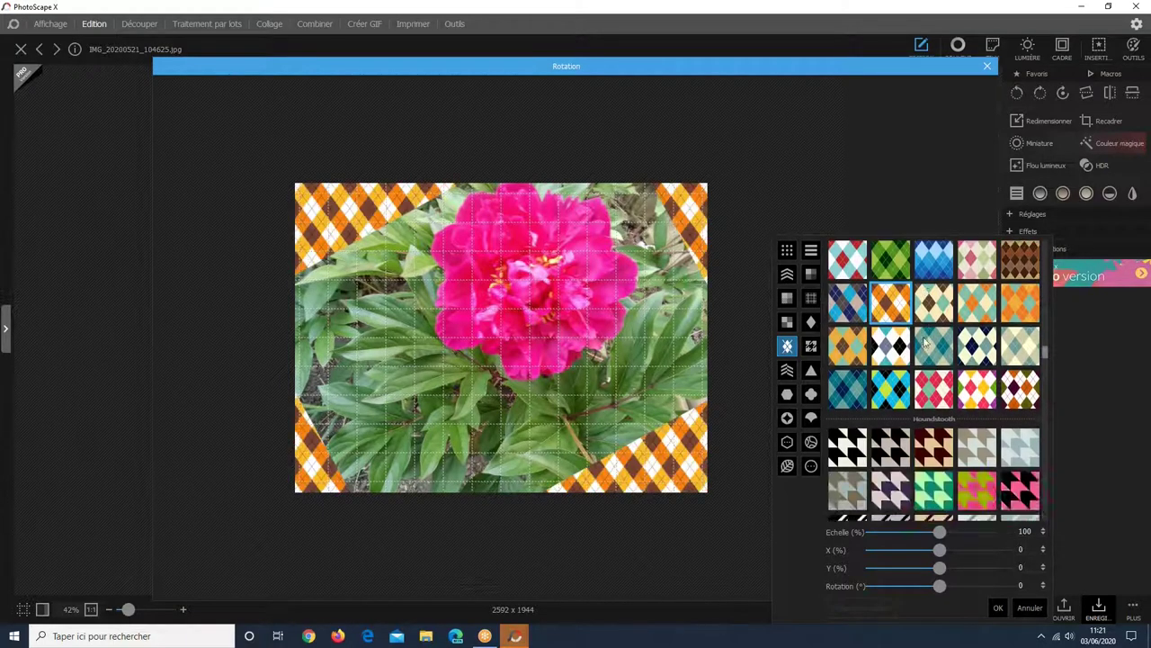
- Try the light blue Nature pattern as background, dismiss the Pro version store, and browse the Argyle and diamond patterns
click(787, 465)
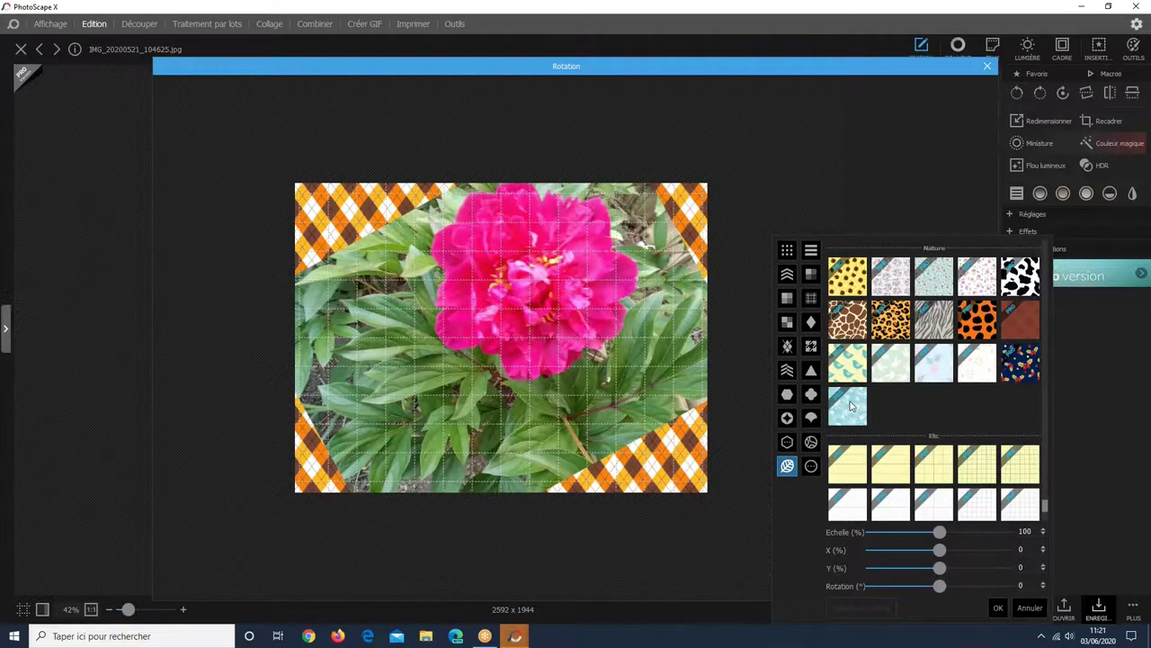
click(849, 405)
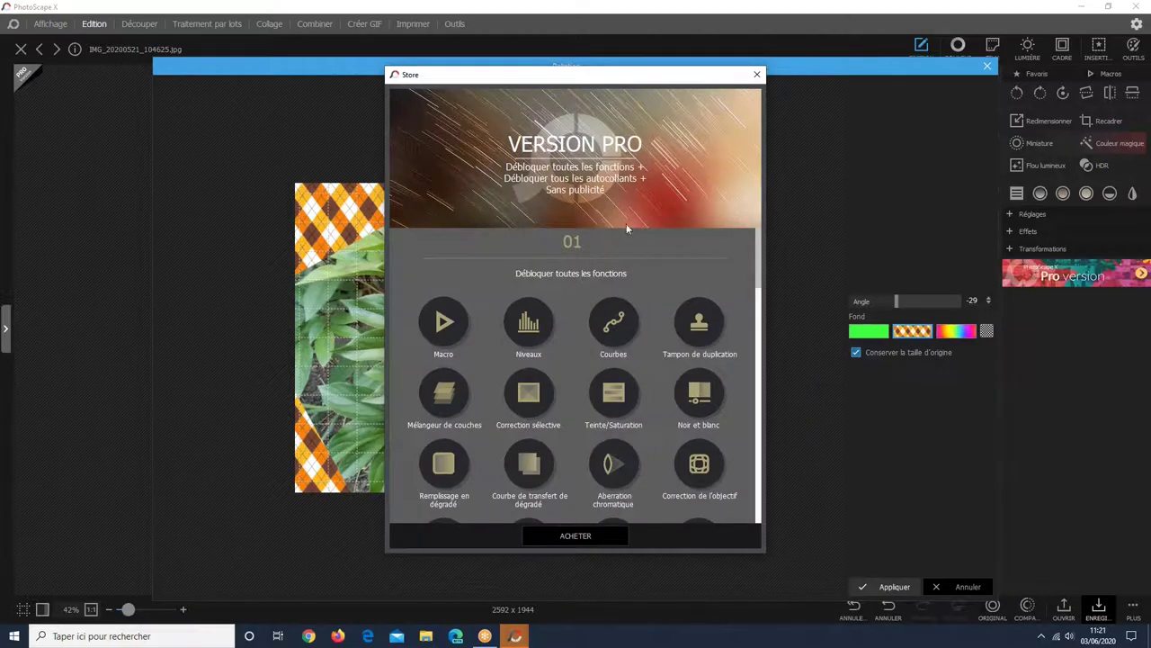
click(756, 75)
click(914, 332)
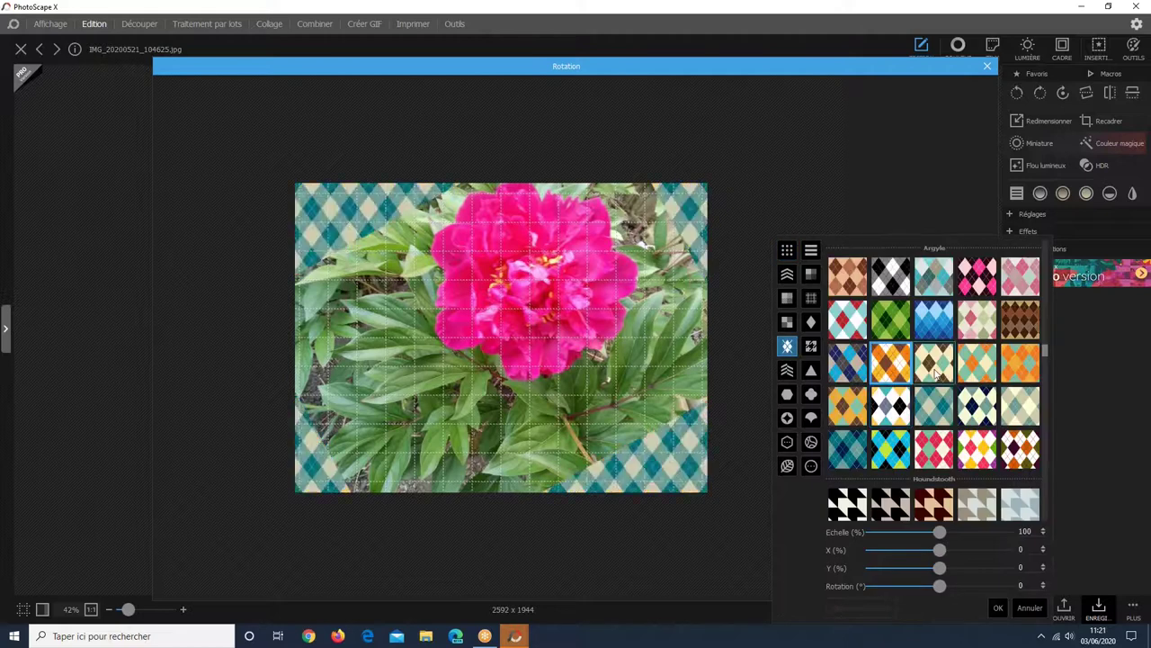
scroll(899, 342, up, 5)
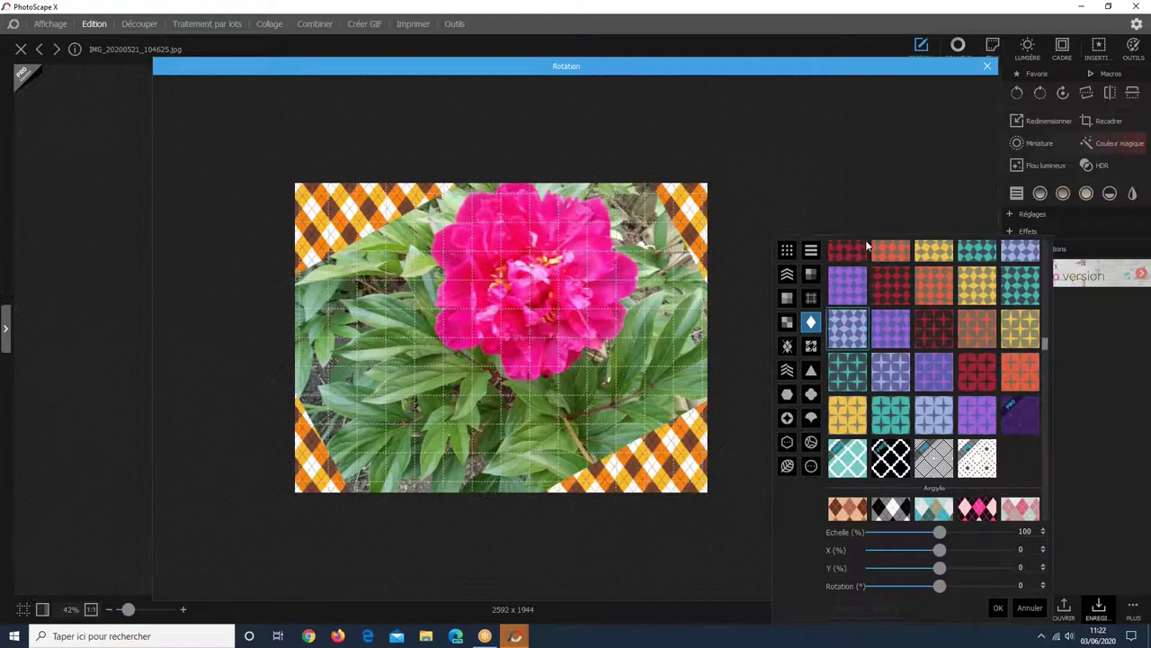
click(864, 185)
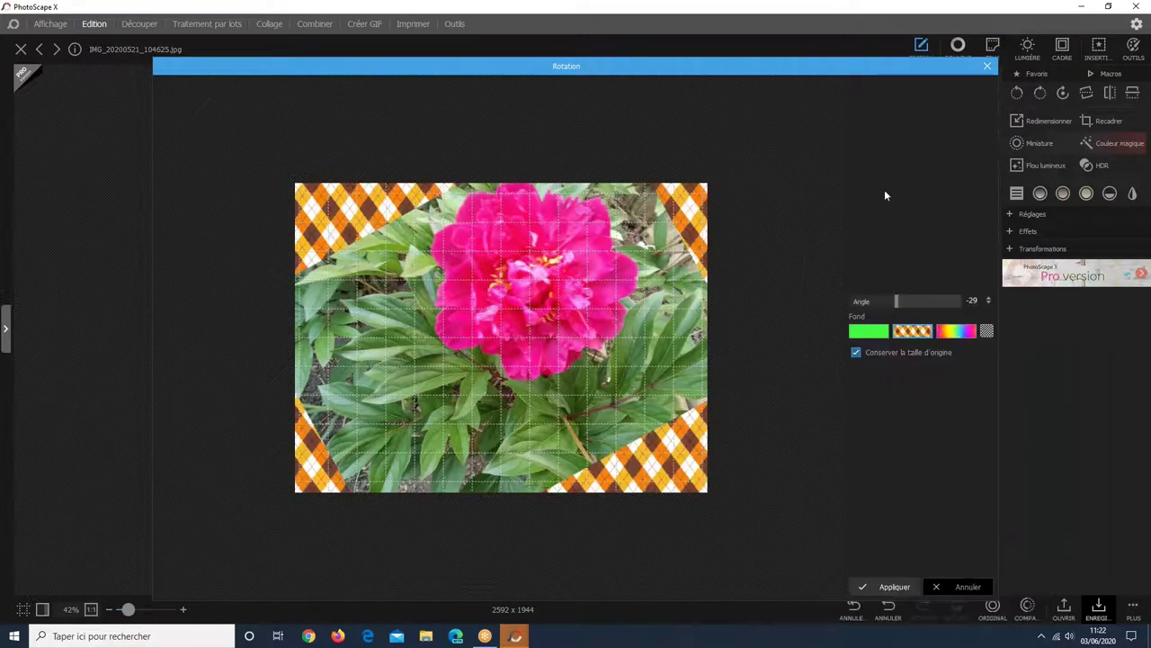
- Fill the rotation background with a gradient, trying the muted rainbow before choosing the pastel pink one
click(954, 334)
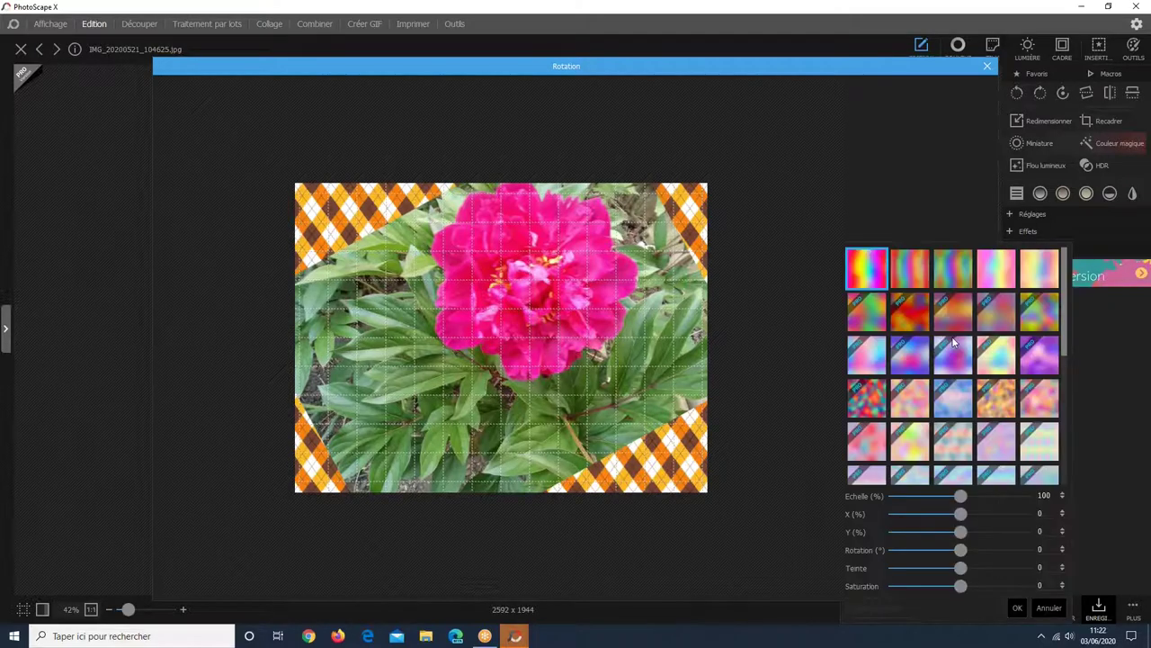
click(960, 268)
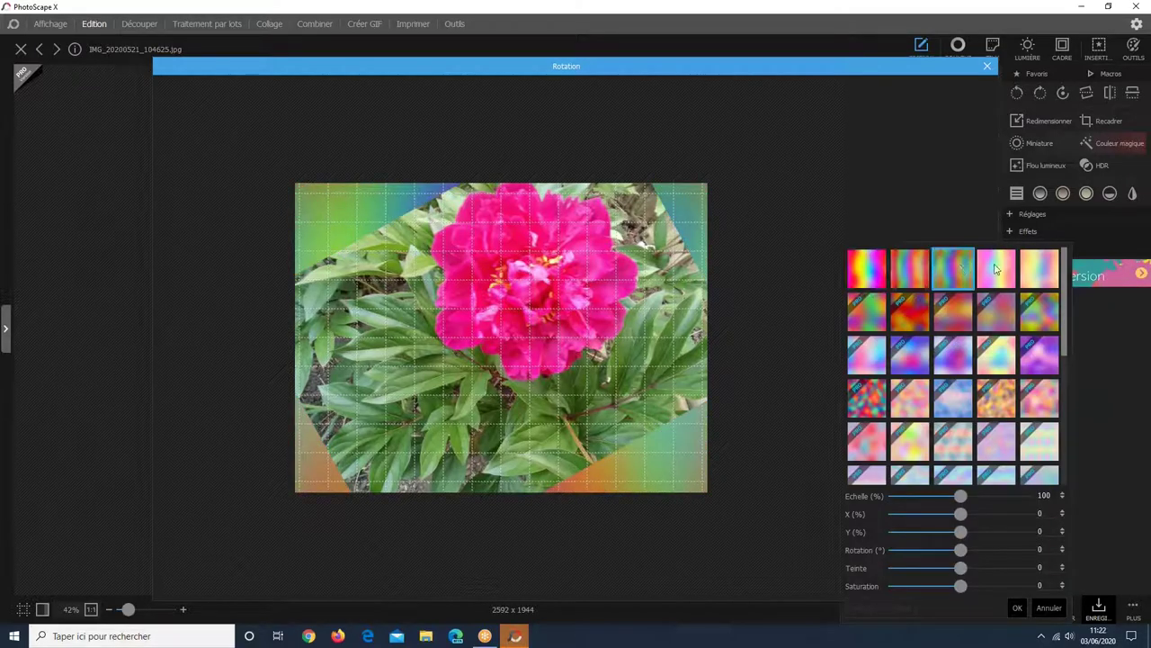
click(1006, 268)
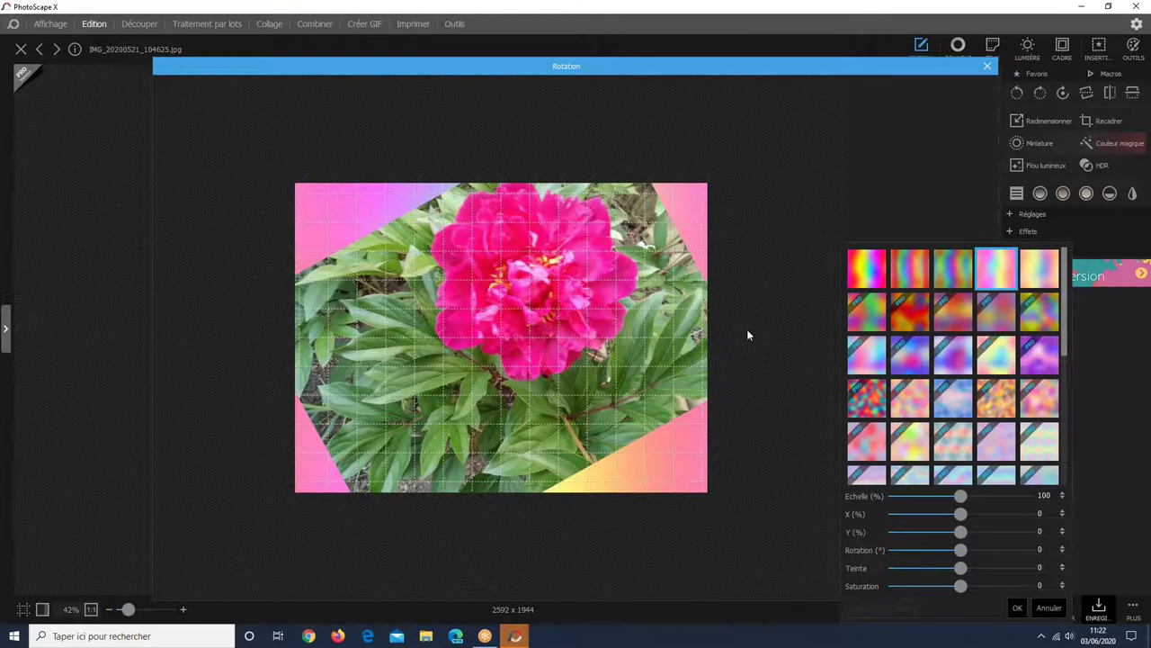
click(773, 266)
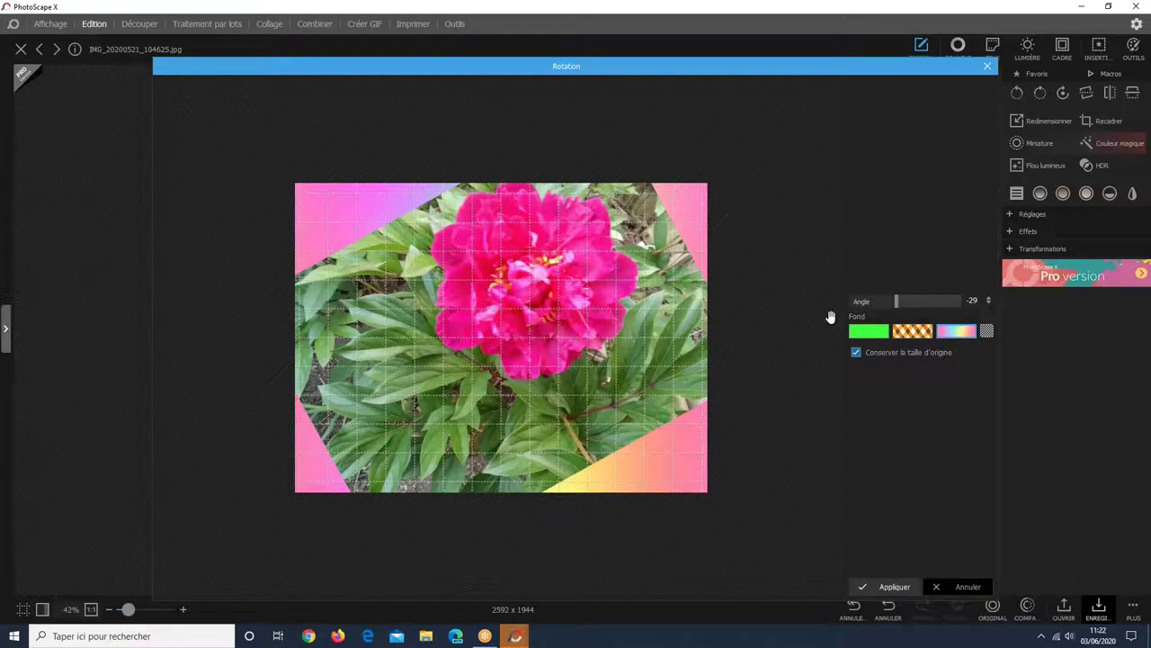
- Try a transparent rotation background, and switch back to the solid green fill
click(986, 332)
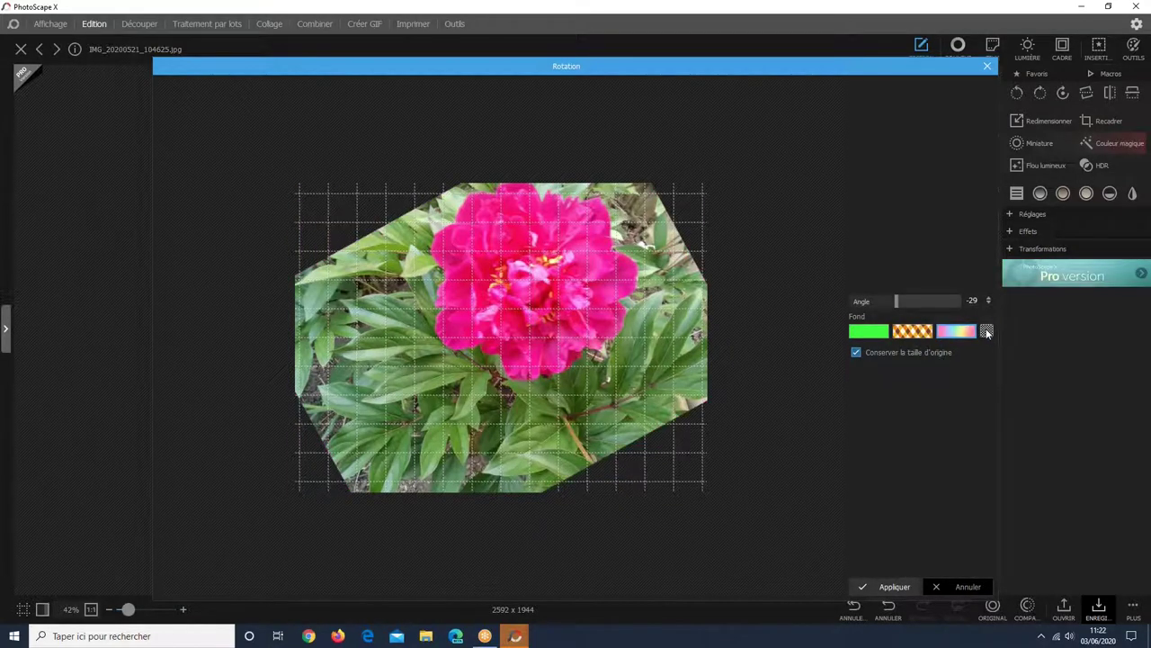
click(870, 333)
click(869, 331)
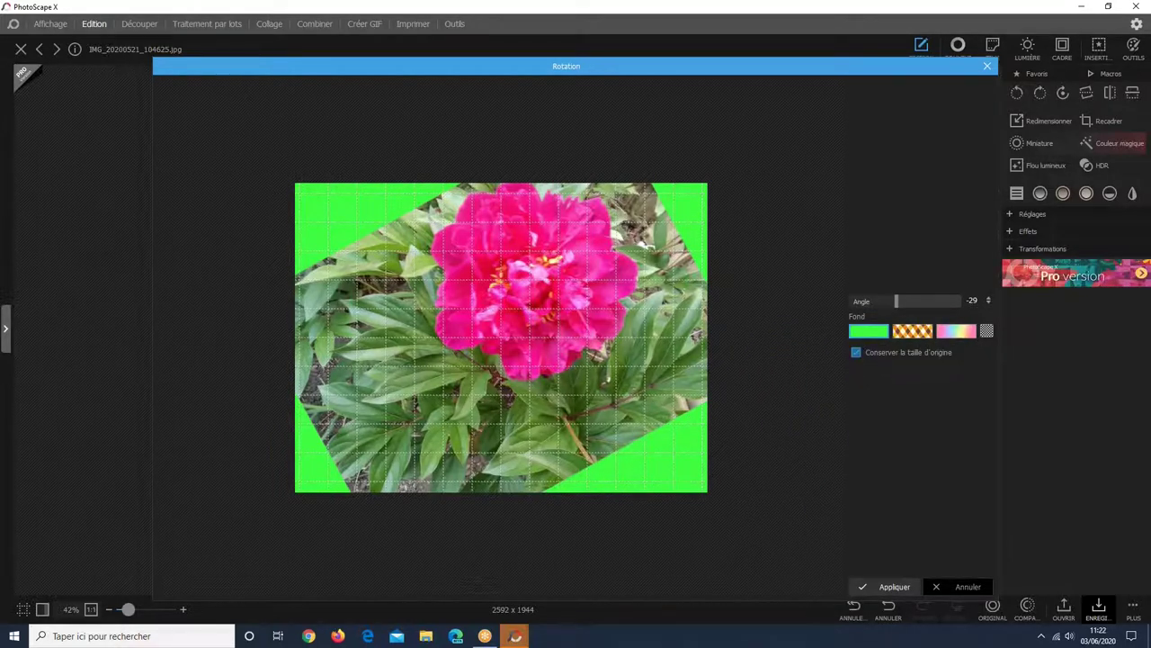
- Turn the option to keep the original size off and on again, and cancel the free rotation
click(856, 353)
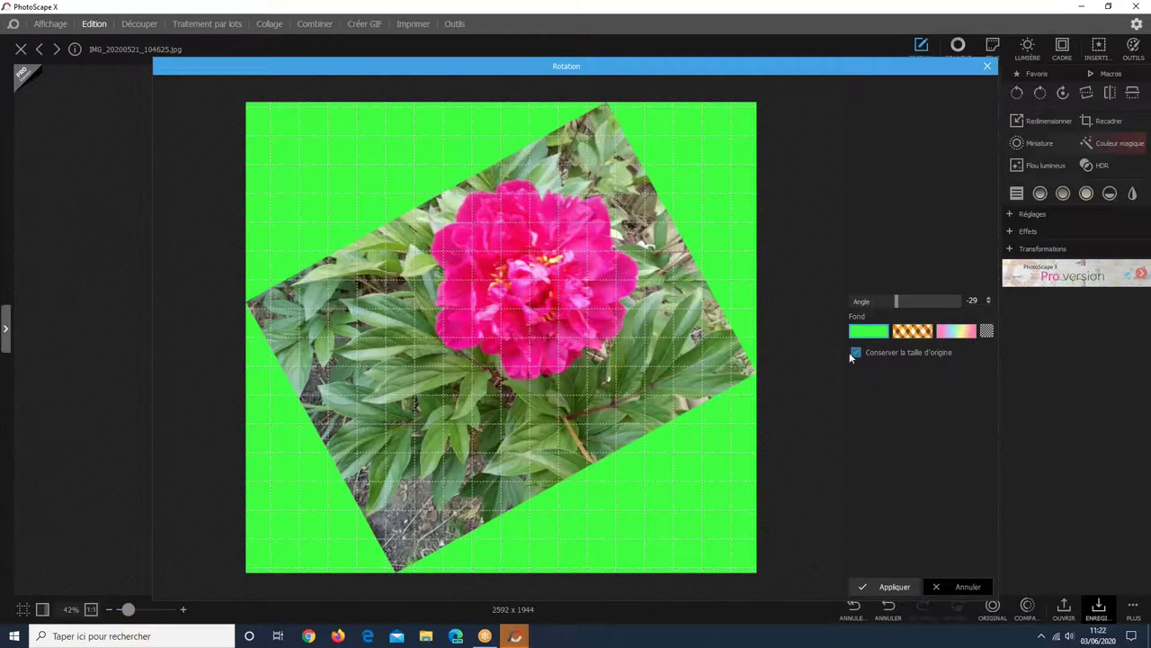
click(853, 353)
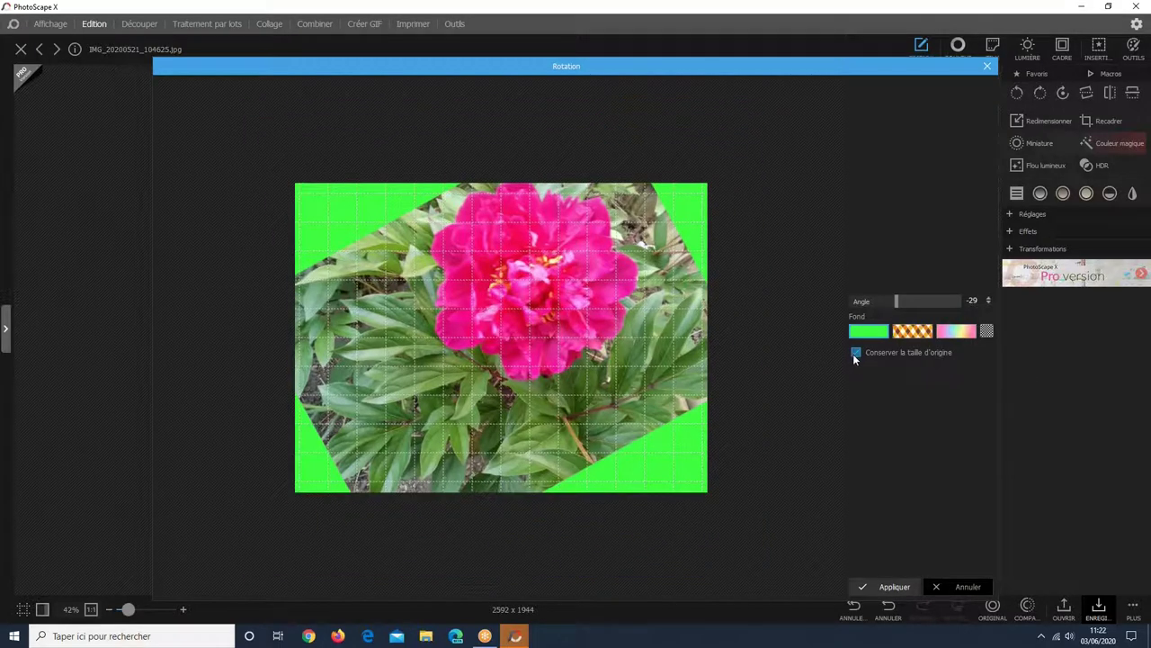
click(960, 587)
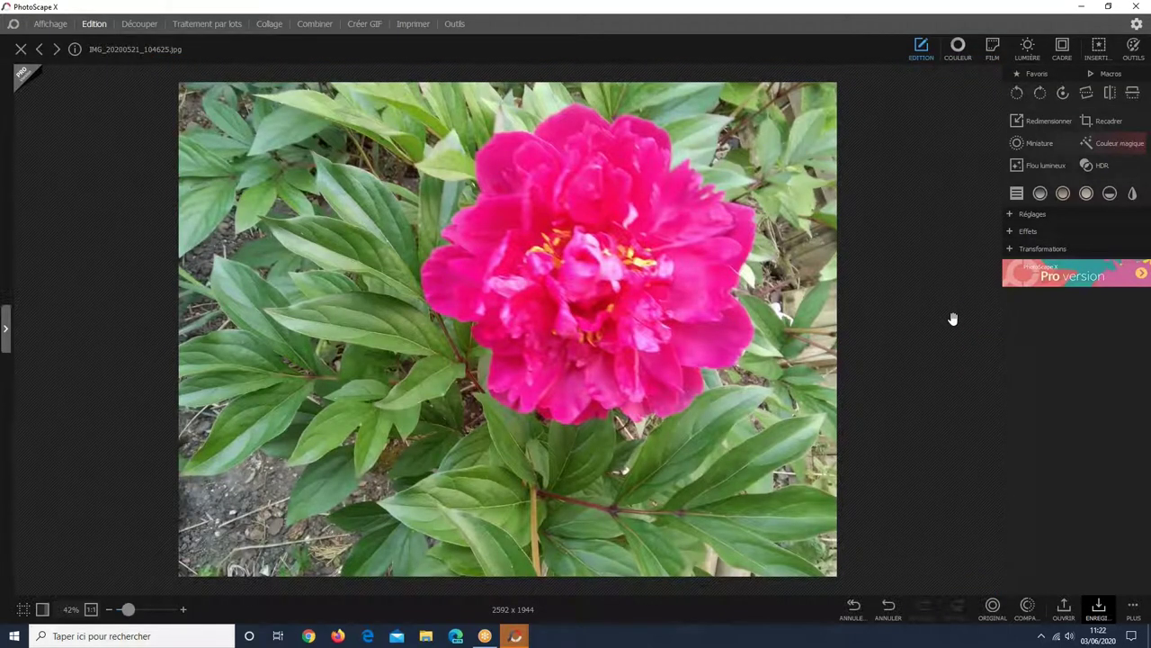
- Preview straightening the photo with an angle of -6.38, and cancel the adjustment
click(1085, 95)
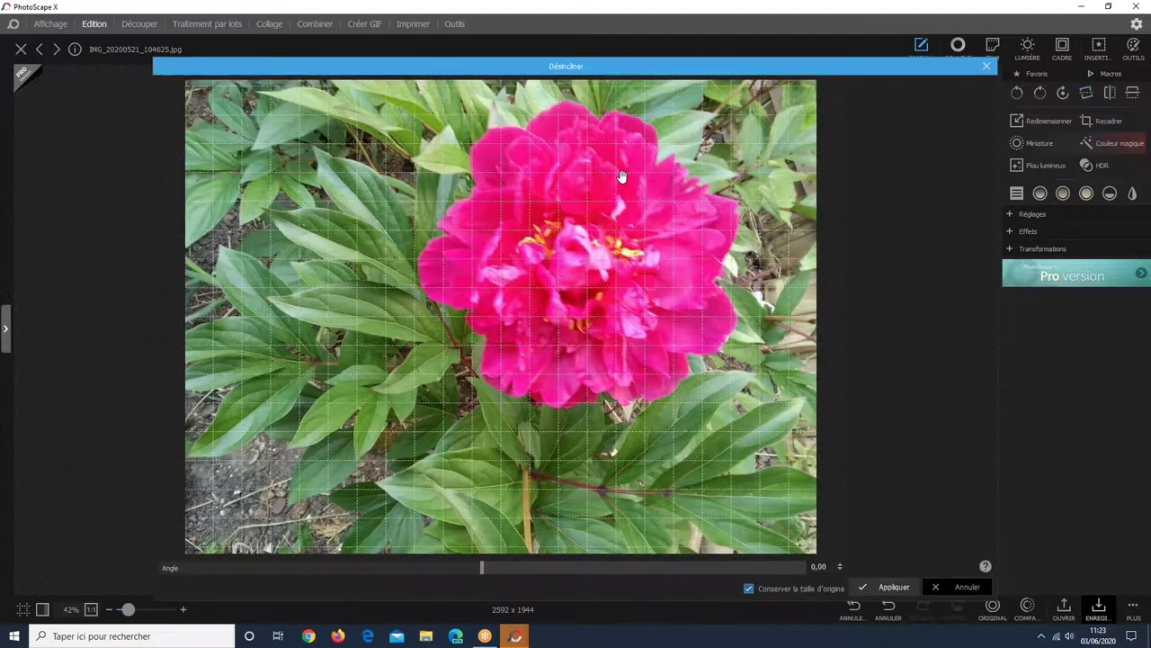
mouse_move(482, 570)
mouse_down()
mouse_move(414, 570)
mouse_move(745, 568)
mouse_move(484, 578)
mouse_up()
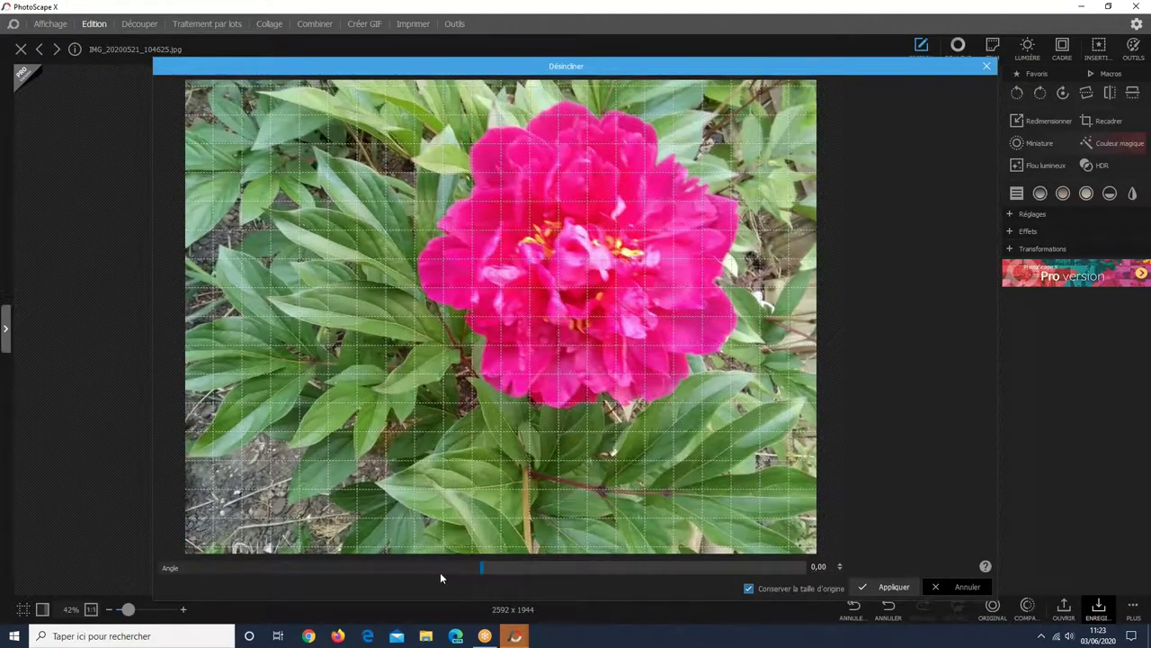
click(409, 573)
drag(410, 573, 345, 572)
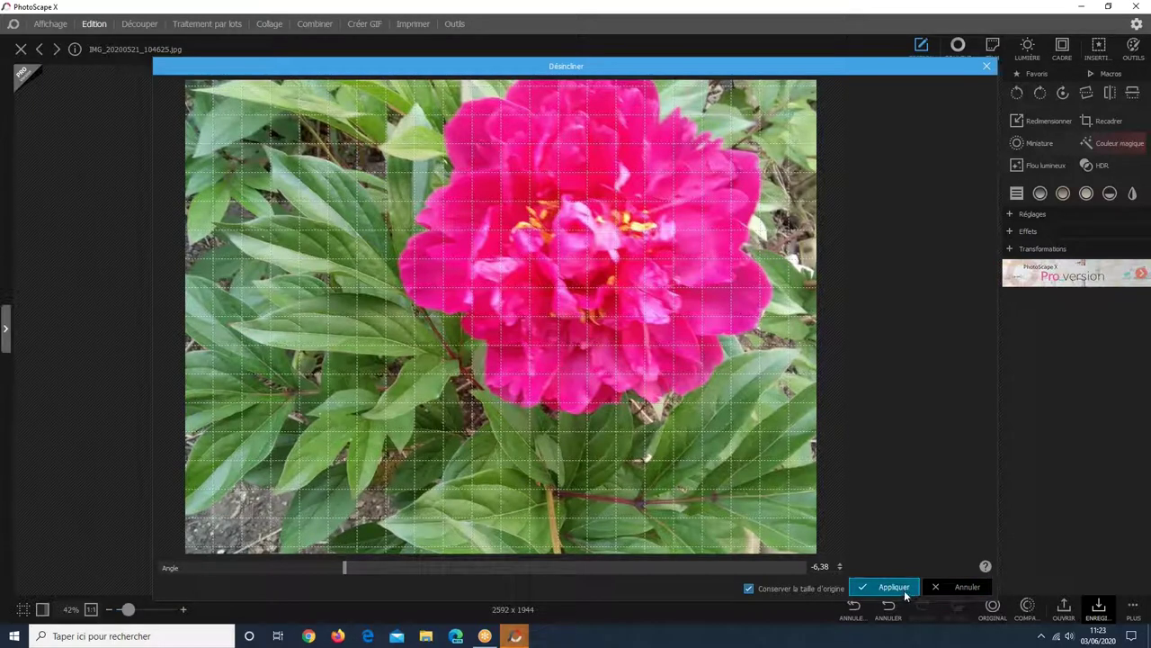
click(955, 588)
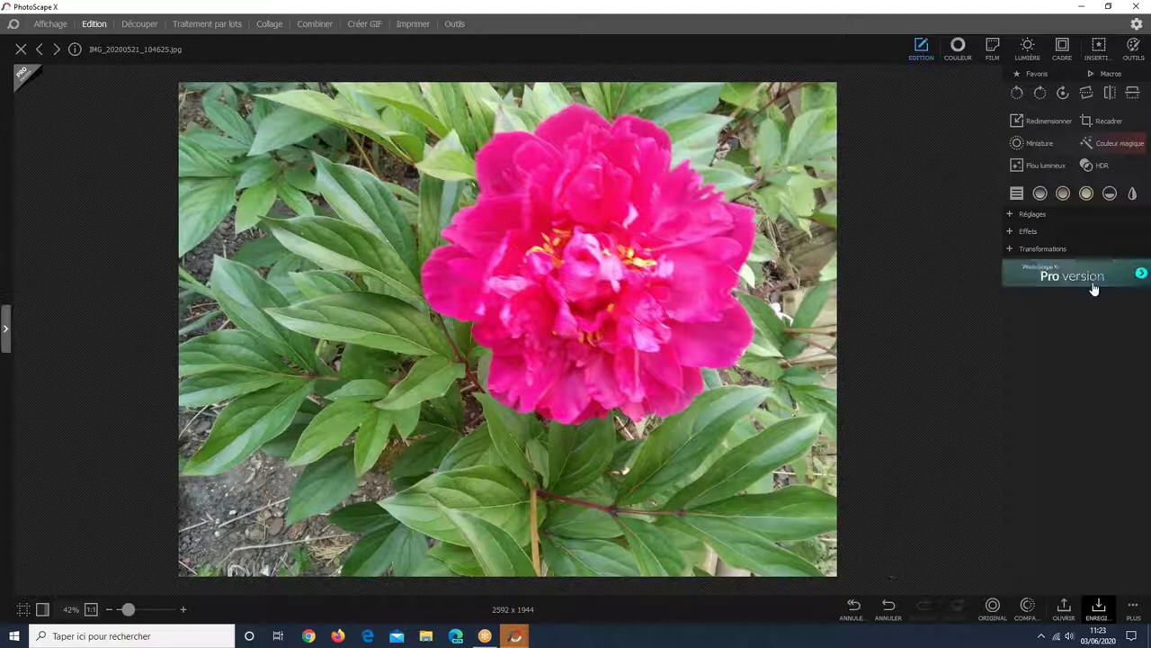
- Mirror the photo horizontally, and flip it back to its original orientation
click(1111, 92)
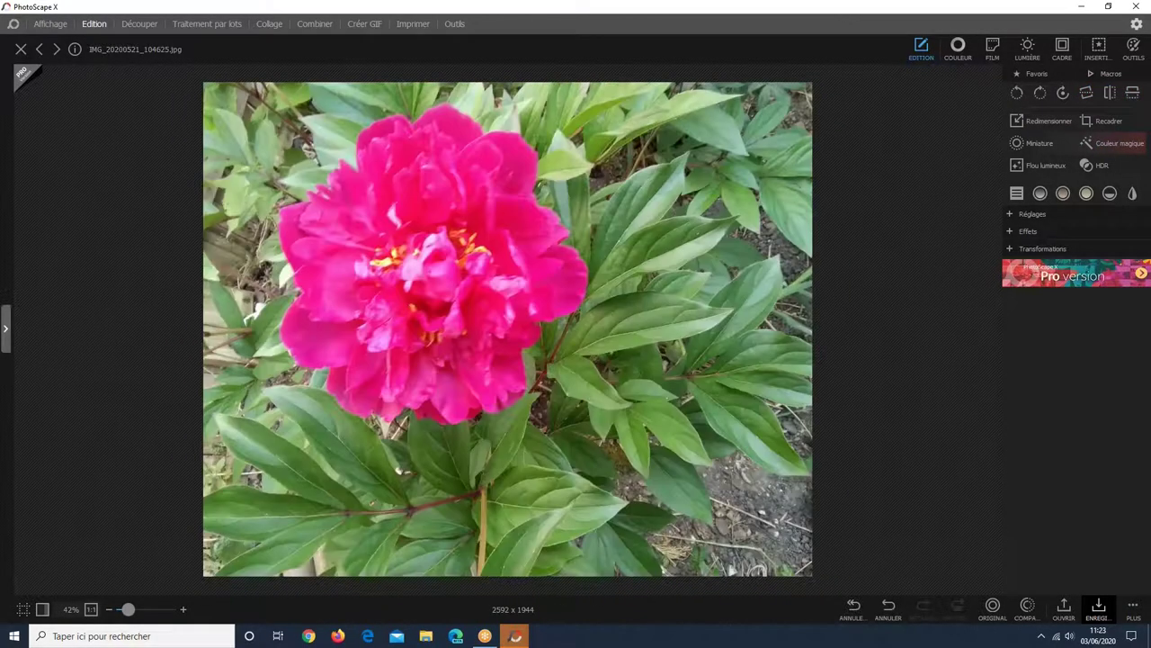
click(1110, 93)
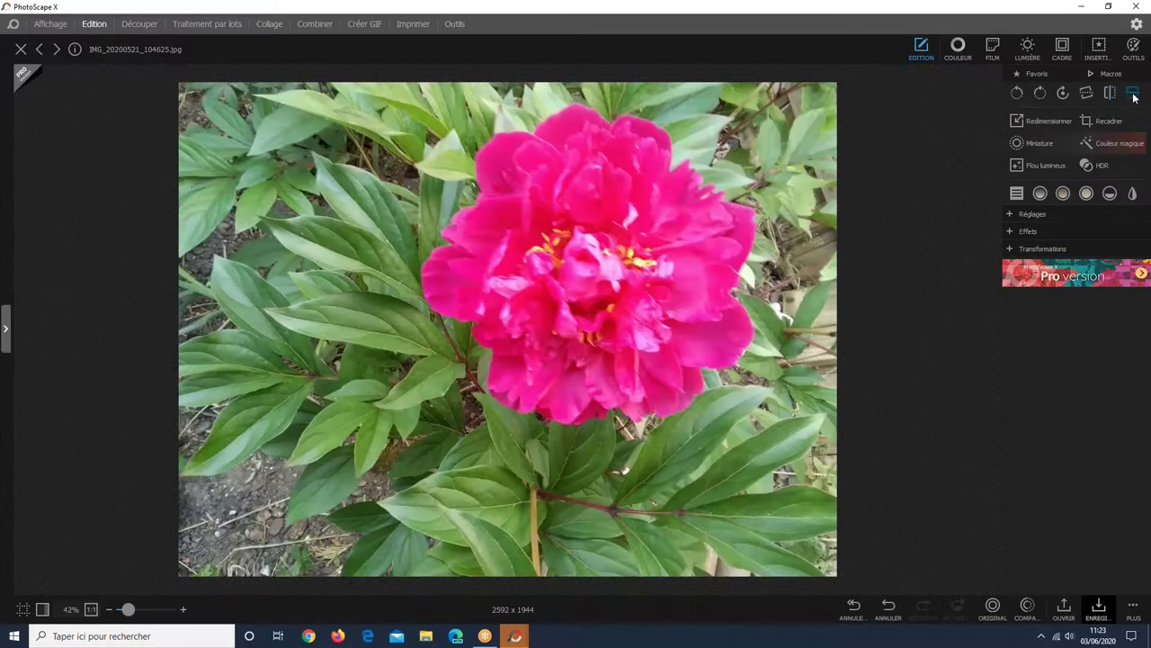
- Flip the photo vertically, and flip it back to its original orientation
click(1132, 93)
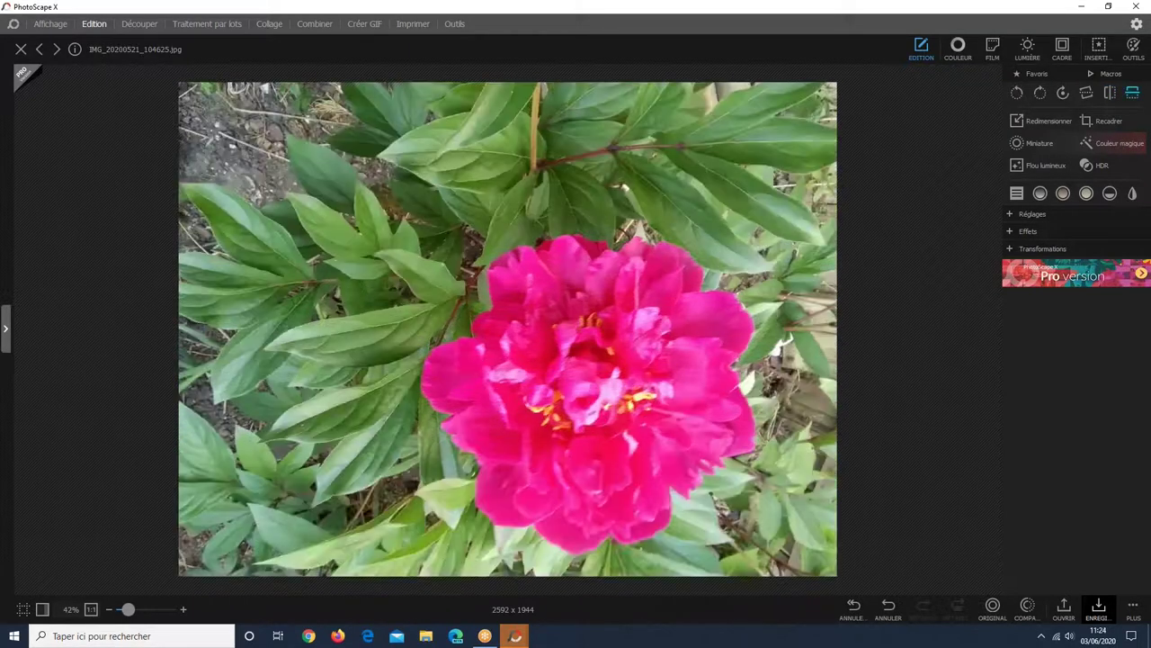
click(1133, 93)
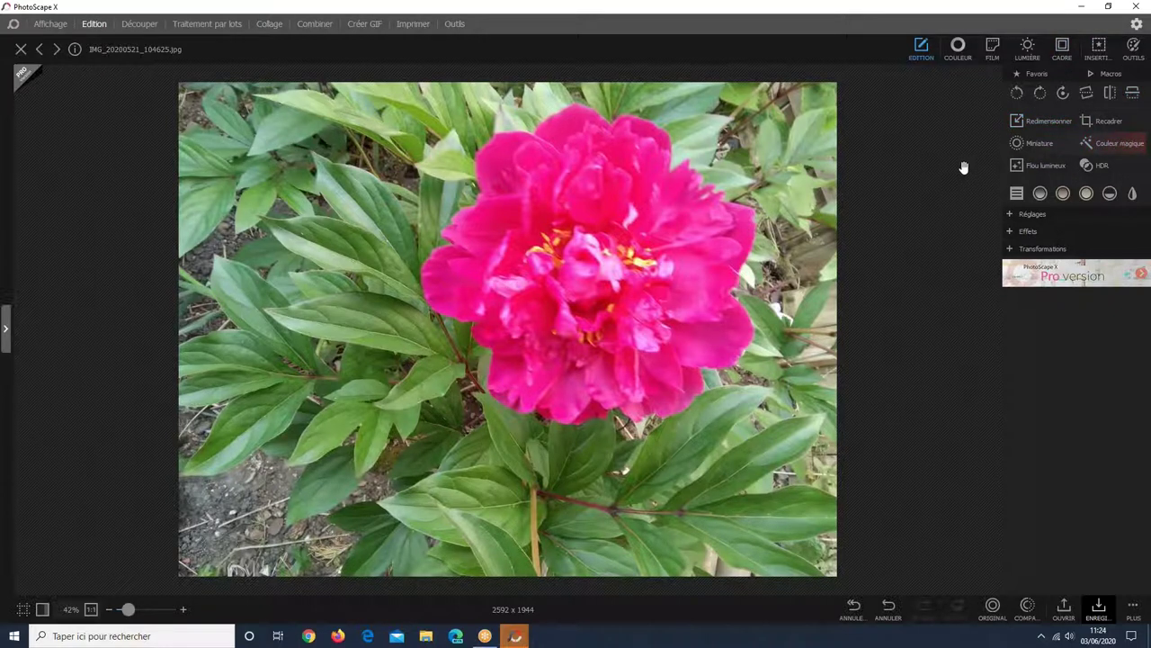
- Preview resizing the photo in centimetres with a width of 94.44 cm, keeping the proportions
click(1019, 122)
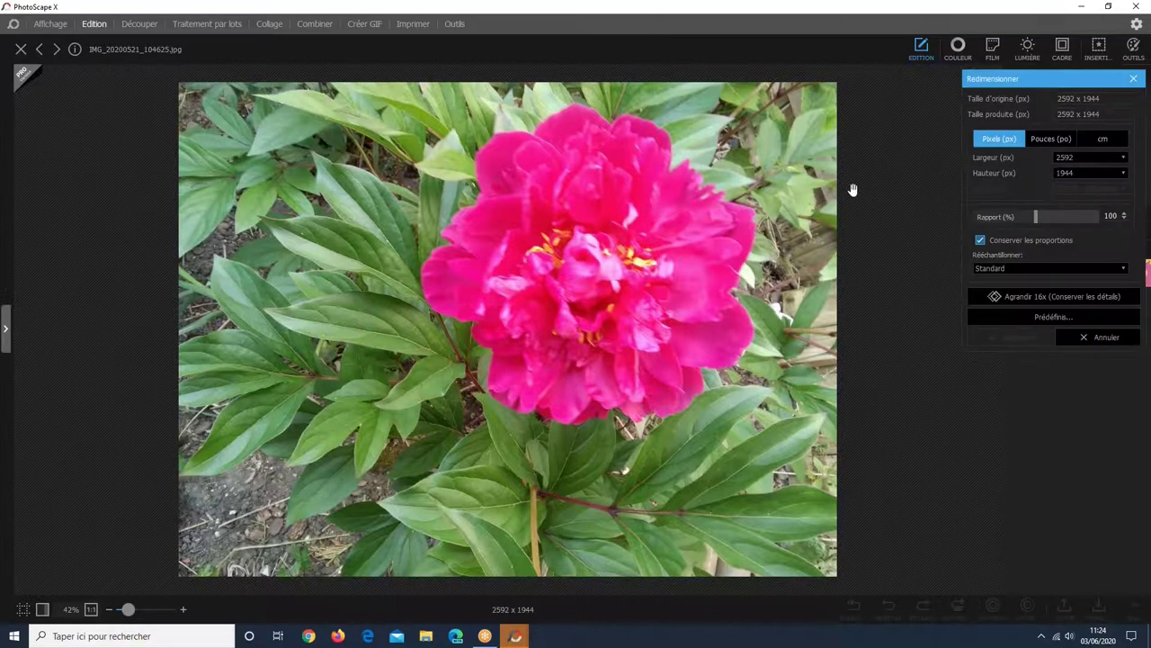
click(1103, 140)
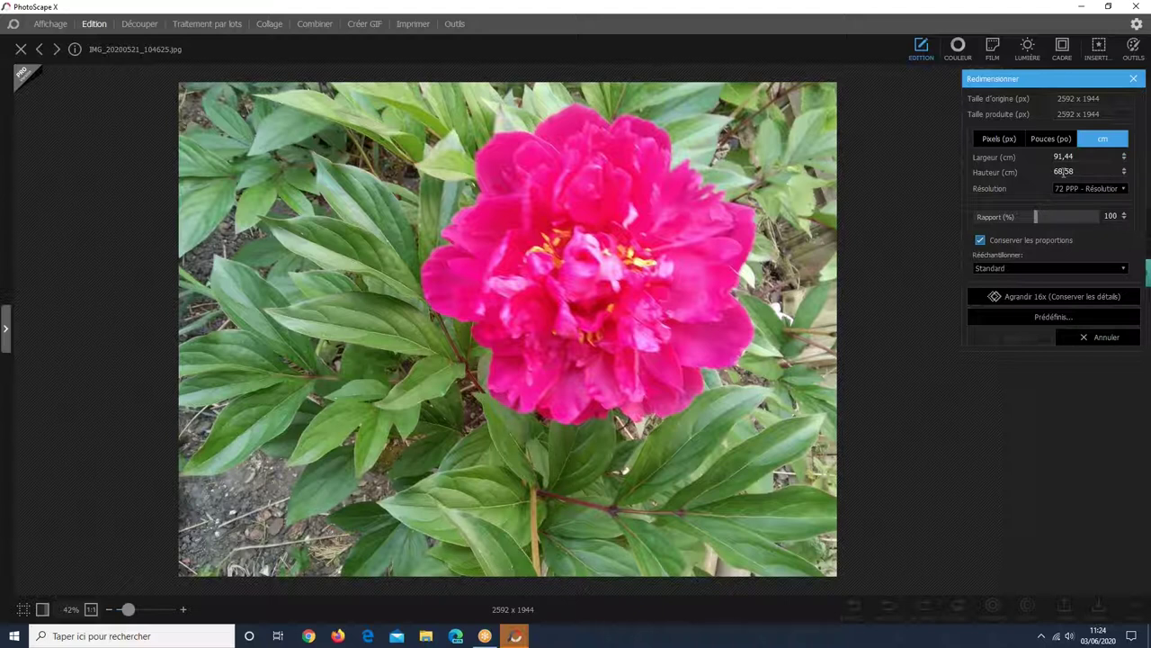
click(1124, 155)
click(1125, 156)
click(1124, 156)
click(1124, 156)
click(1124, 158)
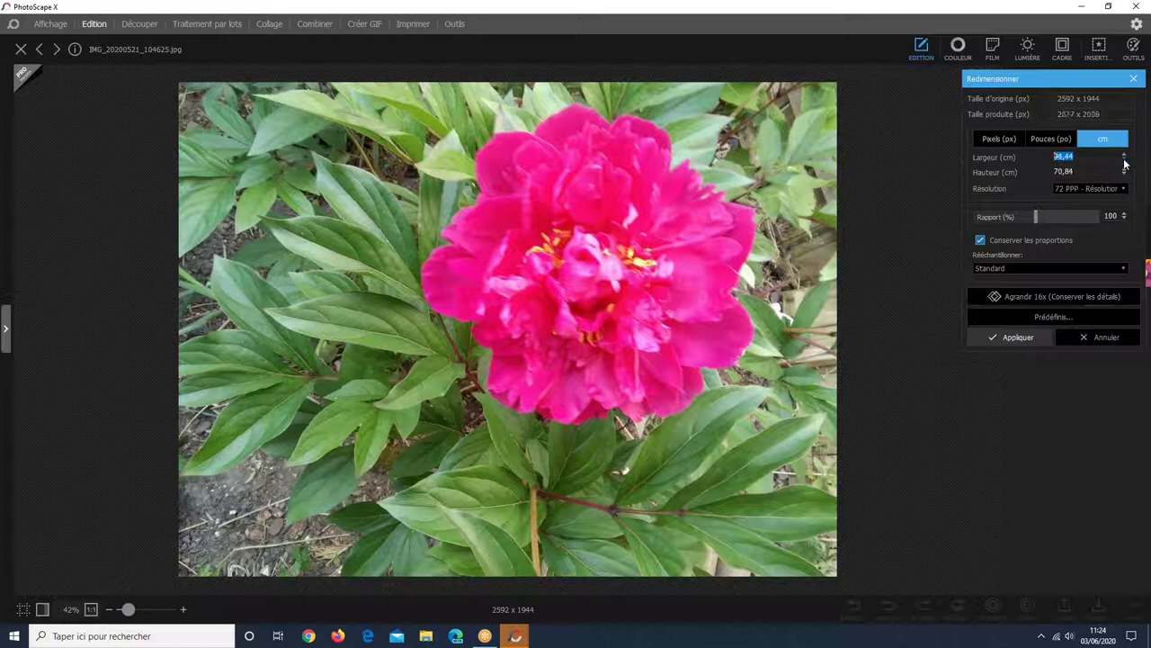
- Switch the resize units to pixels, preview a size of 2000 x 1500, and cancel the resize
click(991, 141)
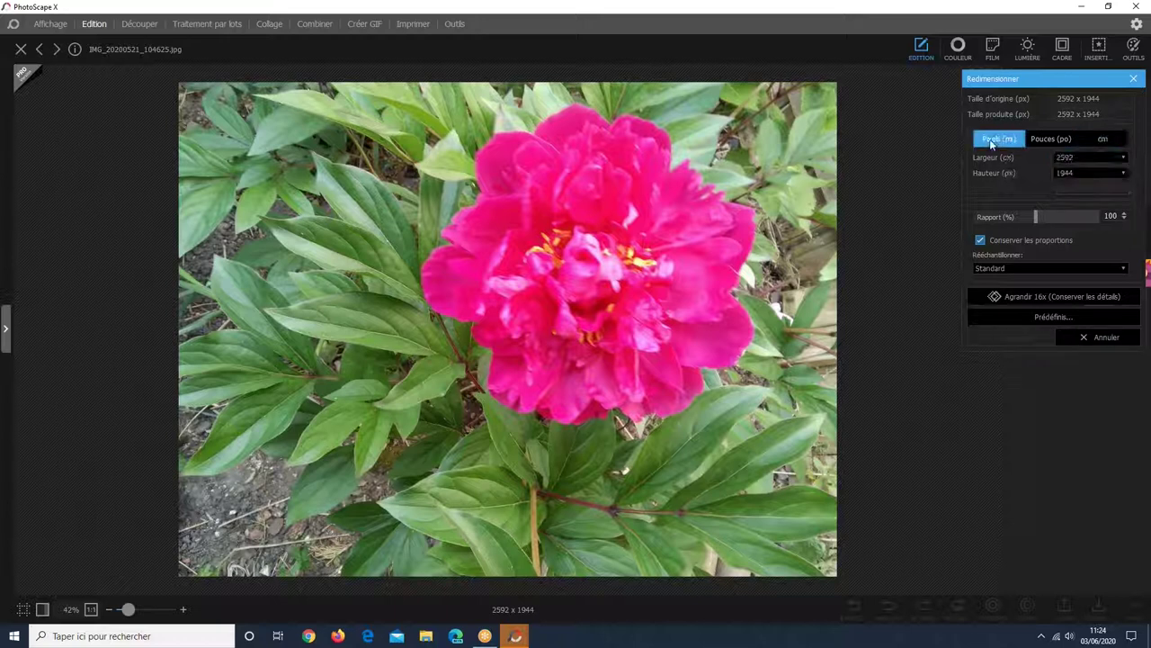
double_click(1065, 173)
text(19)
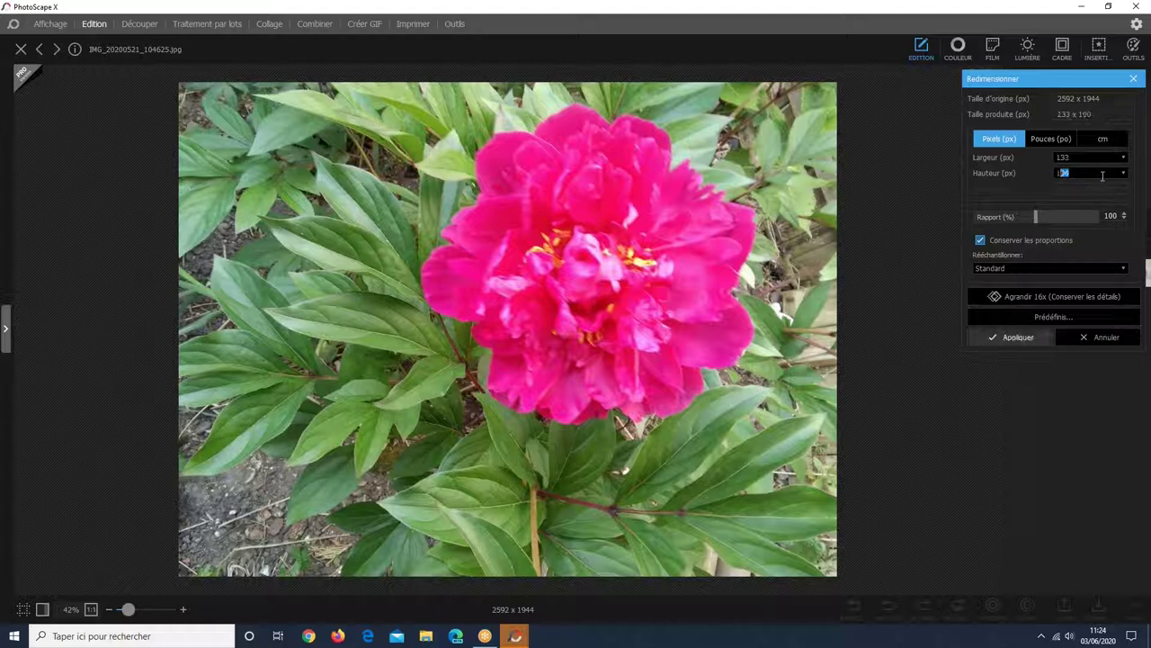
text(00)
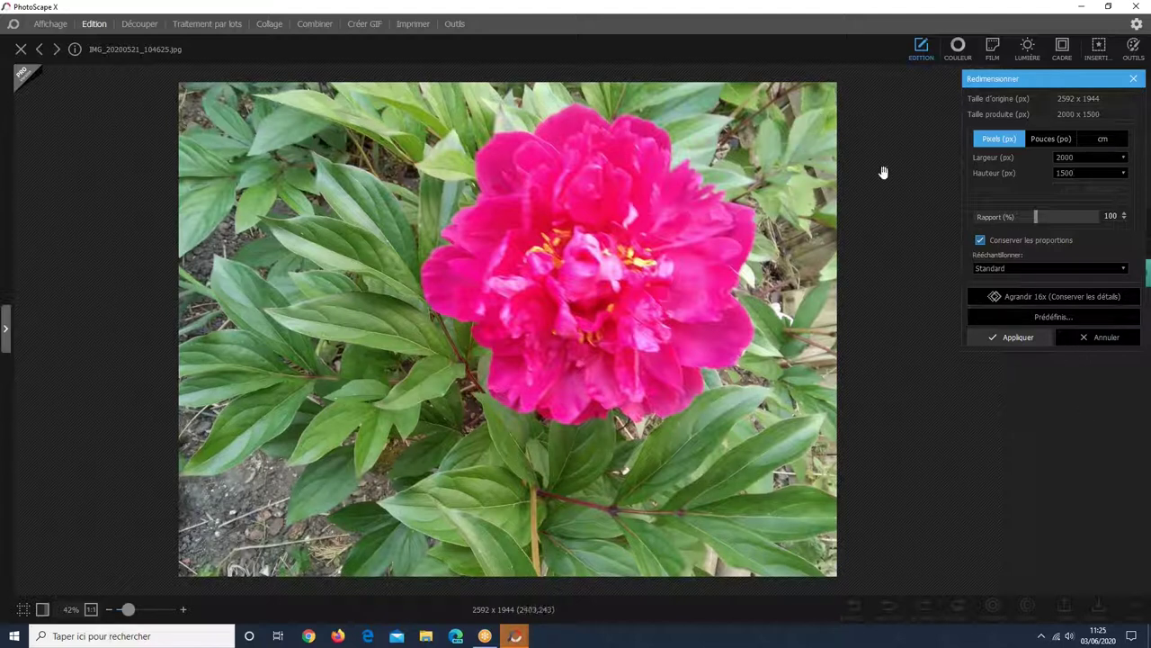
click(1086, 339)
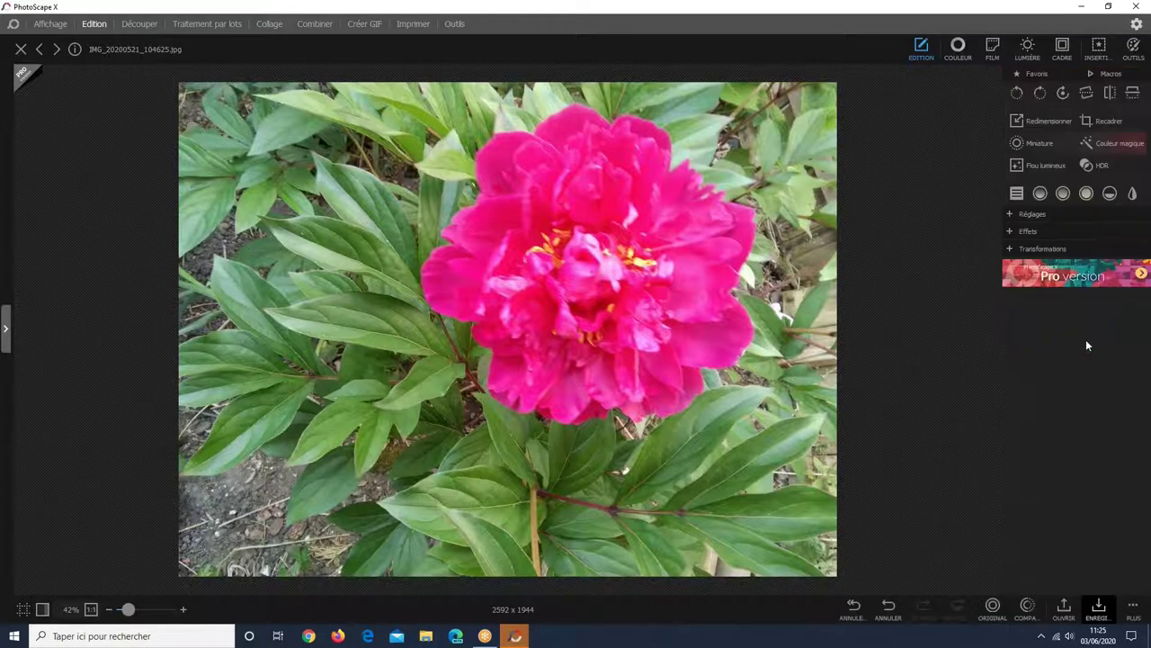
- Look at the ratio options for cropping, and close them without cropping the photo
click(1108, 121)
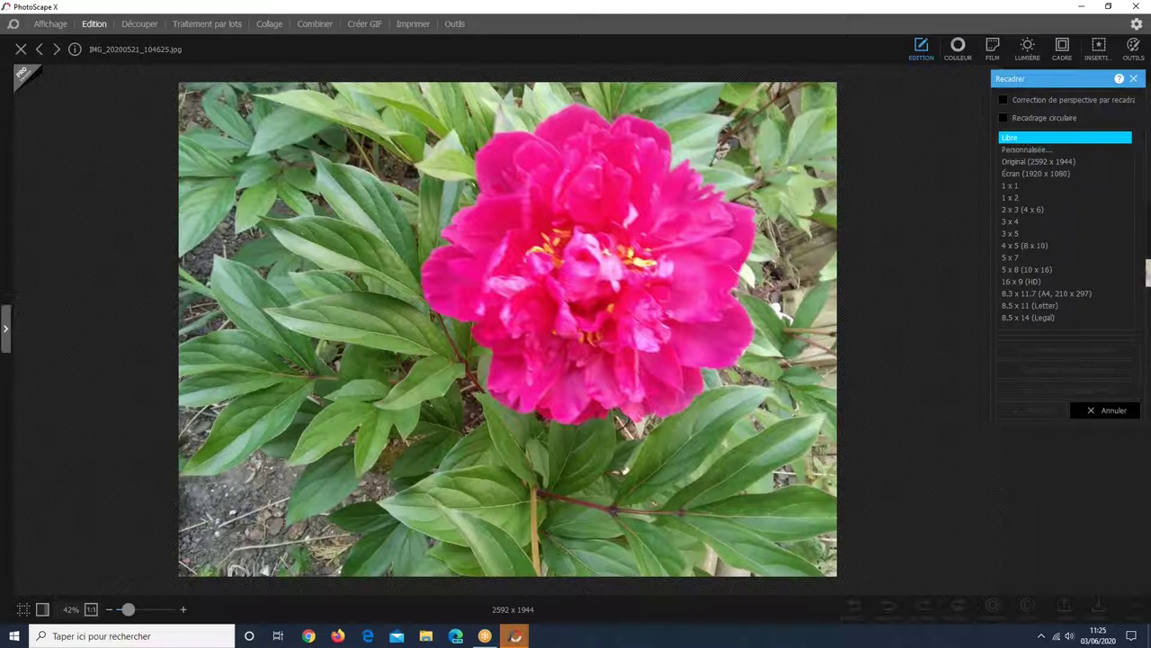
click(1111, 413)
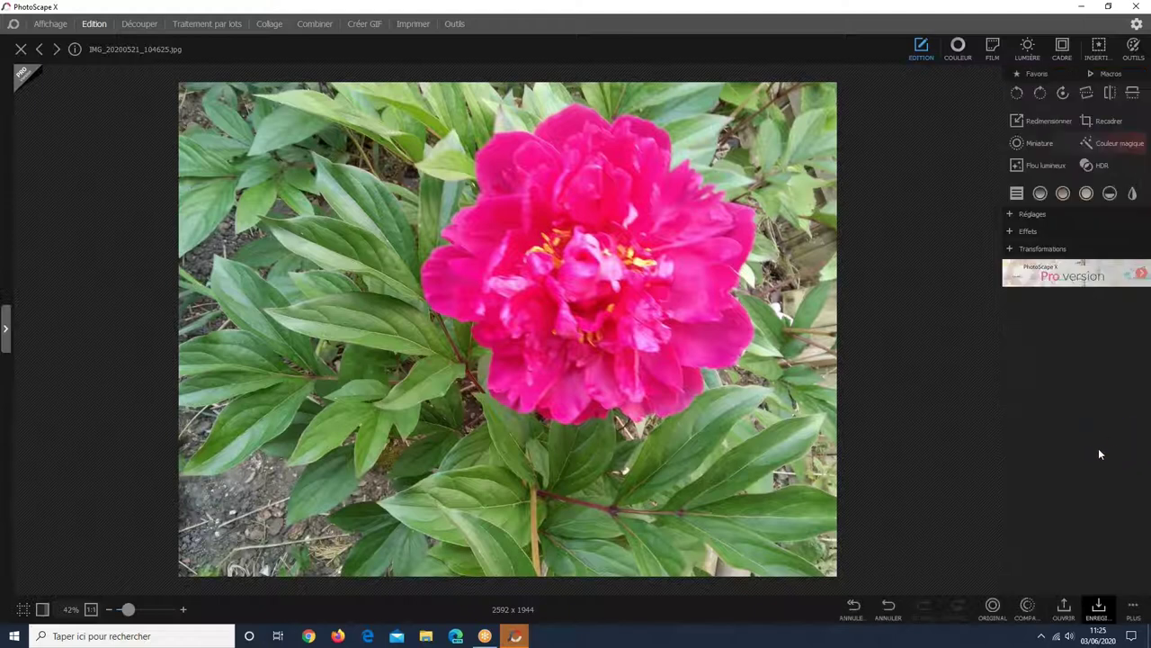
- Preview resizing the photo to a width of 15 cm with its proportions kept, and cancel the resize
click(1047, 120)
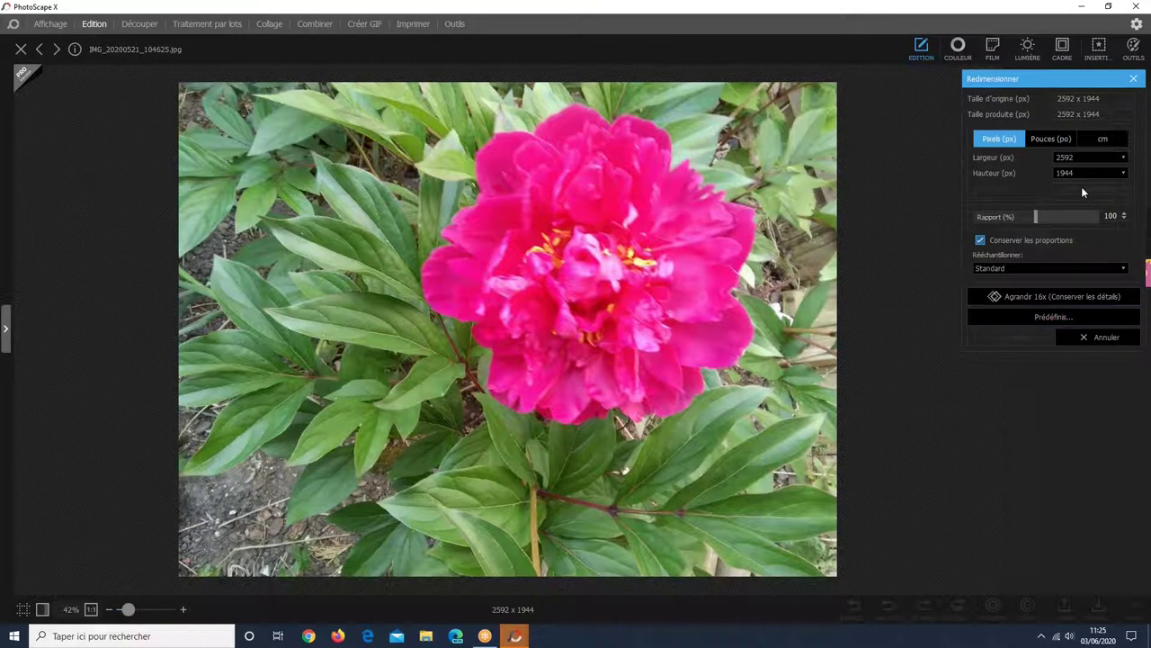
click(1105, 141)
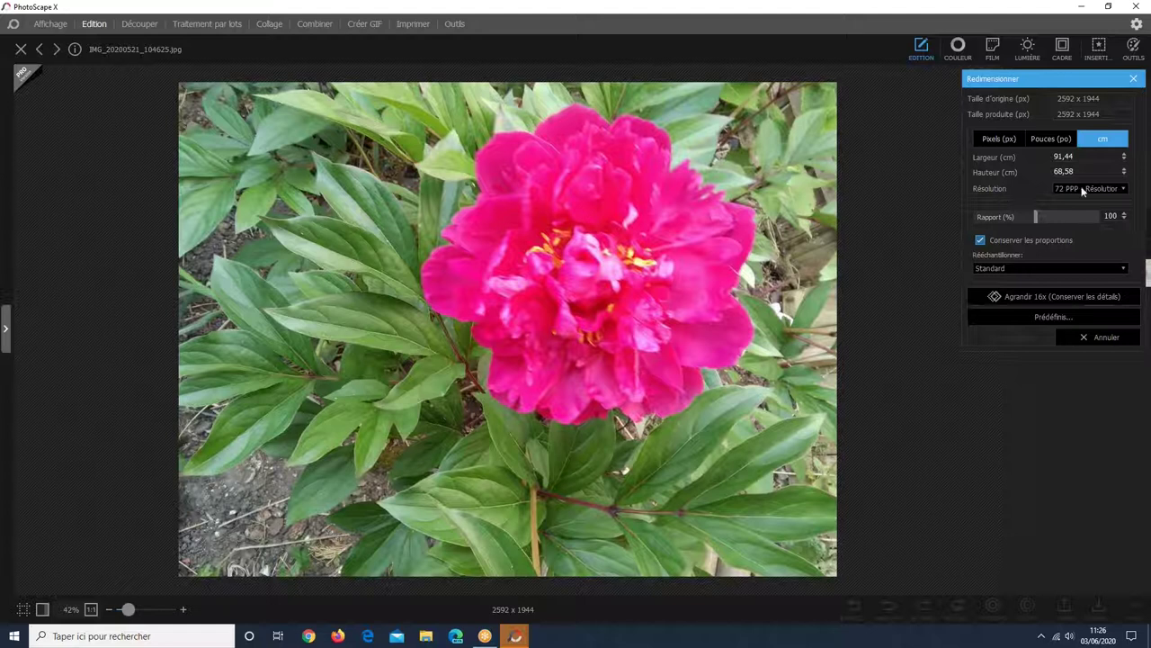
drag(1101, 157, 978, 144)
text(15)
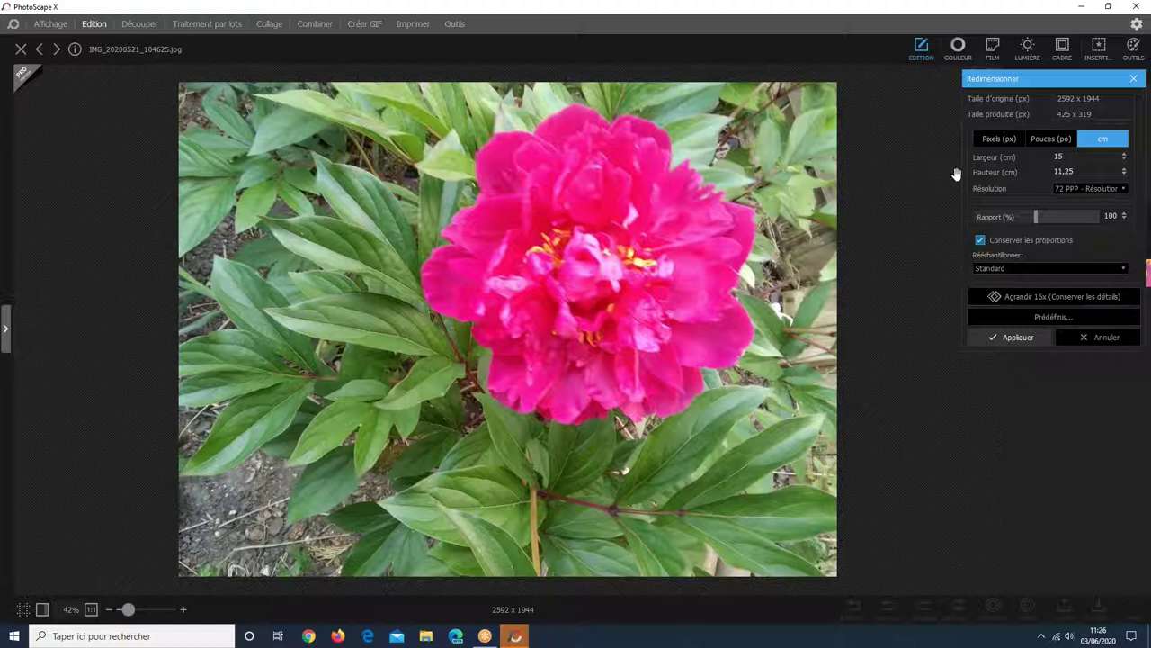
click(1107, 339)
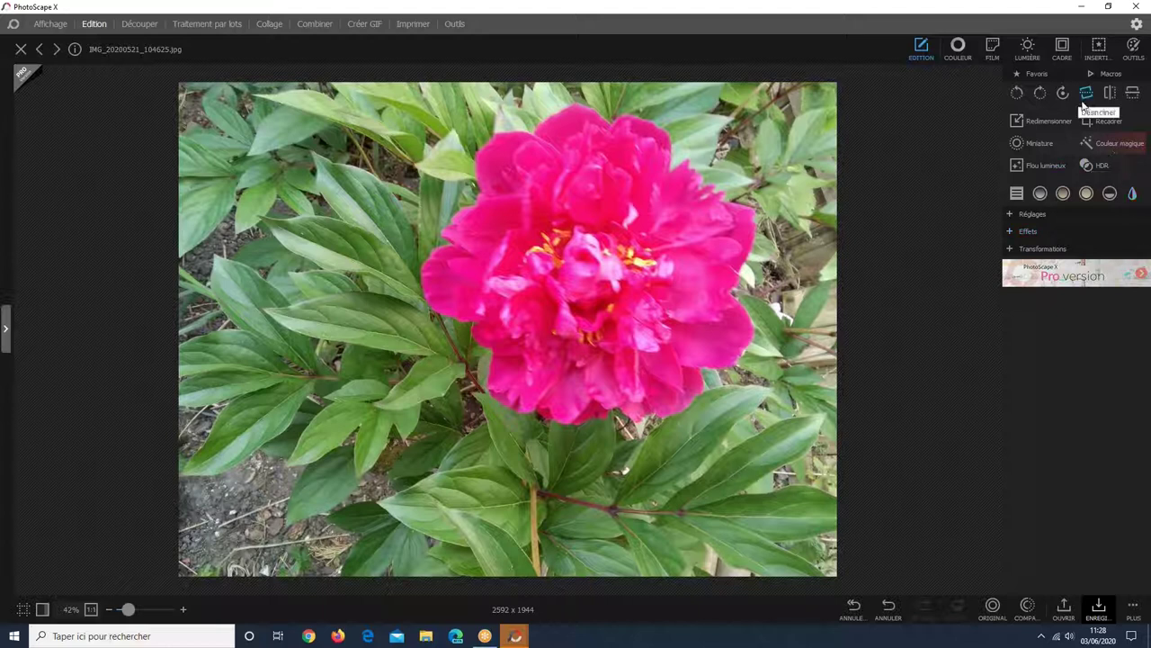
- Draw a free crop frame of about 1667 x 1426 pixels around the flower, and cancel the crop
click(1107, 118)
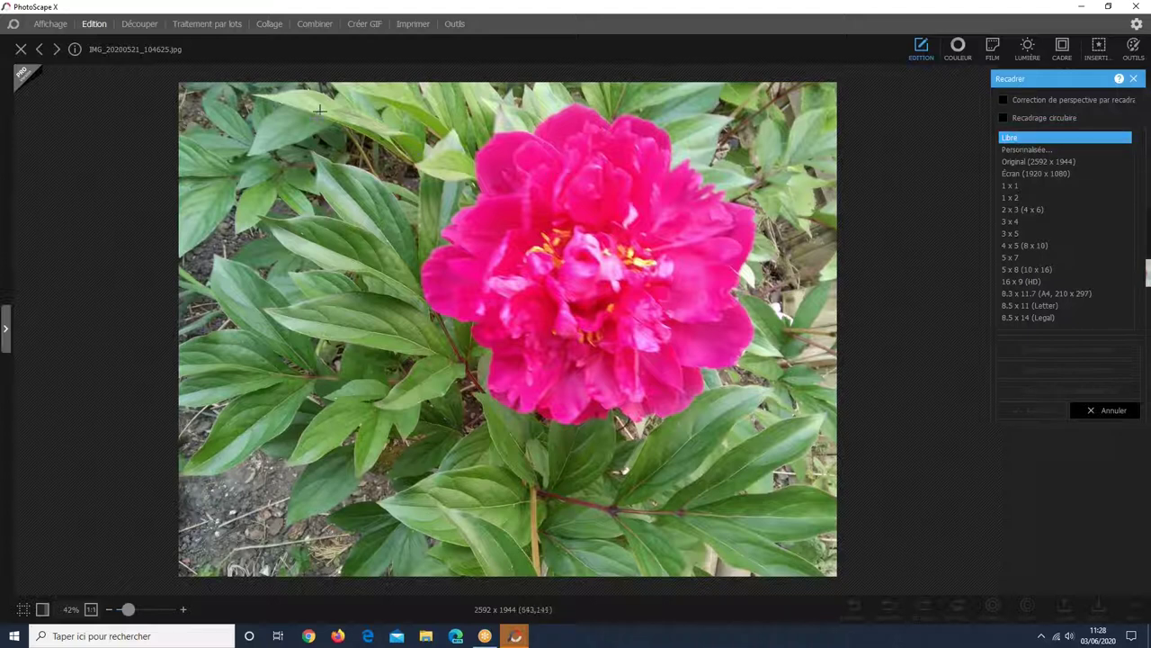
drag(366, 95, 790, 458)
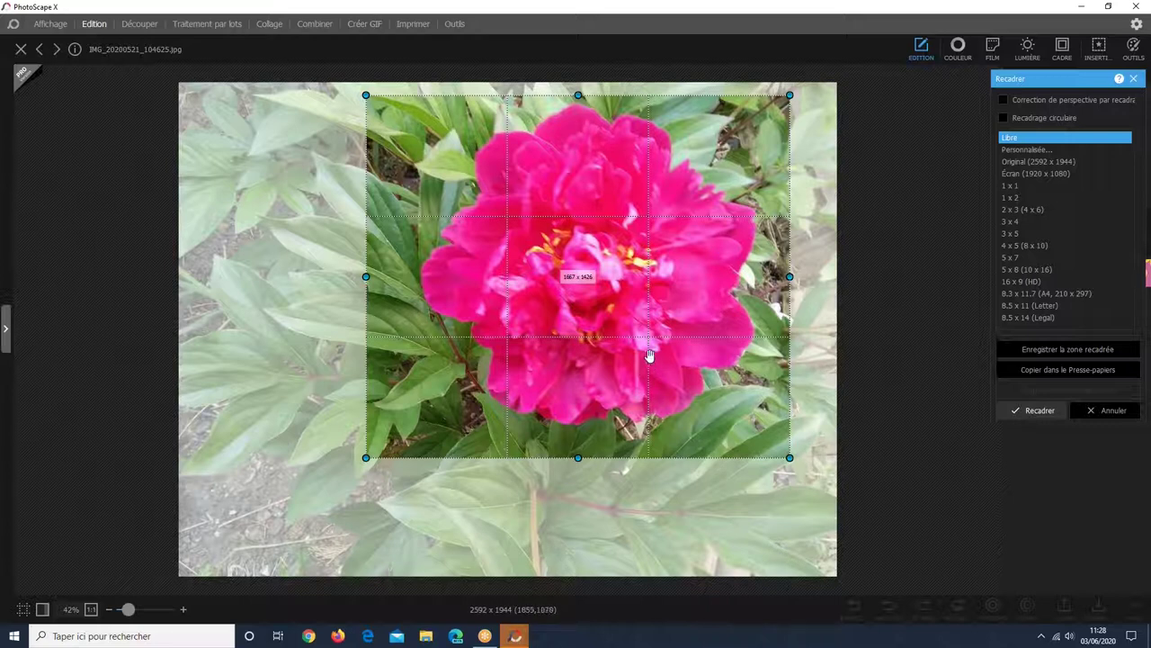
click(1103, 413)
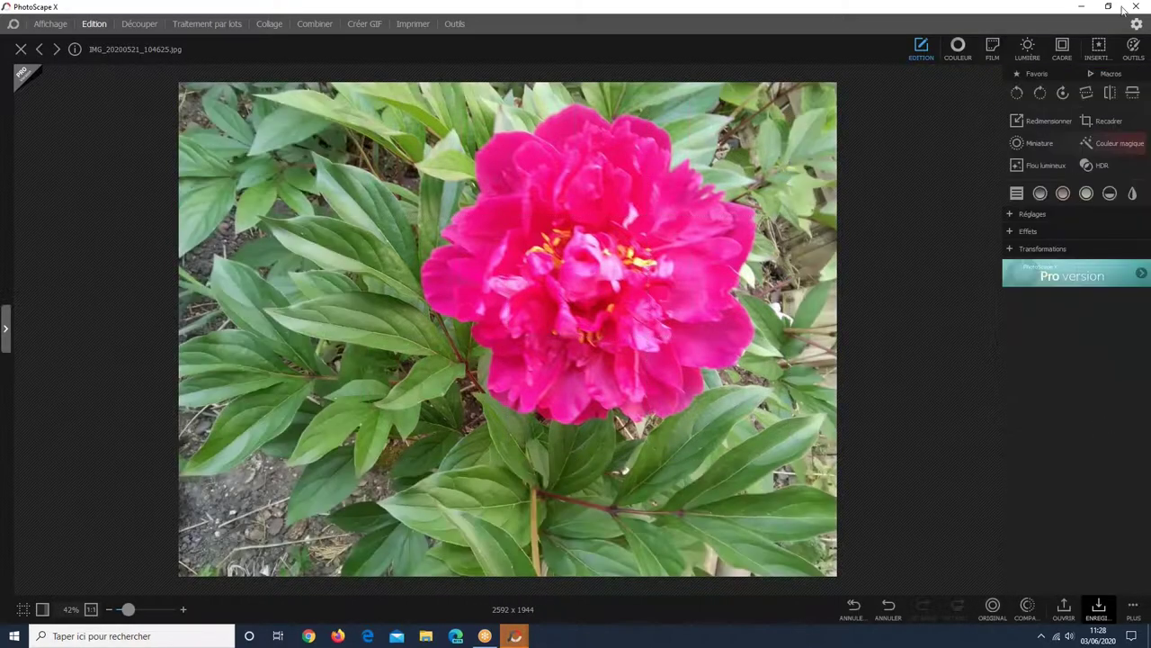
- Draw a free crop frame of about 1537 x 1262 pixels closely around the flower
click(1087, 121)
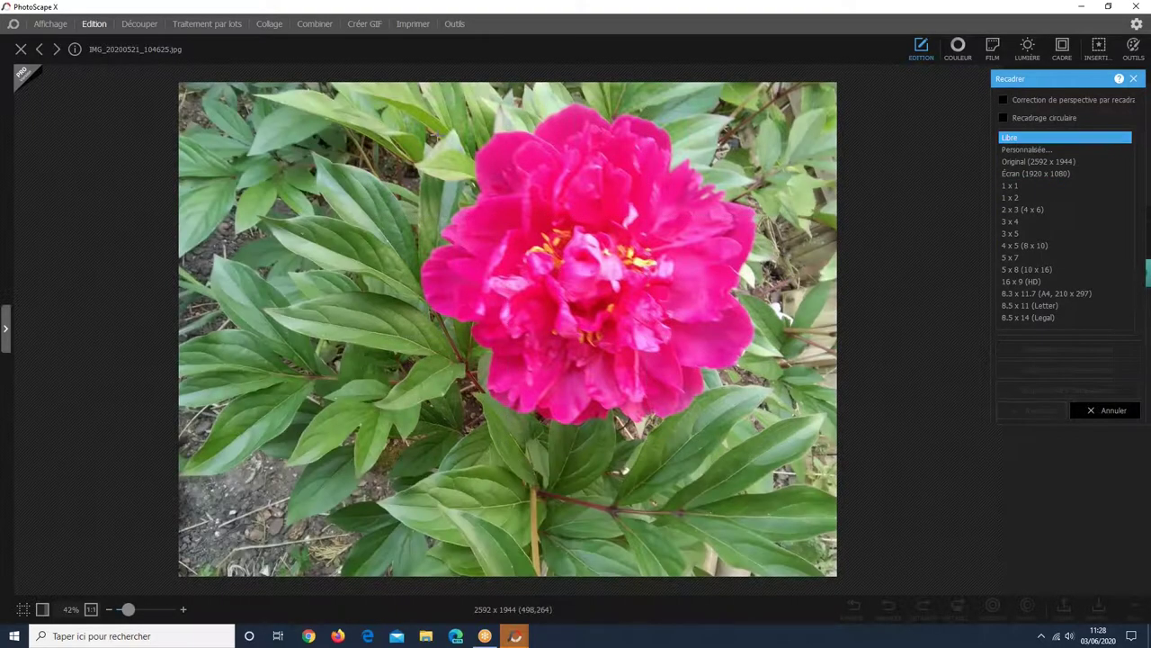
drag(381, 109, 523, 184)
drag(601, 244, 771, 431)
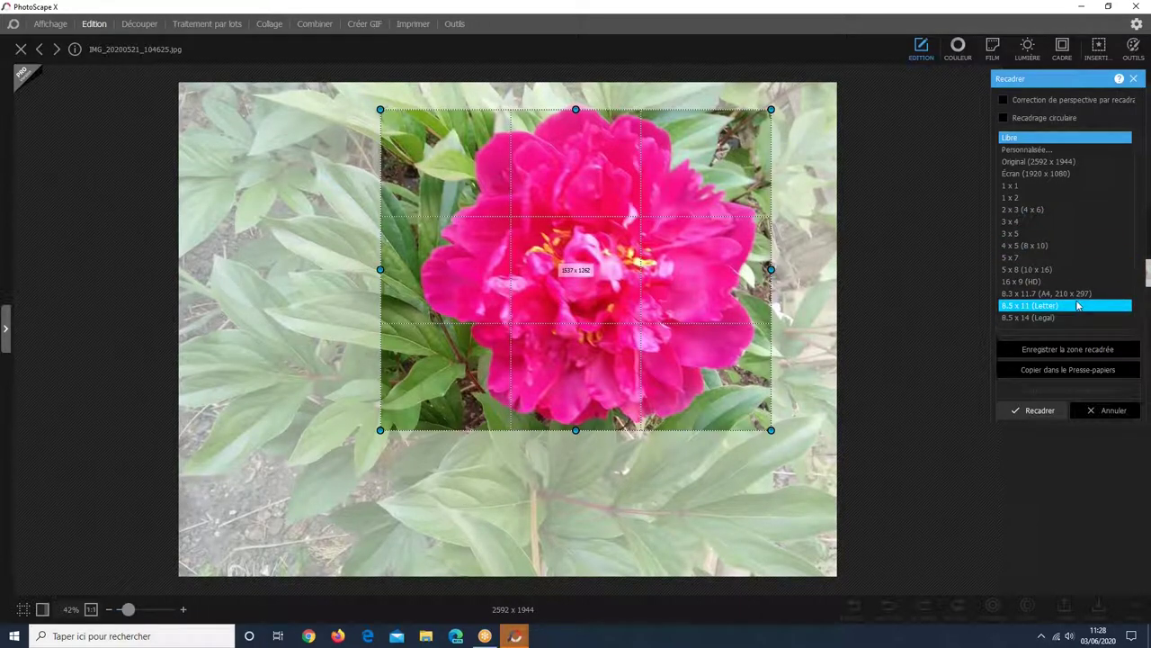
- Crop the photo at the 5 x 8 (10 x 16) ratio, with a frame of about 2110 x 1319 pixels positioned over the whole flower
click(1032, 270)
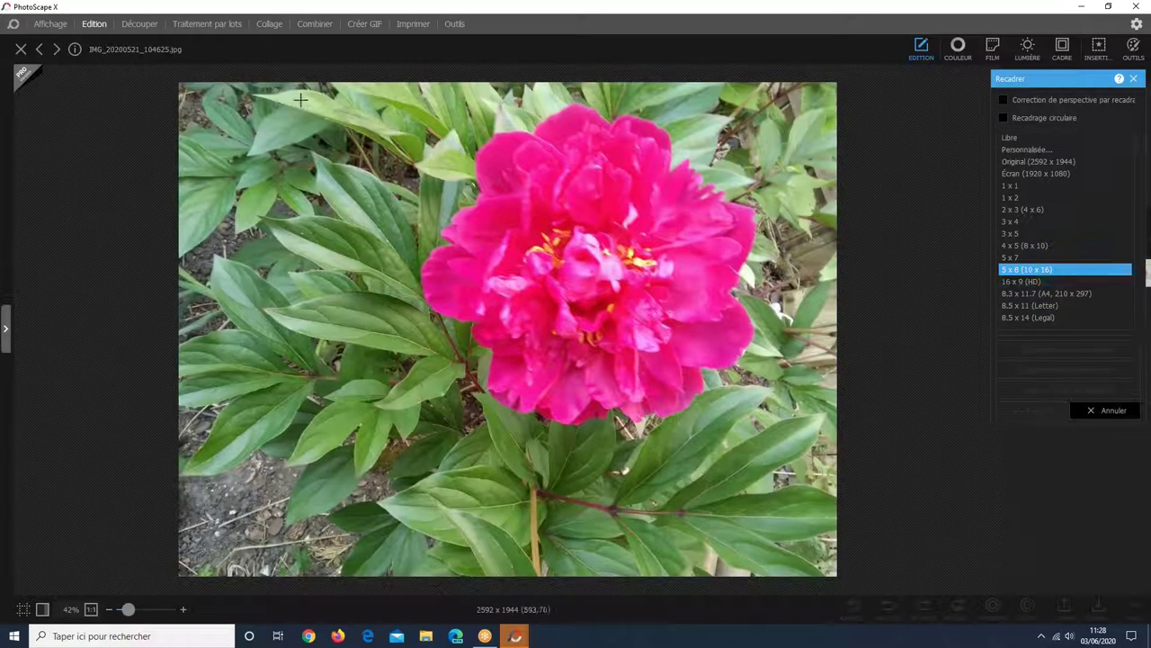
drag(301, 101, 869, 540)
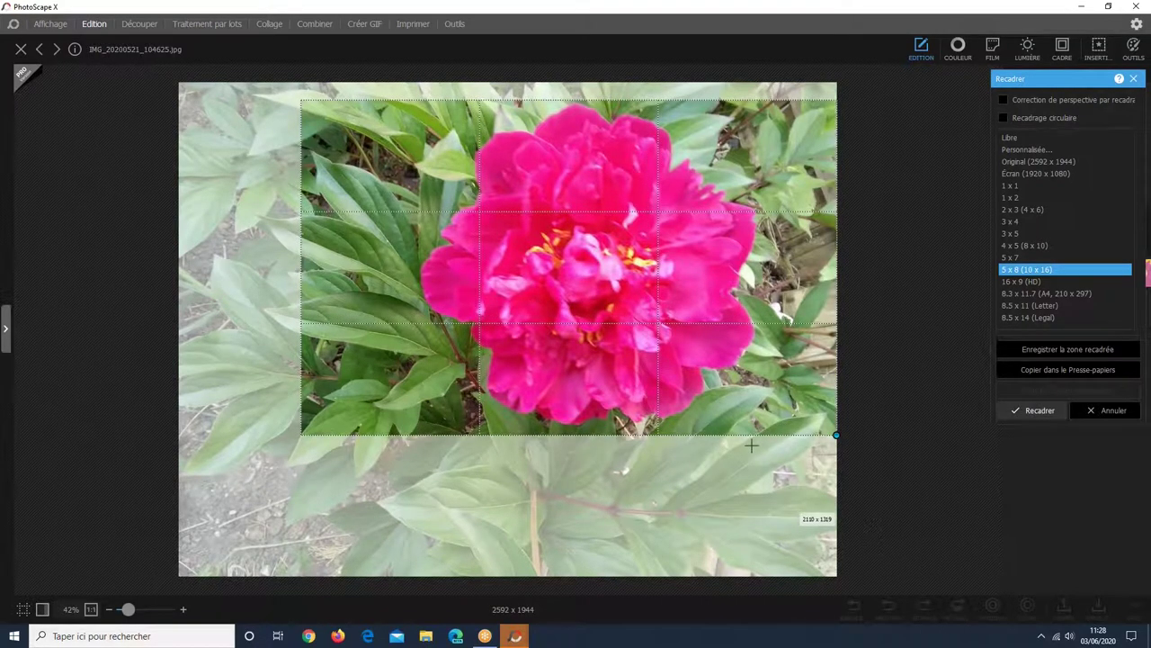
drag(751, 444, 901, 548)
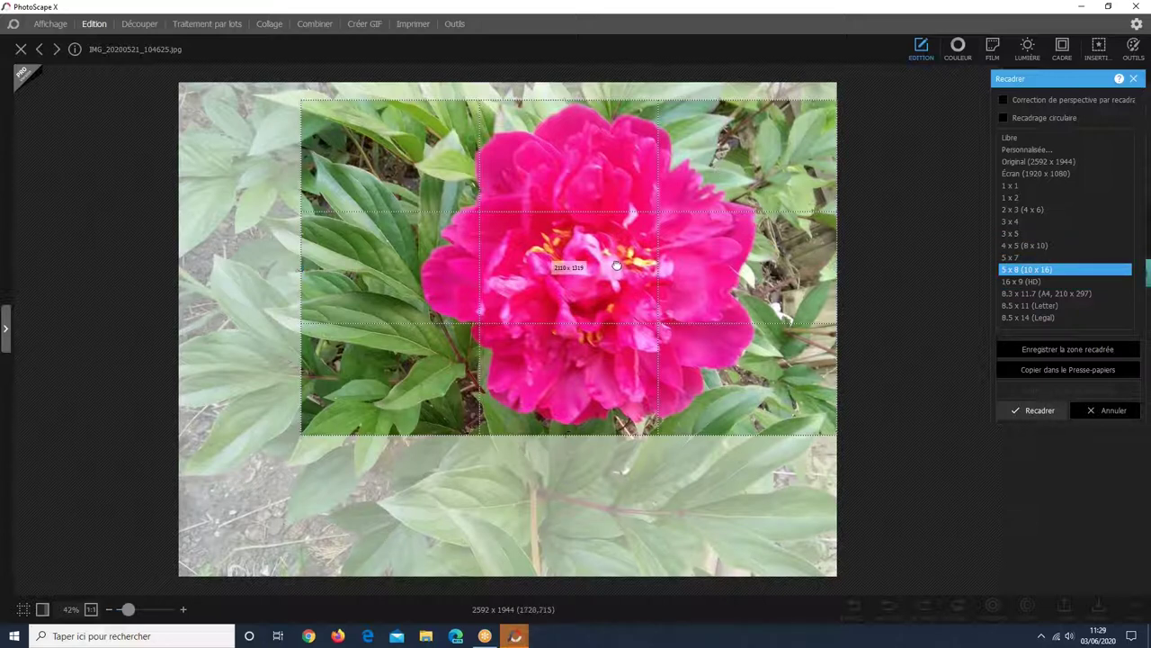
drag(616, 265, 558, 263)
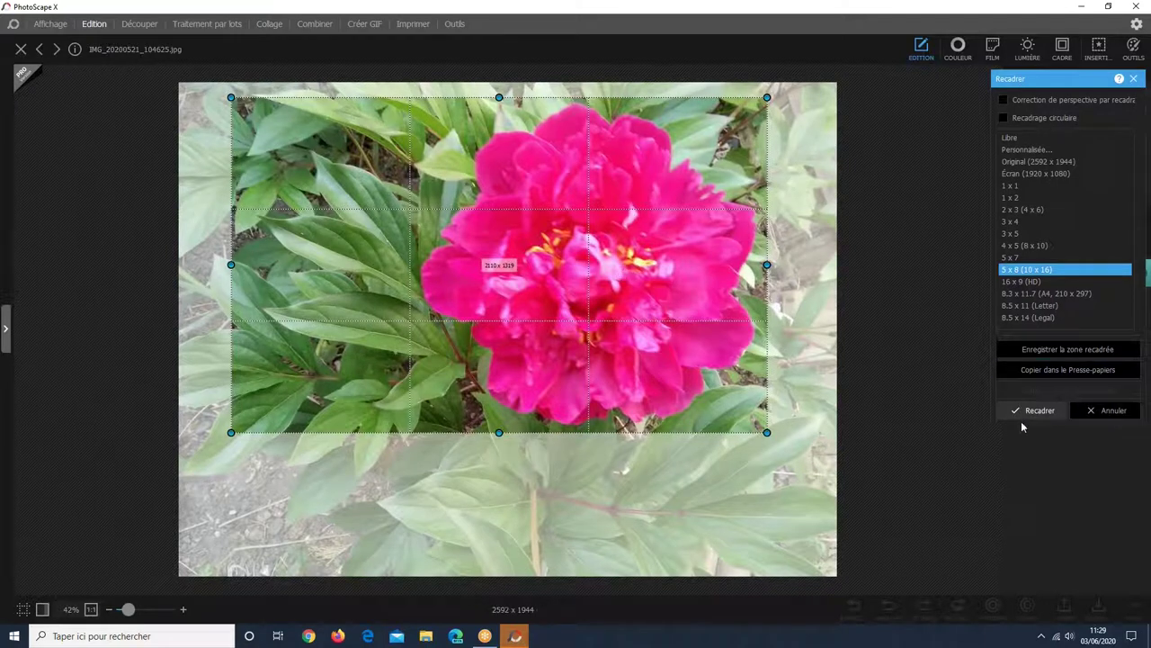
click(1042, 411)
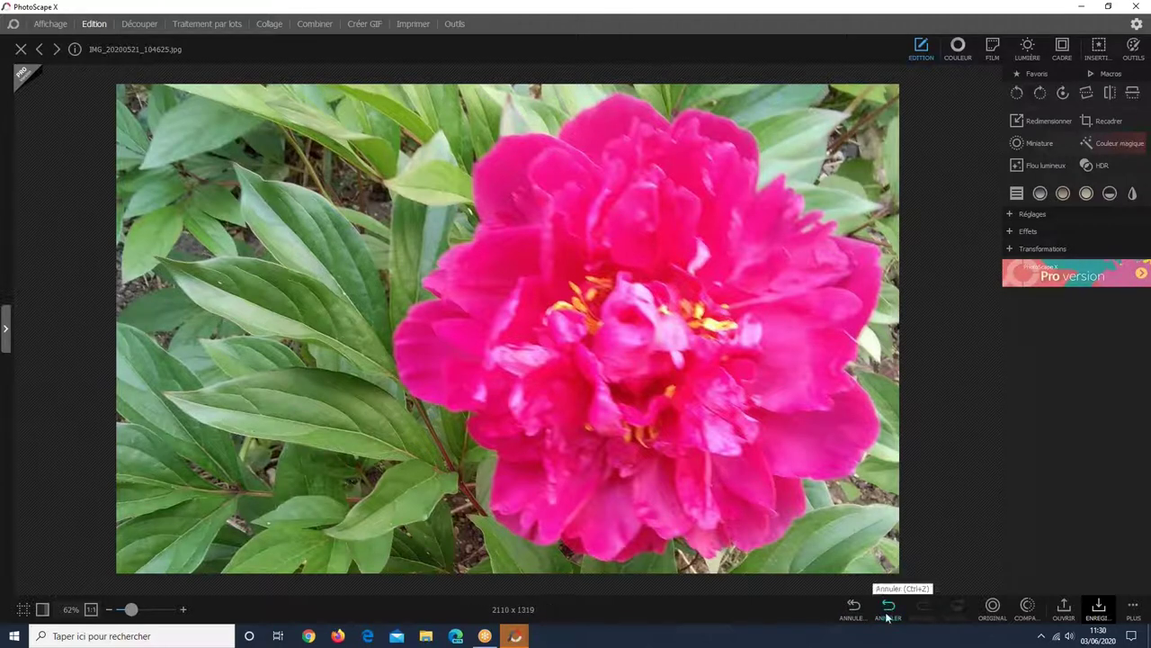
- Undo the crop, reopen it for redoing with different parameters, and cancel the reopened crop
click(888, 611)
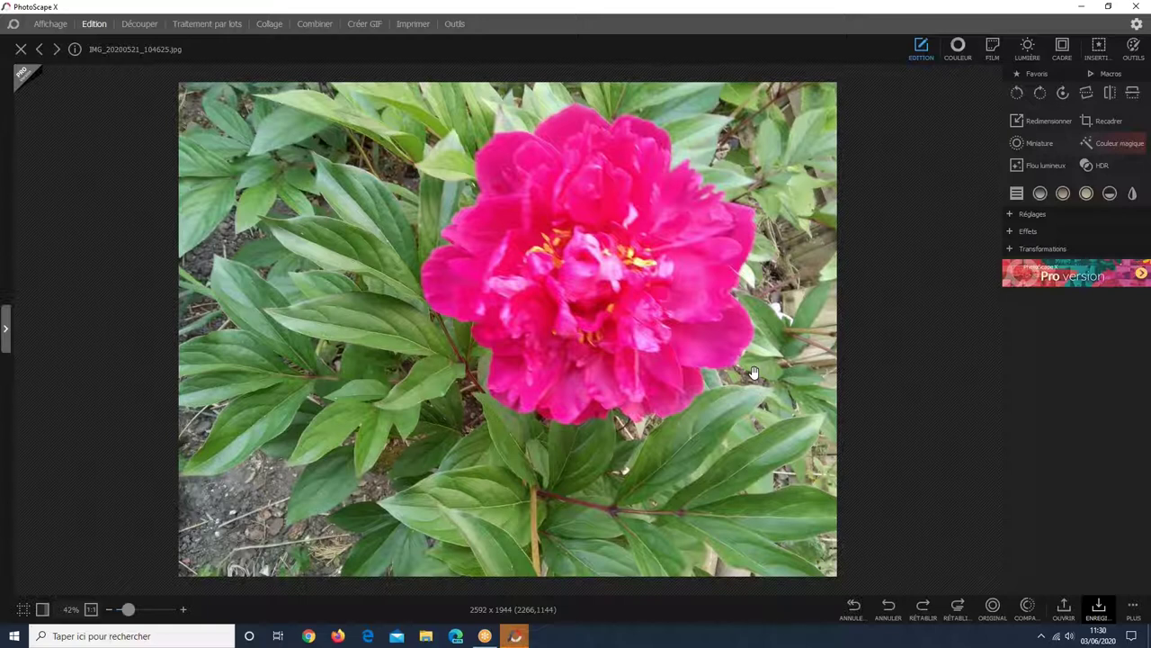
click(959, 612)
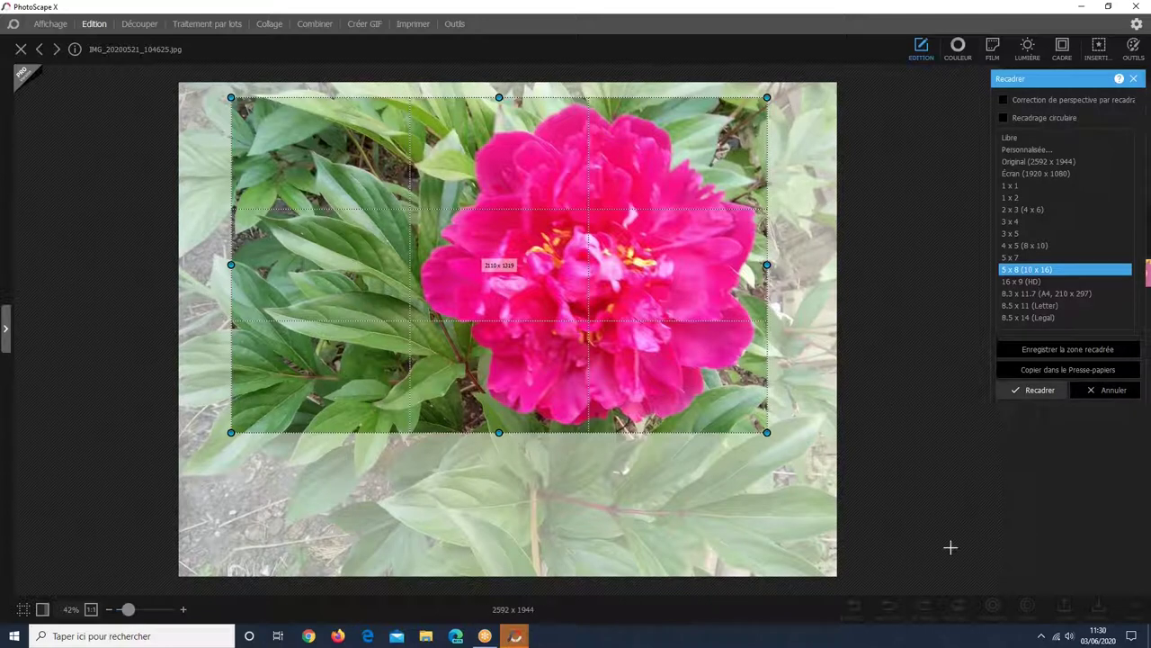
click(1108, 393)
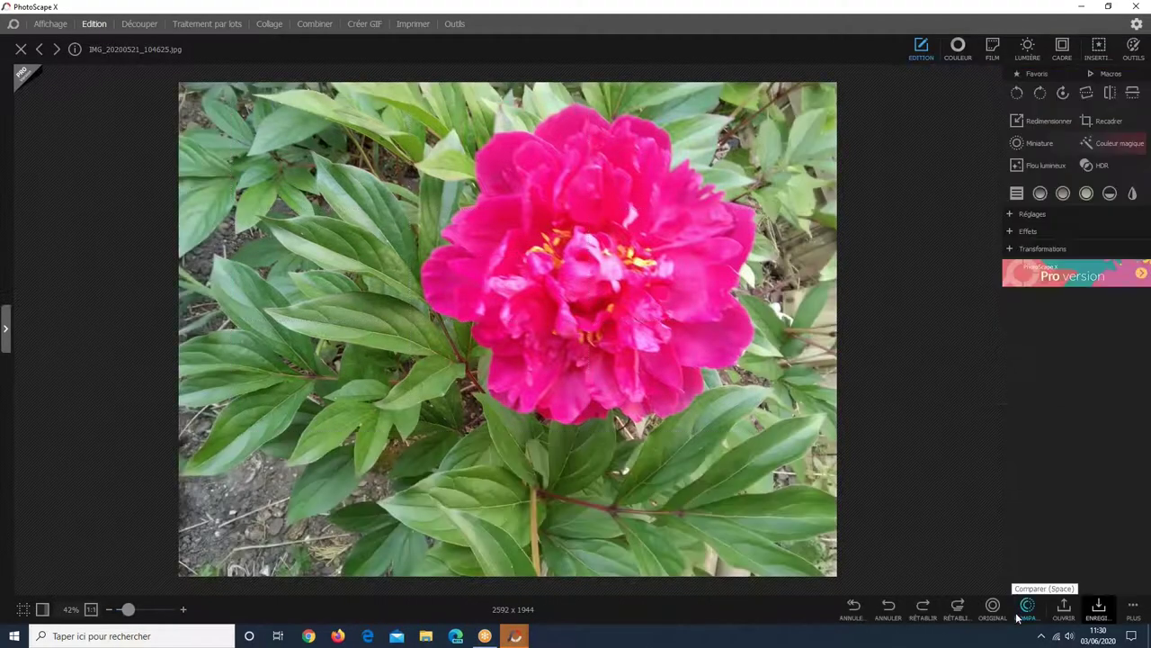
- Redo the crop and undo it again, and reopen its parameters before cancelling
click(924, 608)
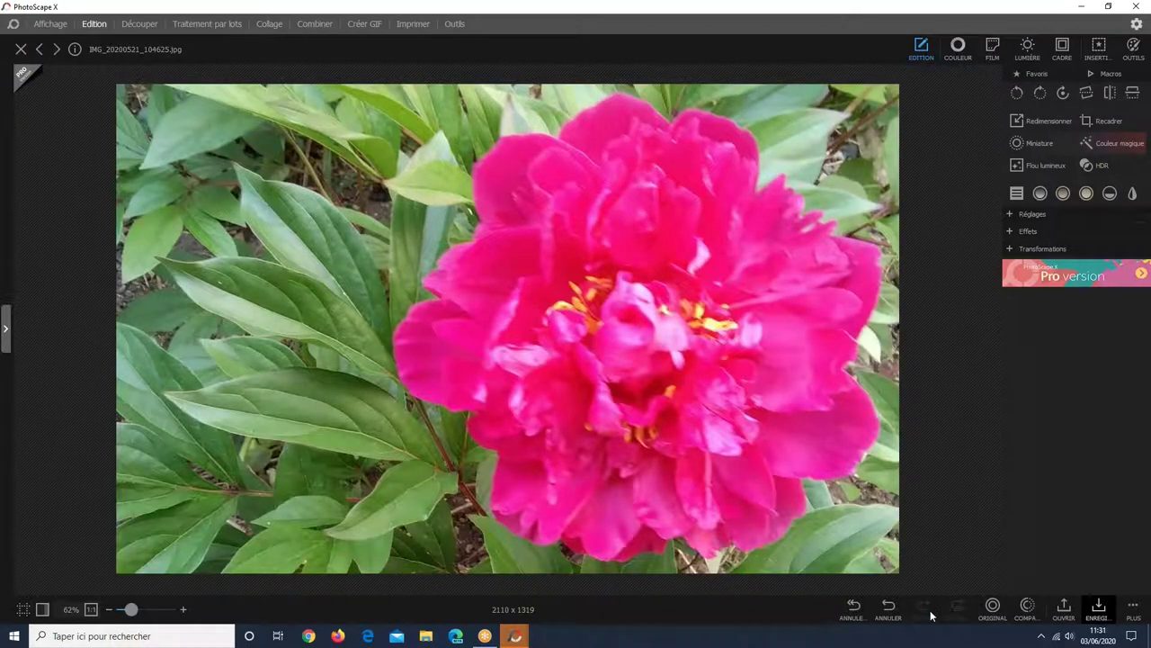
click(888, 608)
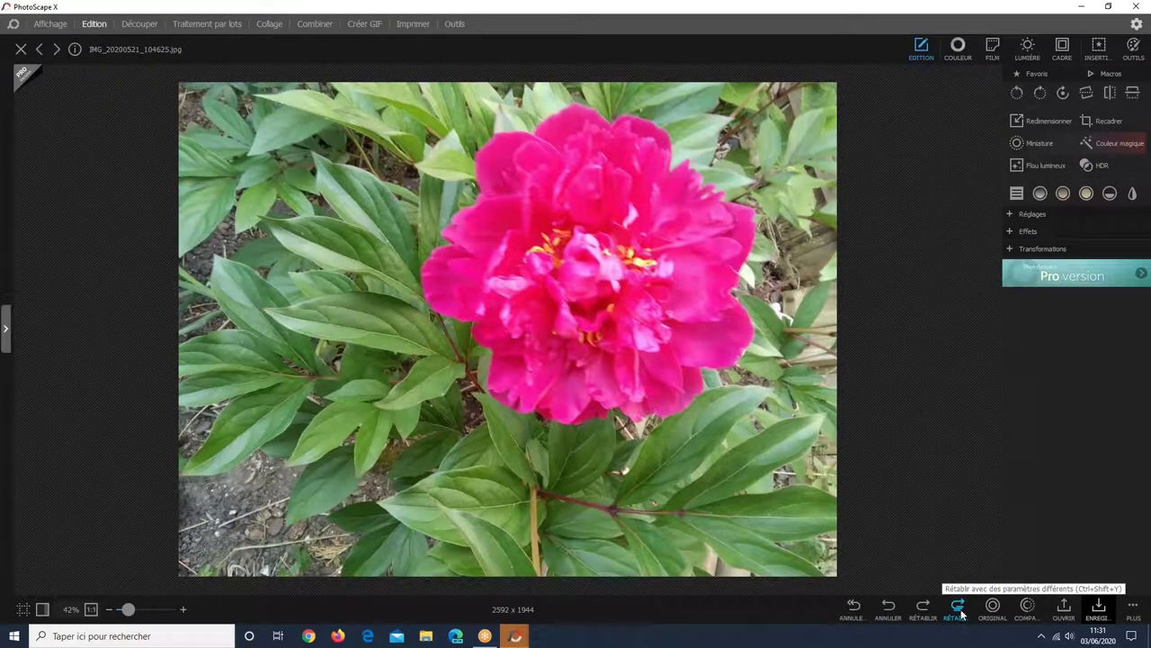
click(959, 610)
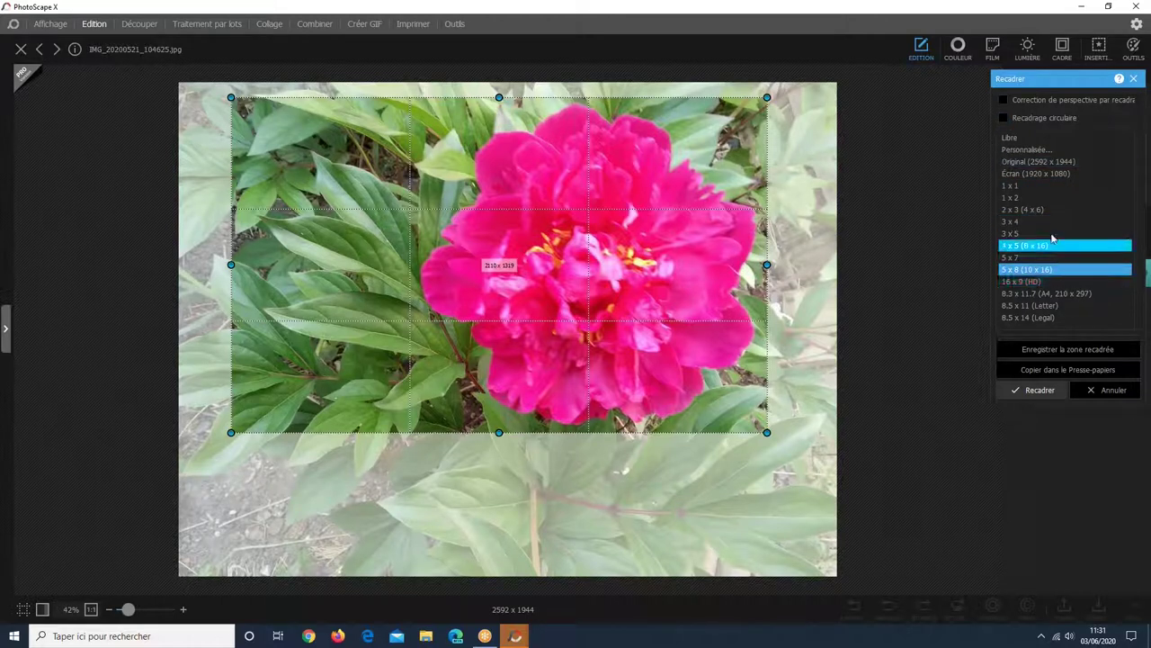
click(1116, 390)
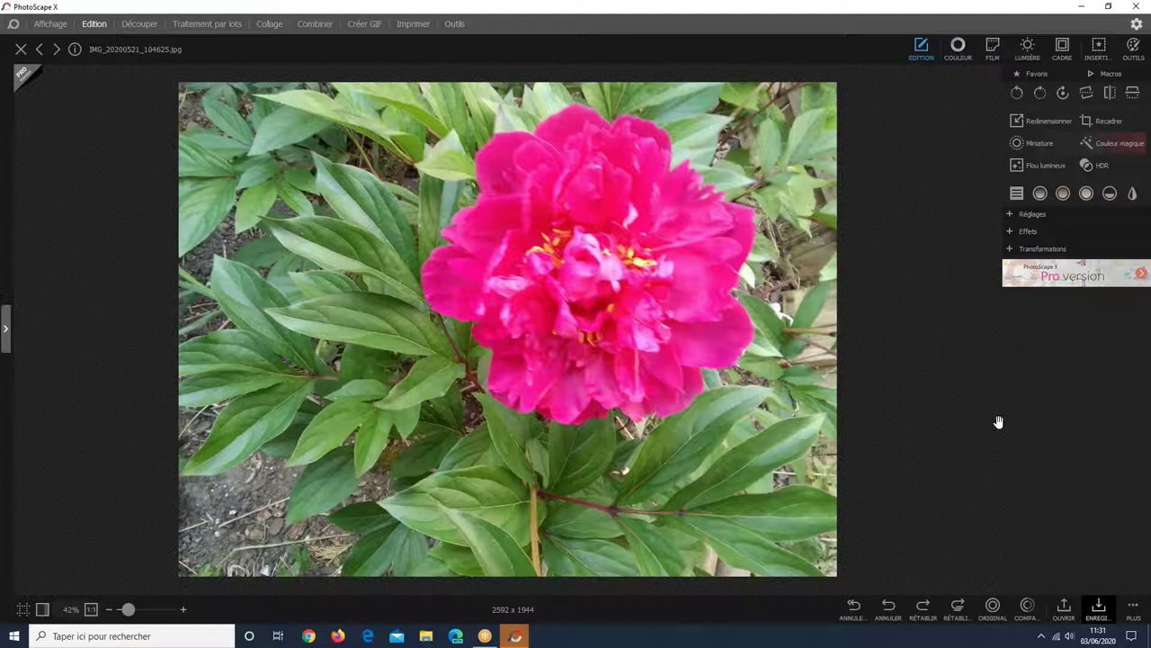
- Start a circular Miniature blur, centre its focus area on the flower's heart, and set the gain to 87
click(1041, 144)
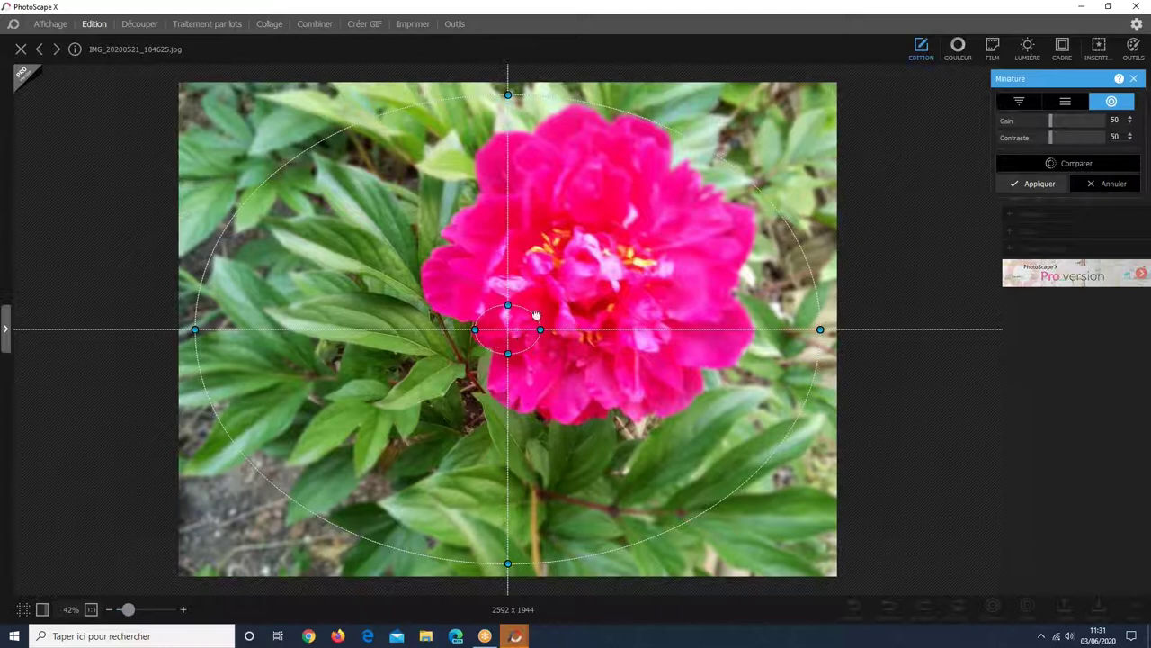
mouse_move(536, 315)
mouse_down()
mouse_move(554, 311)
mouse_move(518, 321)
mouse_up()
drag(812, 312, 761, 312)
drag(528, 313, 581, 288)
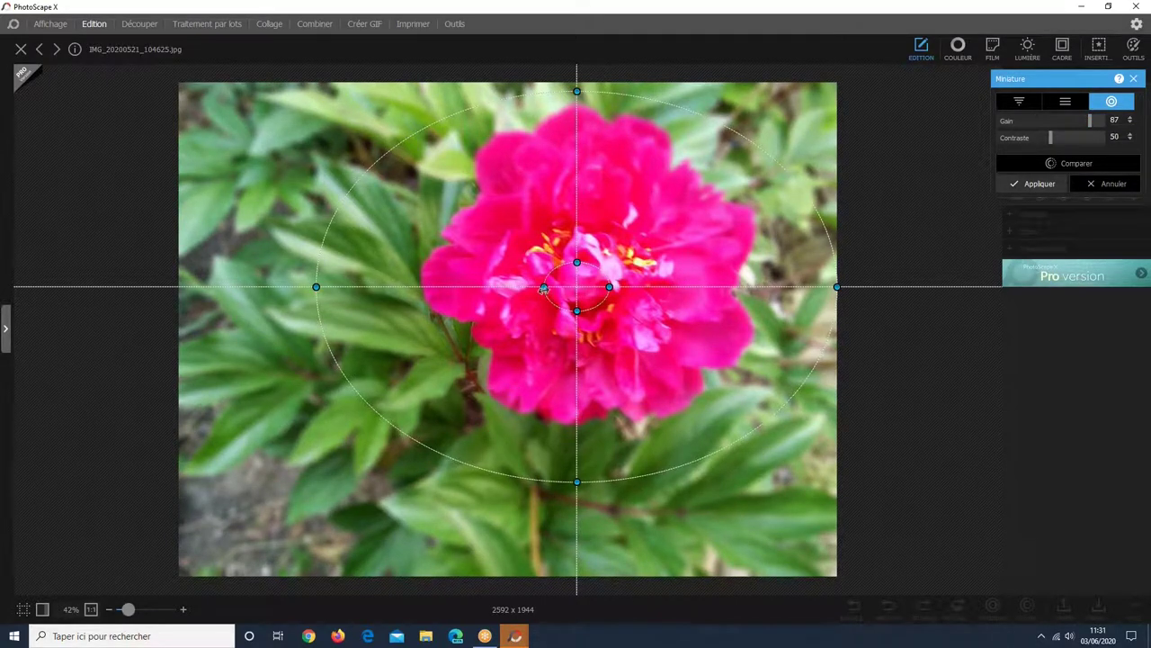
- Widen the Miniature blur's inner and outer circles, set the contrast to 29, and compare with the original photo
drag(544, 286, 487, 287)
drag(307, 287, 254, 287)
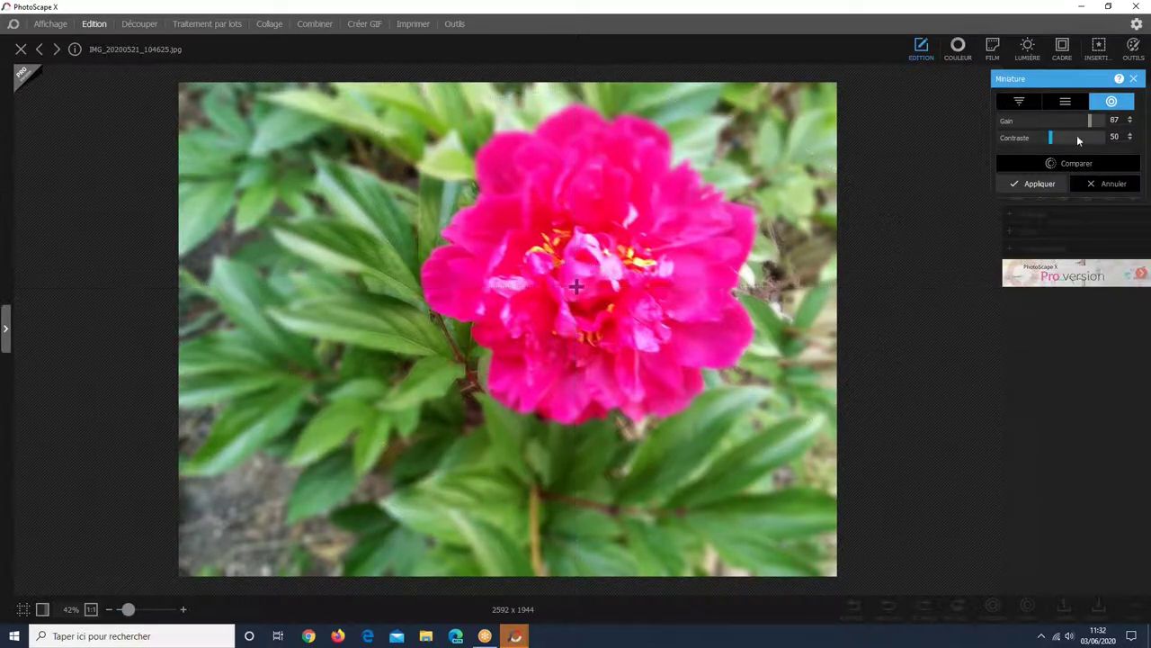
mouse_move(1051, 138)
mouse_down()
mouse_move(1072, 139)
mouse_move(1033, 139)
mouse_up()
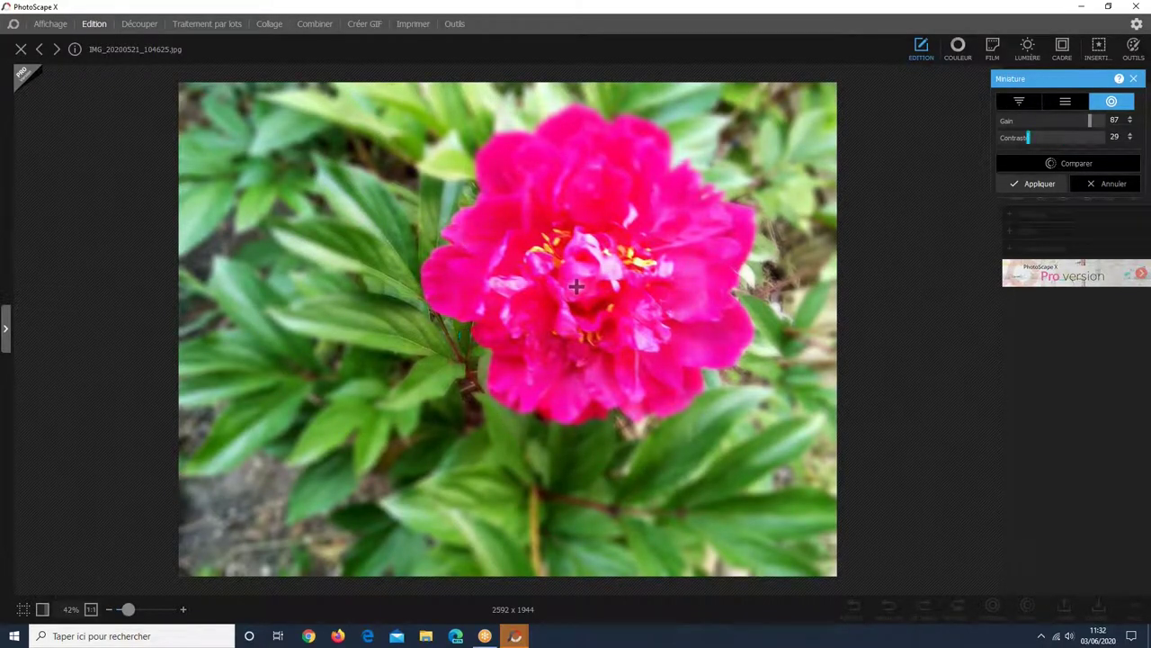
click(1050, 163)
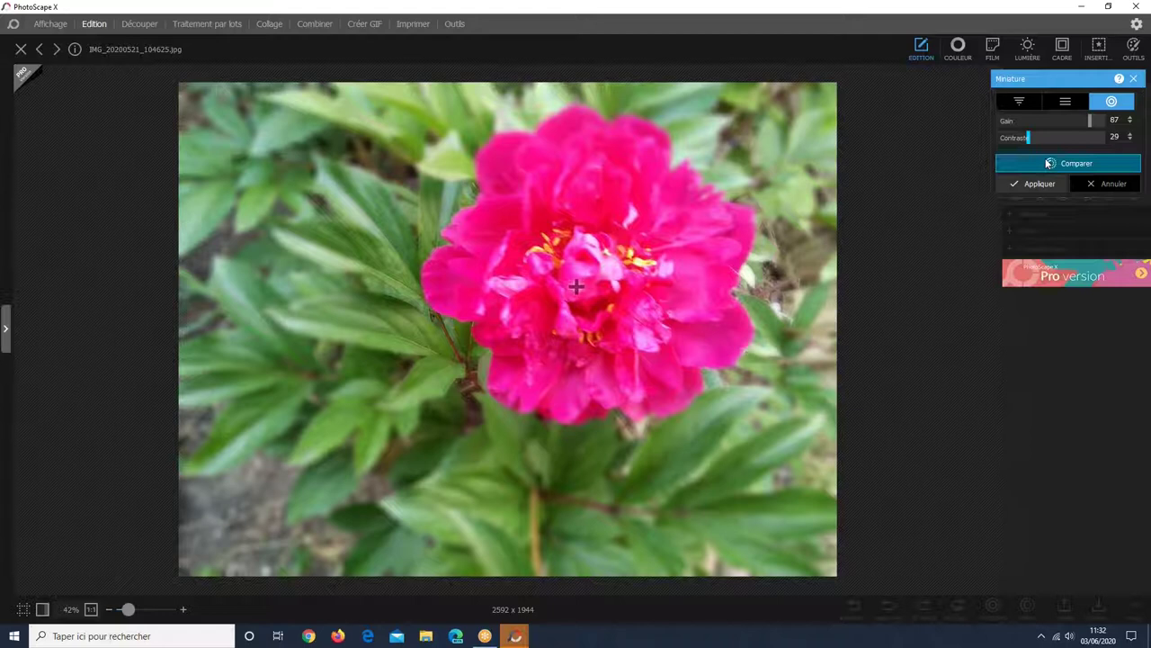
- Try the horizontal-band and one-sided Miniature blur shapes at different positions on the flower, and cancel the effect
click(1070, 104)
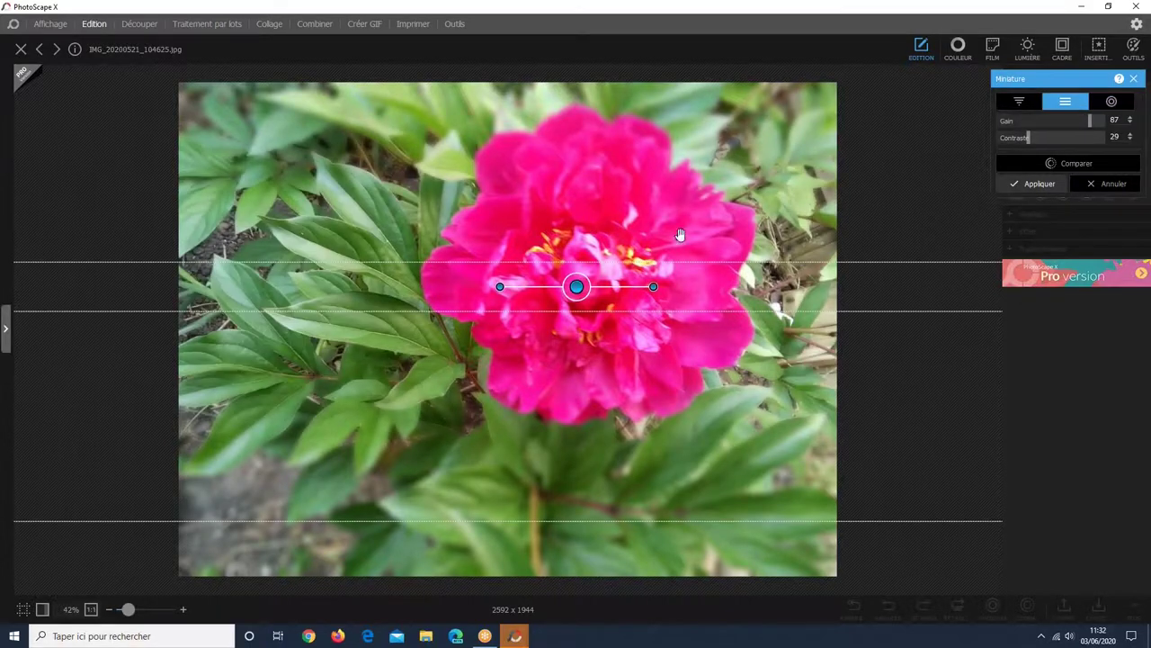
drag(574, 284, 565, 178)
click(549, 282)
click(535, 321)
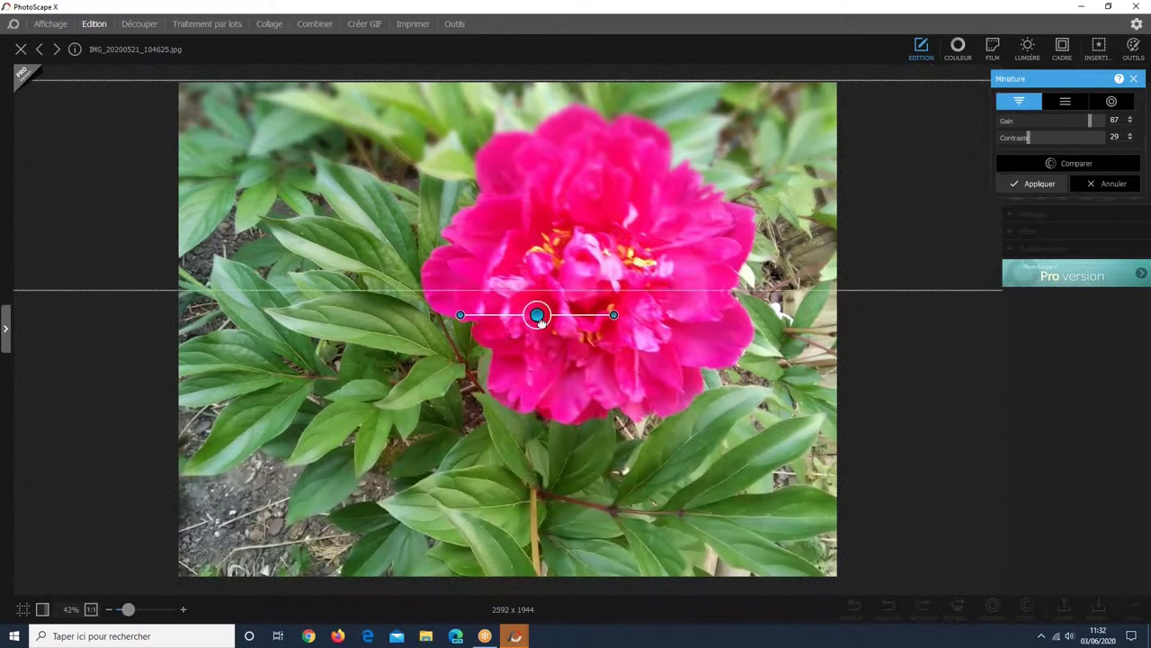
click(576, 333)
drag(517, 458, 482, 376)
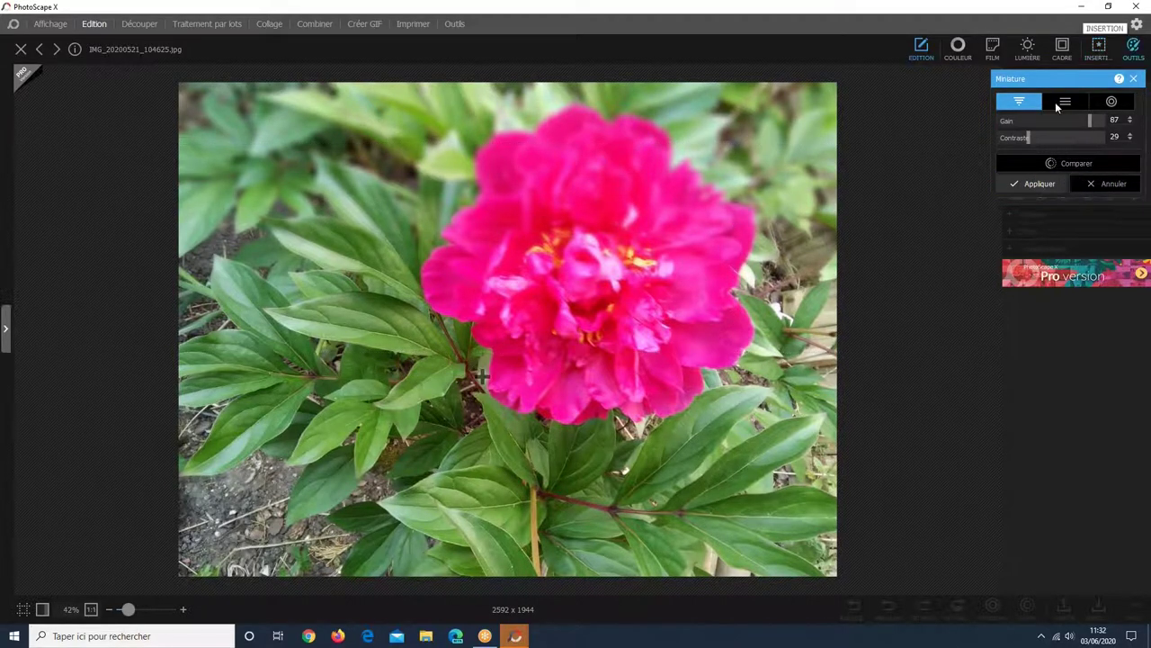
click(1099, 186)
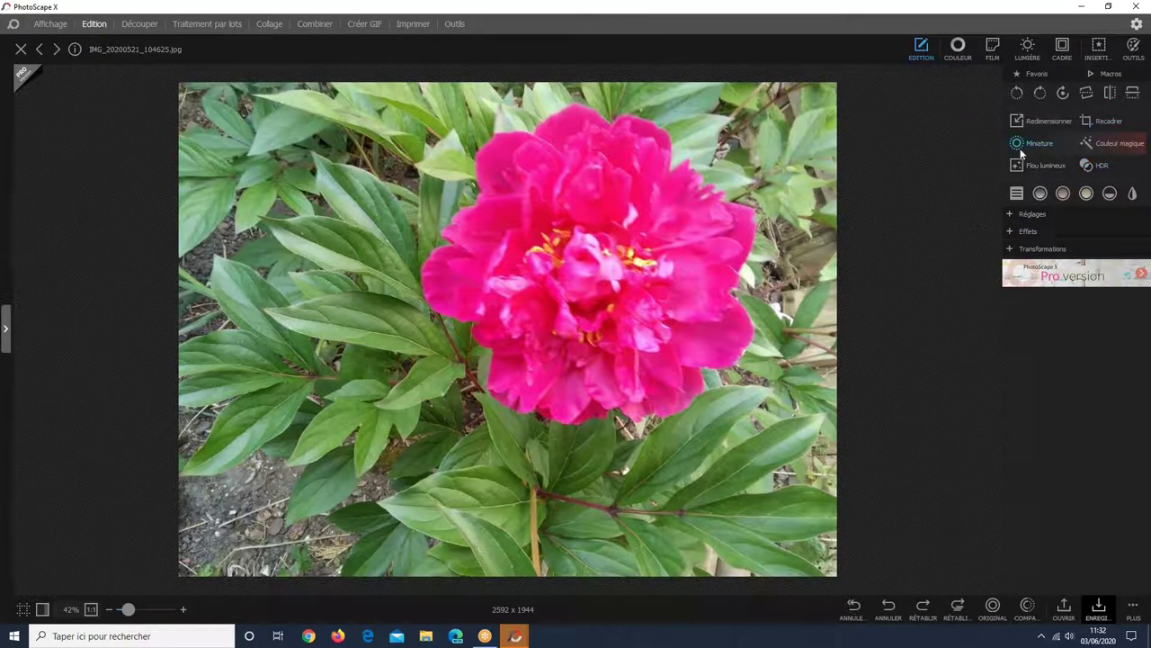
- Open the Couleur magique effect and compare the photo before and after it several times
click(1086, 147)
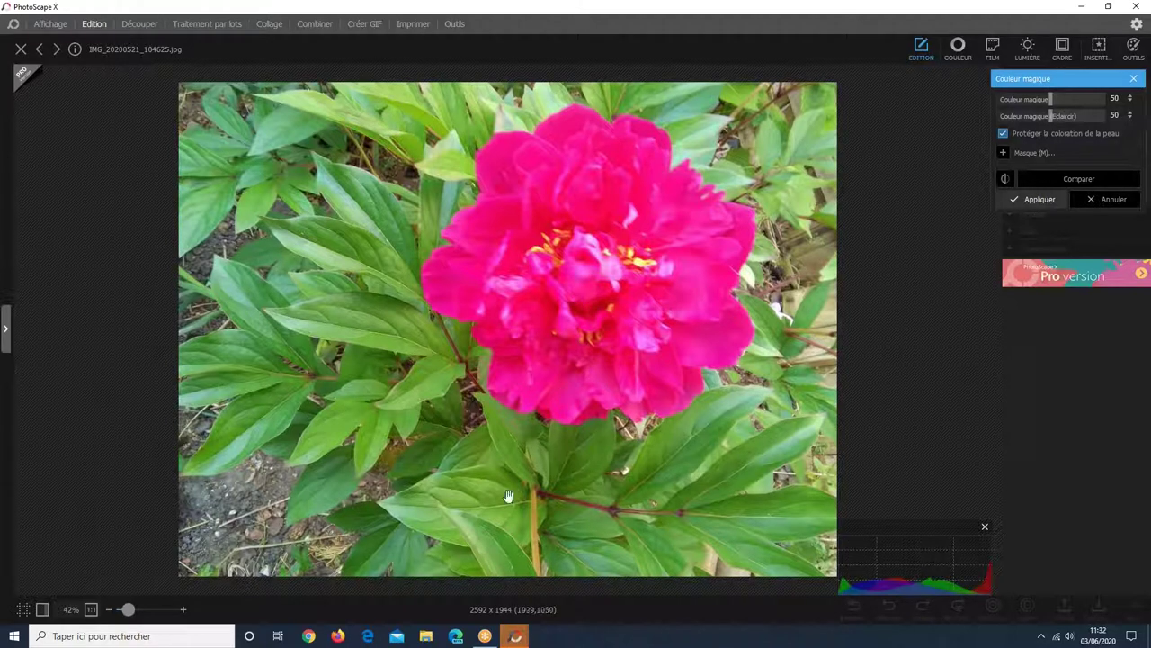
click(1095, 182)
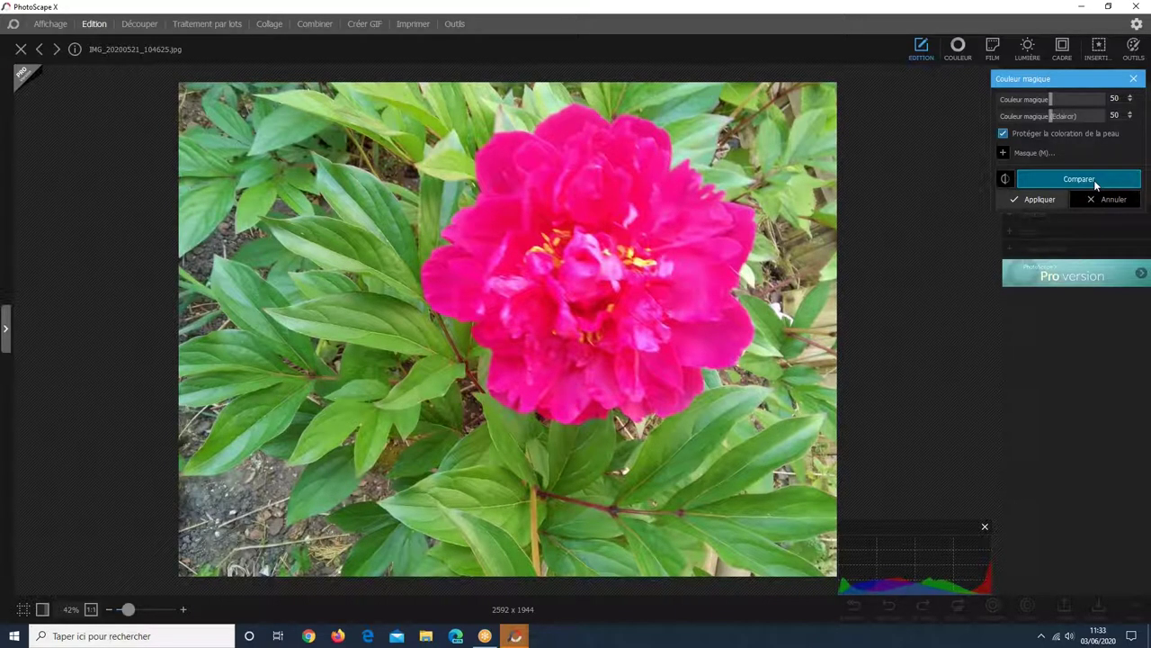
click(1096, 183)
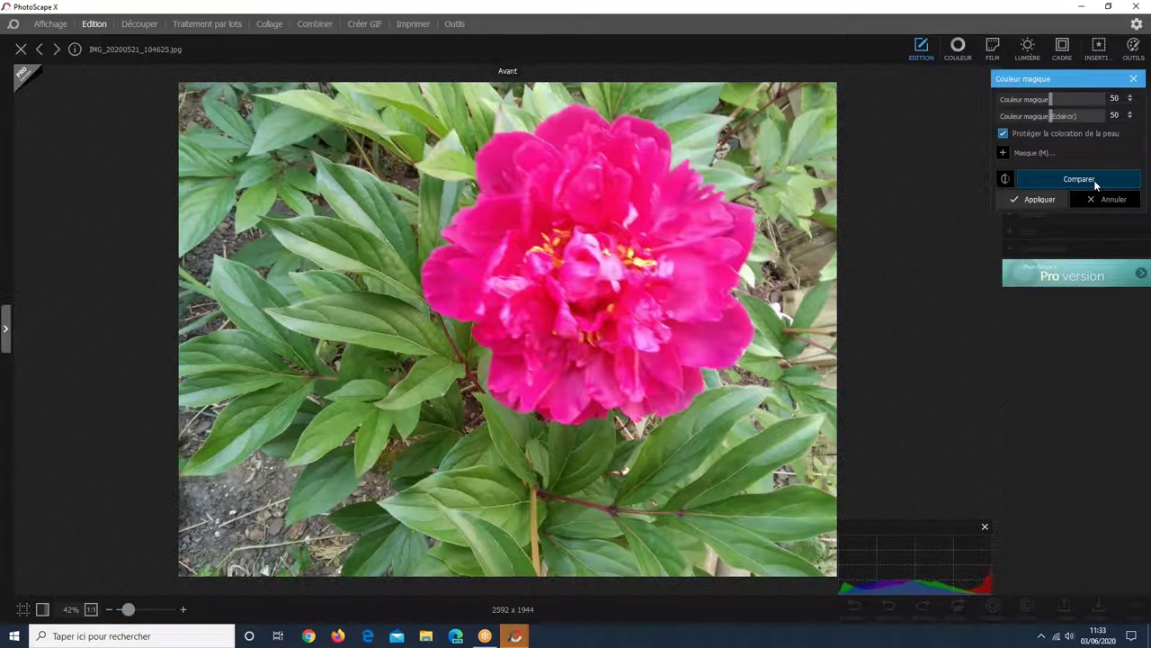
click(1093, 180)
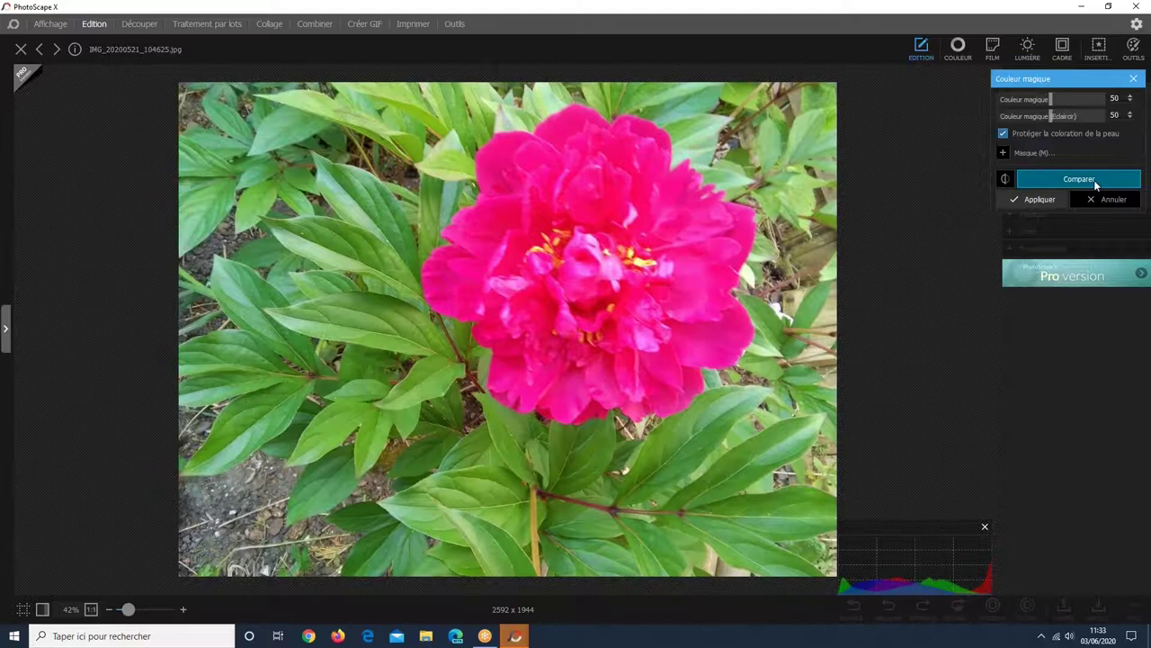
click(1096, 183)
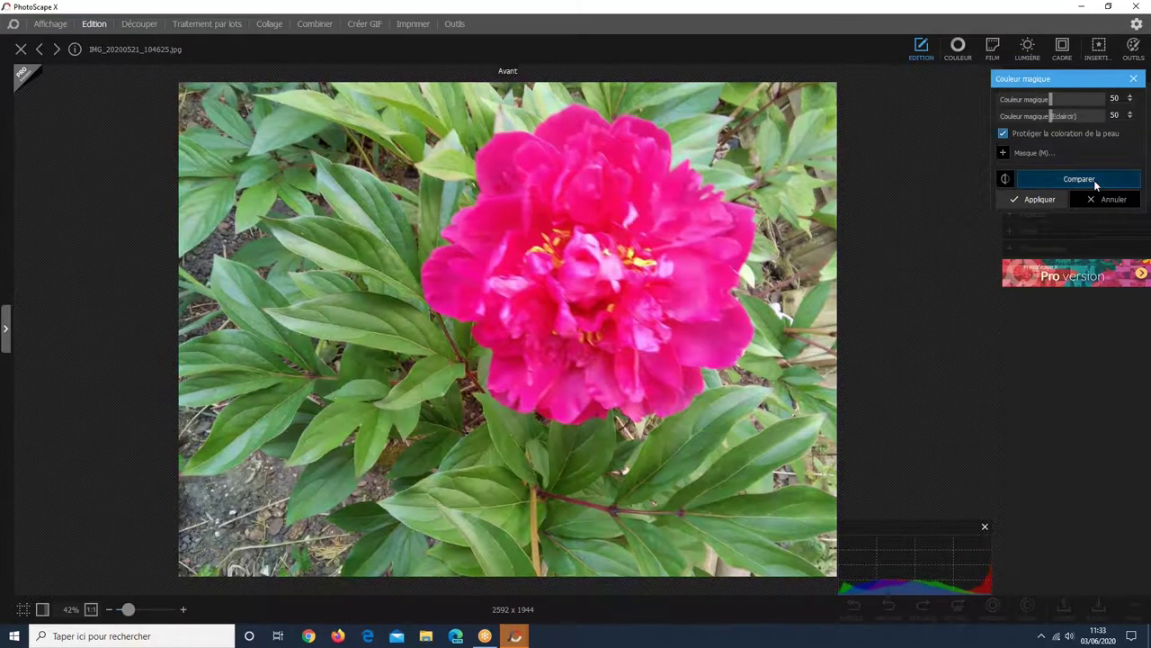
click(1094, 180)
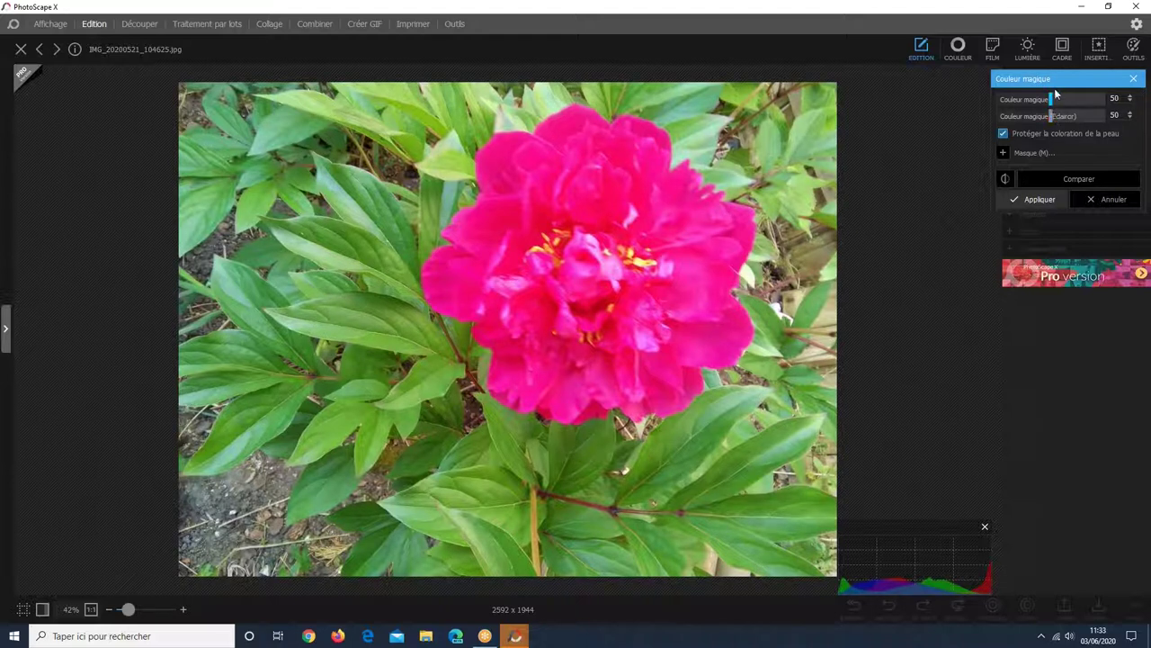
- Try stronger and weaker Couleur magique values, set both to 60, and cancel the effect
mouse_move(1052, 96)
mouse_down()
mouse_move(1080, 100)
mouse_move(1035, 96)
mouse_move(1065, 101)
mouse_up()
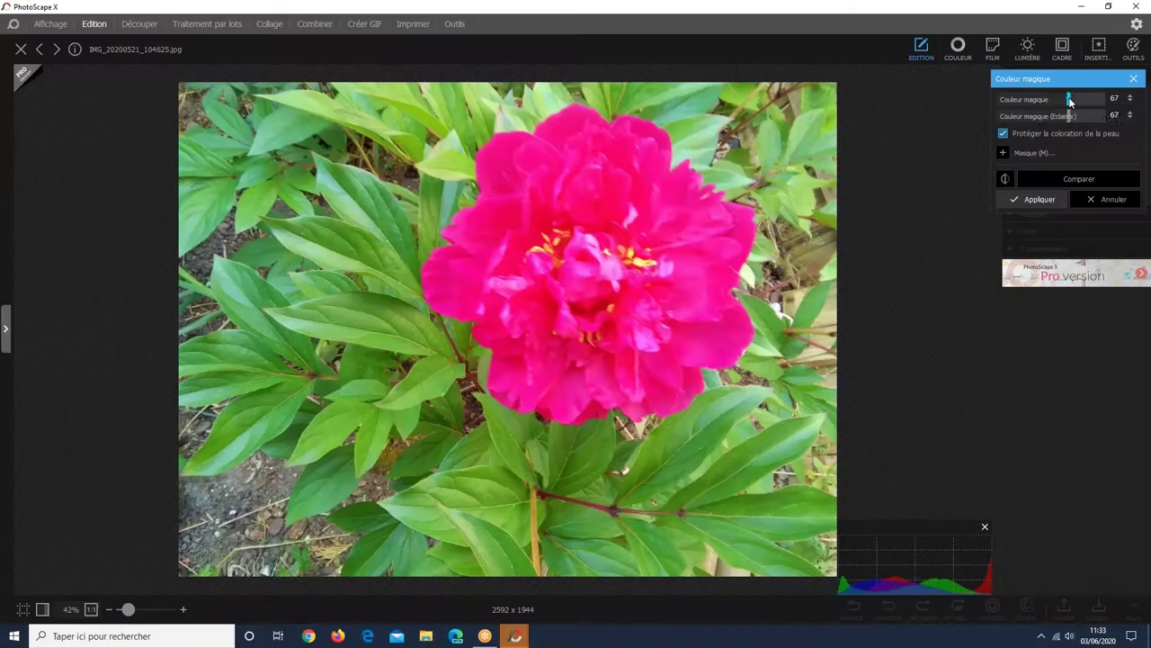
mouse_move(1069, 97)
mouse_down()
mouse_move(1041, 104)
mouse_move(1063, 98)
mouse_up()
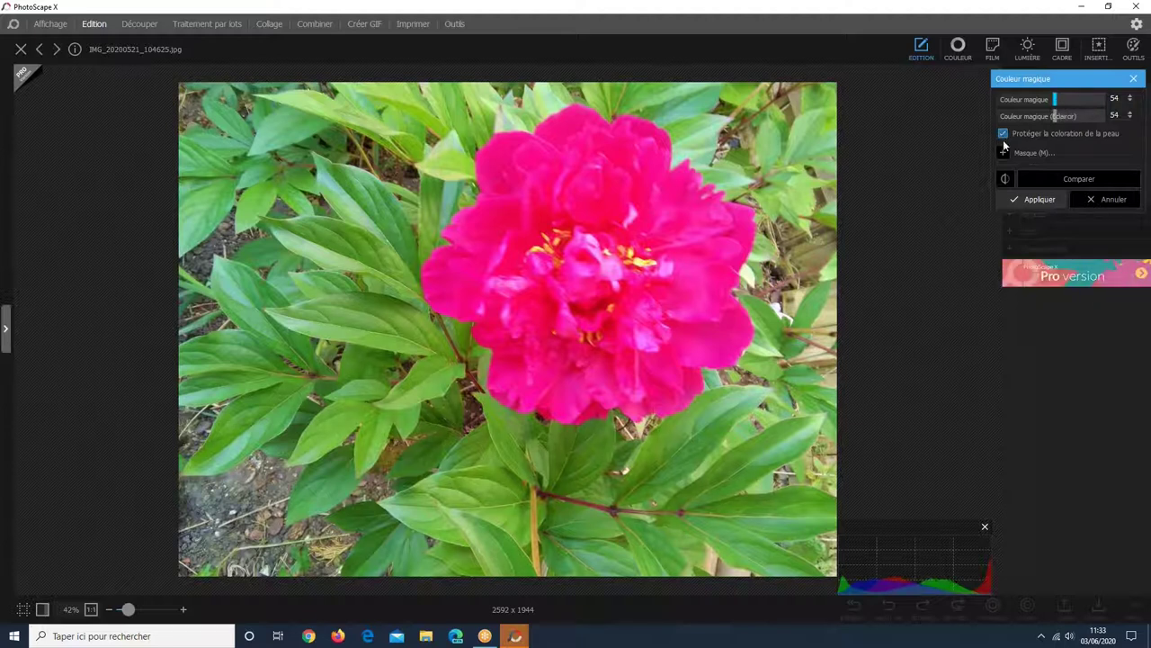
click(1062, 95)
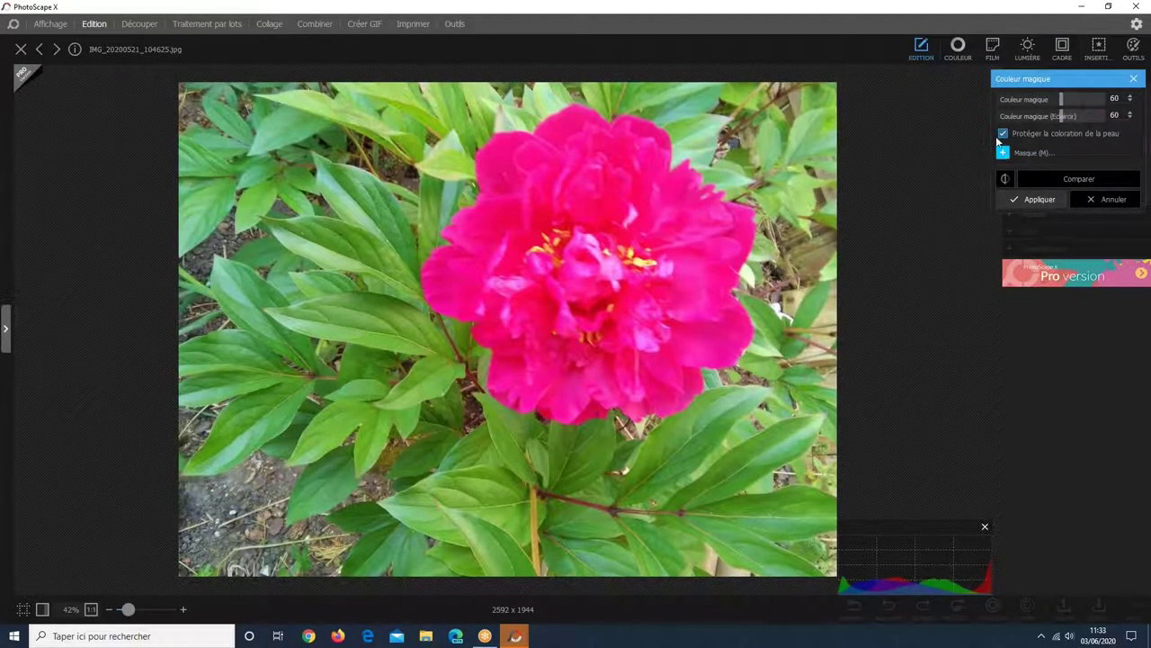
click(1106, 202)
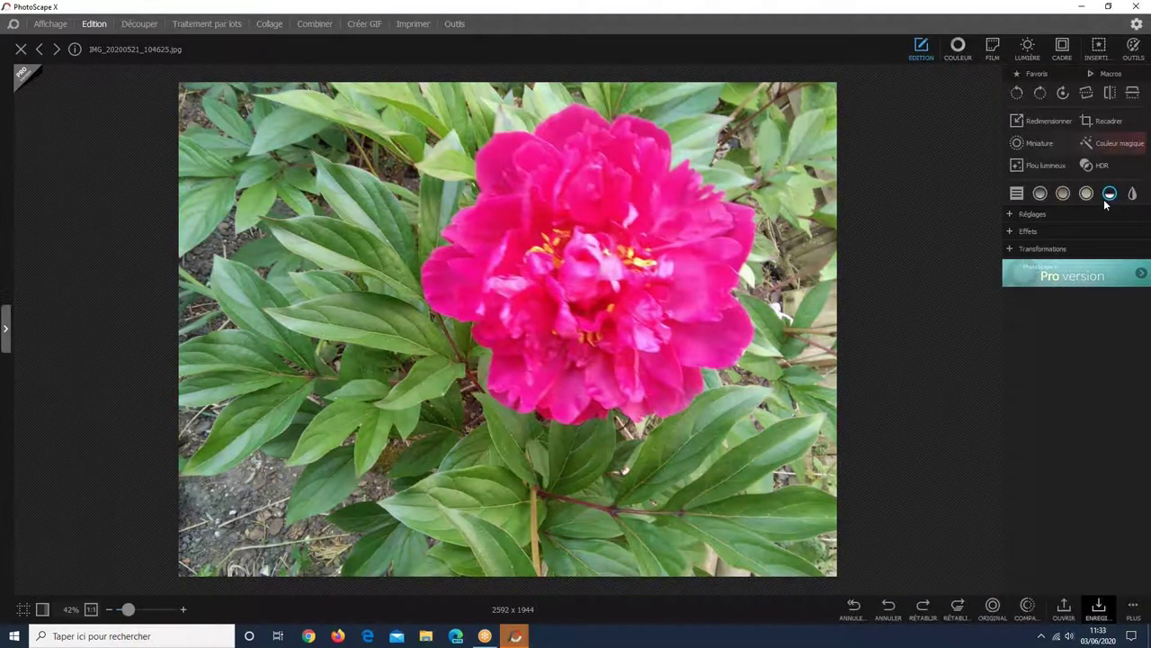
- Apply the Couleur magique effect with both values at 50 and skin colour protection enabled
click(1116, 144)
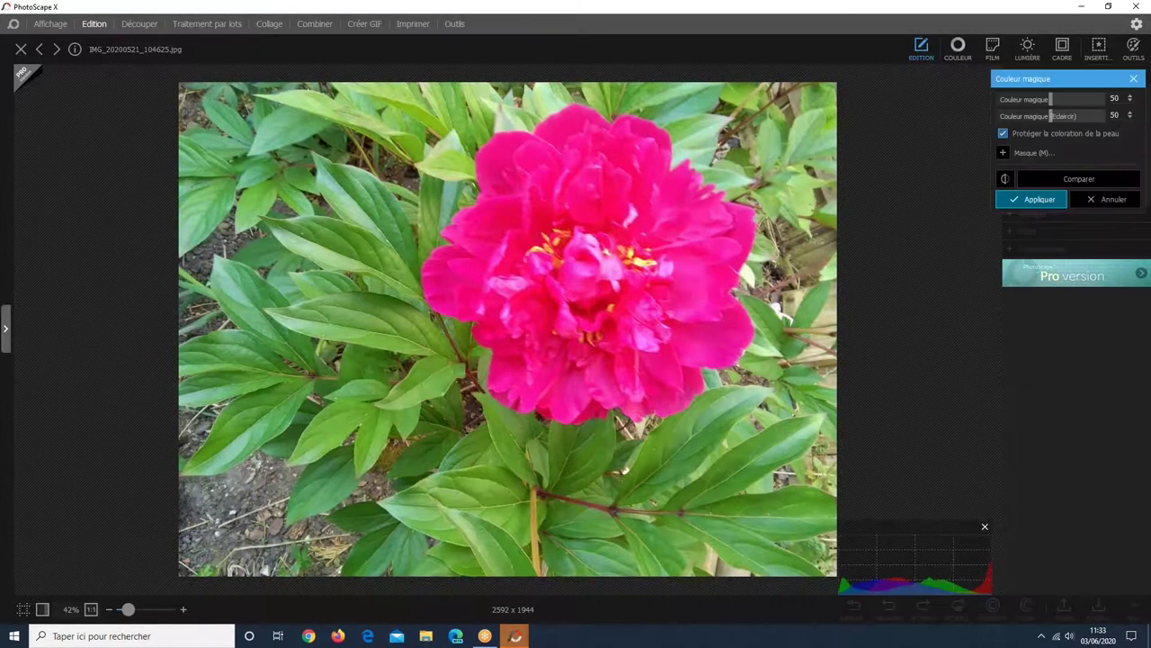
click(1032, 199)
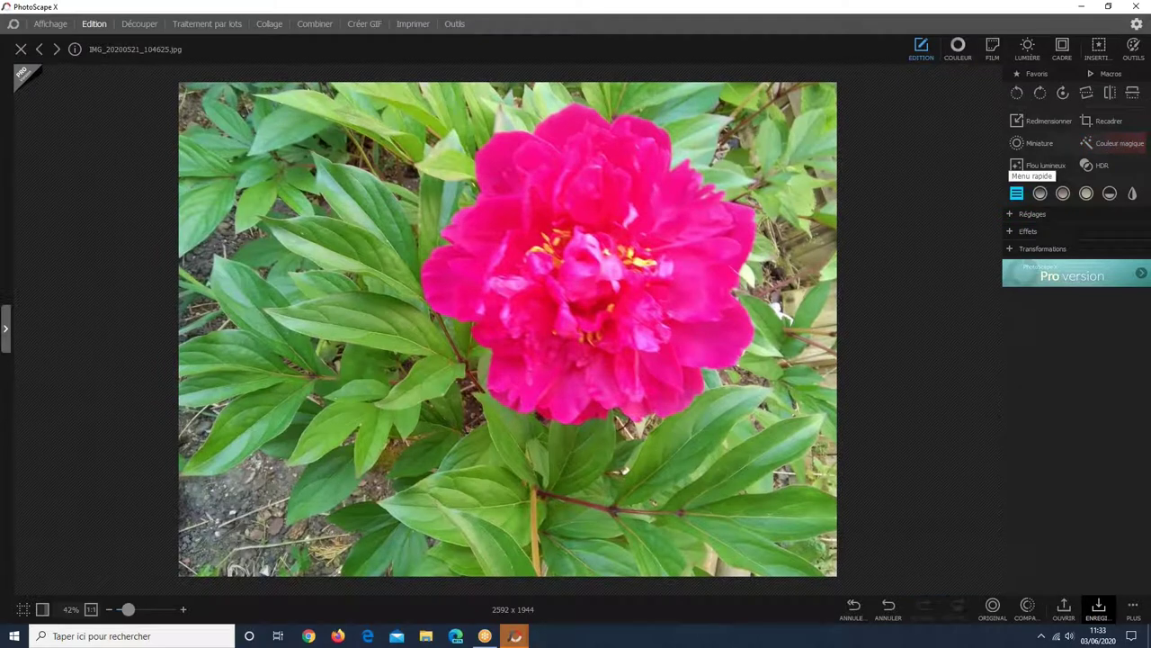
- Try the Flou lumineux effect on the photo with the blur set to 38, and cancel it
click(1023, 166)
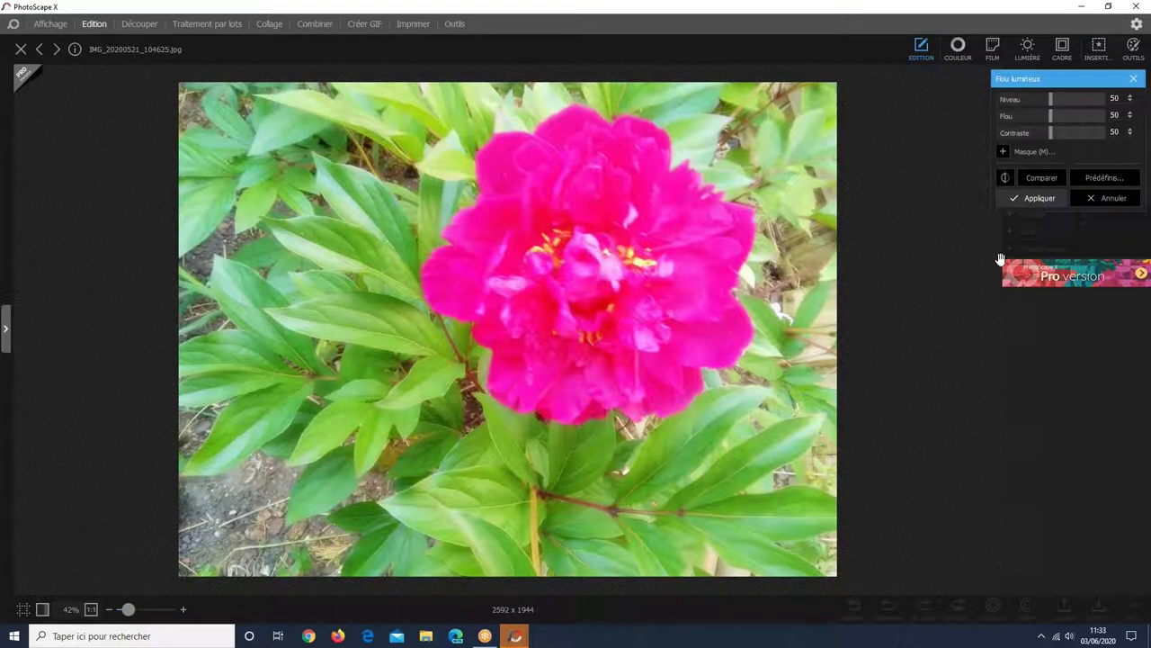
click(1032, 182)
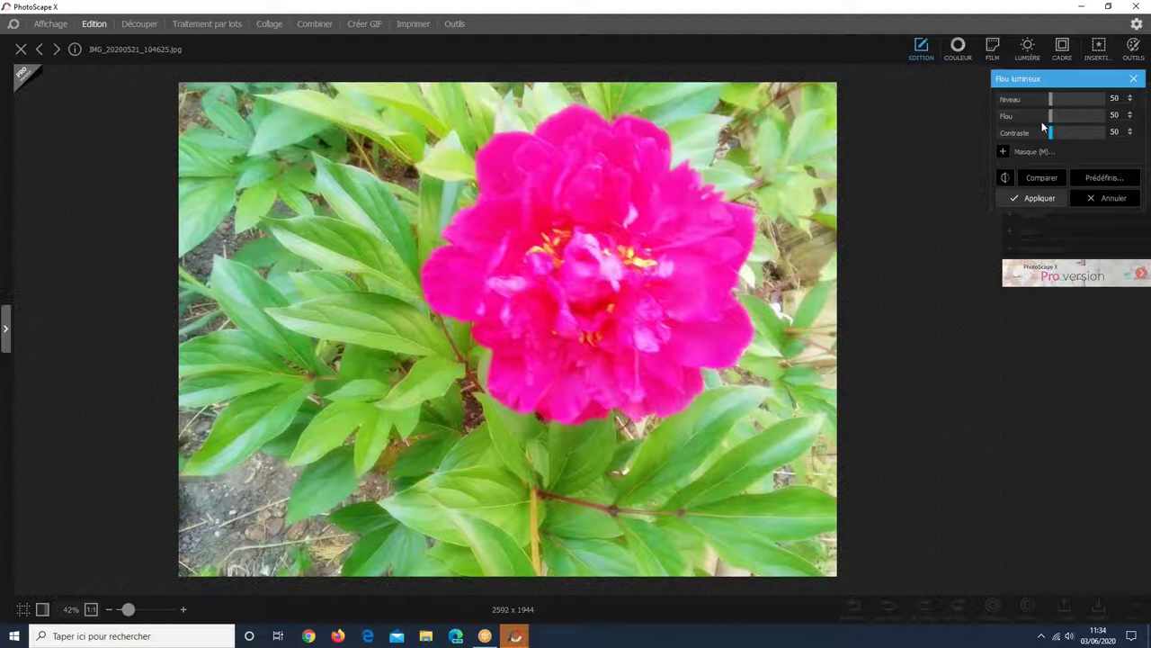
mouse_move(1053, 118)
mouse_down()
mouse_move(1076, 120)
mouse_move(1038, 118)
mouse_up()
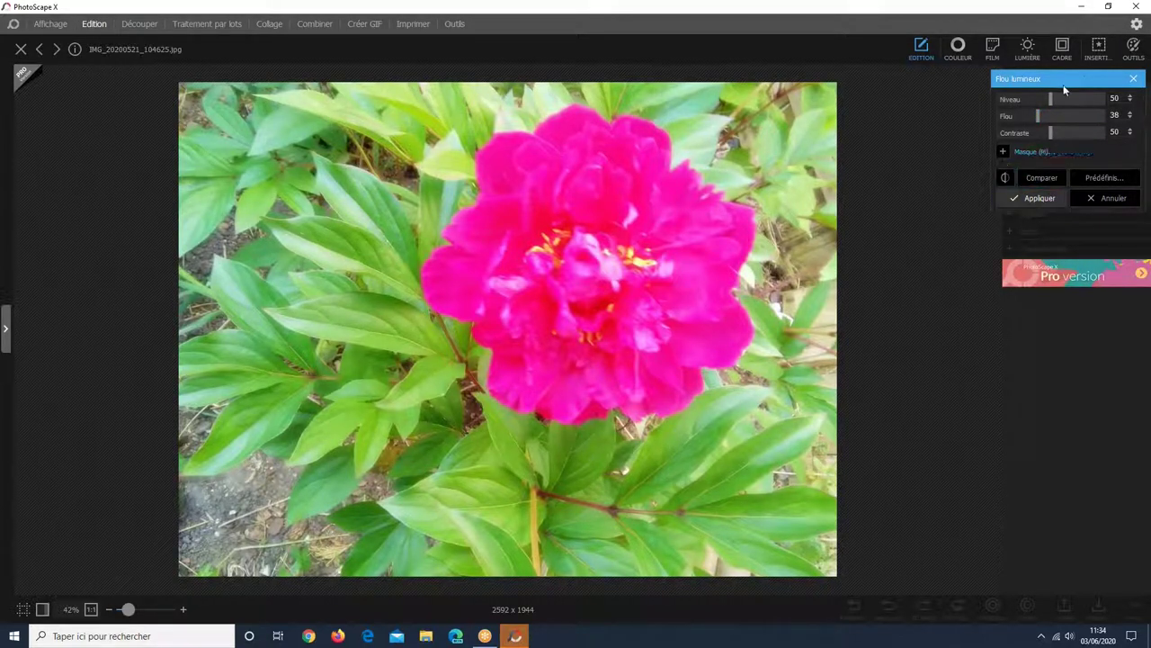
click(1099, 200)
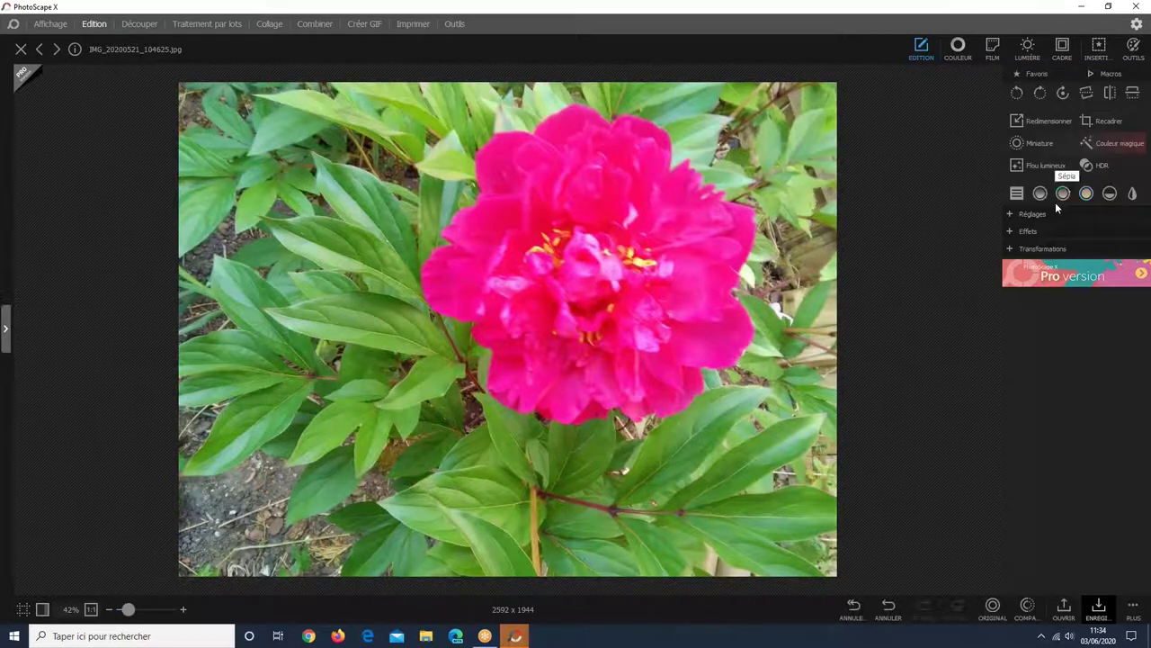
- Try the HDR effect with a gain of 80, compare it with the photo before the effect, and cancel it
click(1103, 165)
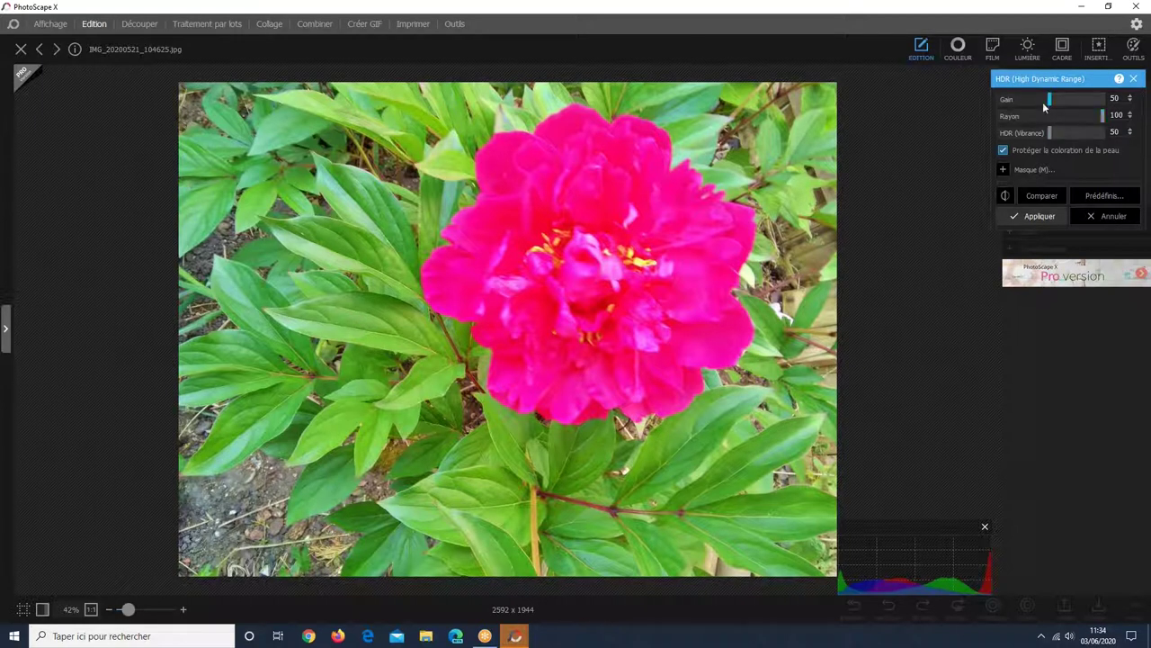
drag(1054, 103, 1066, 100)
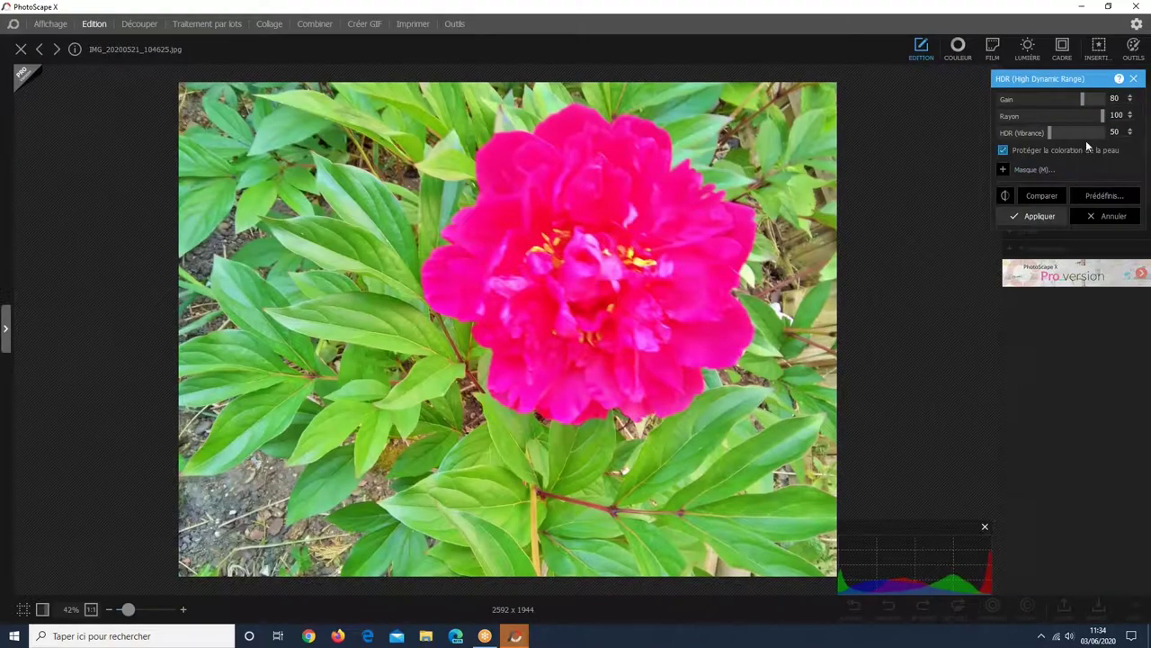
click(1049, 196)
click(1050, 196)
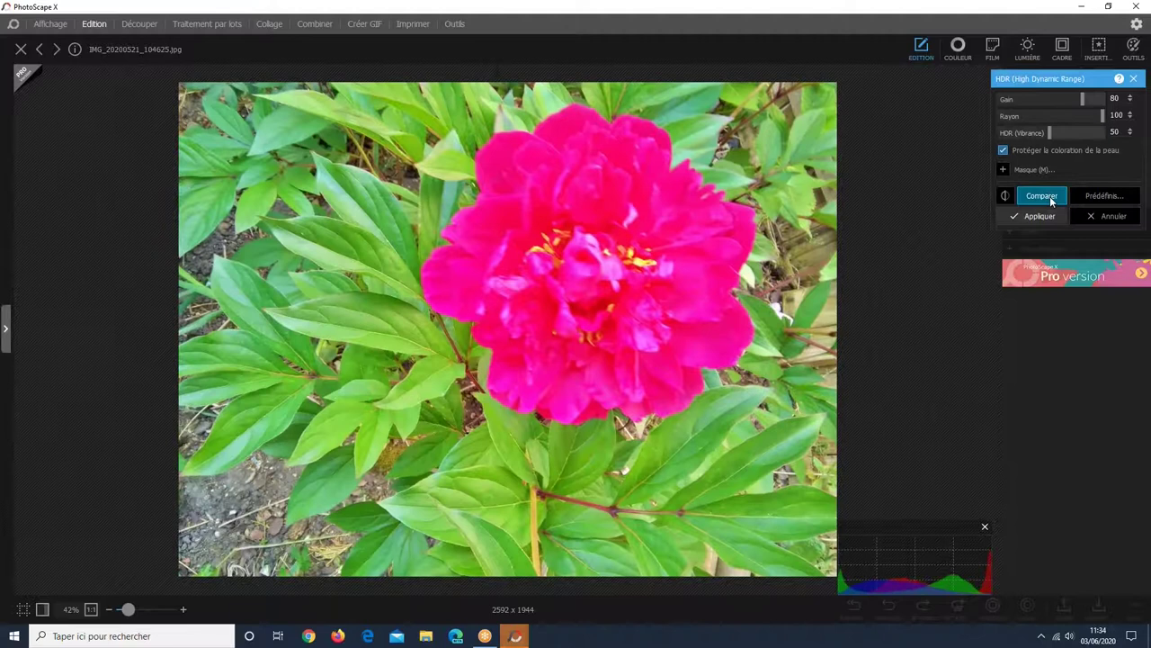
click(1050, 197)
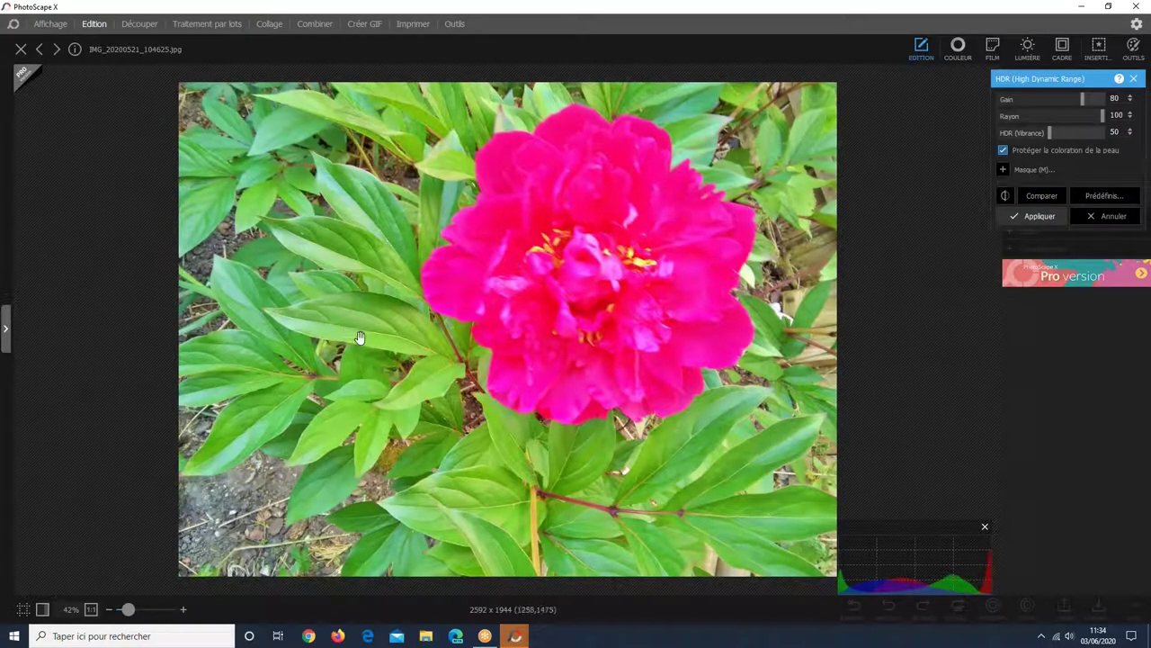
click(1089, 218)
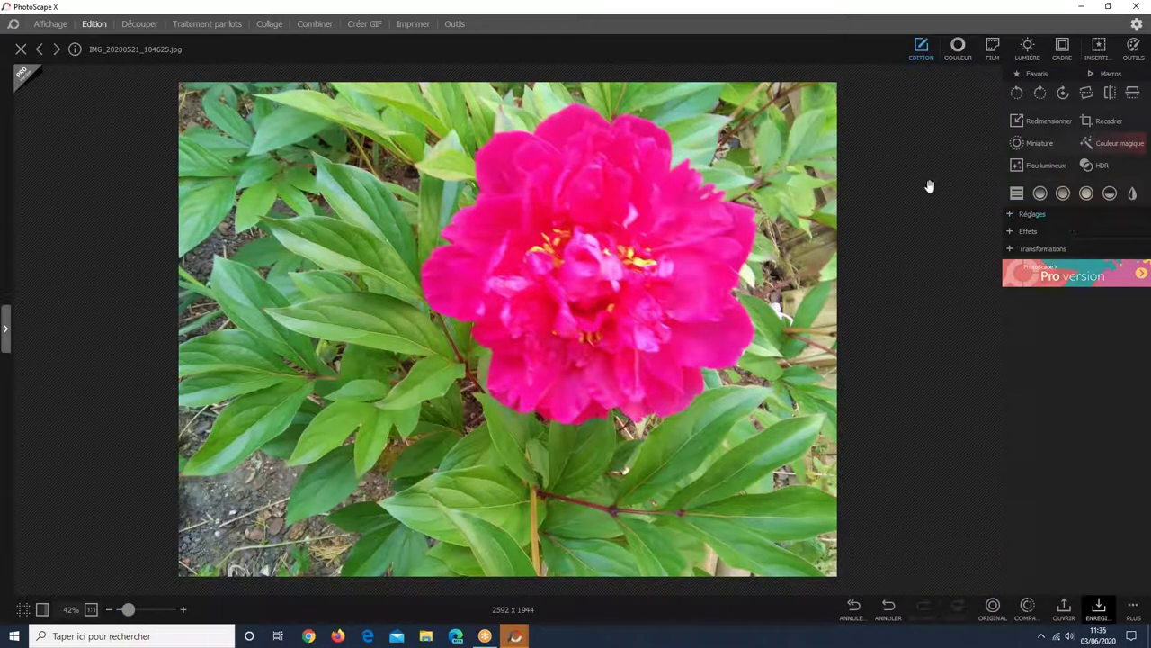
- Try the grayscale and sepia filters on the photo, undoing each one
click(1040, 194)
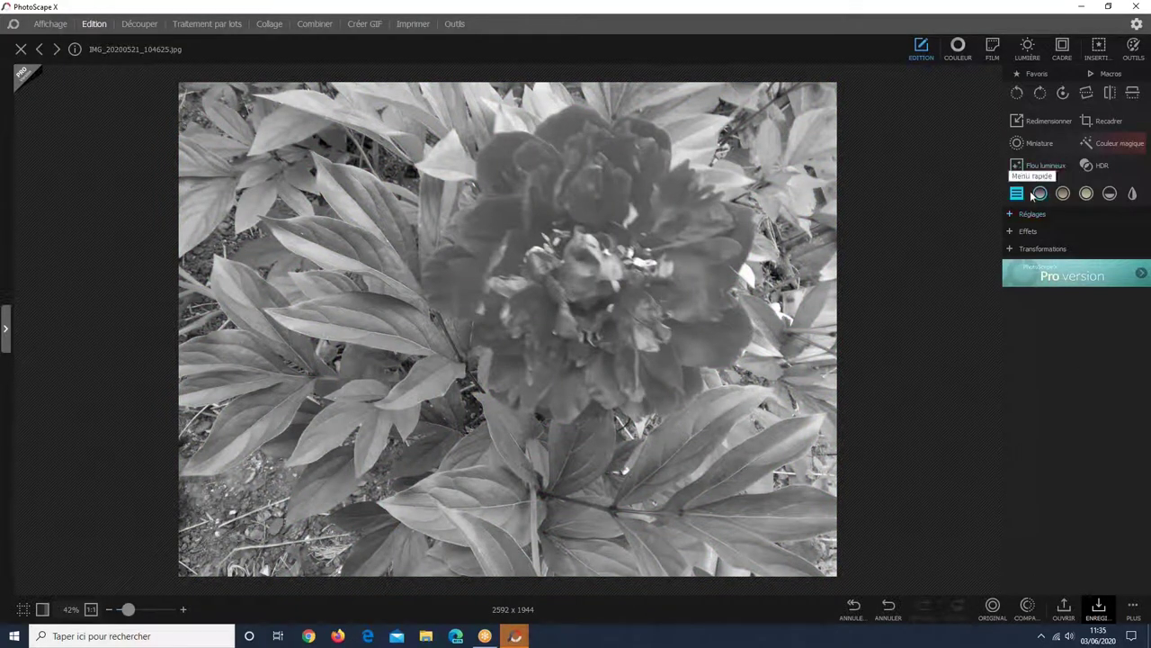
click(889, 609)
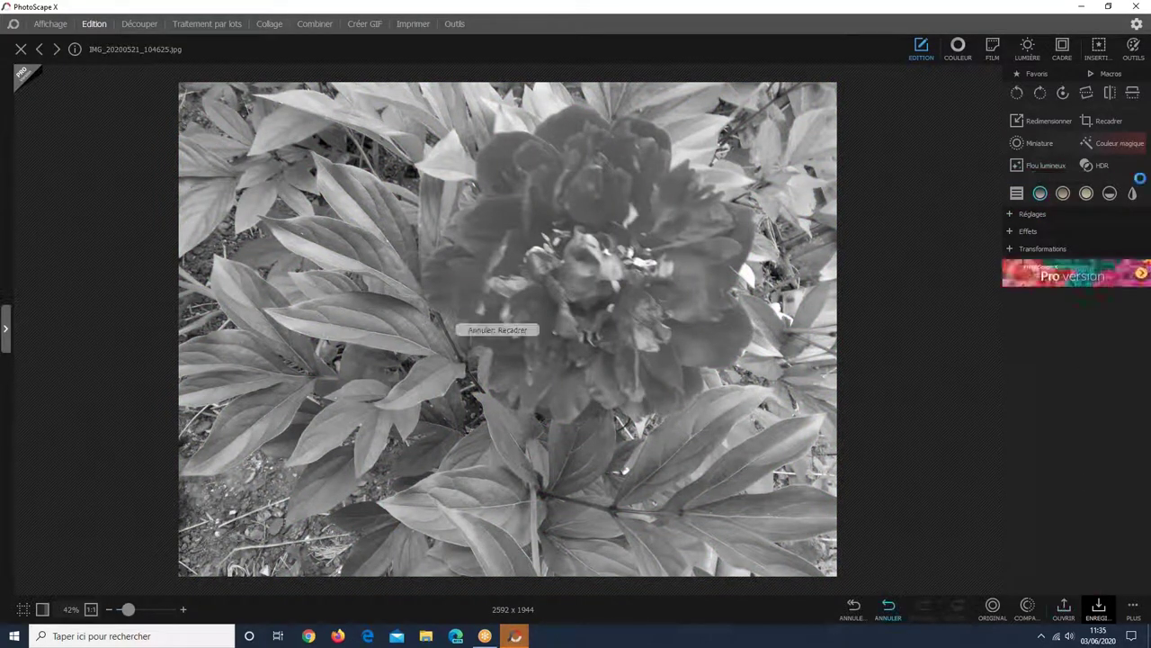
click(1064, 191)
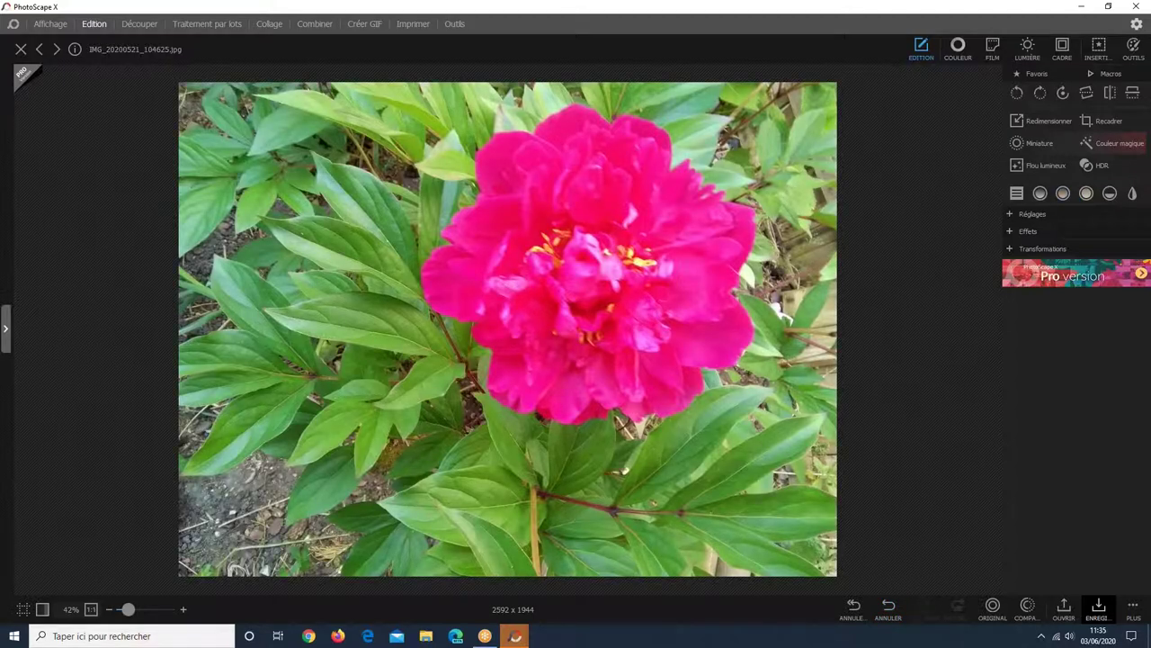
click(888, 608)
- Try the greenish-grey toning filter beside sepia on the photo and undo it
click(1087, 193)
click(1041, 194)
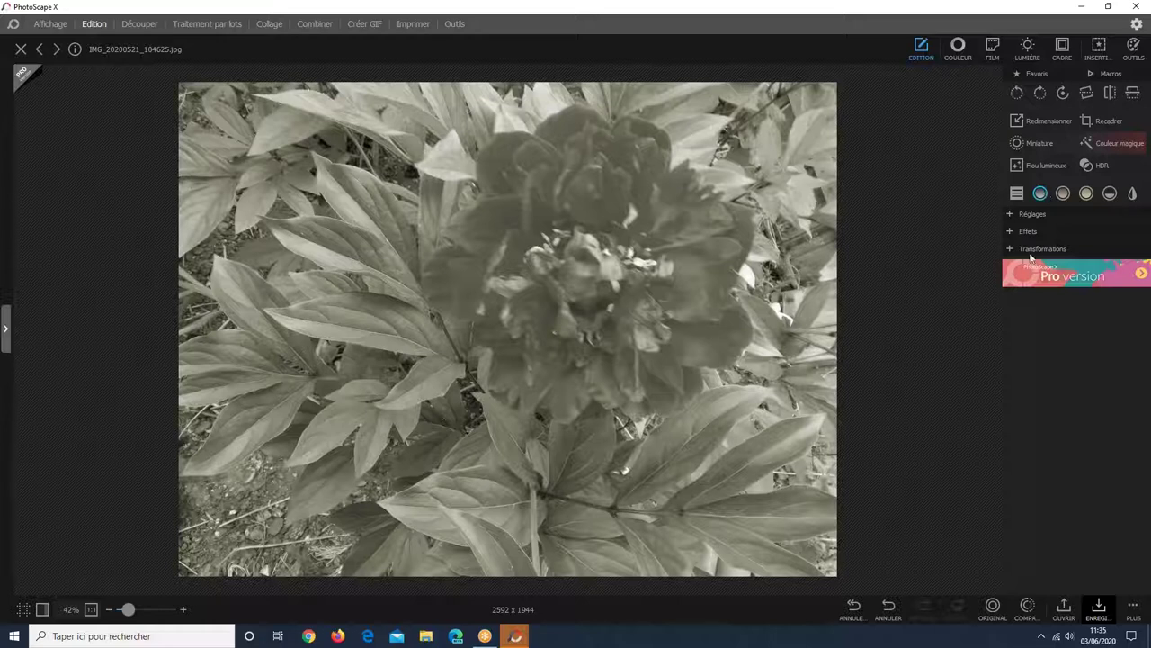
click(889, 608)
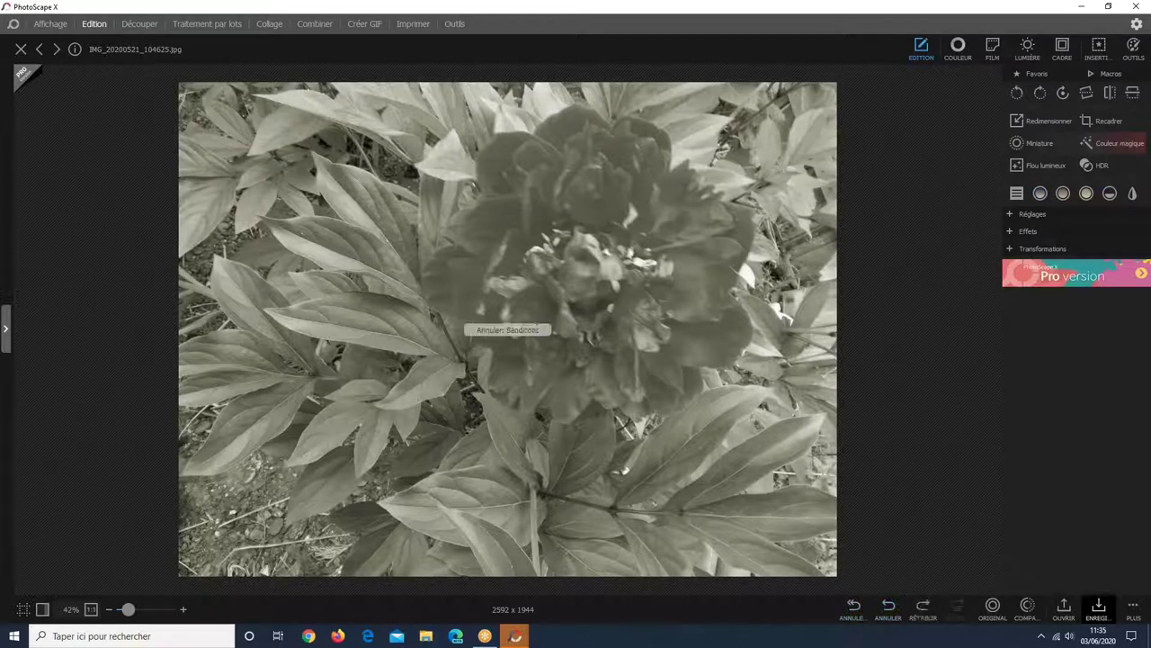
- Undo the greenish-grey toning, then try the black-and-white and negative filters on the photo, undoing each one
click(889, 607)
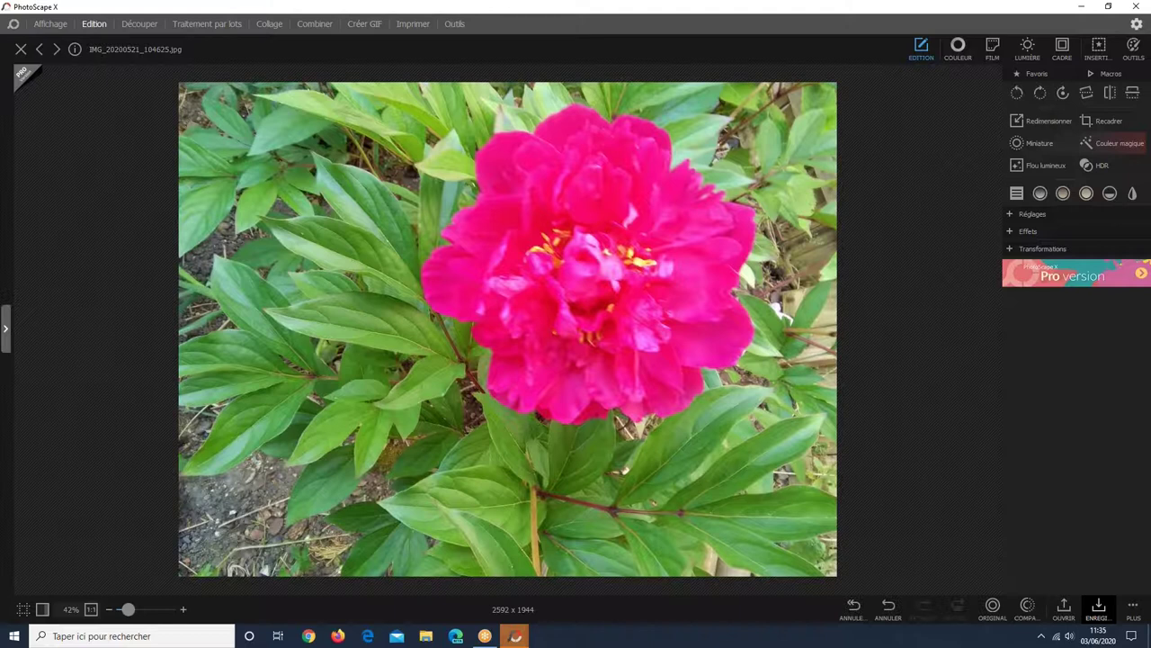
click(1086, 193)
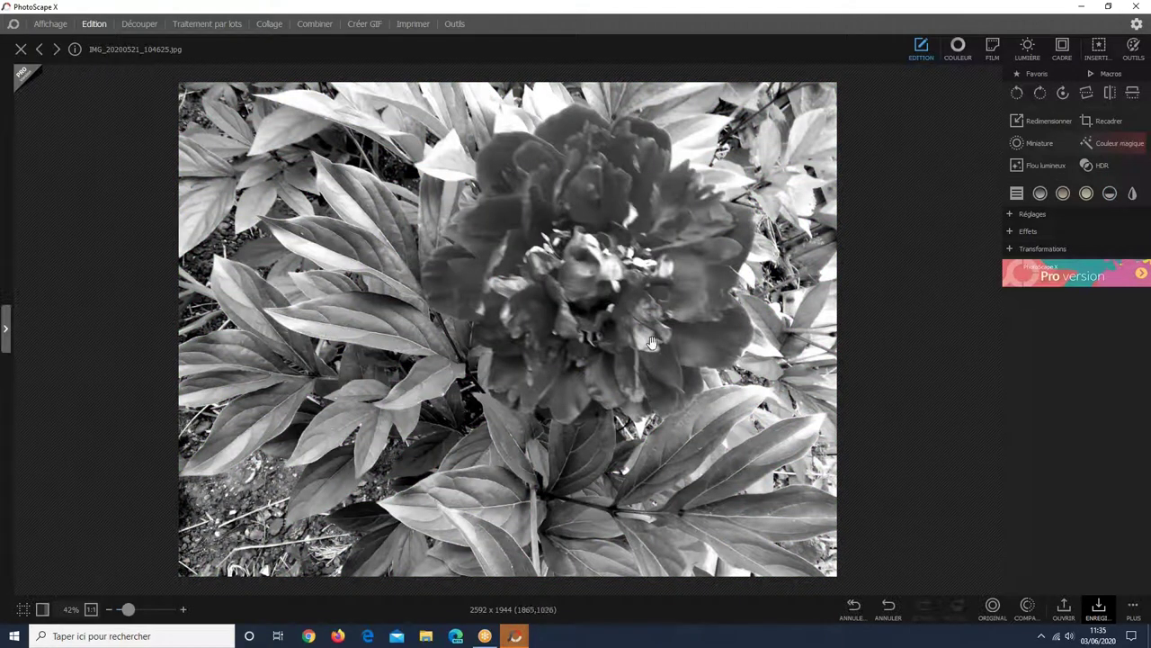
click(889, 608)
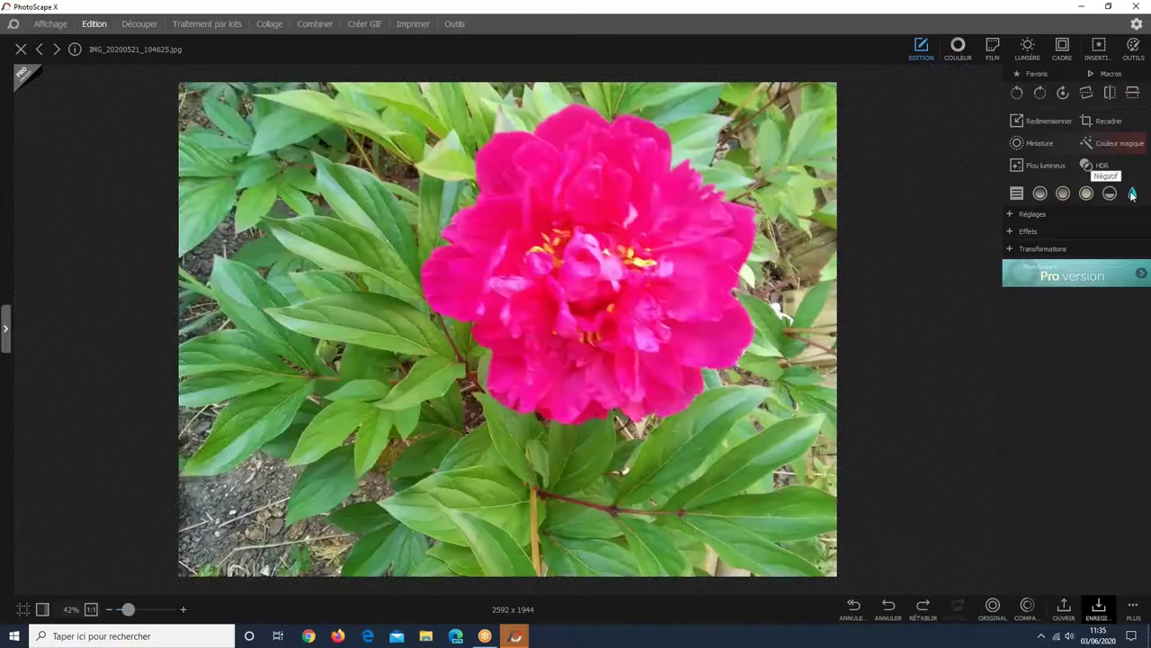
click(1132, 191)
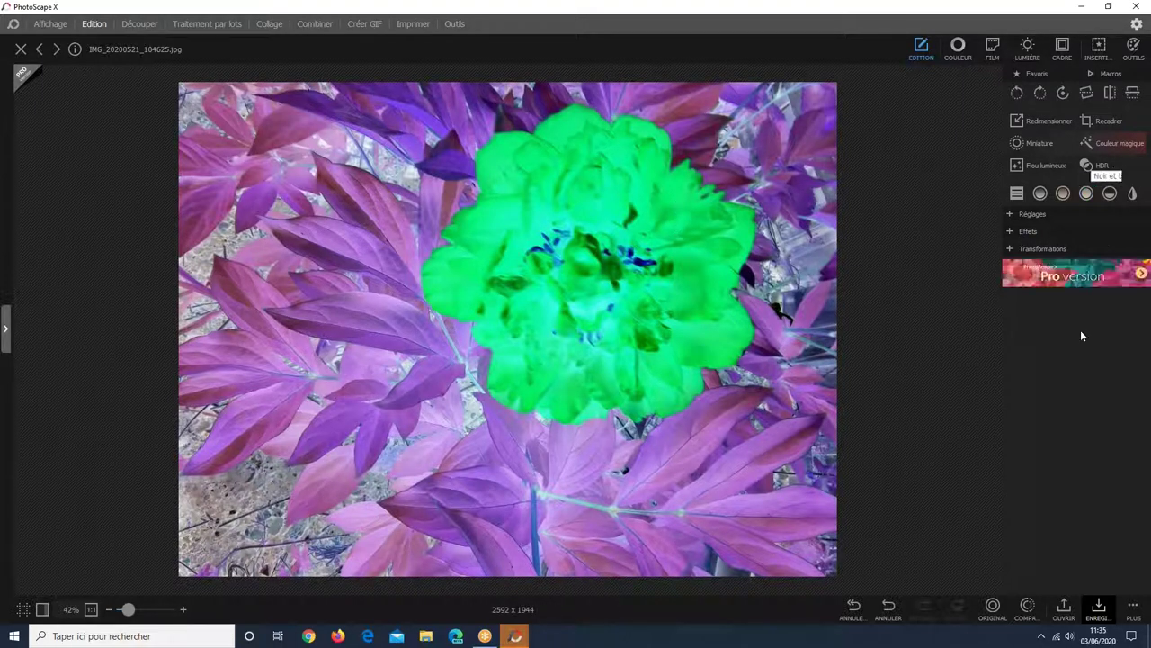
click(889, 608)
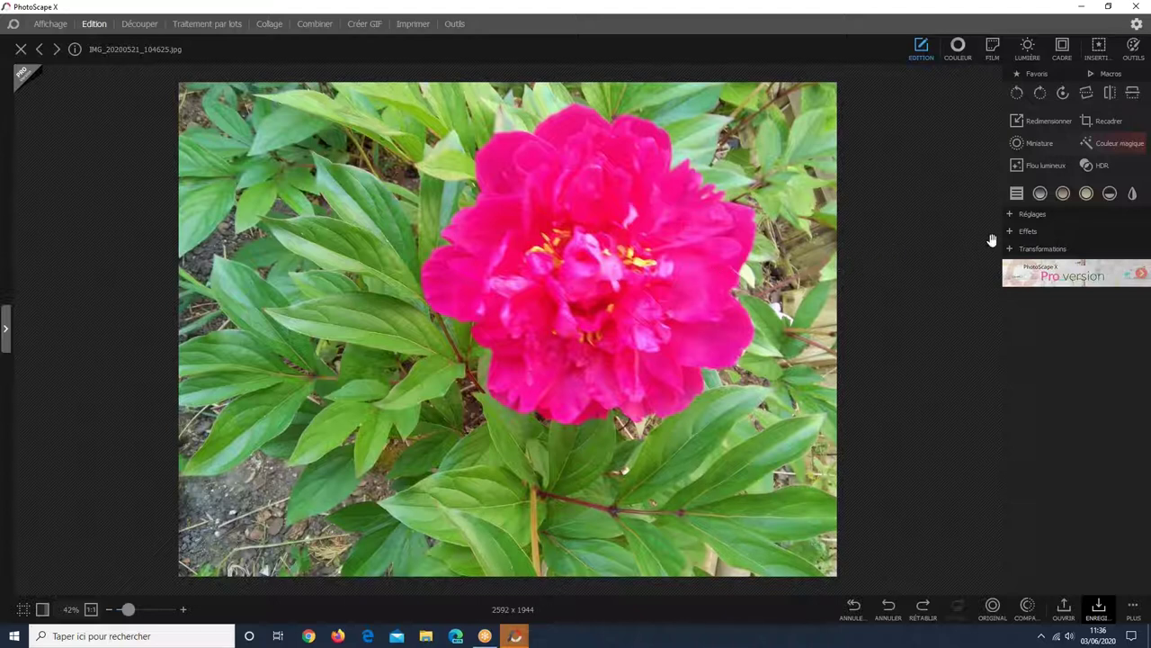
- Expand the Réglages group and look through its adjustments
click(1041, 215)
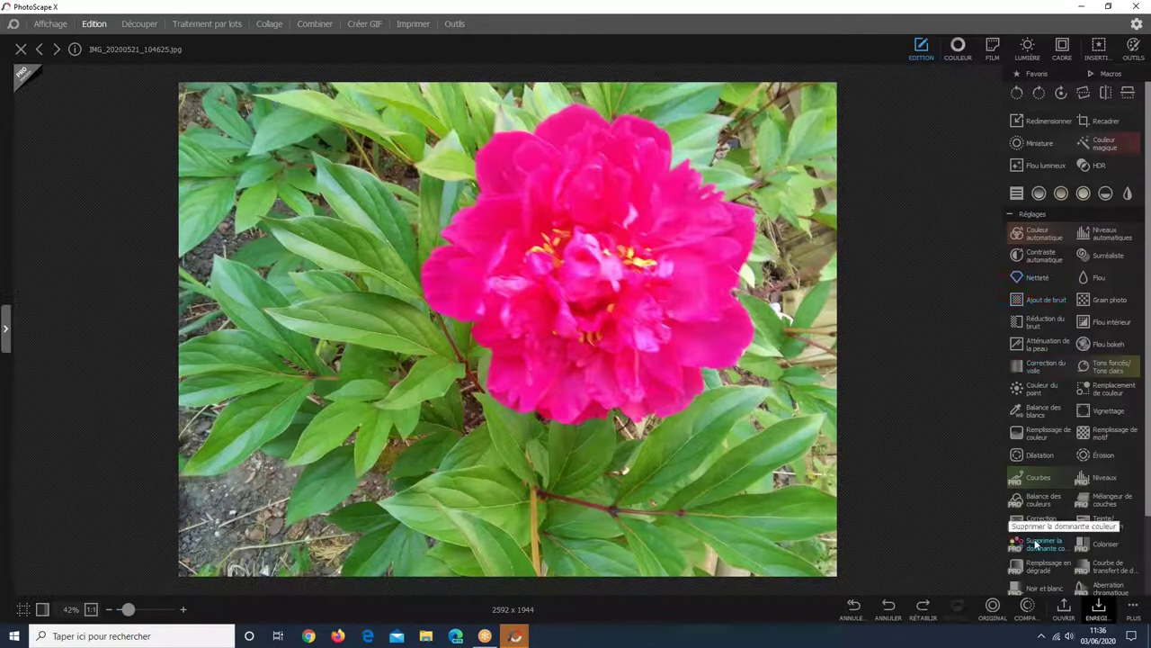
scroll(1062, 531, down, 1)
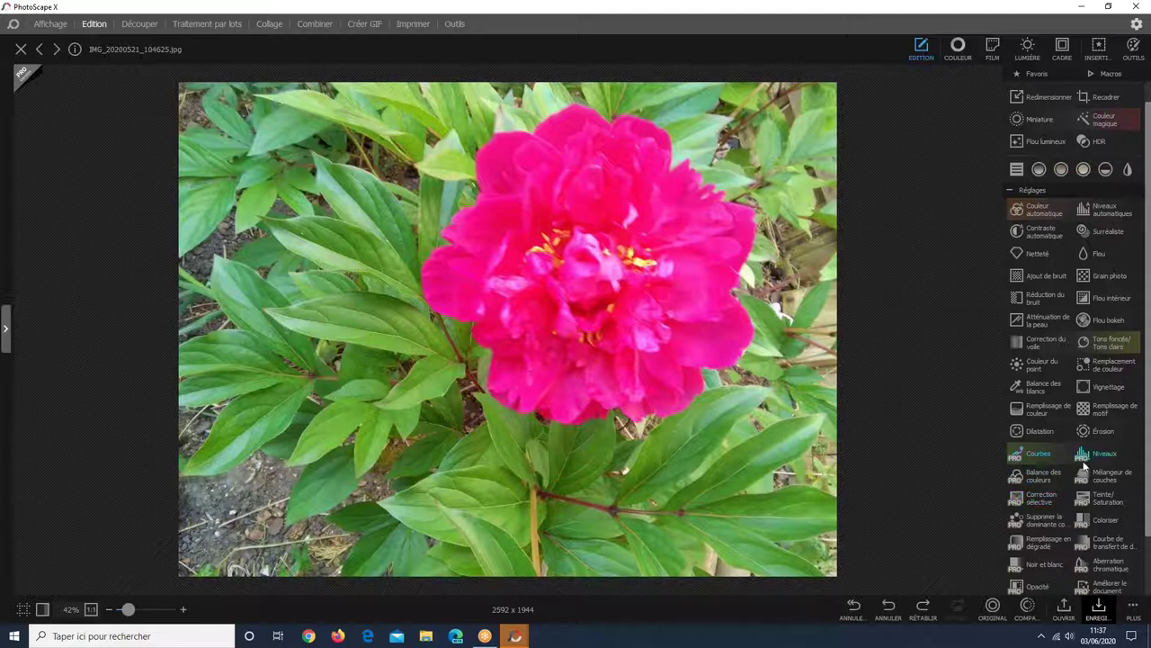
scroll(1095, 519, down, 2)
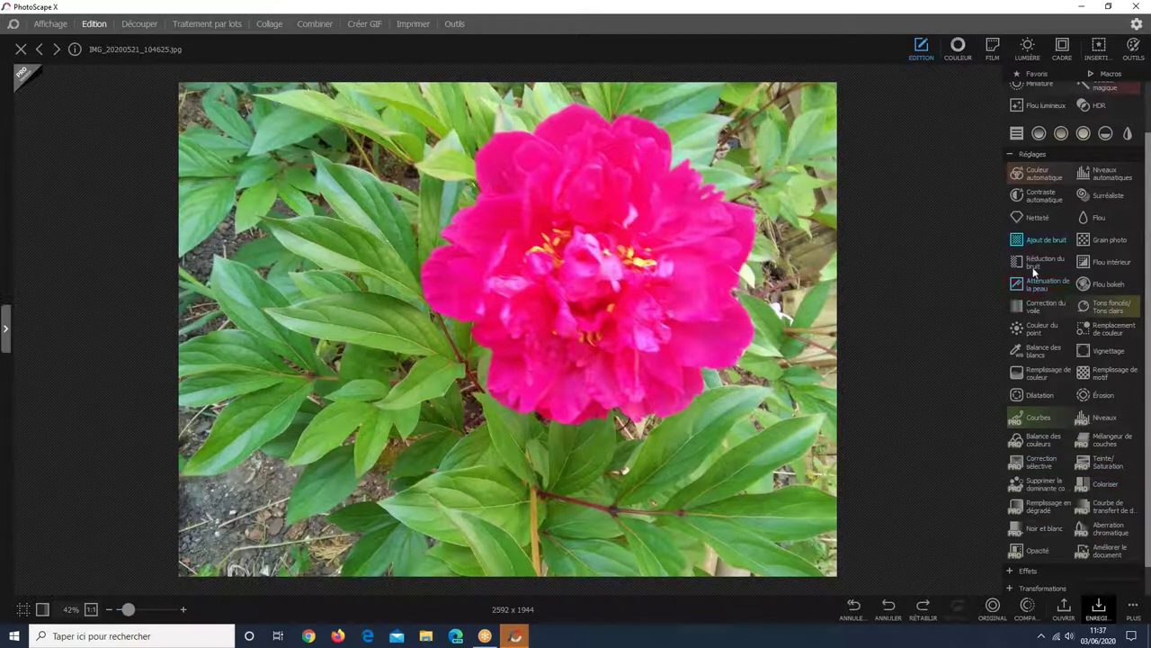
- Try Contraste automatique on the photo with a threshold of 82, compare it with the unmodified photo, and cancel it
click(1038, 177)
click(1032, 195)
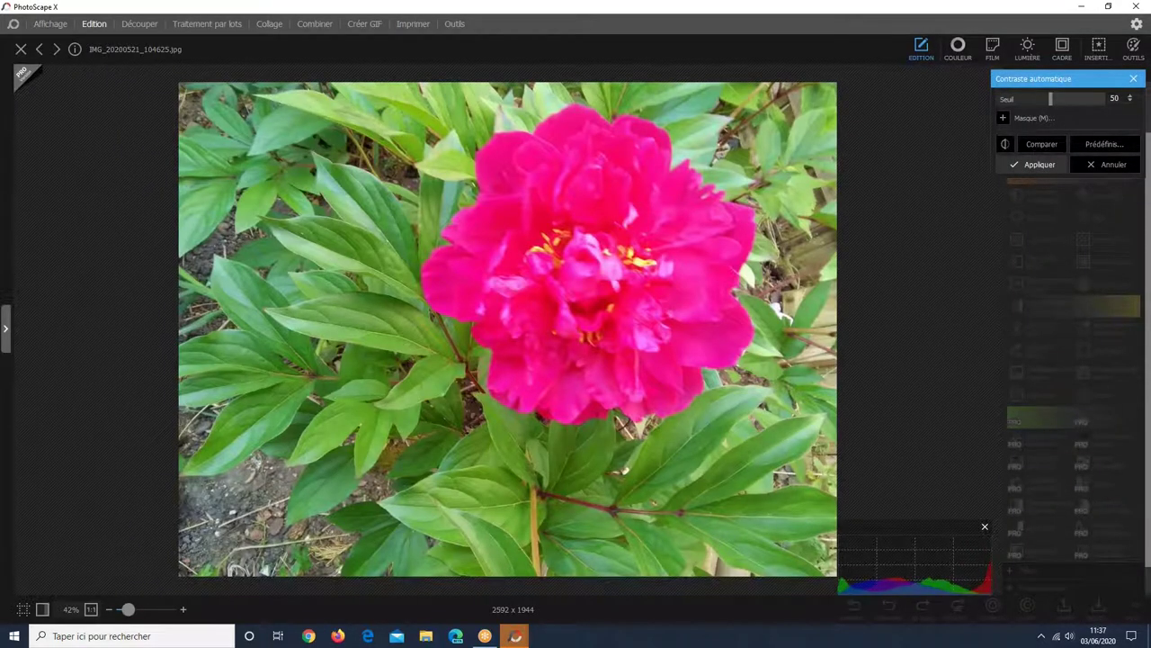
click(1051, 144)
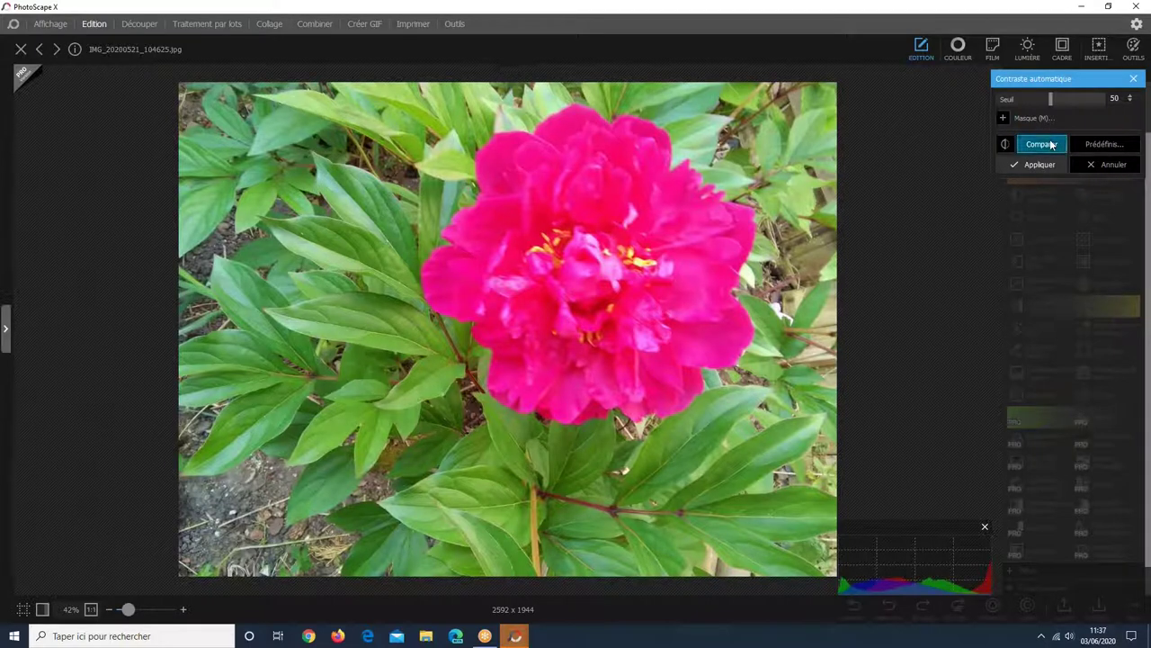
click(1051, 144)
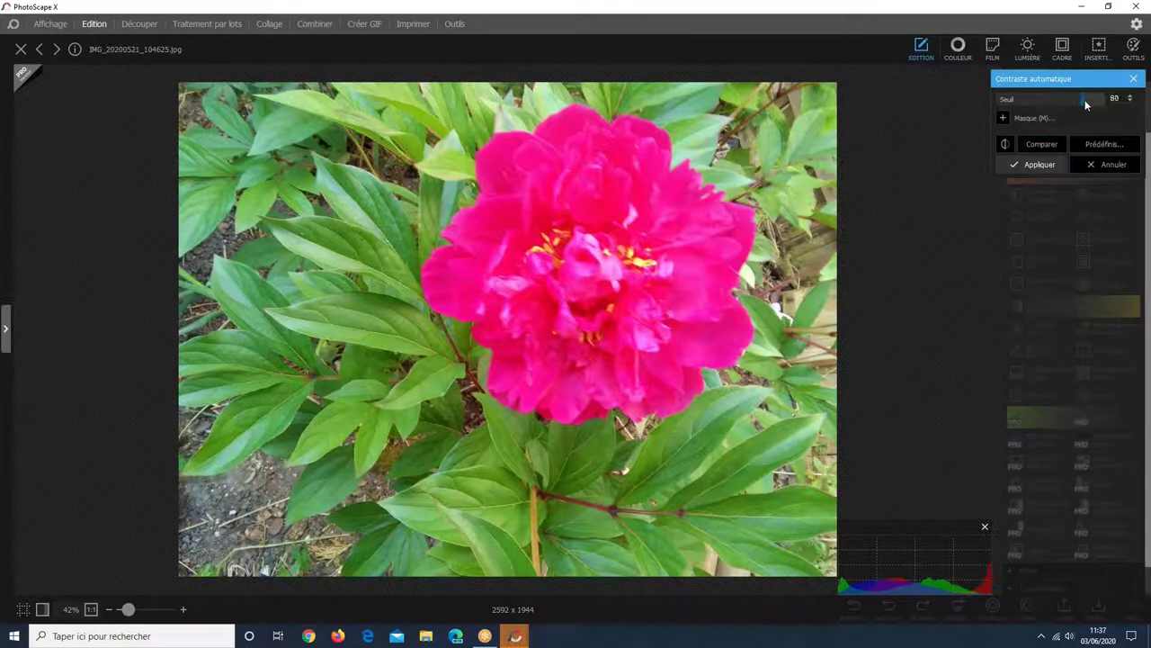
click(1049, 147)
click(1050, 147)
click(1050, 146)
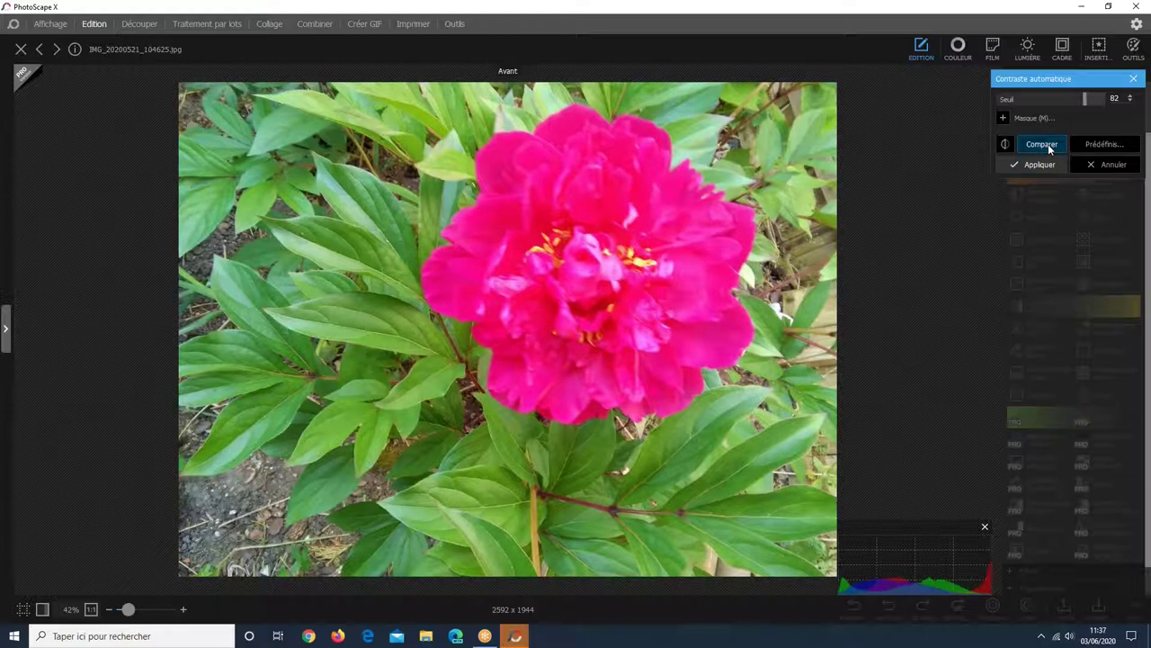
click(1107, 168)
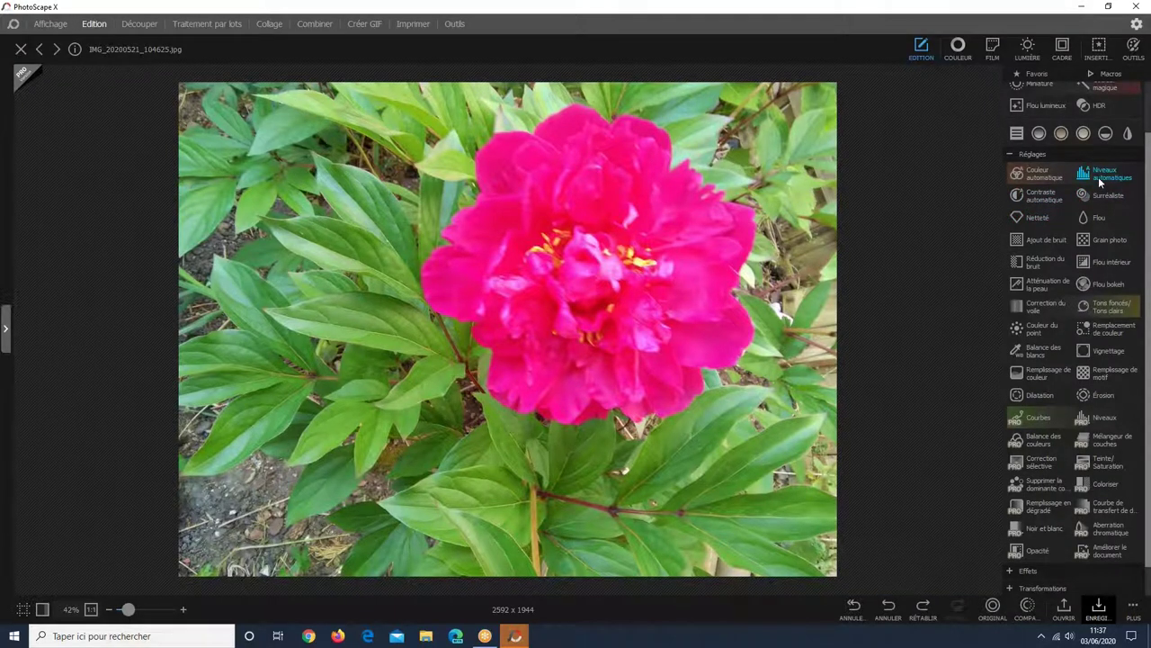
- Try Niveaux automatiques at its default threshold, compare it repeatedly with the unmodified photo, and cancel it
click(1101, 178)
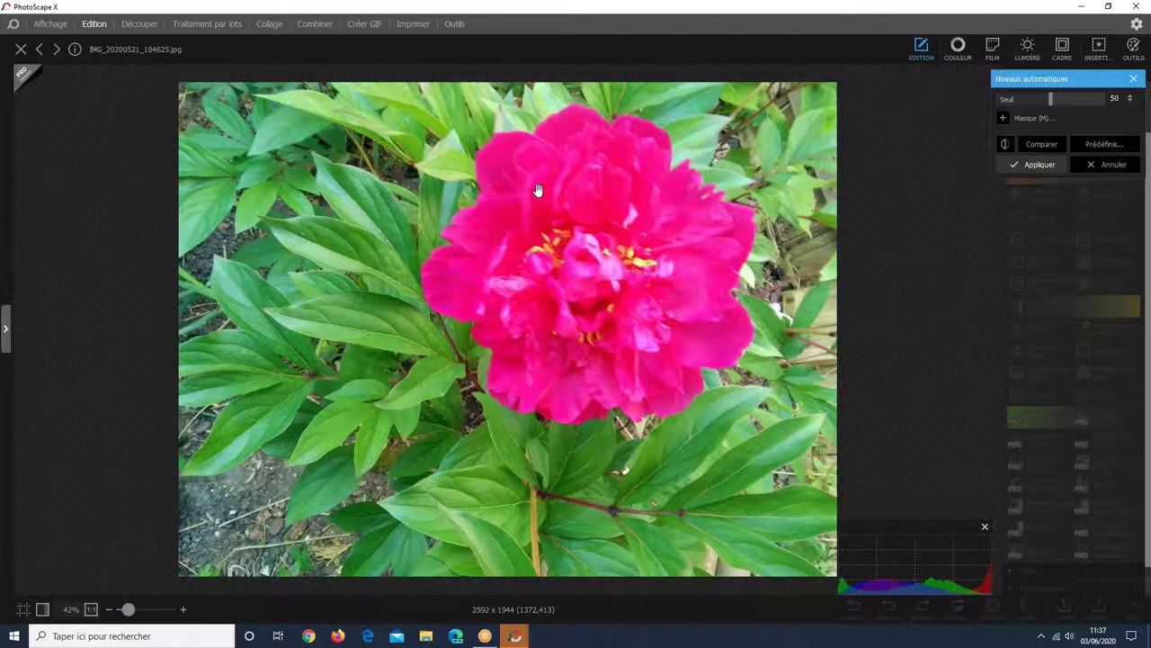
click(1041, 147)
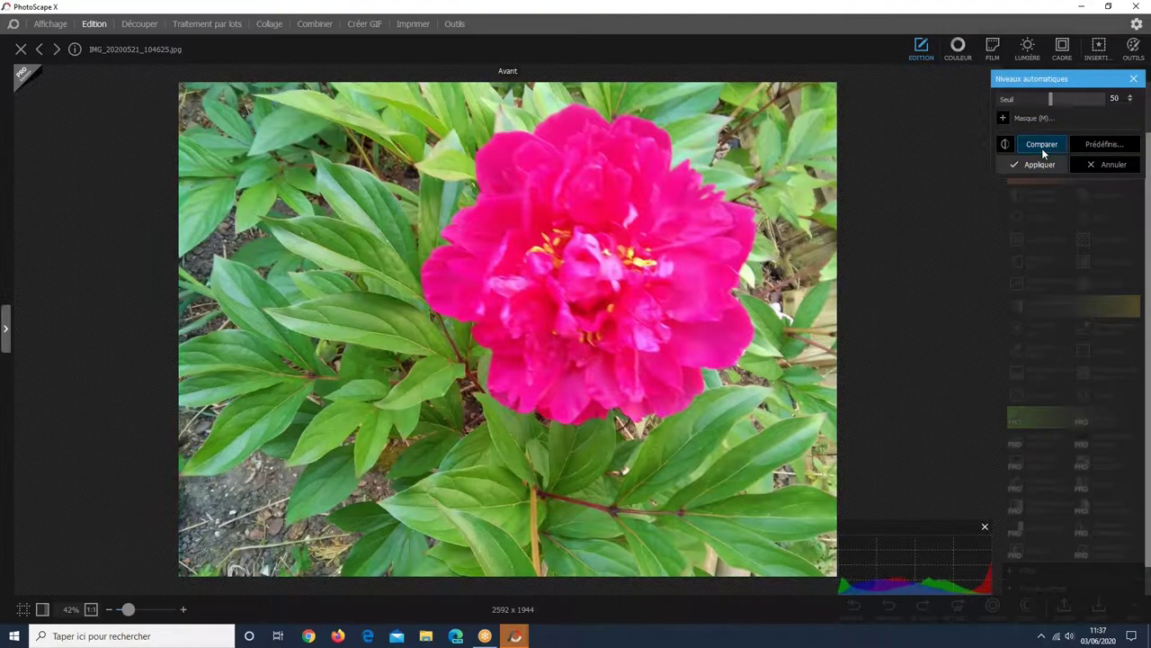
click(1041, 147)
click(1042, 148)
click(1042, 147)
click(1042, 148)
click(1042, 147)
click(1041, 148)
click(1097, 166)
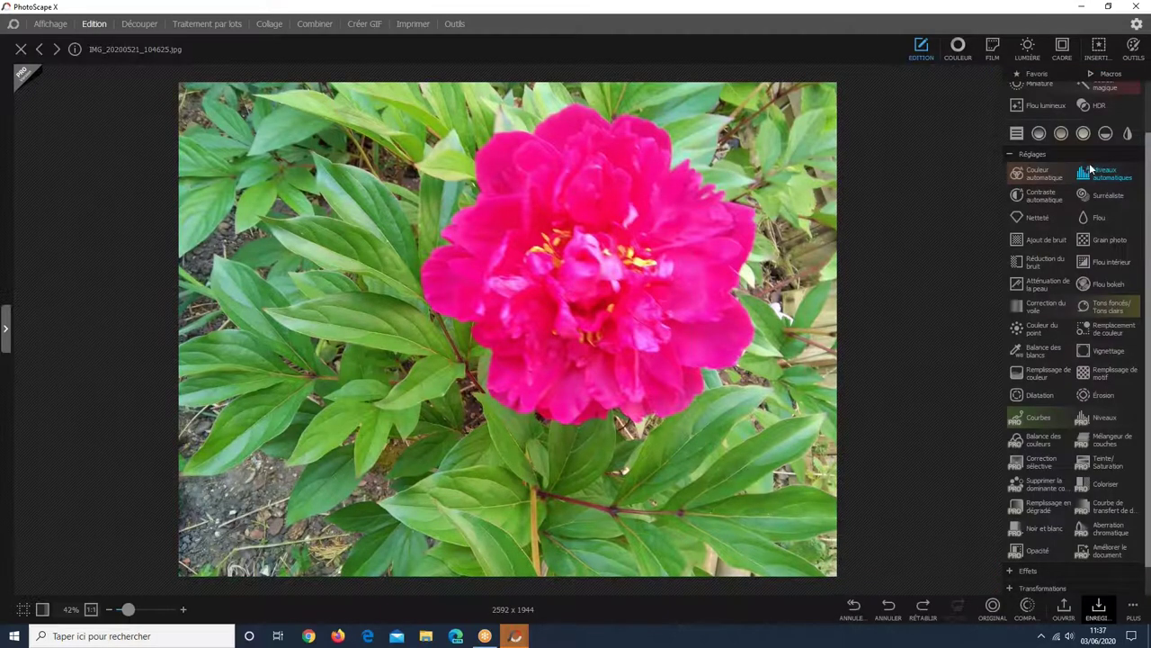
- Try Contraste automatique again at its default threshold, compare it with the photo before the adjustment, and cancel it
click(1030, 200)
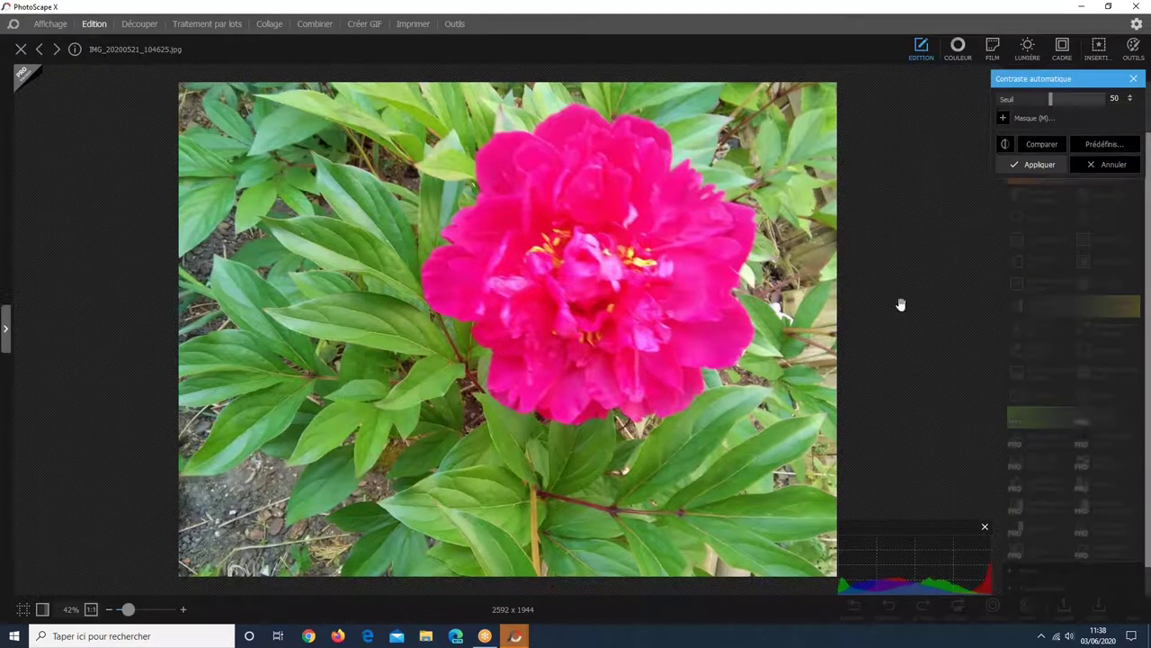
click(1060, 148)
click(1060, 148)
click(1116, 165)
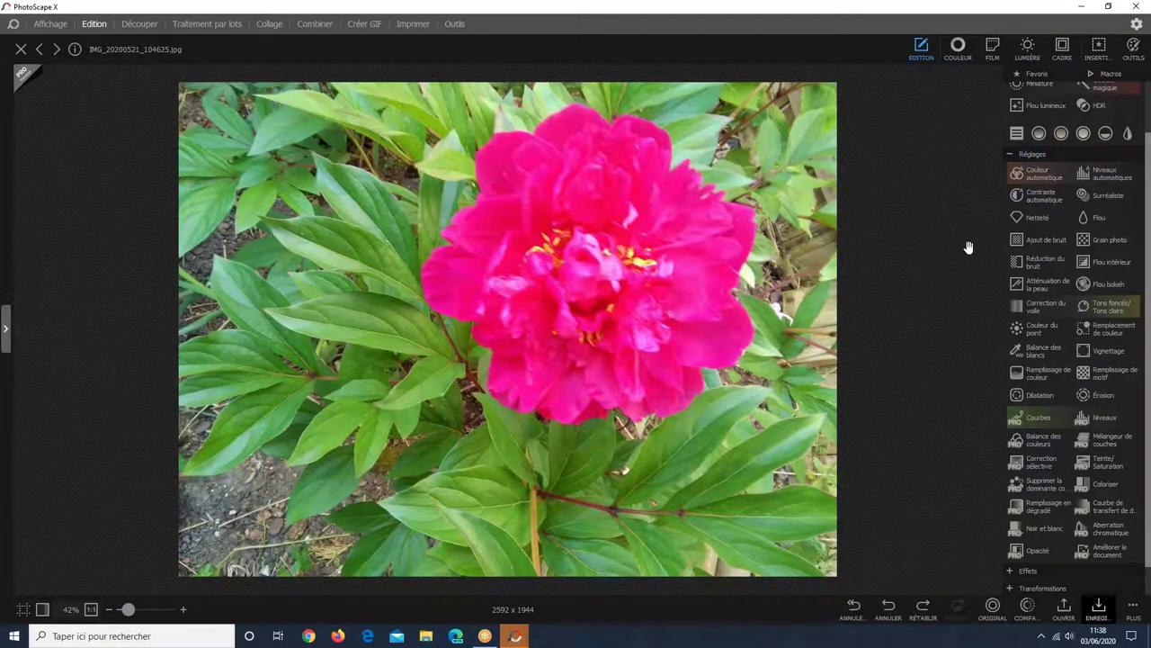
- Try Netteté with radius 60.1 px, threshold 85 and gain 166%, compare with the original, reduce the gain to 113%, and cancel
click(1027, 221)
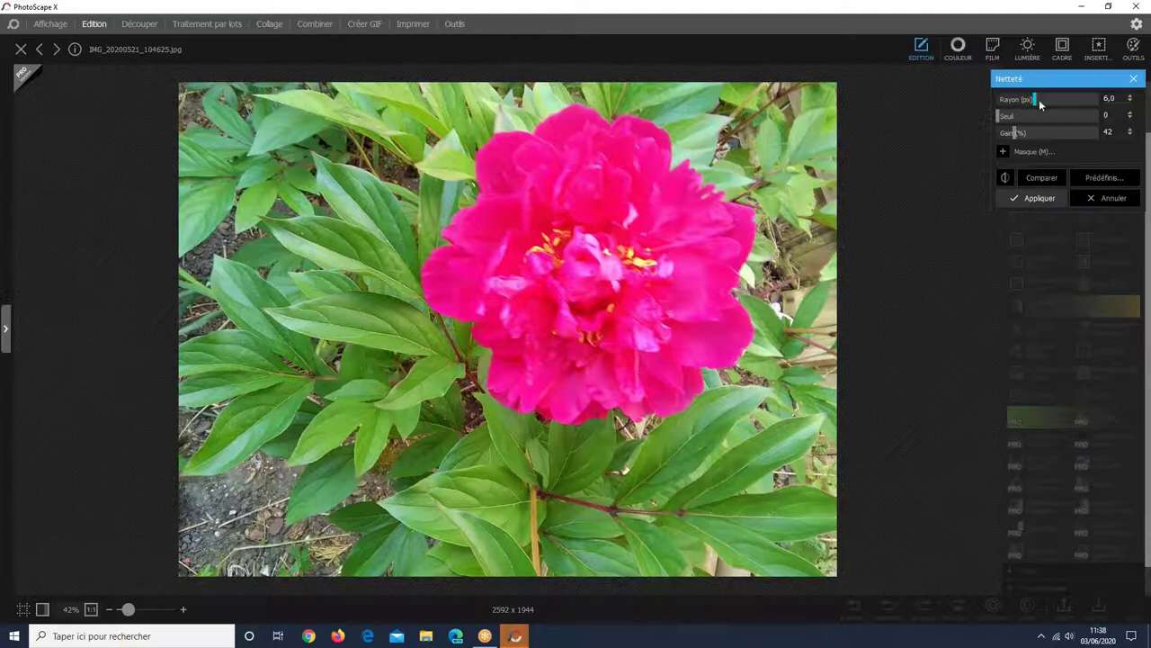
drag(1053, 97, 1077, 103)
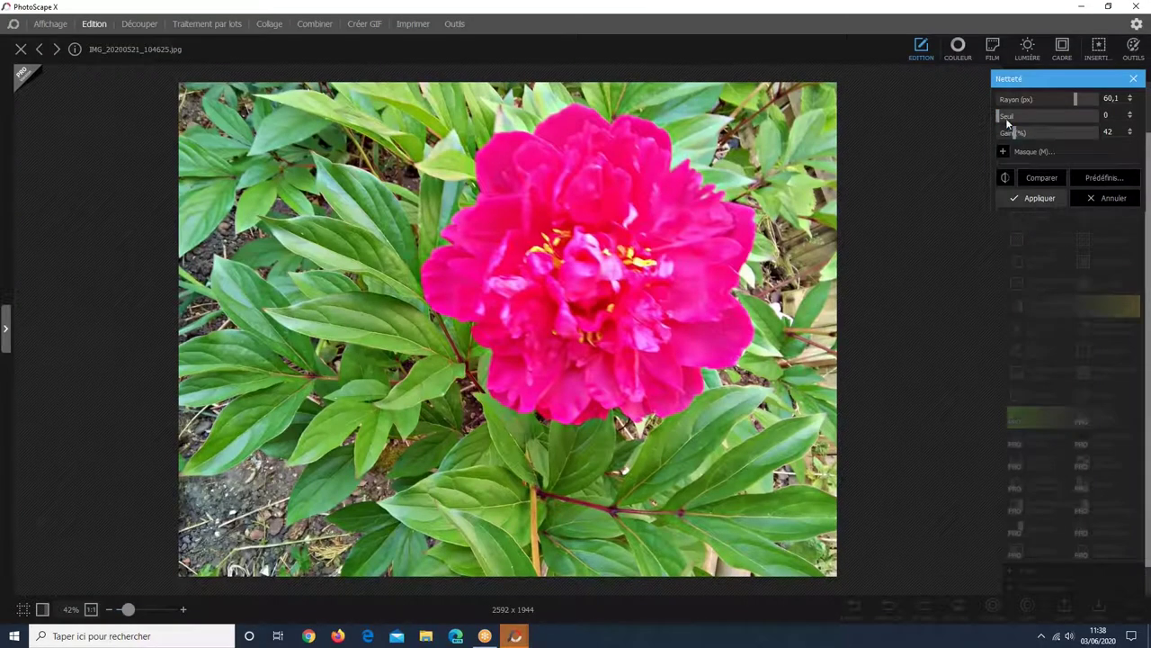
drag(1002, 117, 1064, 115)
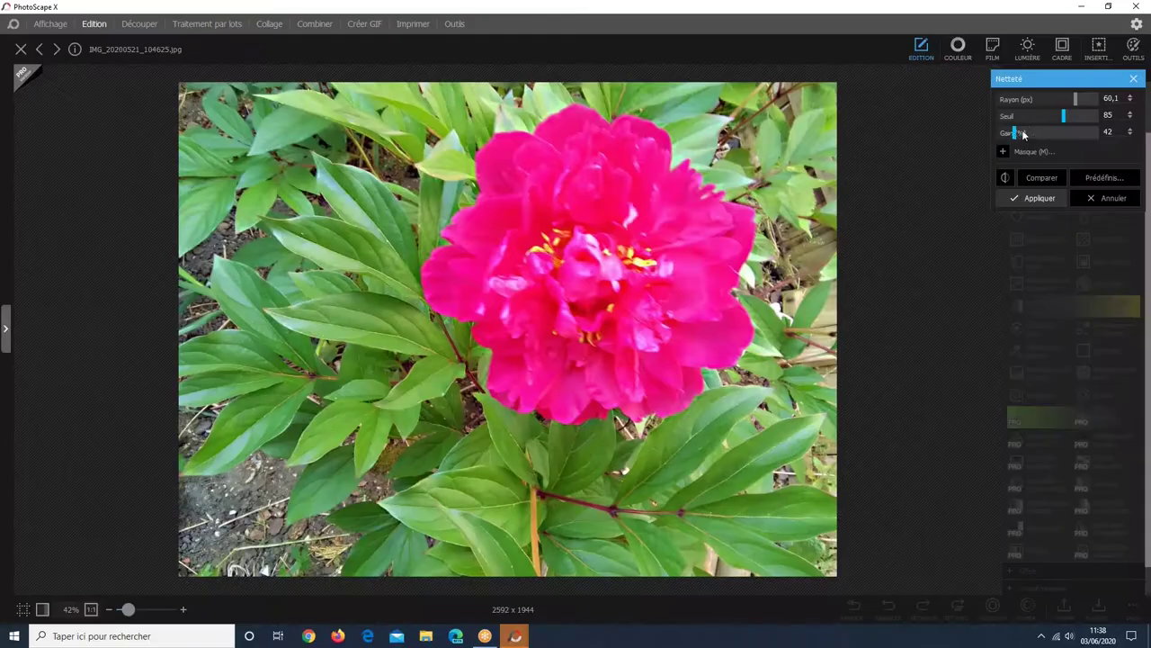
drag(1023, 134, 1083, 134)
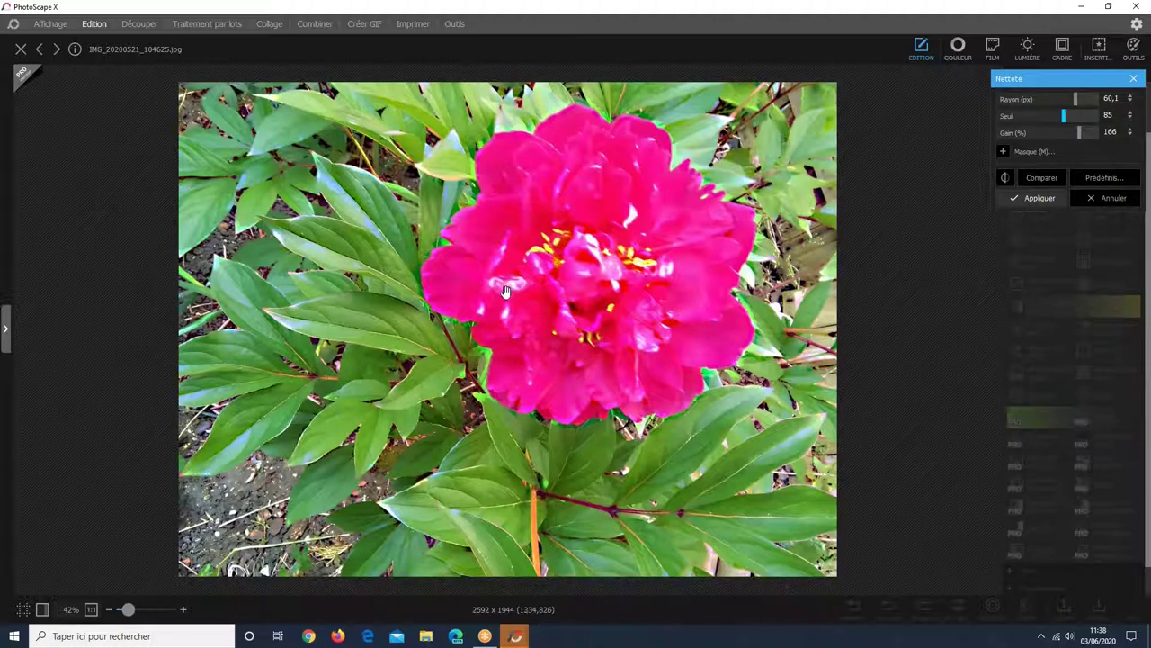
click(1044, 178)
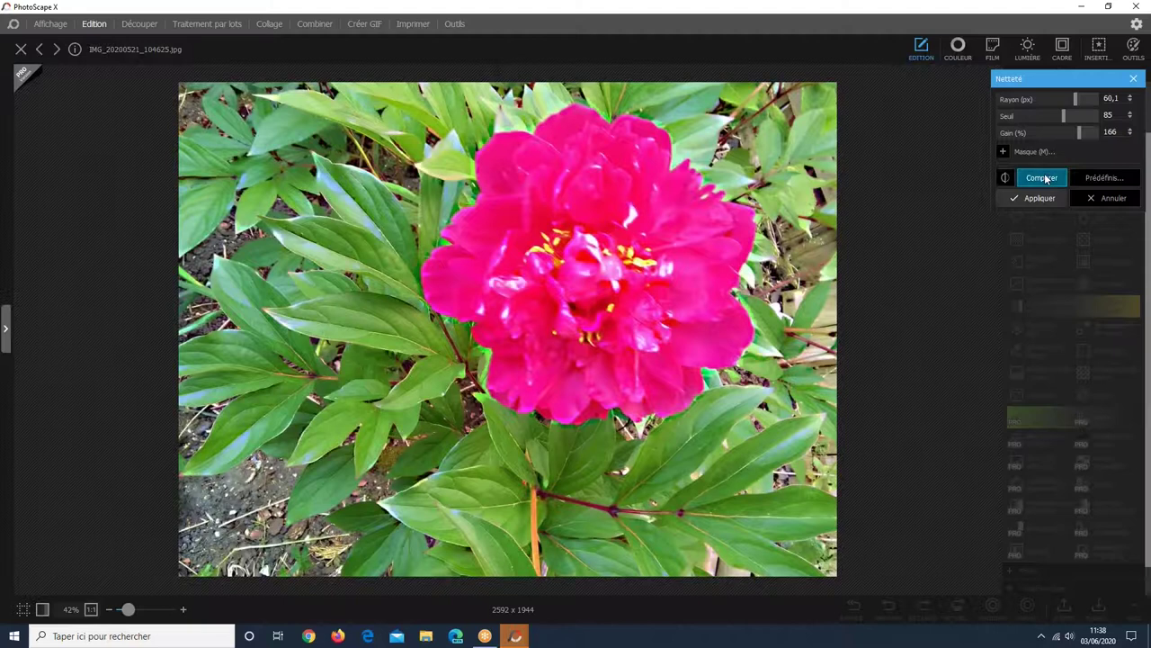
click(1044, 178)
drag(1080, 128, 1053, 133)
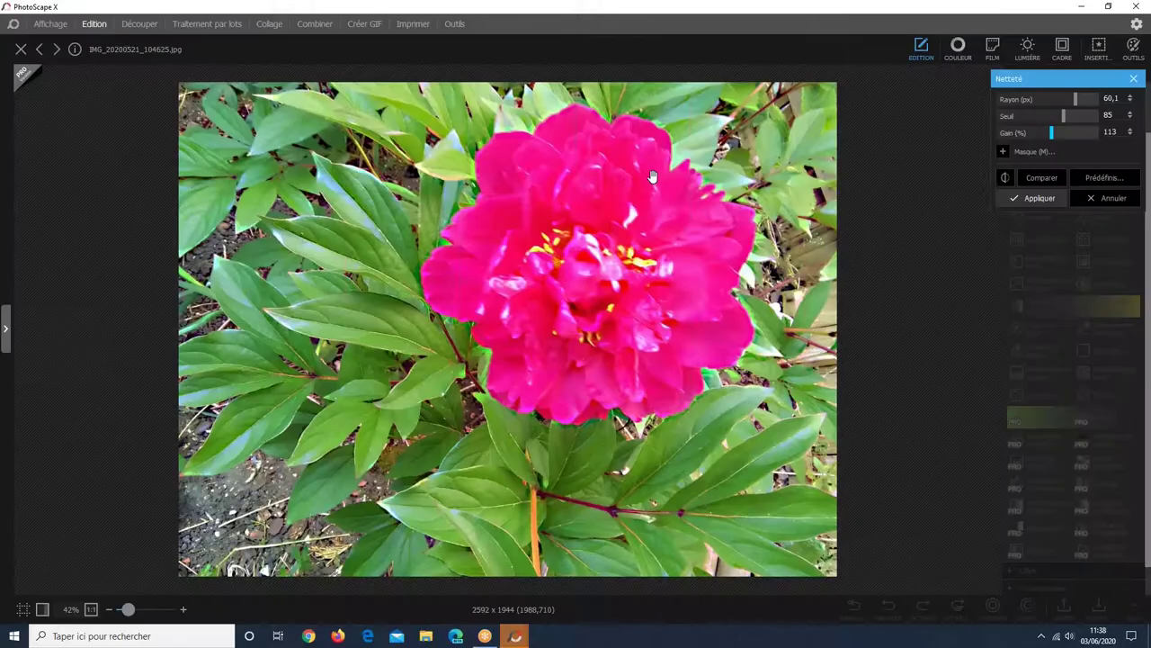
click(1113, 198)
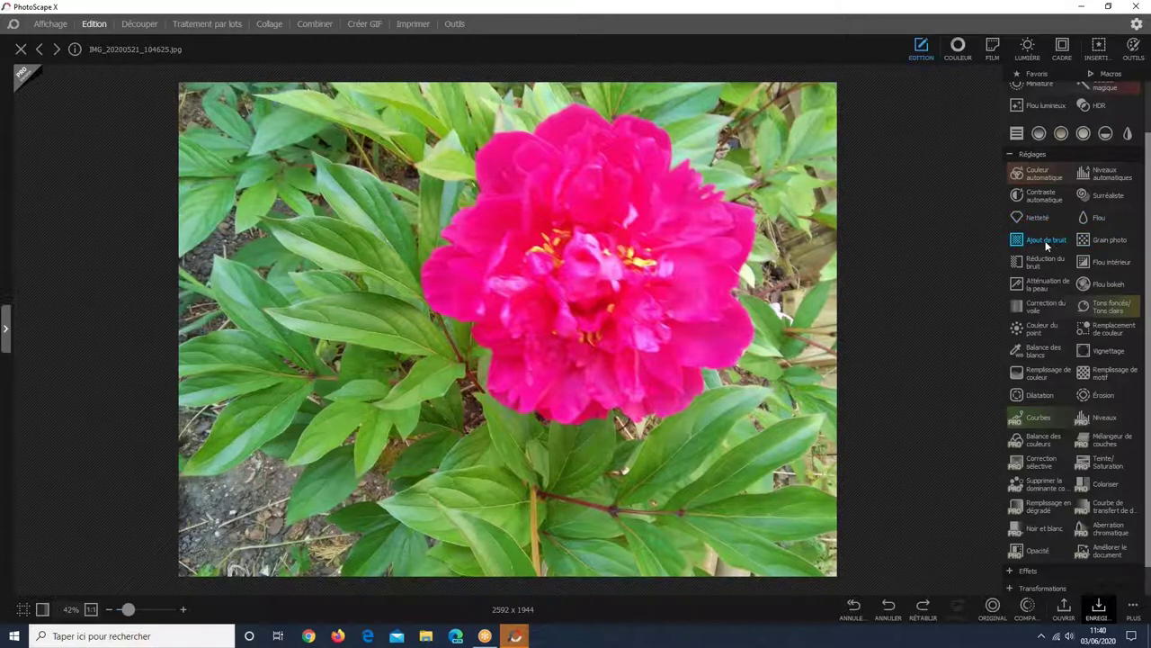
- Try Ajout de bruit with the Impulsion, Laplacien and Uniforme types, reduce the gain to 51, compare with the original, and cancel
click(1046, 240)
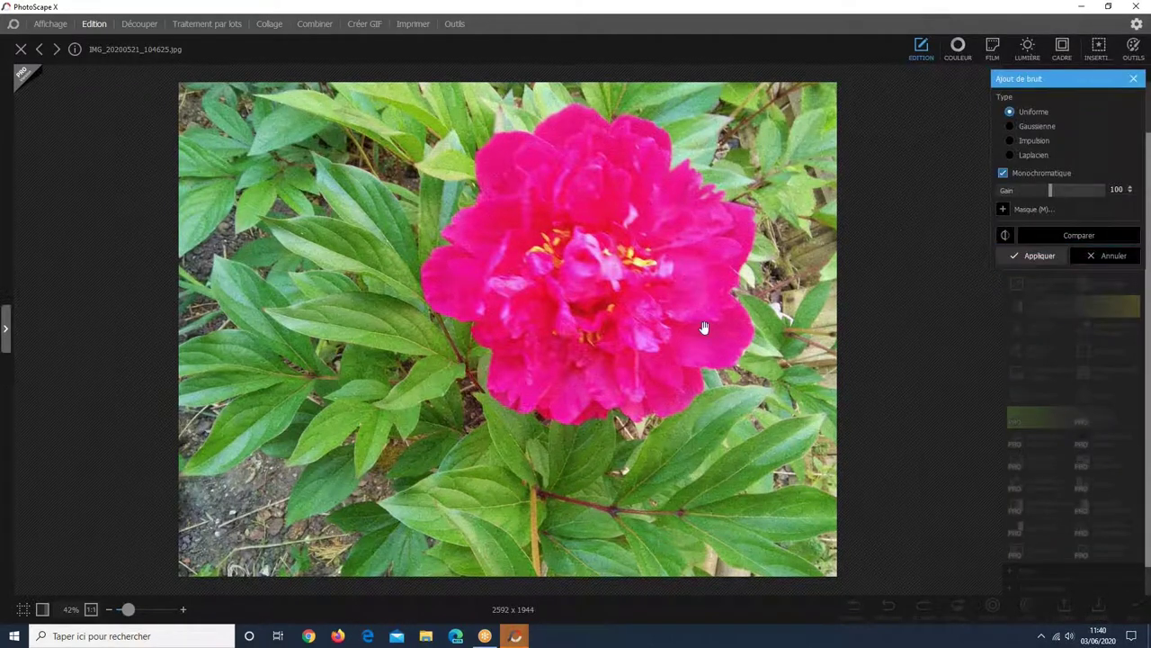
click(1059, 239)
key(Return)
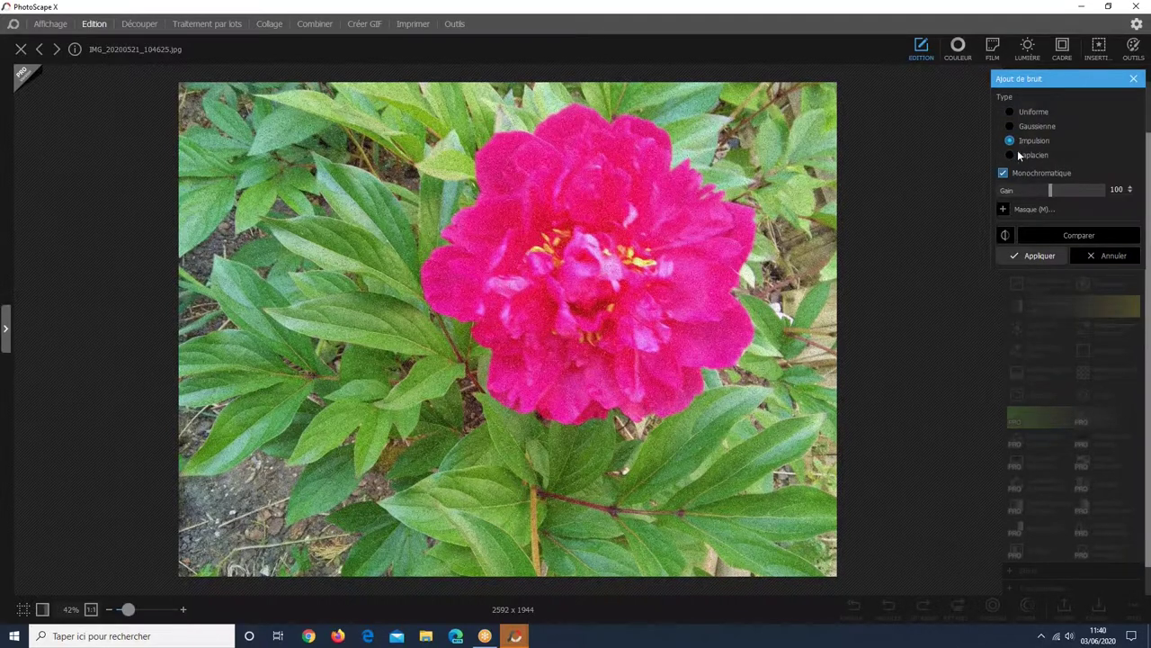
click(1018, 155)
click(1012, 114)
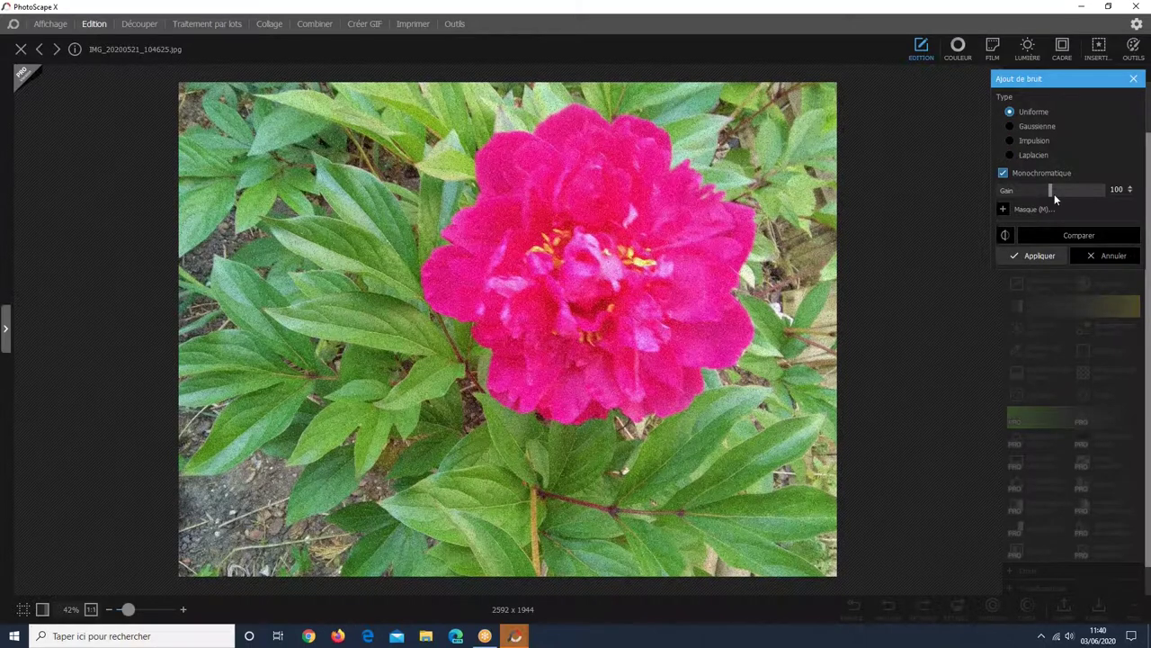
click(1049, 194)
drag(1049, 195, 1033, 197)
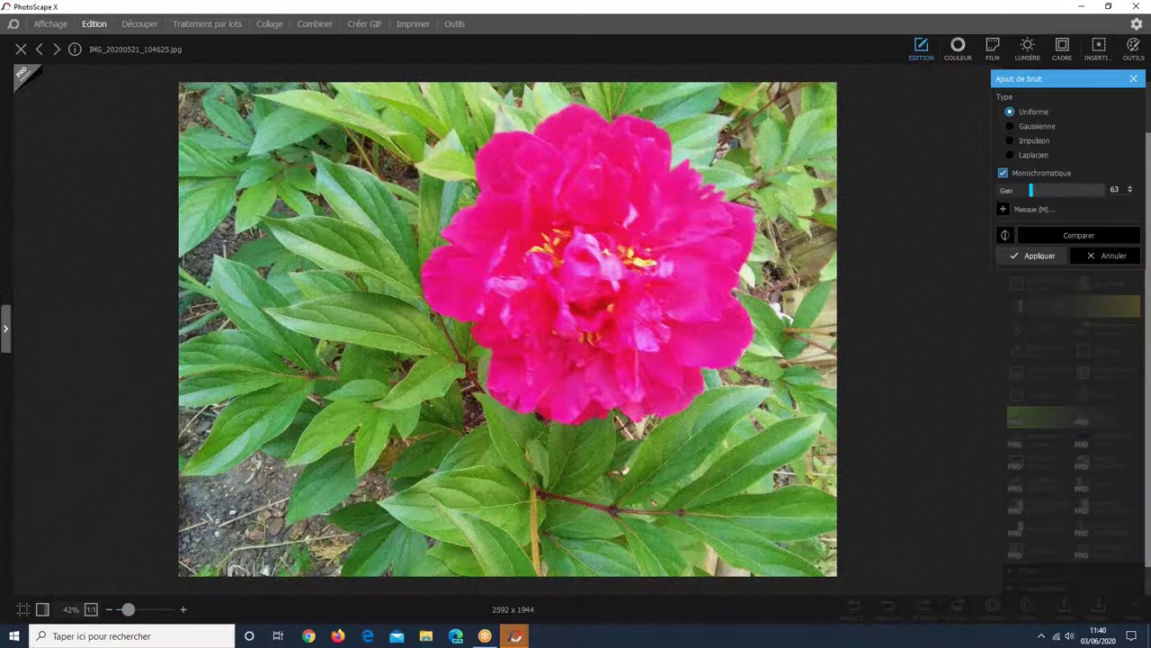
drag(1027, 190, 1028, 195)
click(1058, 237)
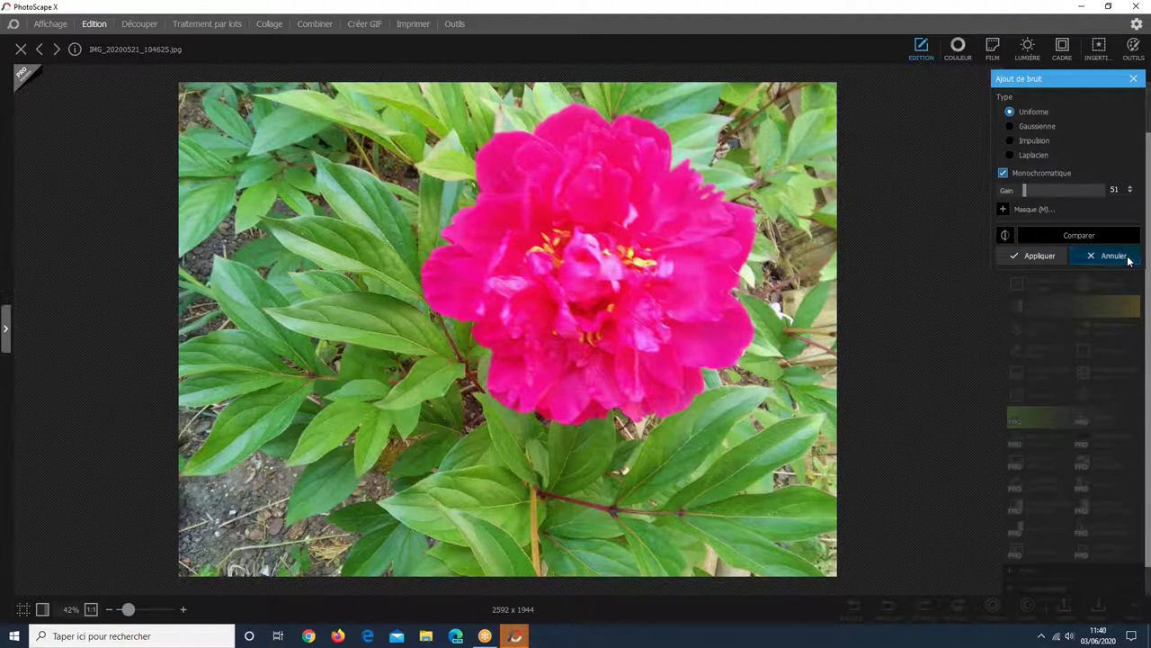
click(1113, 256)
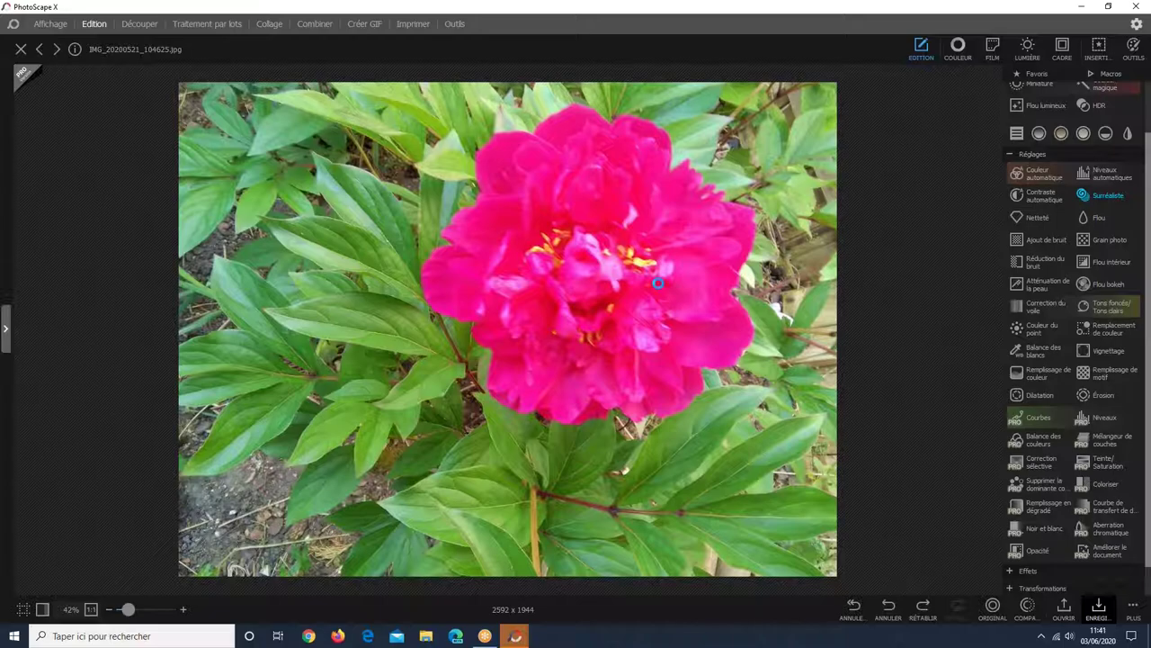
- Try the Surréaliste adjustment with the luminosity set to 71, compare it with the original photo, and cancel it
click(1108, 195)
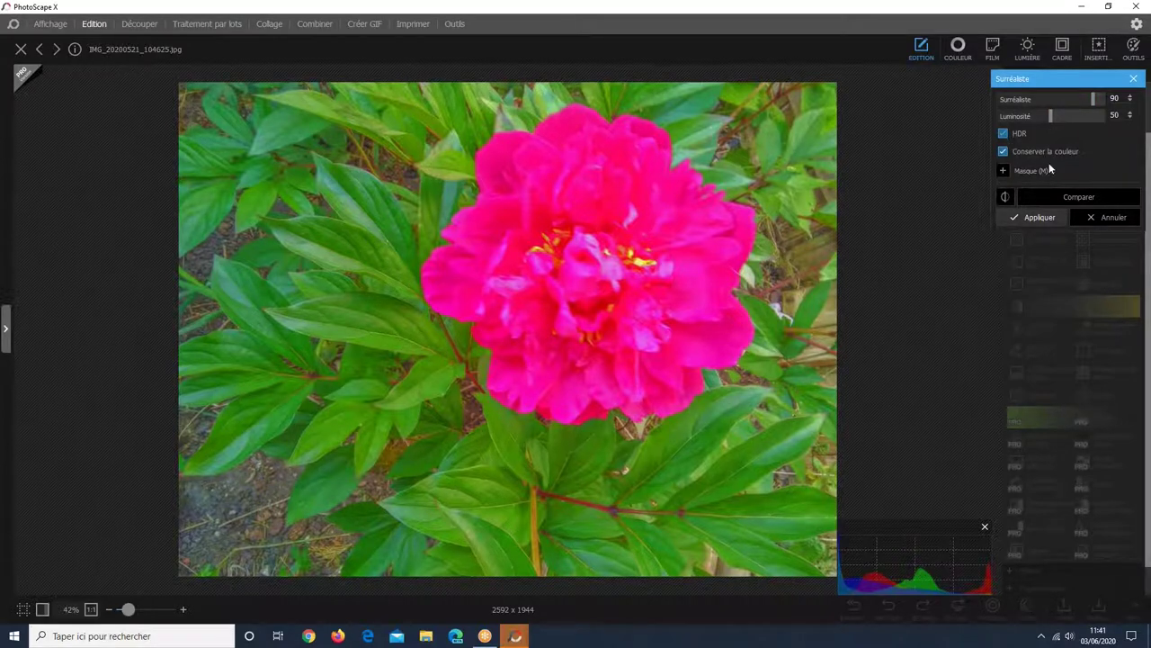
drag(1059, 117, 1093, 120)
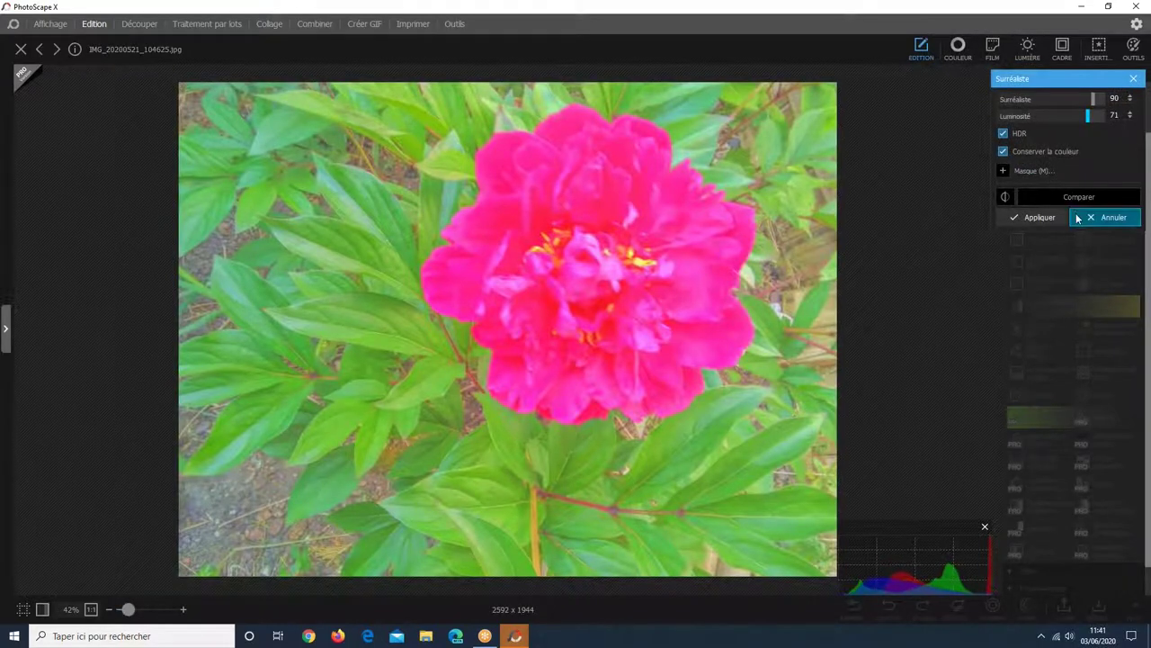
click(1055, 201)
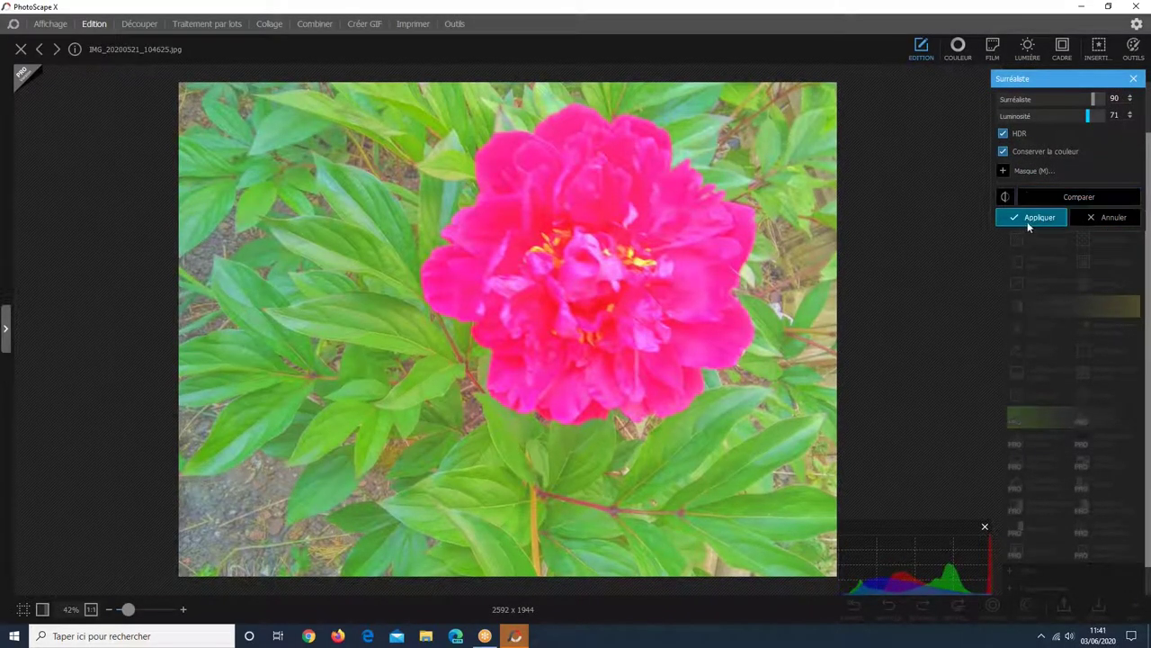
click(1105, 218)
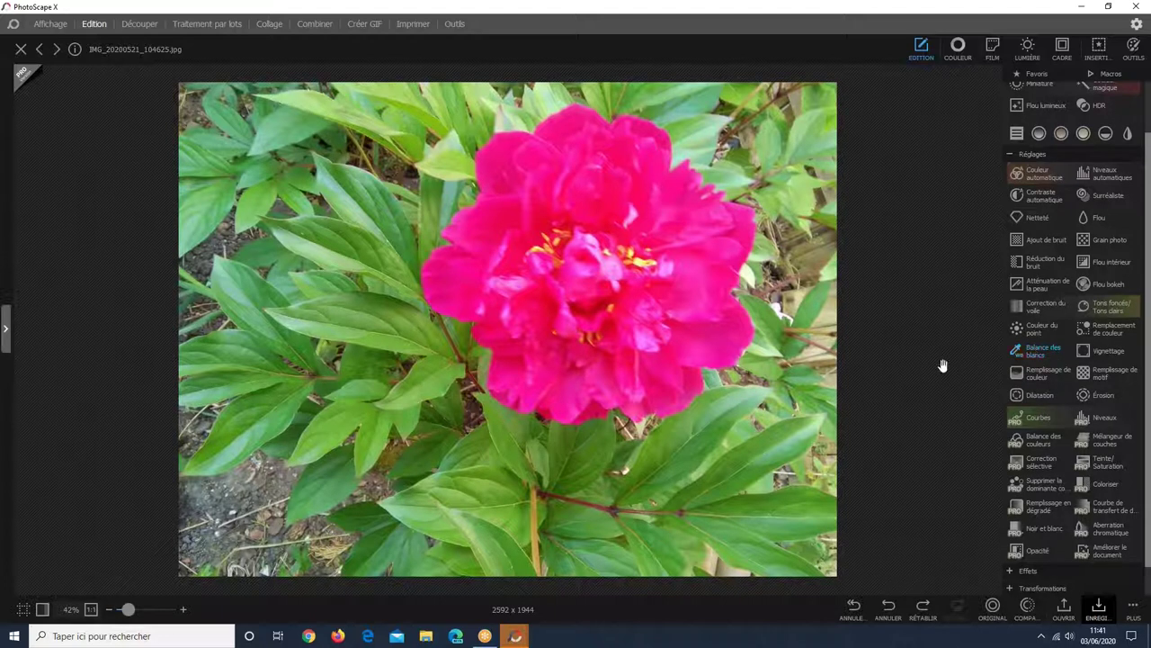
- Try the Blocs de verre effect with grid, vertical and horizontal blocks, set the horizontal block height to 17, and cancel it
click(1012, 153)
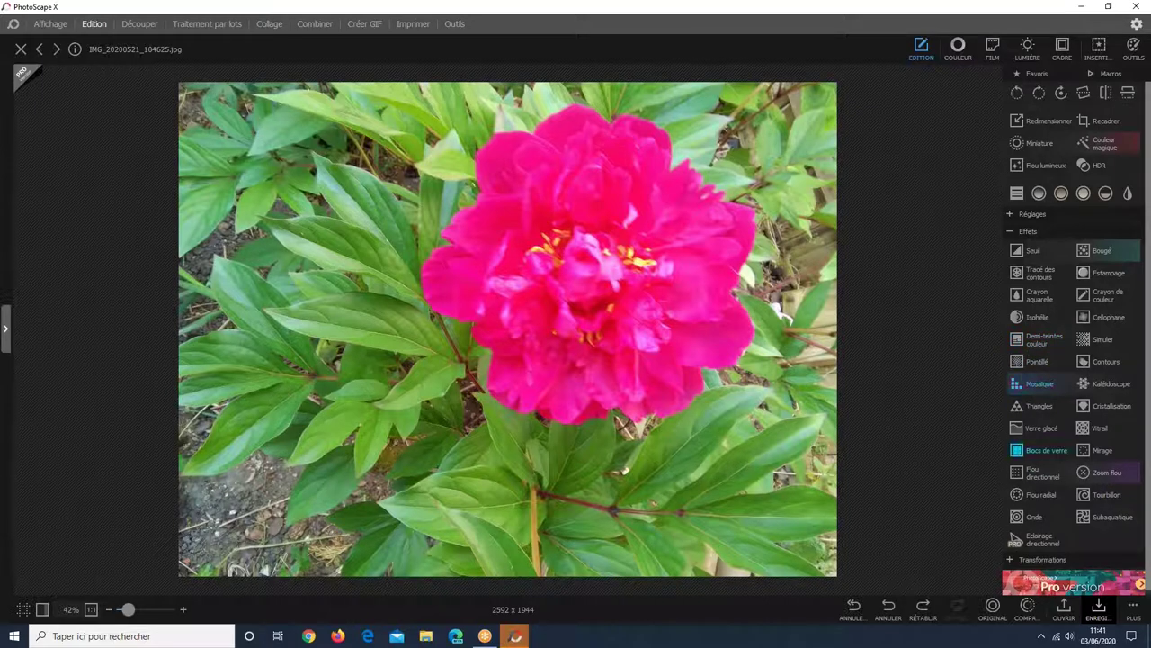
click(1043, 449)
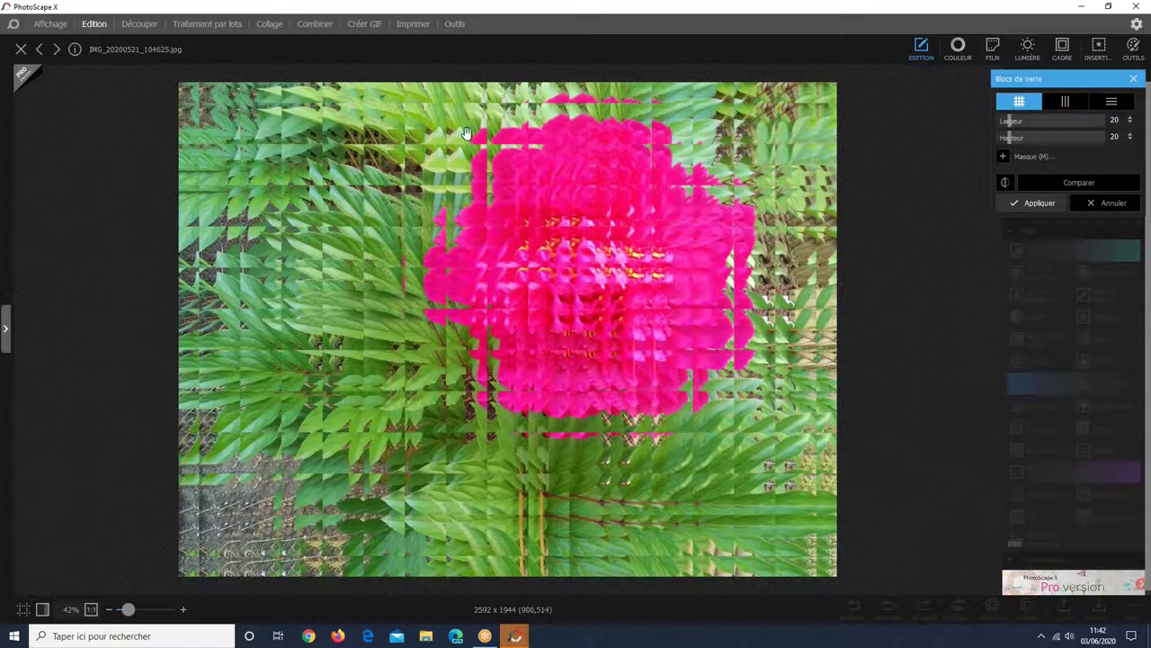
click(1065, 101)
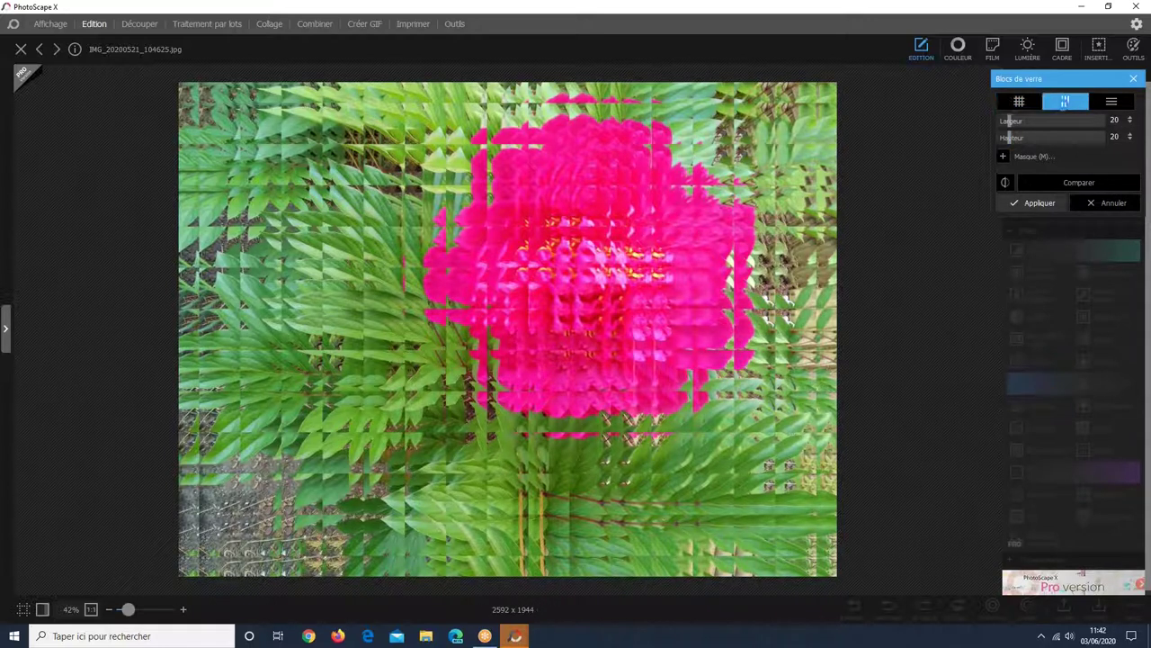
click(1019, 100)
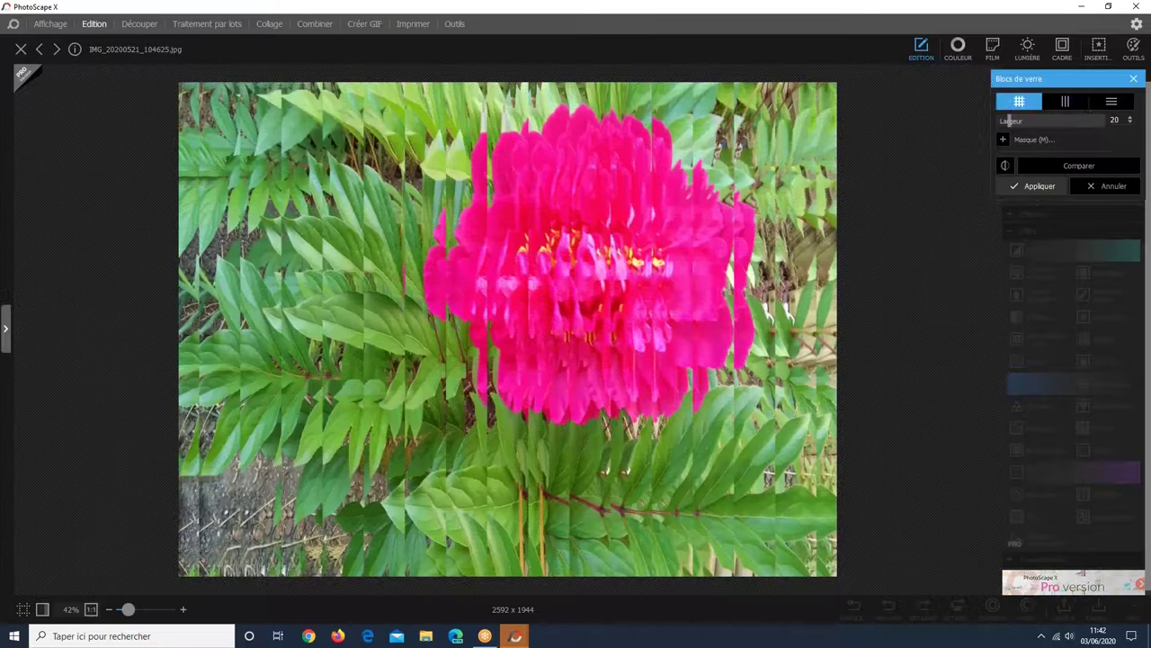
click(1077, 105)
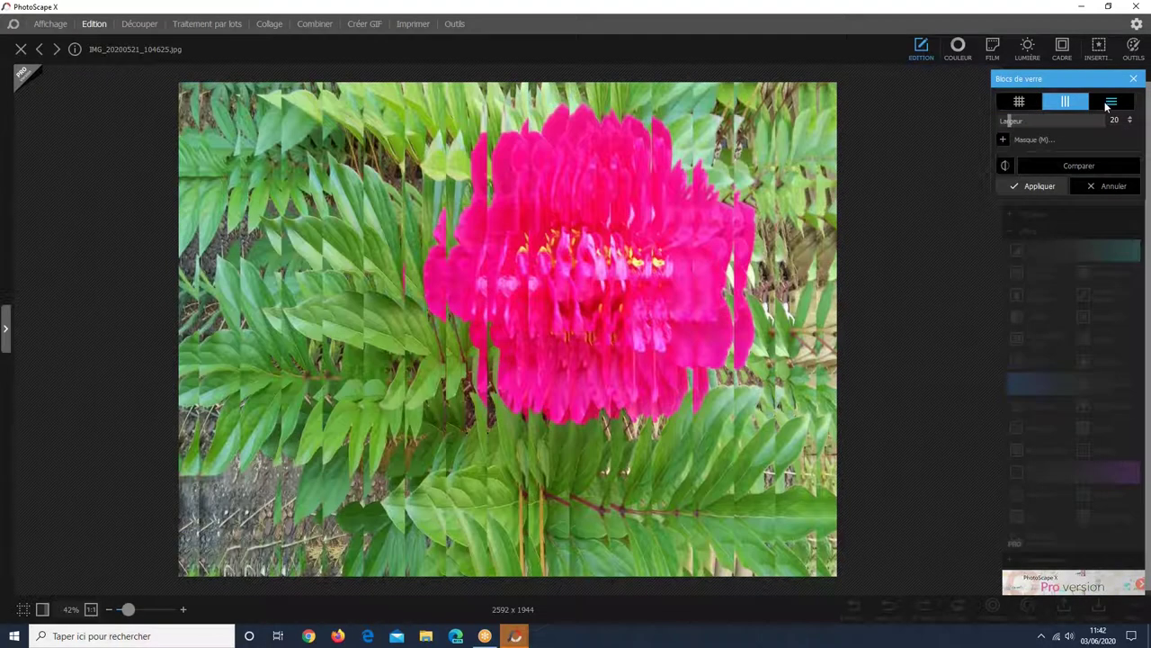
click(1107, 106)
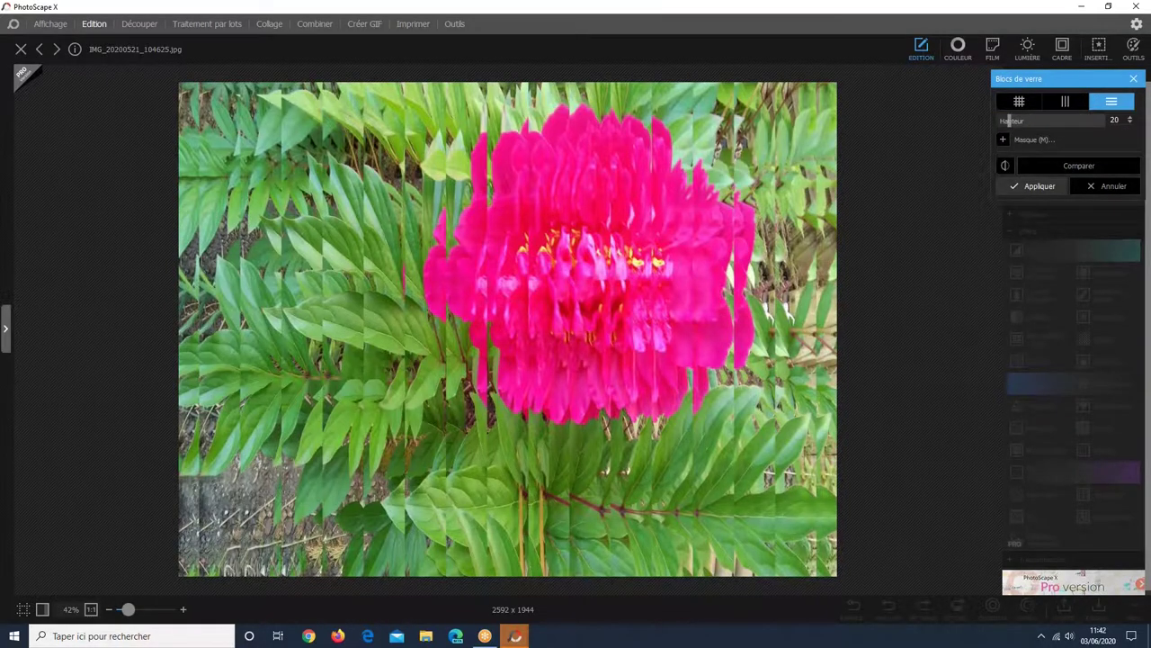
mouse_move(1011, 121)
mouse_down()
mouse_move(1043, 121)
mouse_move(1009, 125)
mouse_up()
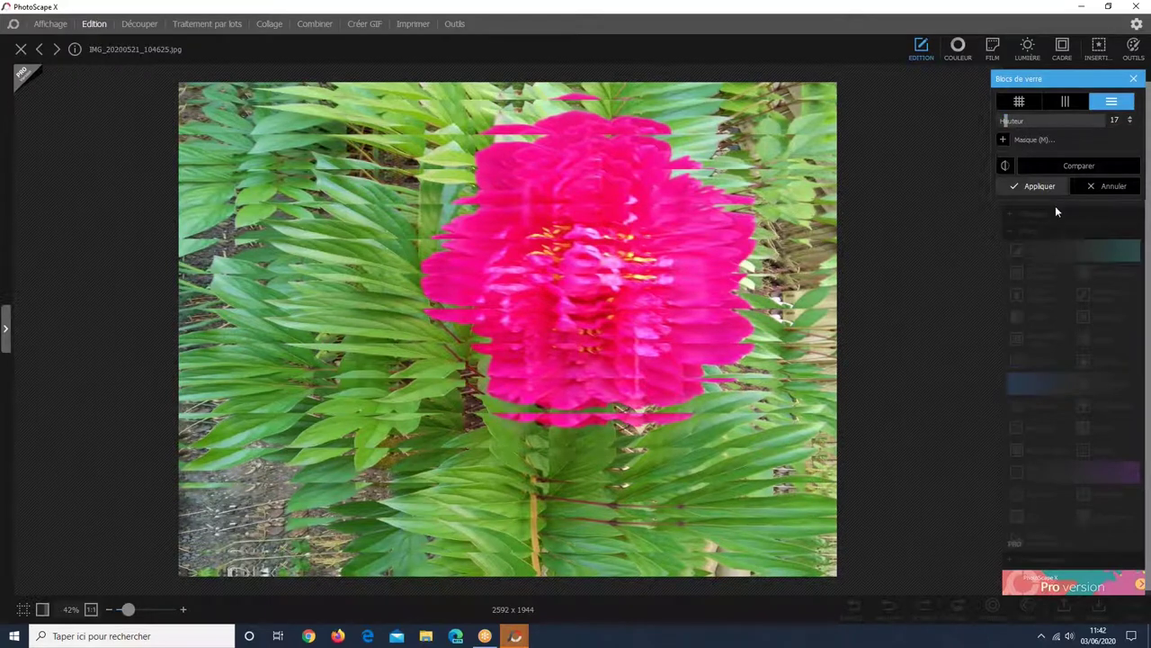
click(1094, 187)
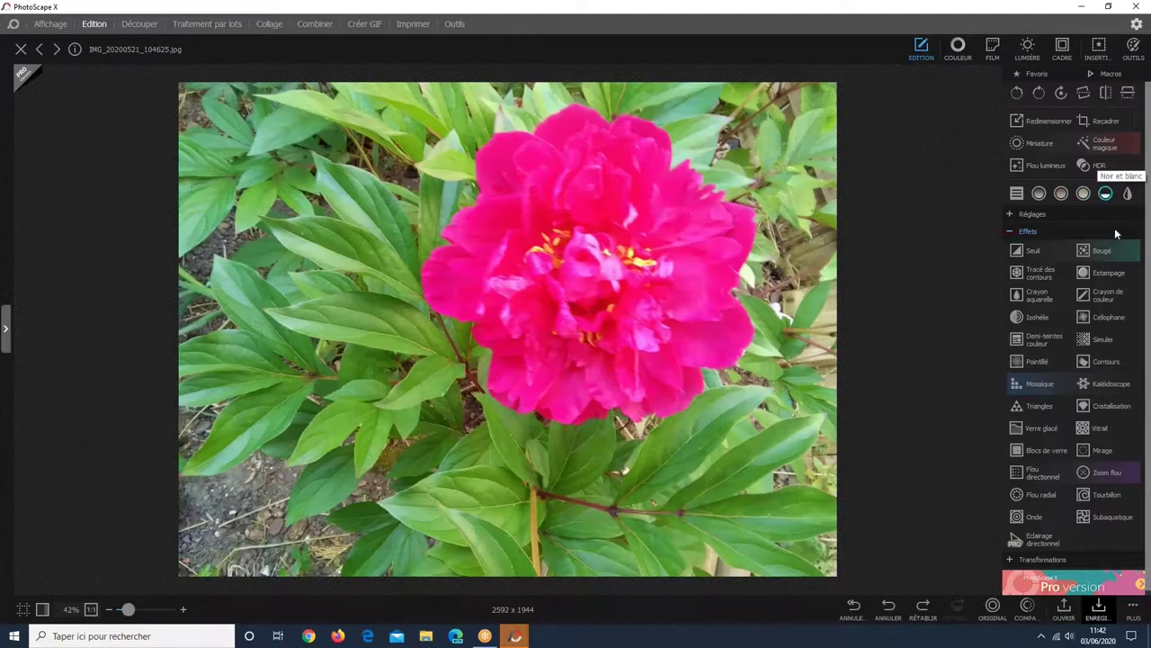
- Try the Kaléidoscope effect with its centre moved onto the middle of the pink flower, and cancel it
click(1073, 387)
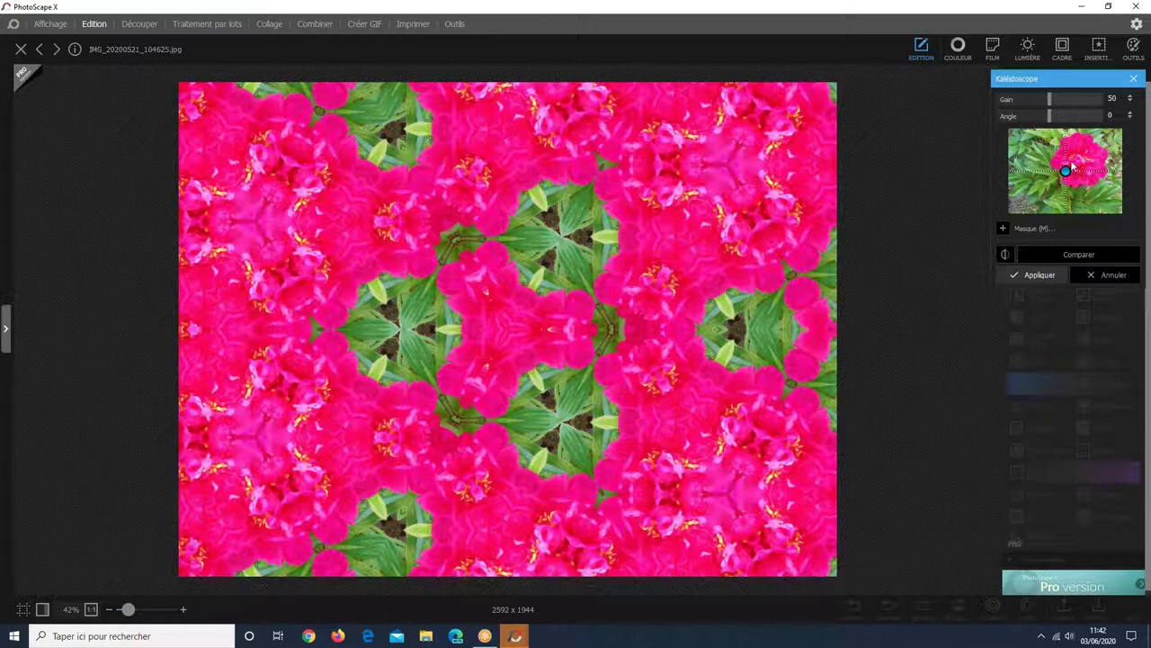
mouse_move(1072, 164)
mouse_down()
mouse_move(1092, 177)
mouse_move(1080, 151)
mouse_up()
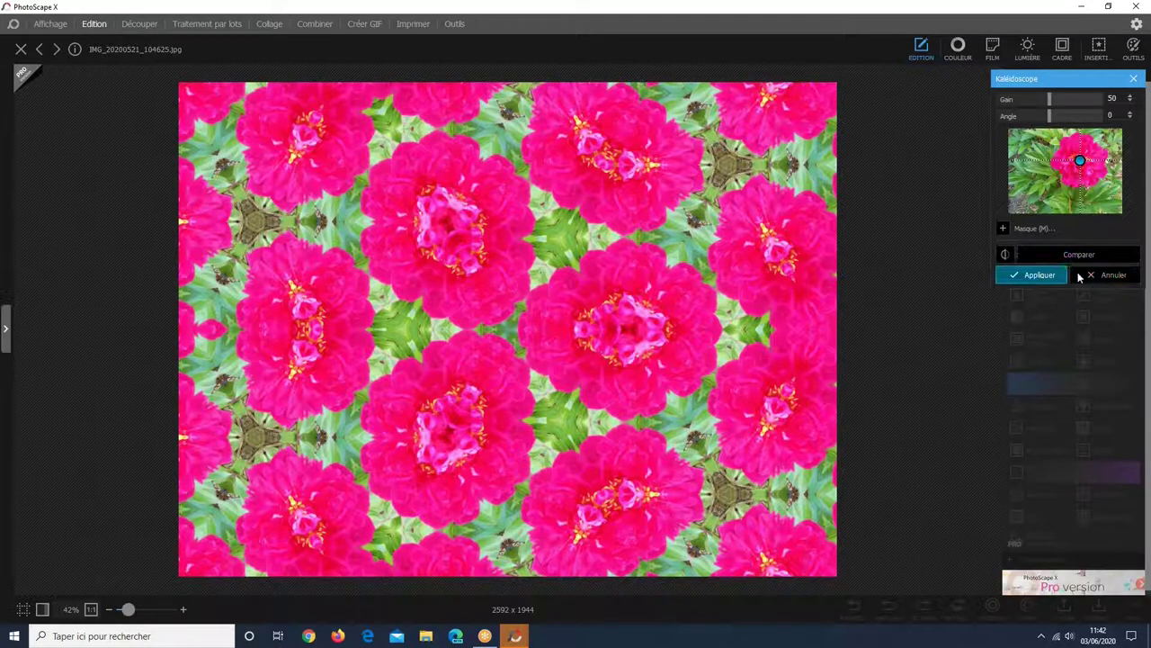
click(1113, 276)
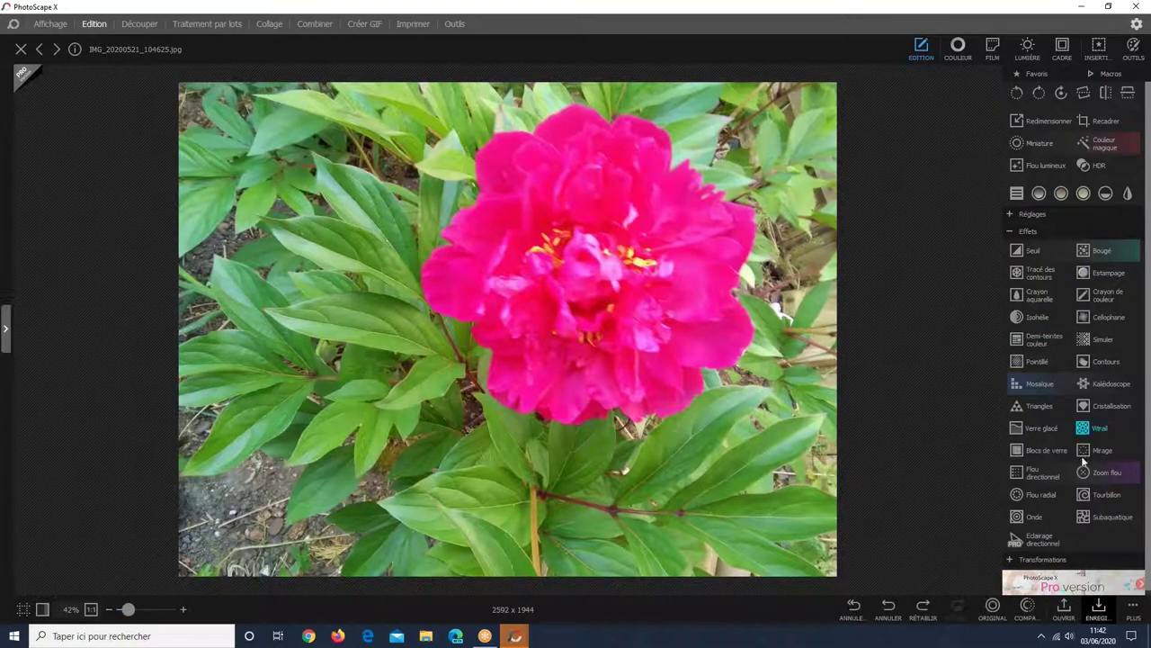
- Try the Vitrail effect with a radius of 80 and the shape option 3, and cancel it
scroll(1044, 431, down, 1)
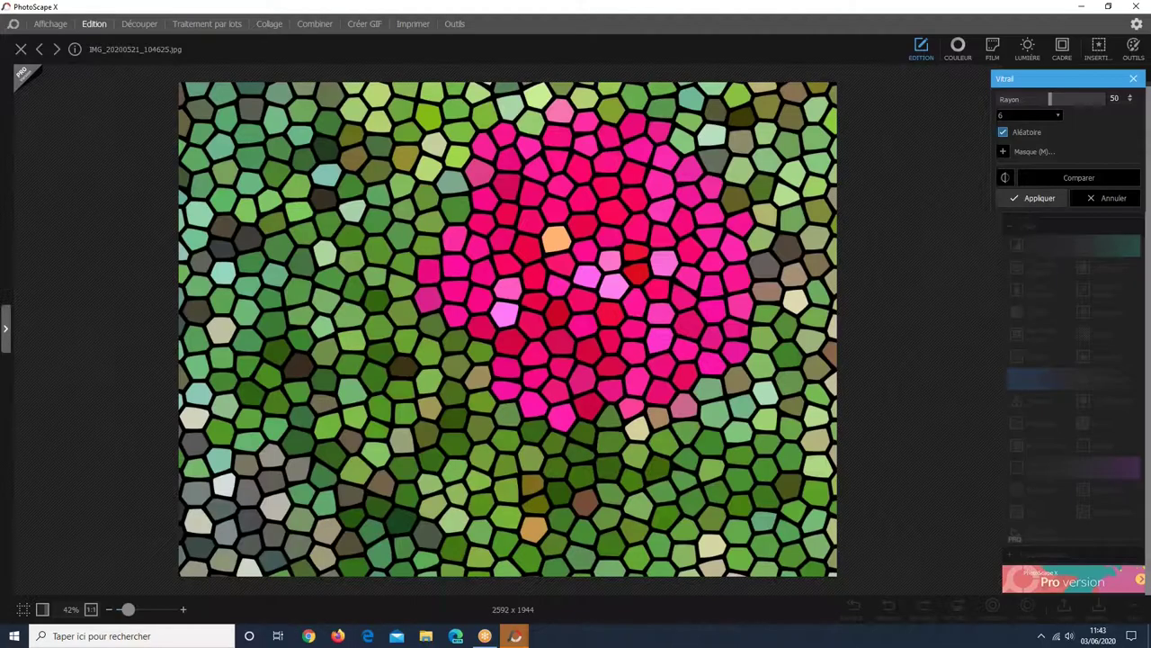
click(1049, 96)
click(1083, 97)
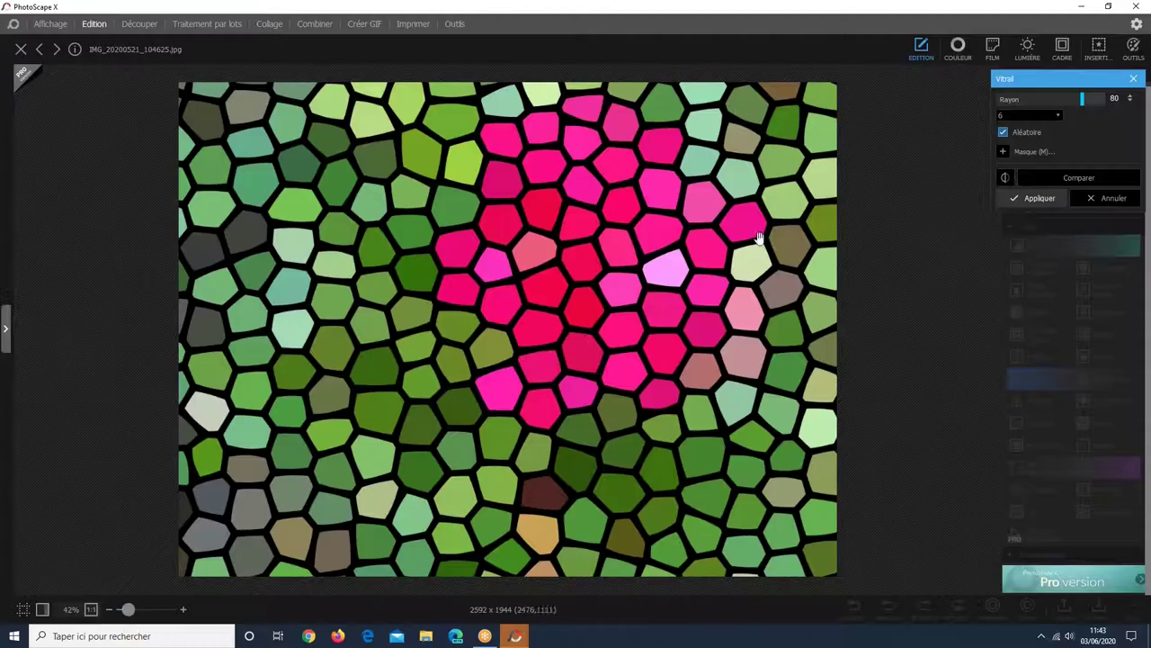
click(1058, 115)
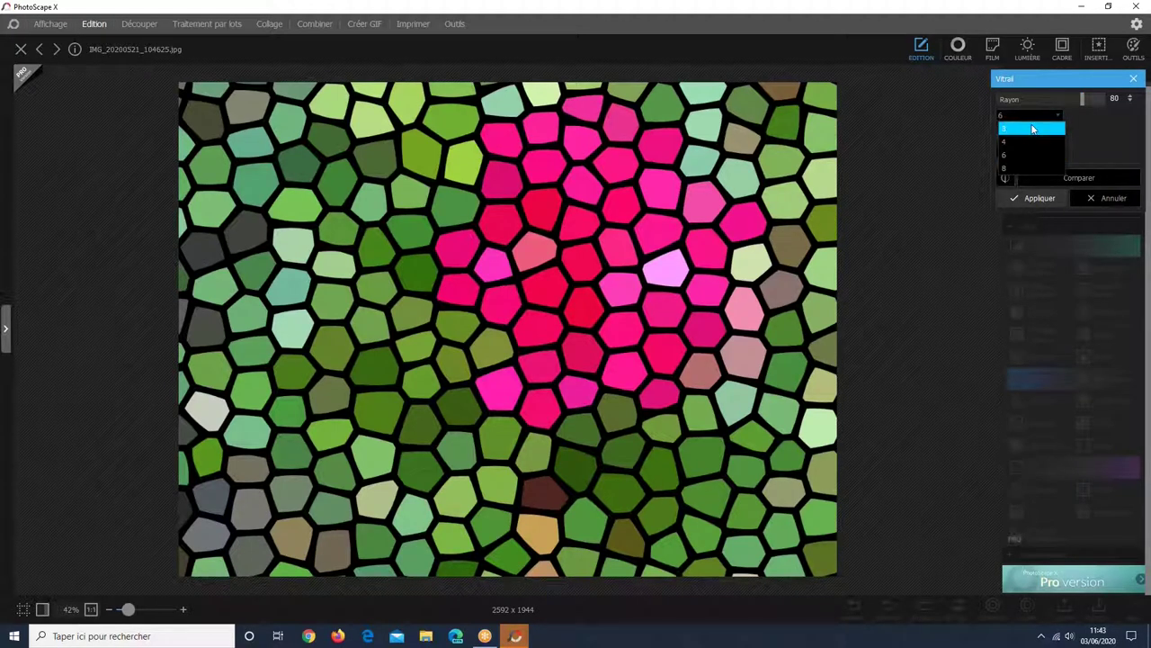
click(1033, 130)
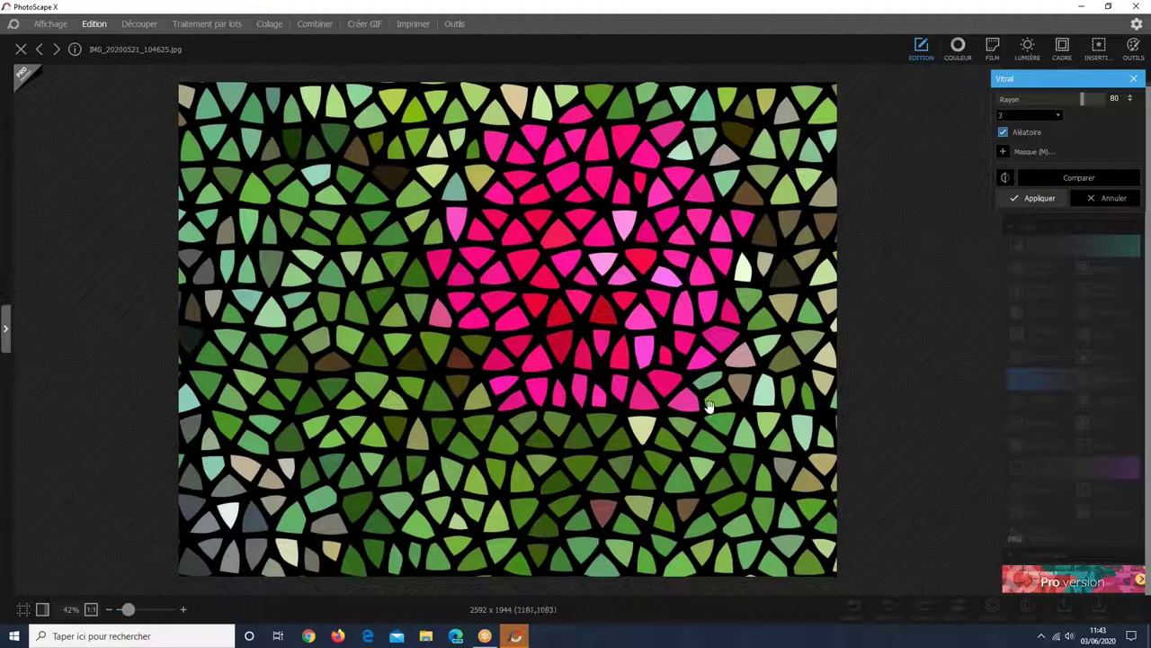
click(1103, 199)
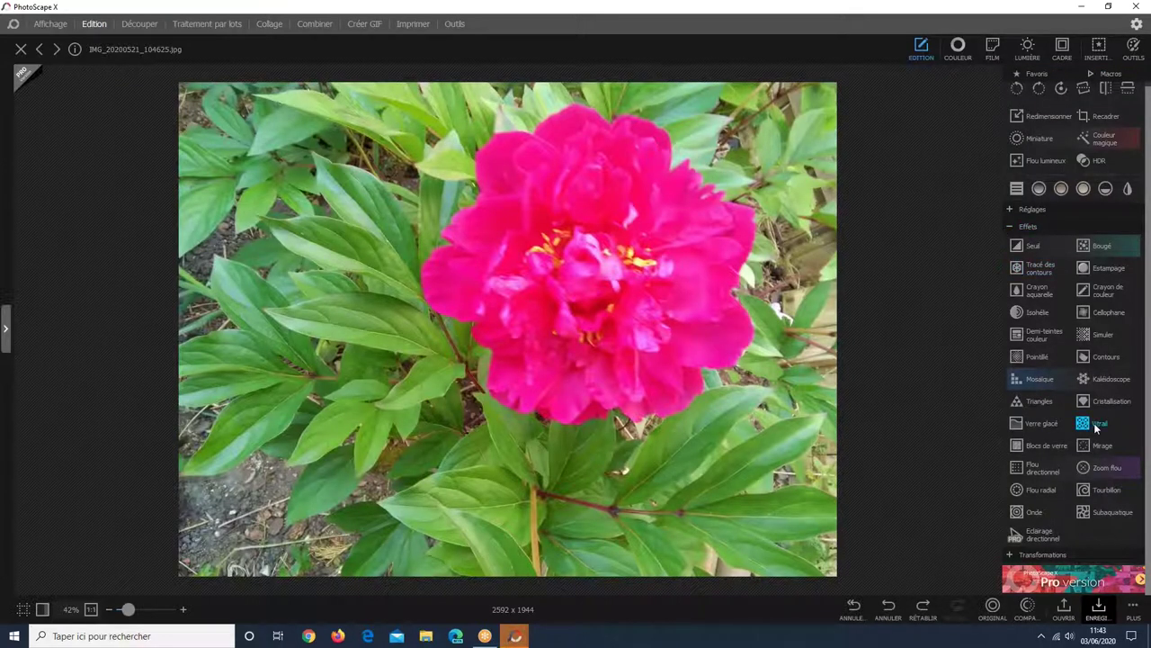
- Try the Subaquatique effect with the turbulence set to 70, compare it with the original photo, and cancel it
click(1101, 506)
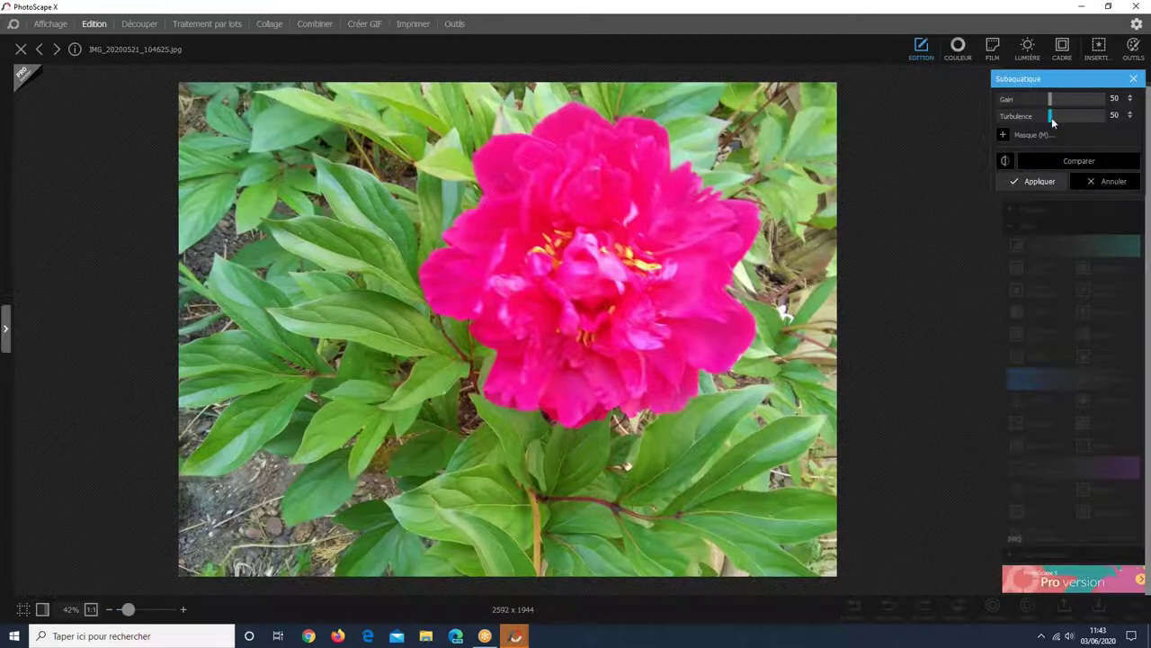
drag(1052, 117, 1074, 115)
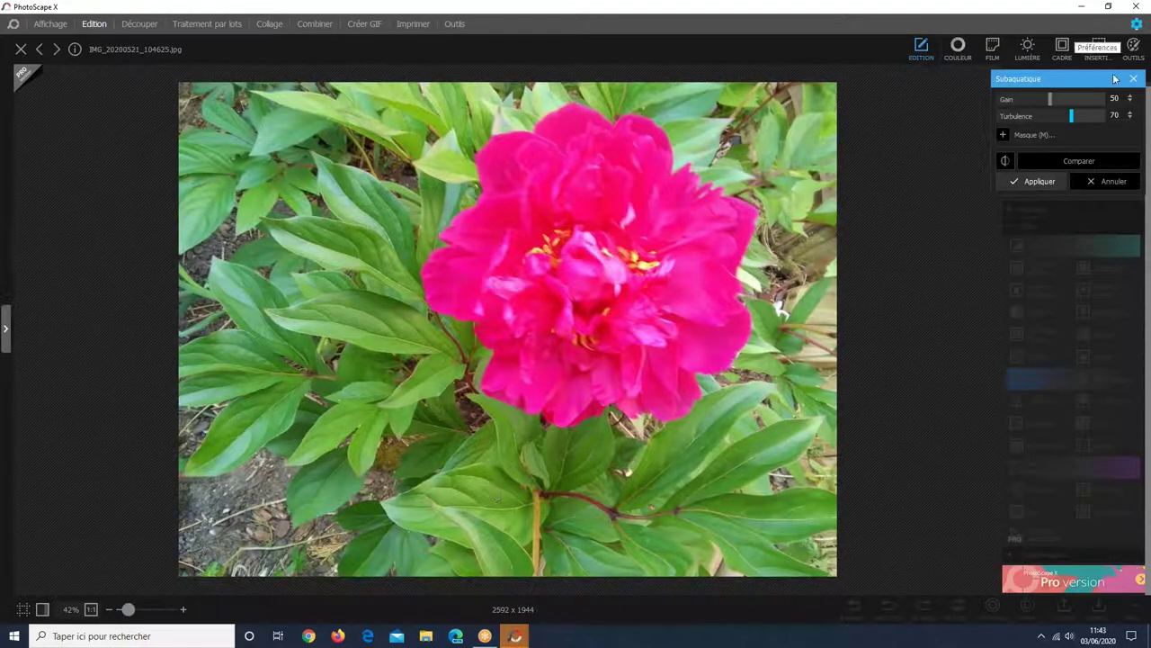
click(1072, 163)
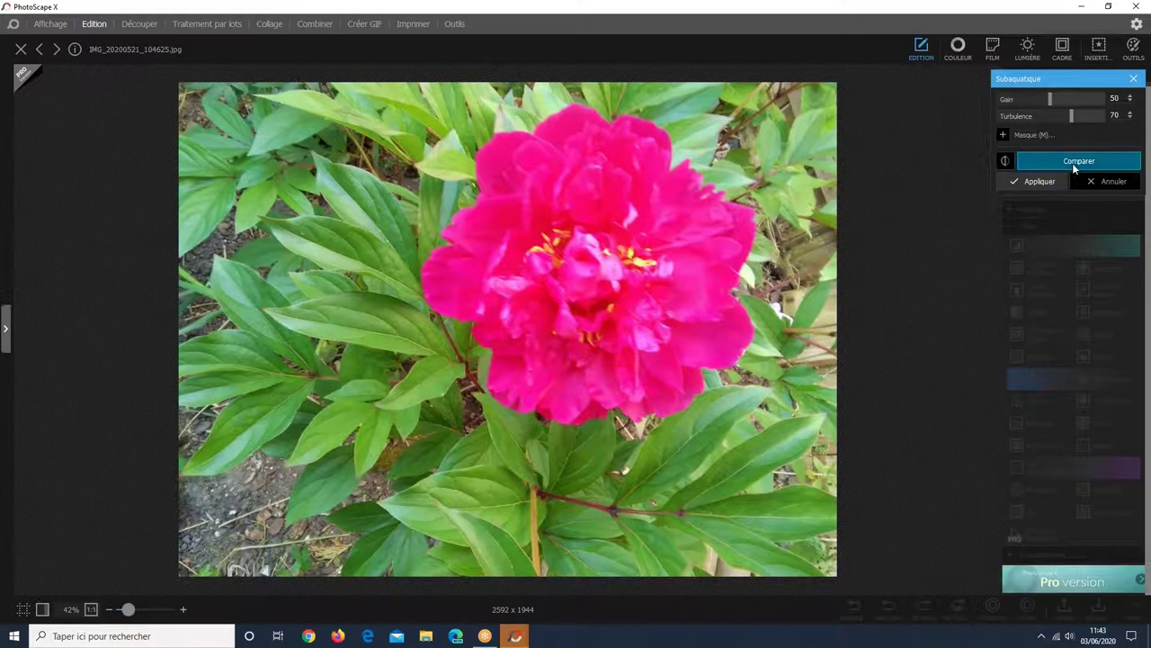
click(1072, 163)
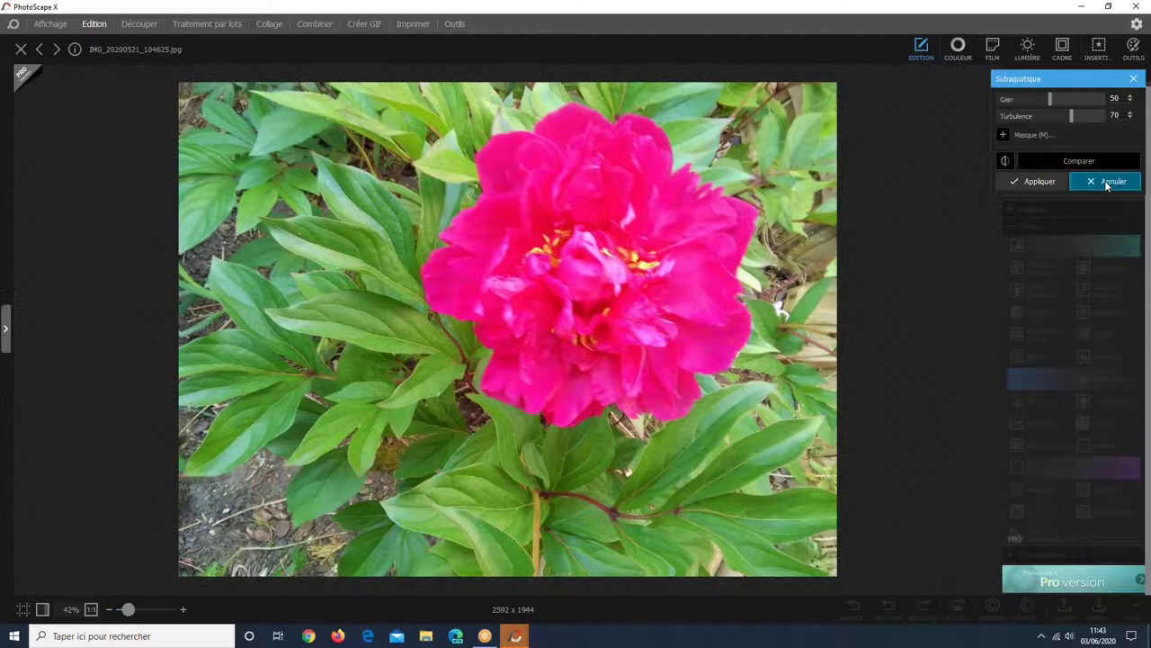
click(1108, 182)
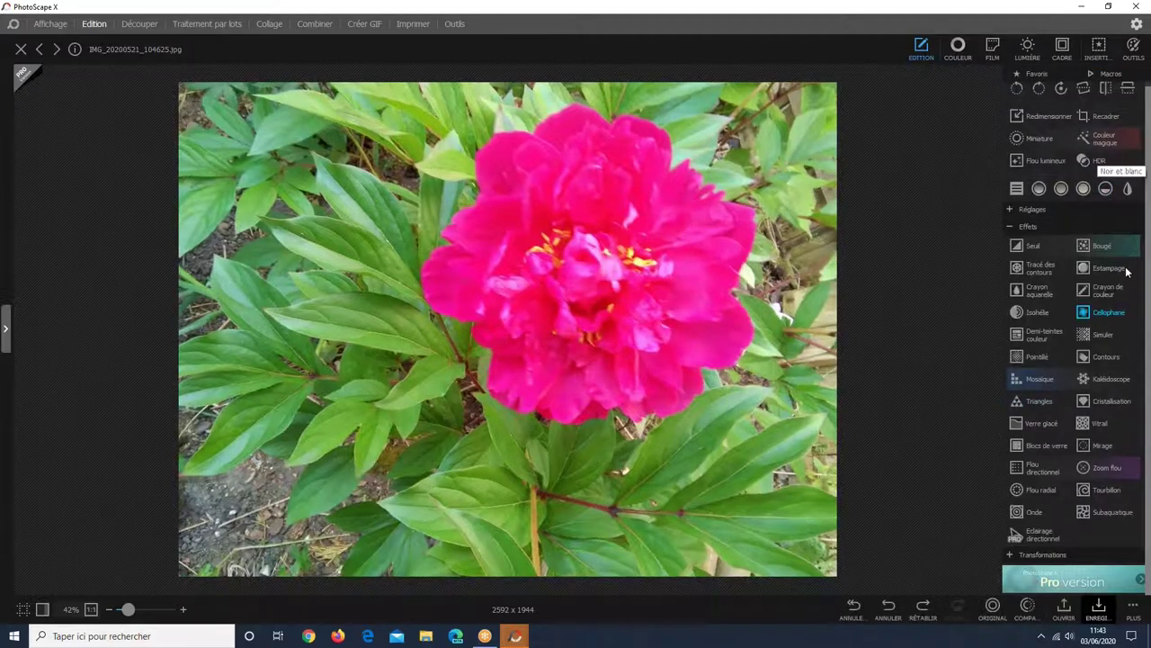
- Try the Objectif 180° transformation with its centre moved onto the leaves beside the flower, and cancel it
click(1010, 230)
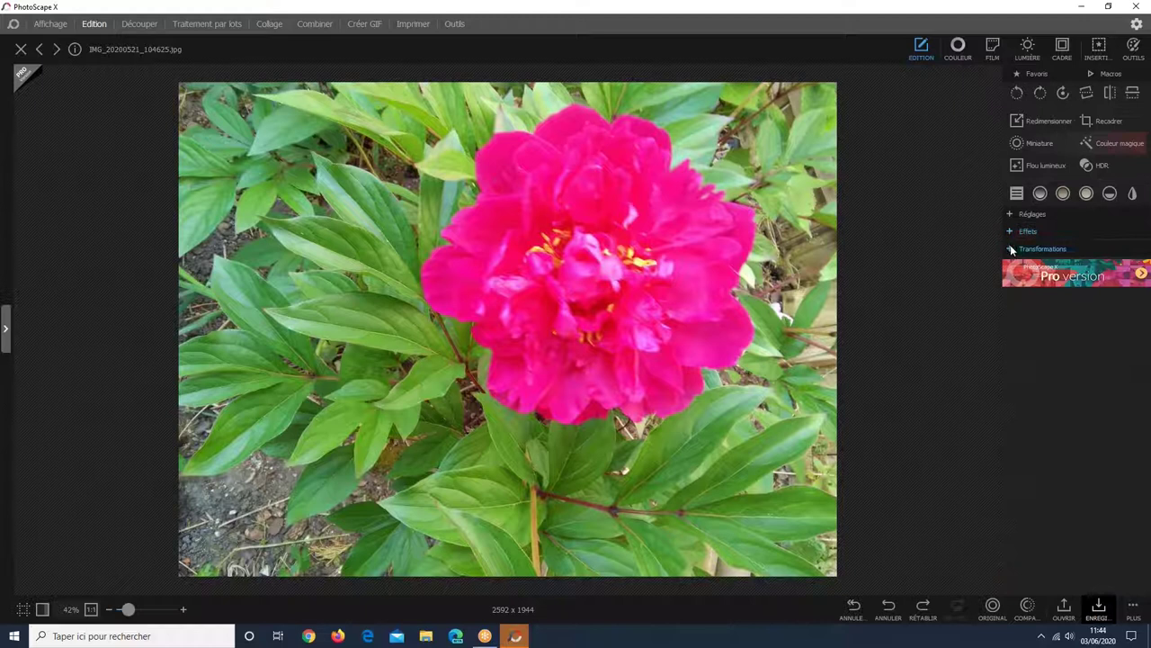
click(1011, 250)
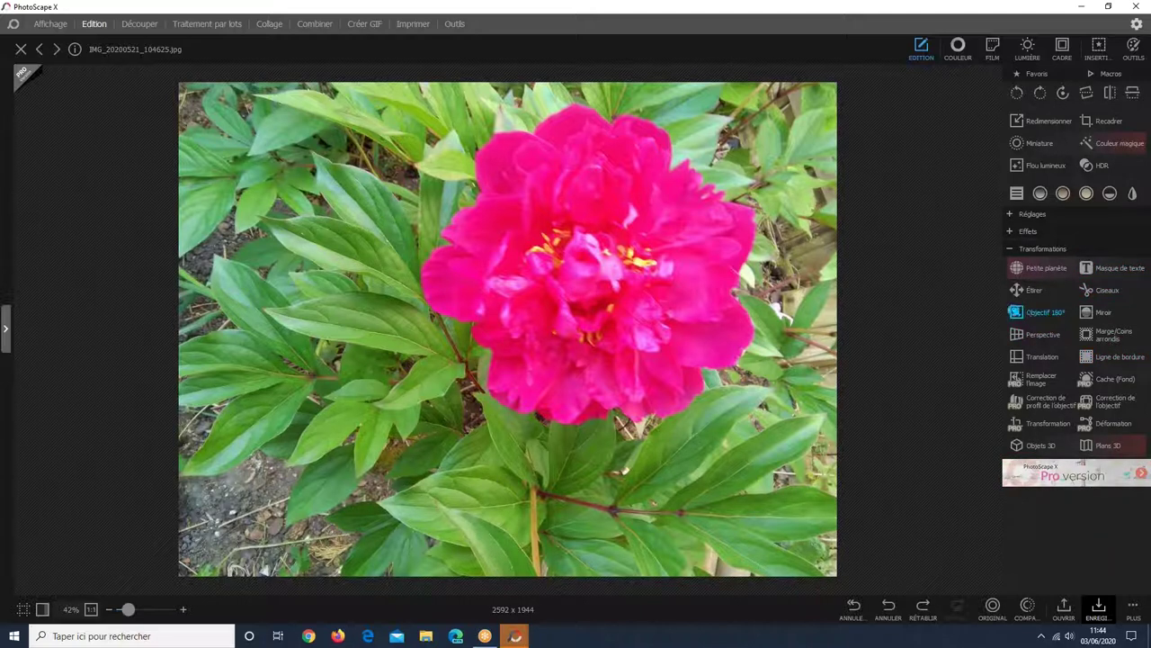
click(1035, 313)
drag(1065, 134, 1049, 161)
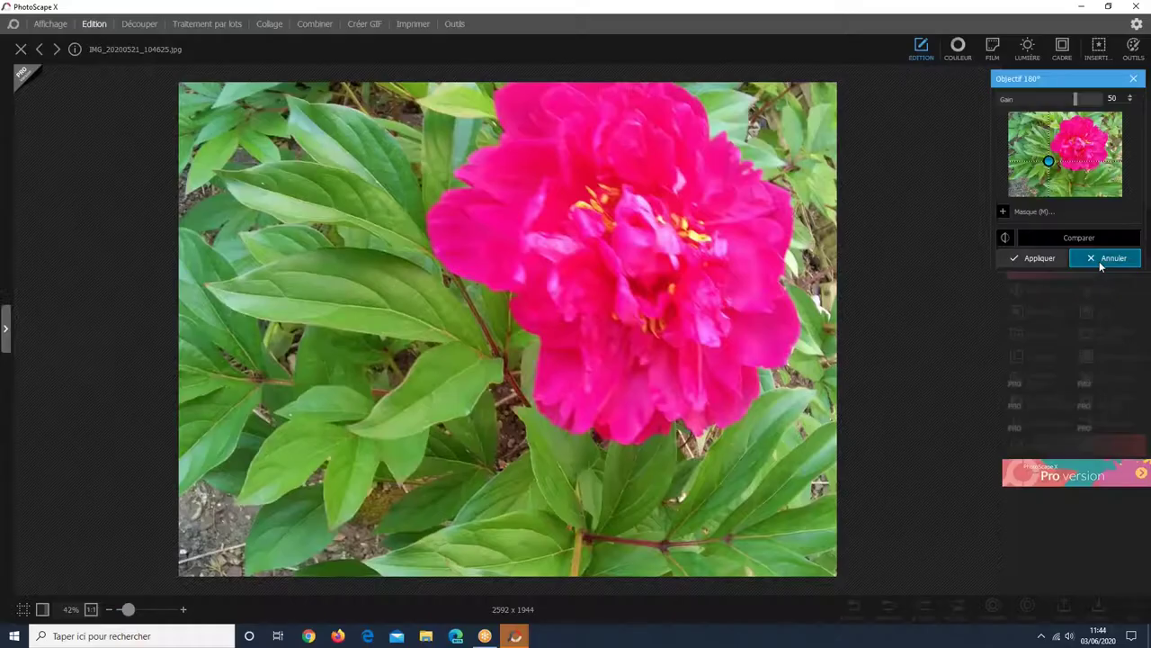
click(1099, 260)
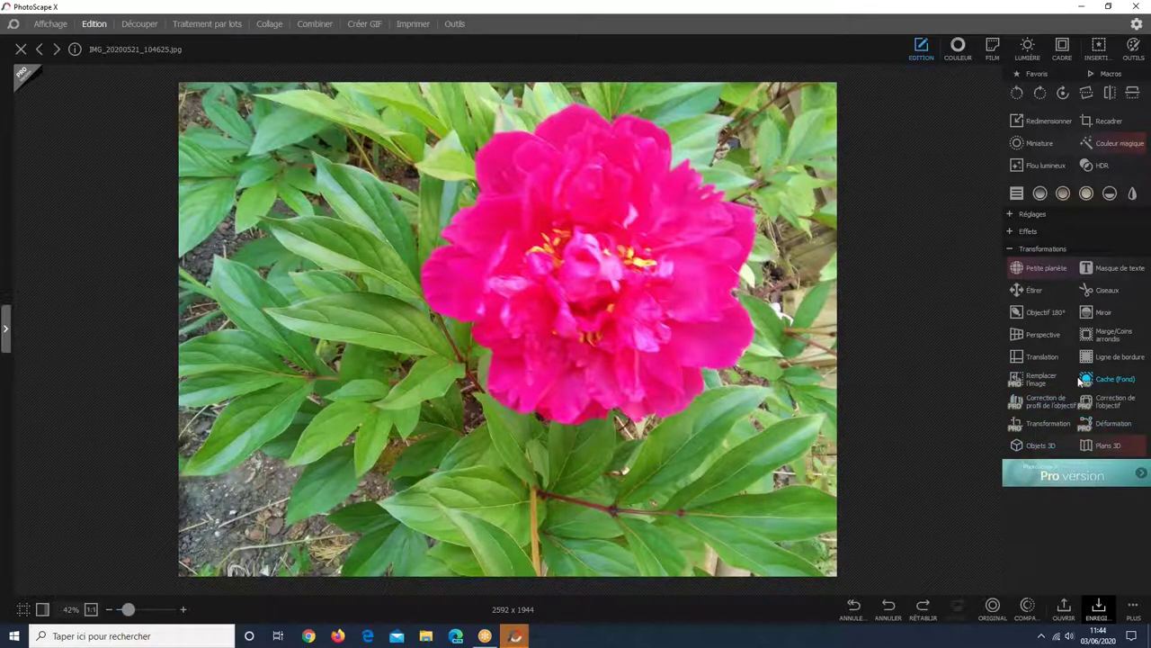
- Try the Plans 3D transformation with the rounded shape and the three-panel folded shape, and cancel it
click(1108, 446)
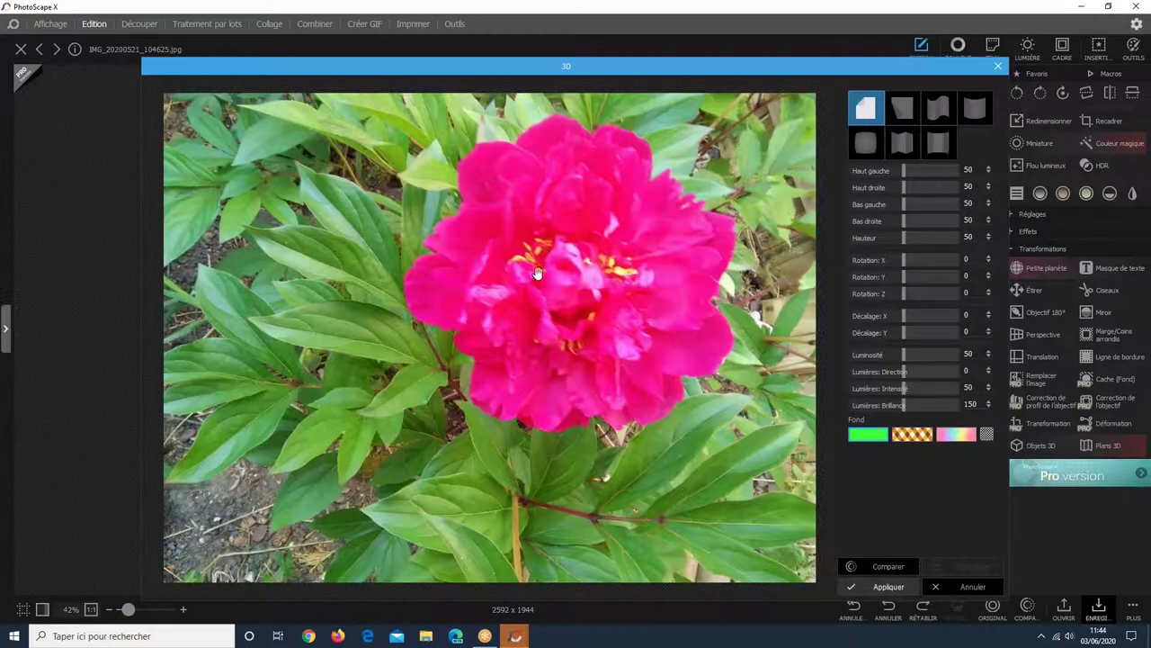
click(865, 142)
click(900, 146)
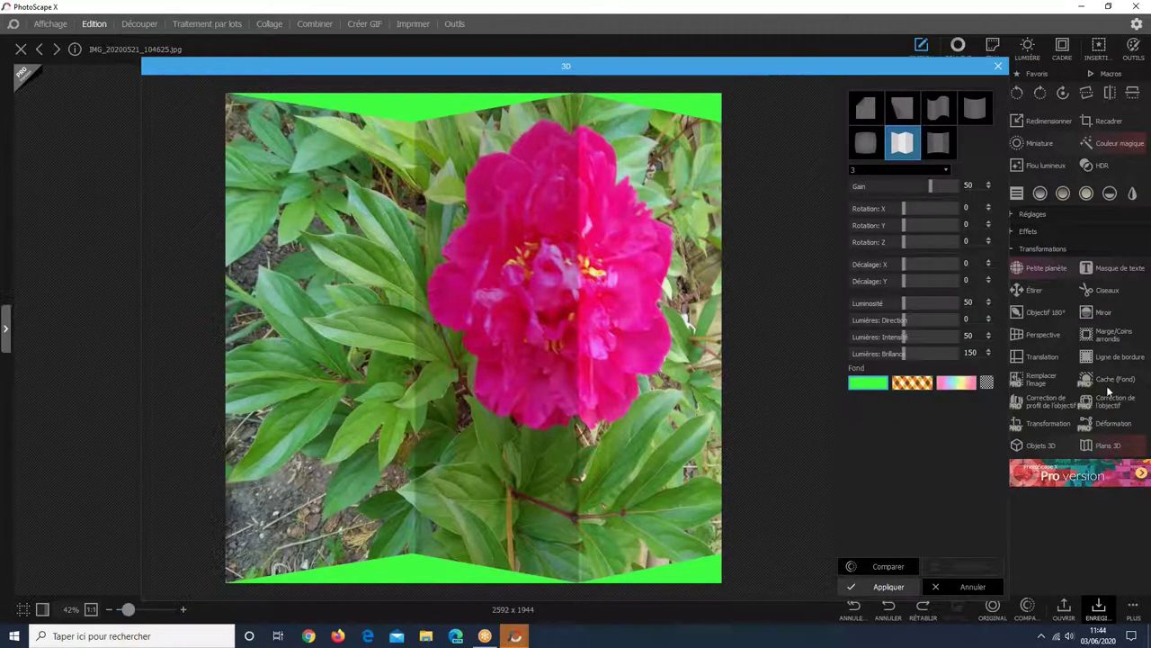
click(956, 584)
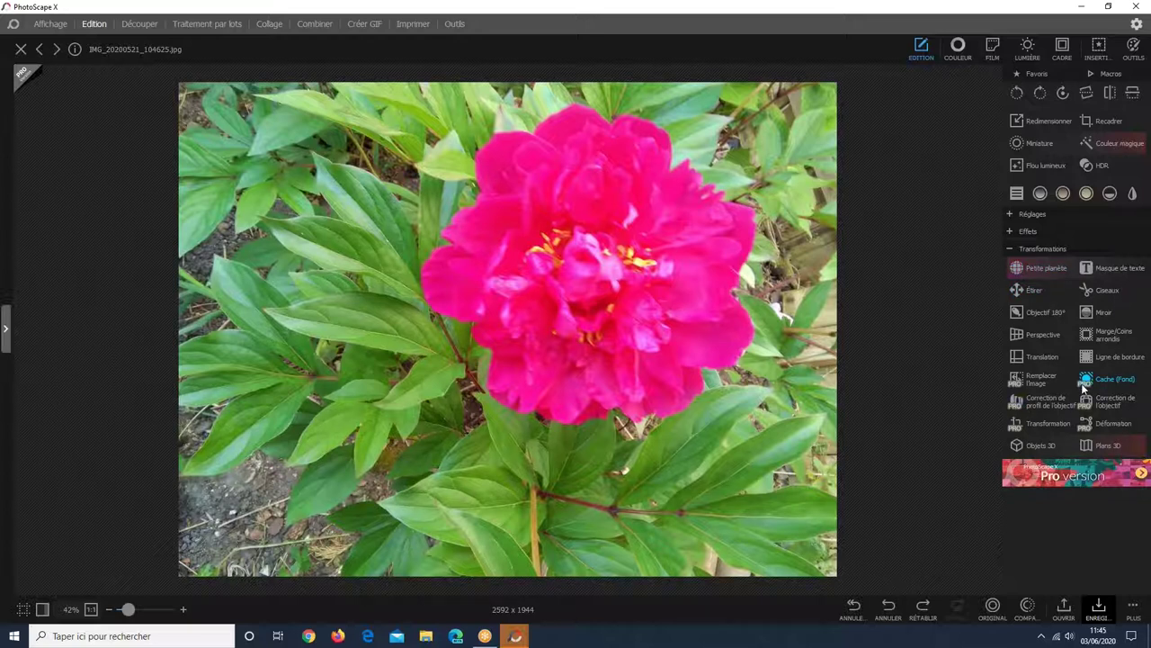
- Add a 20% margin on all sides of the photo and round its corners by 28% with Marge/Coins arrondis
click(1103, 334)
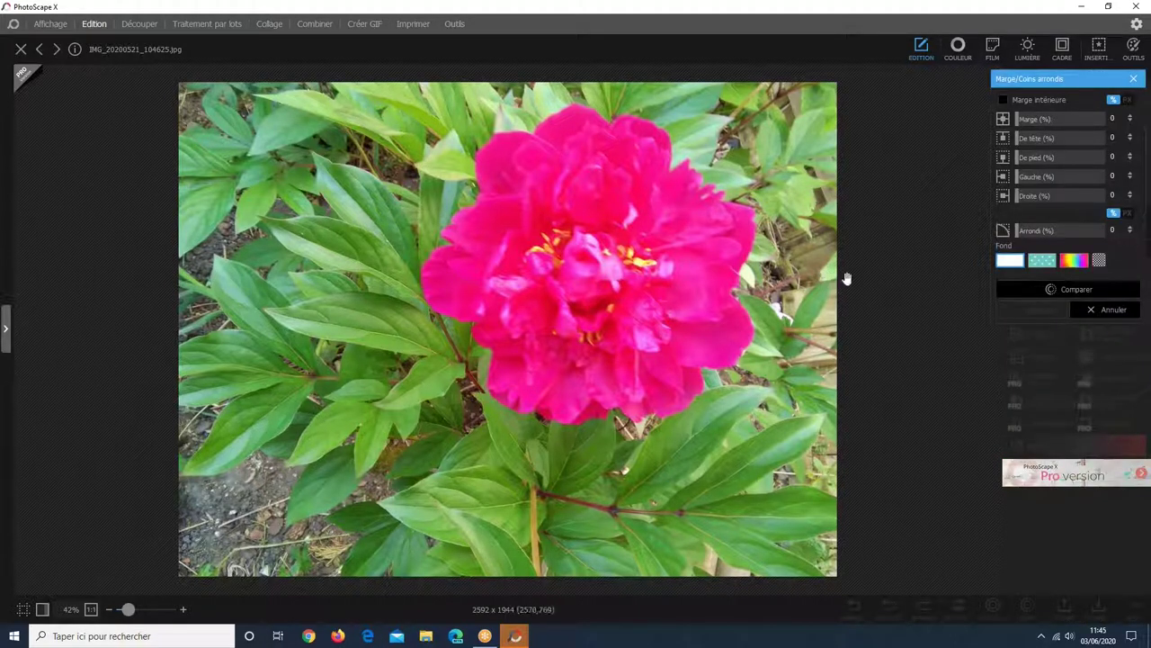
mouse_move(1021, 120)
mouse_down()
mouse_move(1056, 122)
mouse_move(1037, 121)
mouse_up()
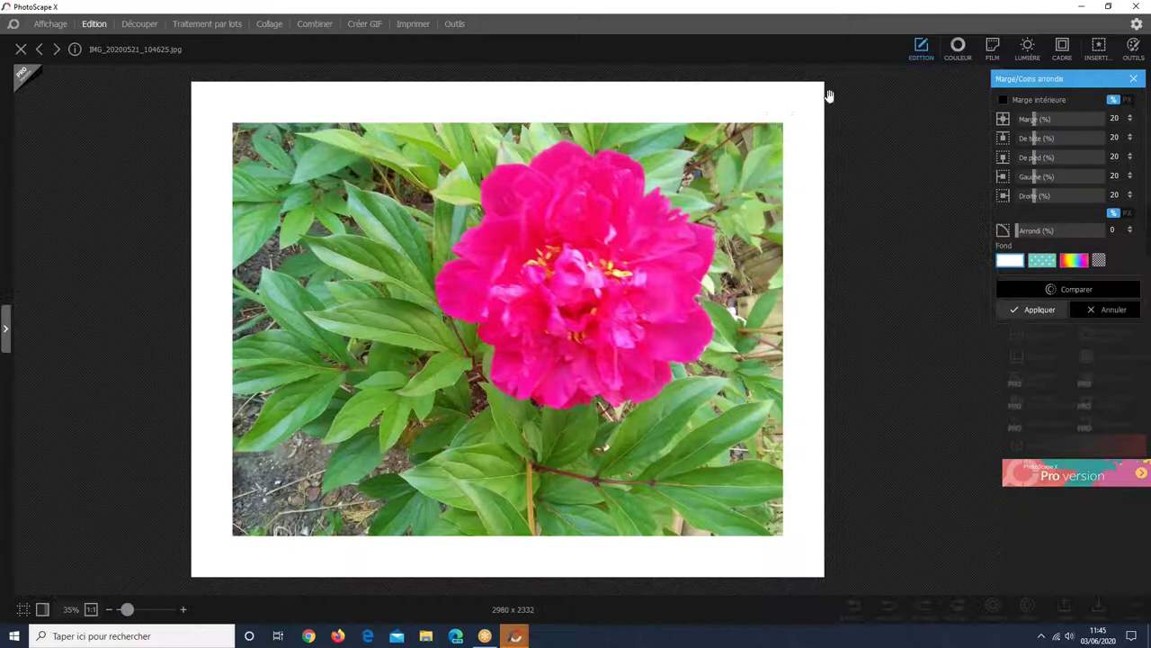
drag(1018, 229, 1035, 230)
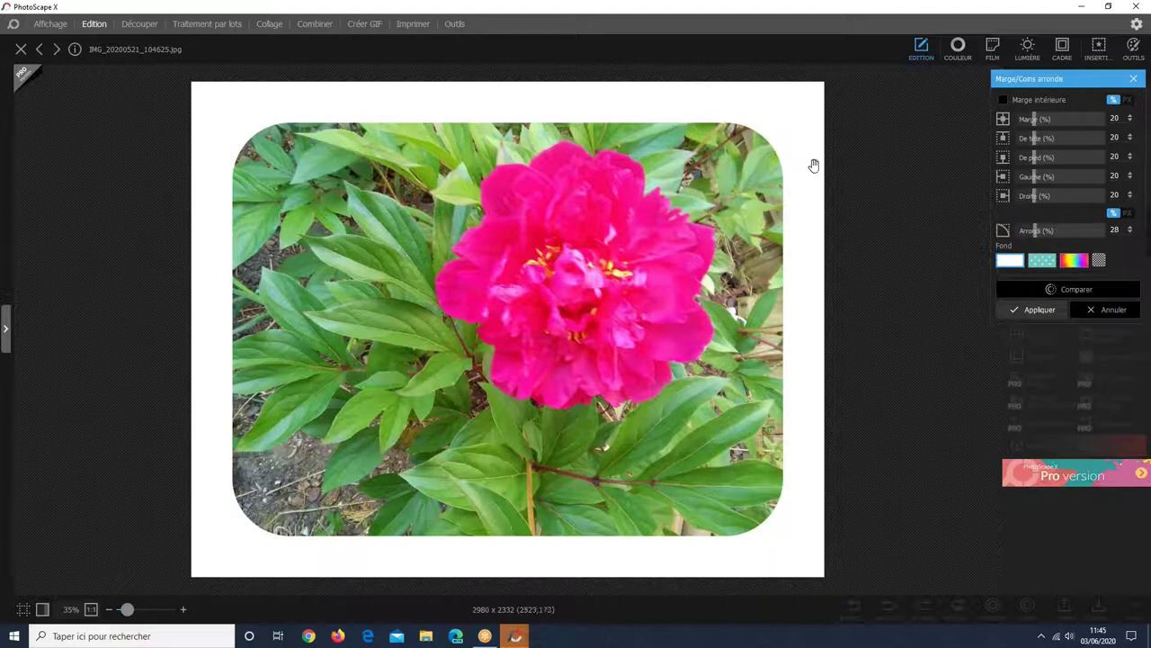
- Try a light blue (#80b3ff) margin background, and replace it with the turquoise dotted pattern at a scale of 54%
click(1011, 261)
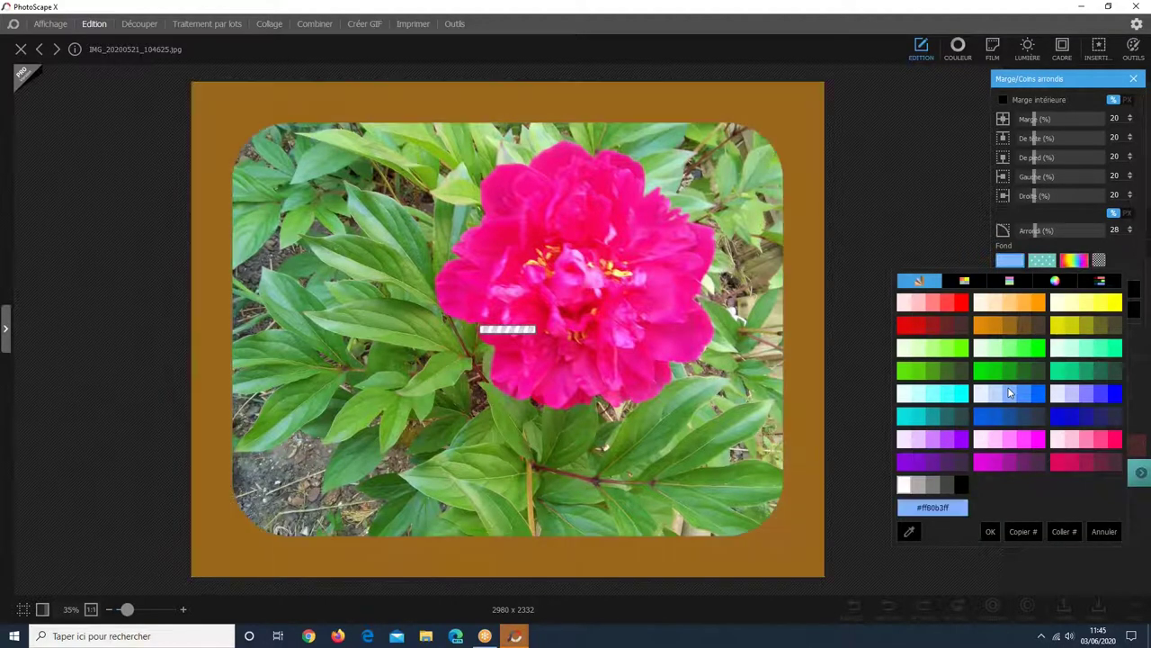
click(1015, 398)
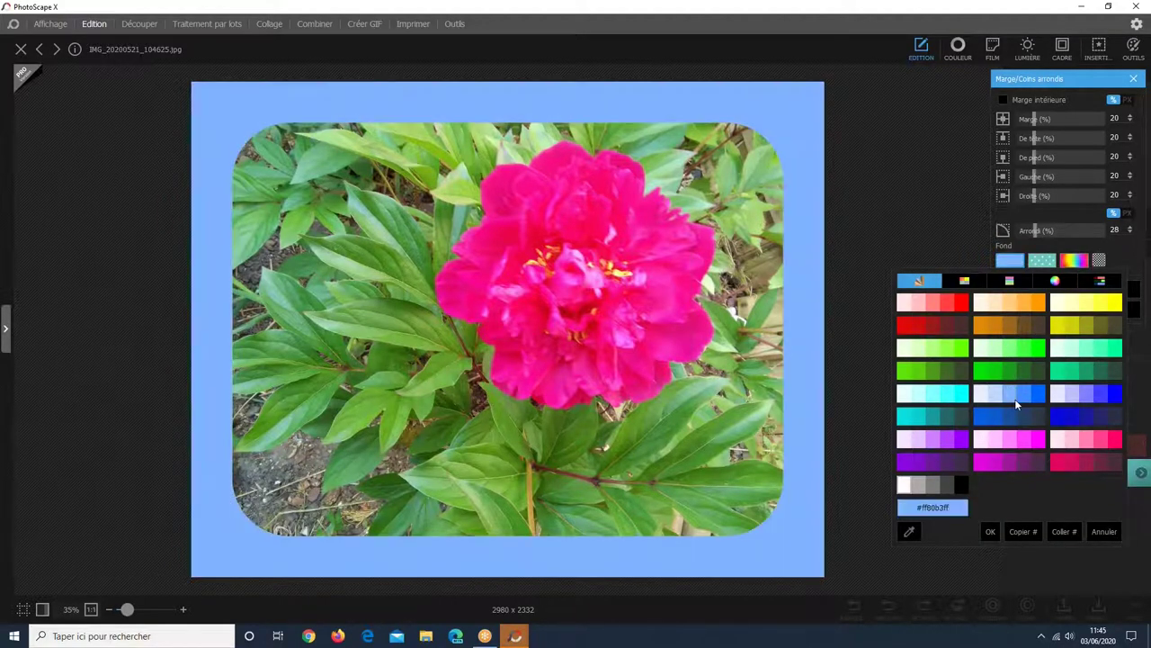
click(1041, 262)
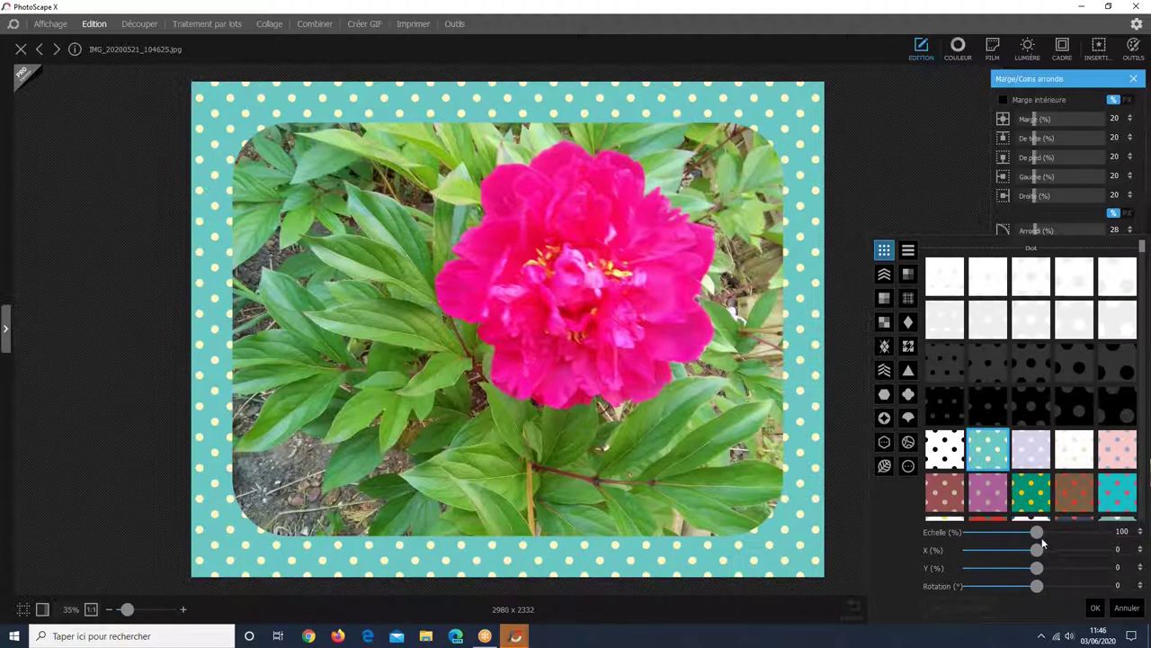
drag(1042, 533, 1098, 539)
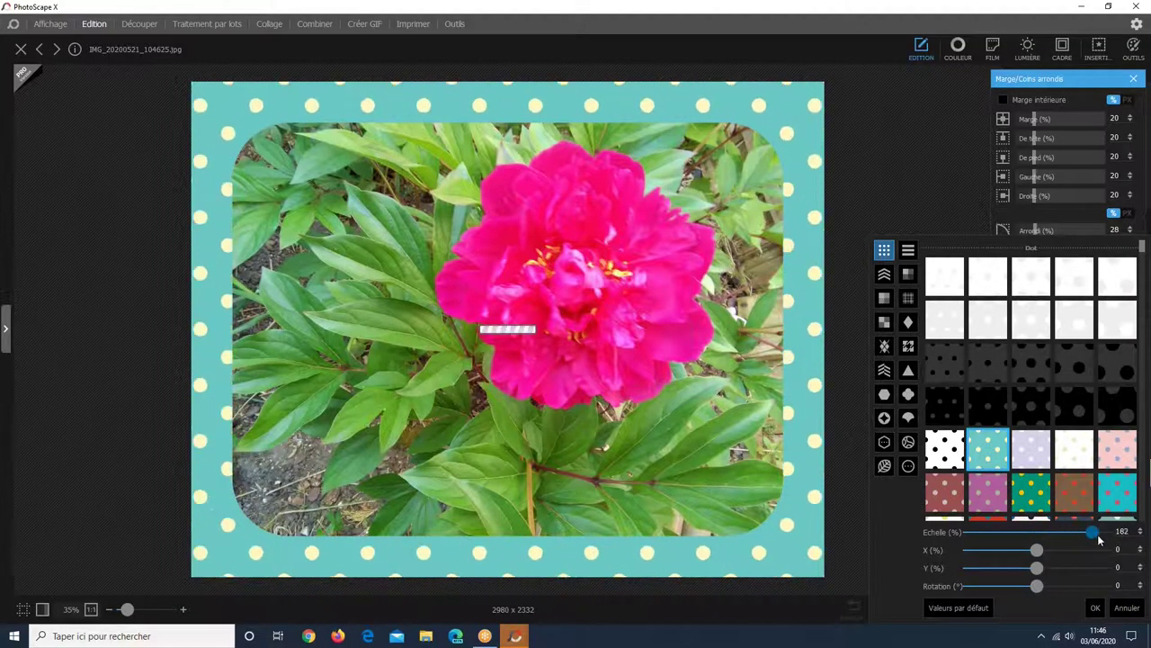
click(1008, 544)
click(986, 538)
click(976, 539)
click(980, 539)
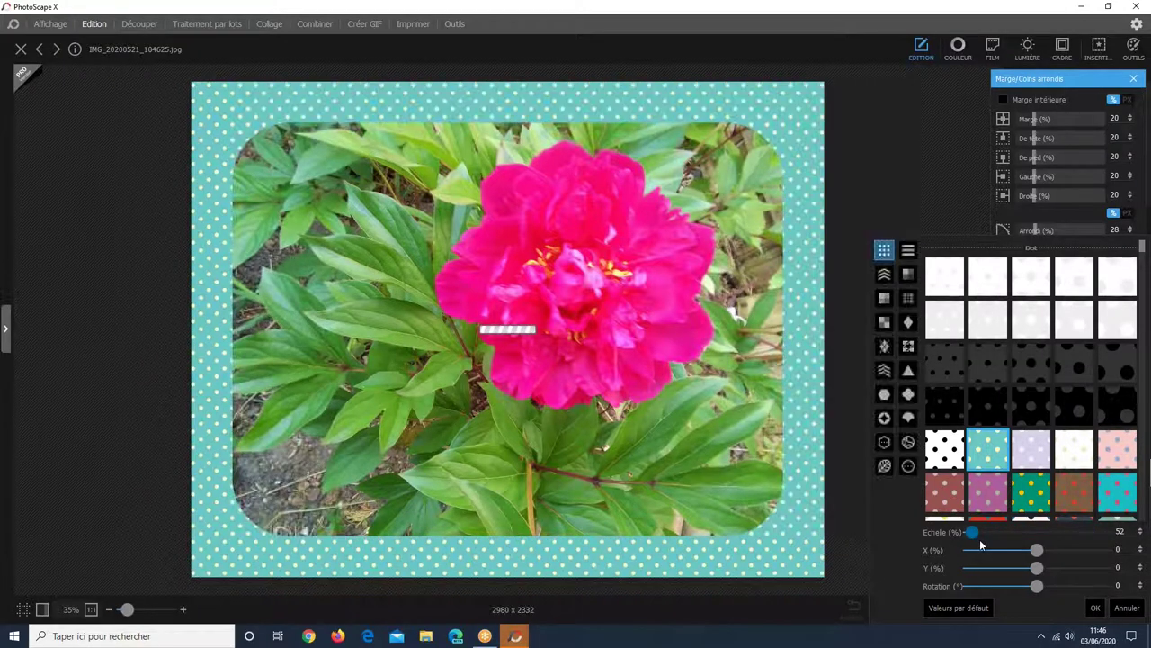
- Offset the margin's dotted pattern by -20% in X and 6% in Y, and rotate it to 116°
click(1041, 551)
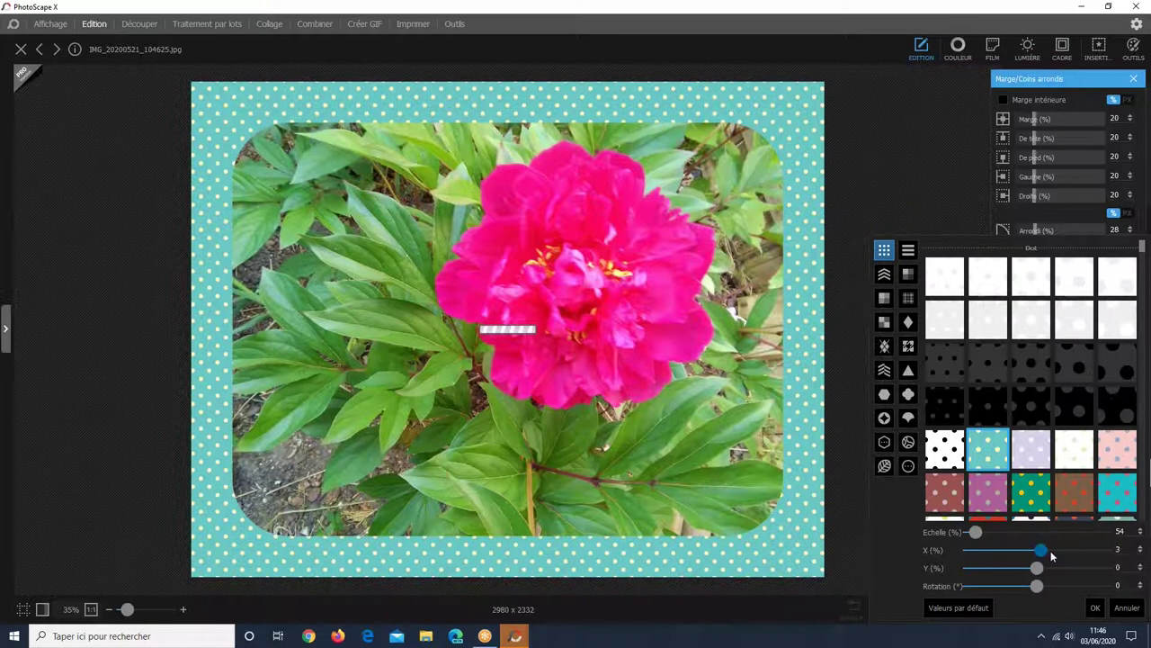
click(1051, 550)
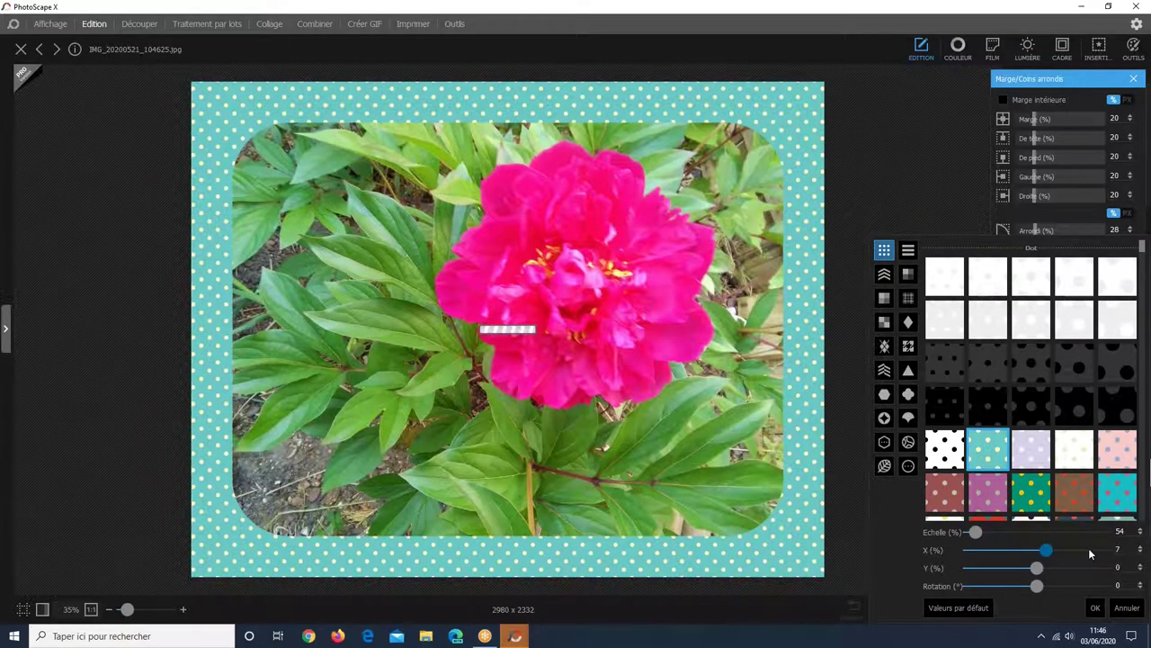
click(1016, 551)
drag(1018, 564, 1006, 569)
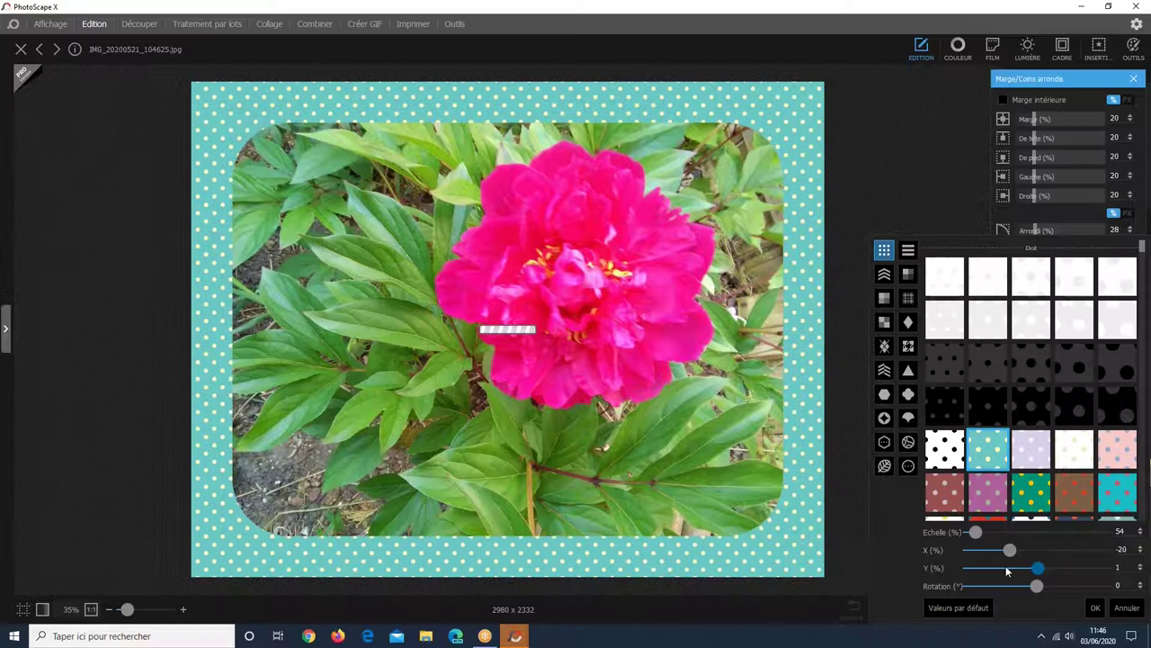
scroll(1005, 568, up, 5)
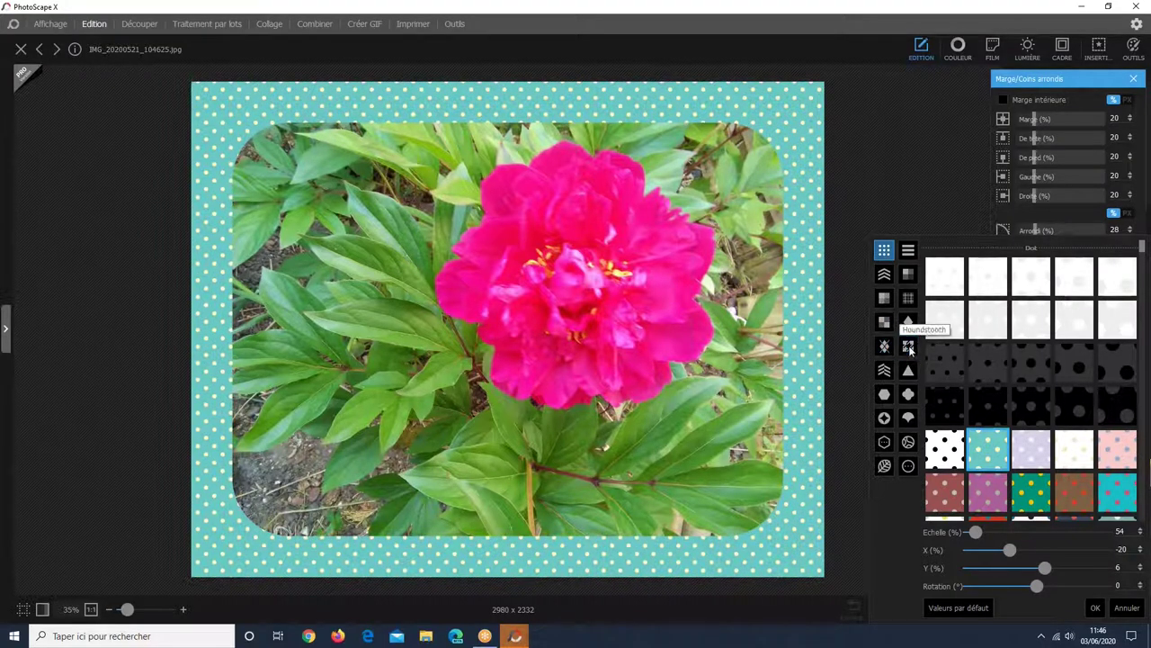
scroll(1042, 588, up, 8)
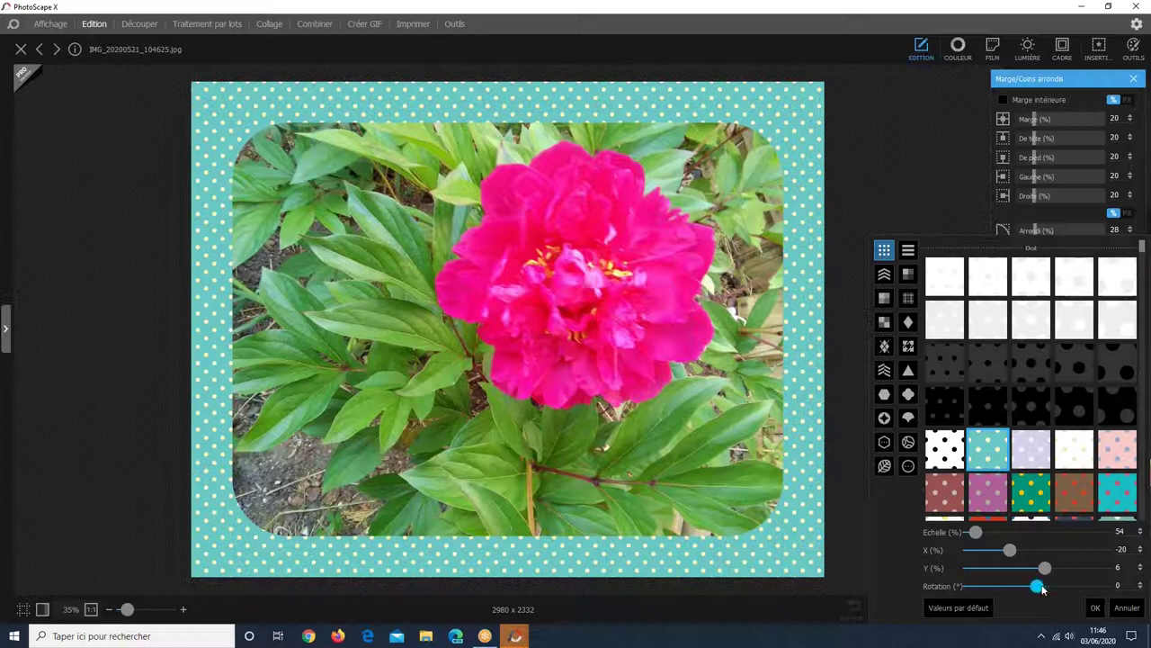
scroll(1054, 584, up, 10)
scroll(1073, 588, up, 15)
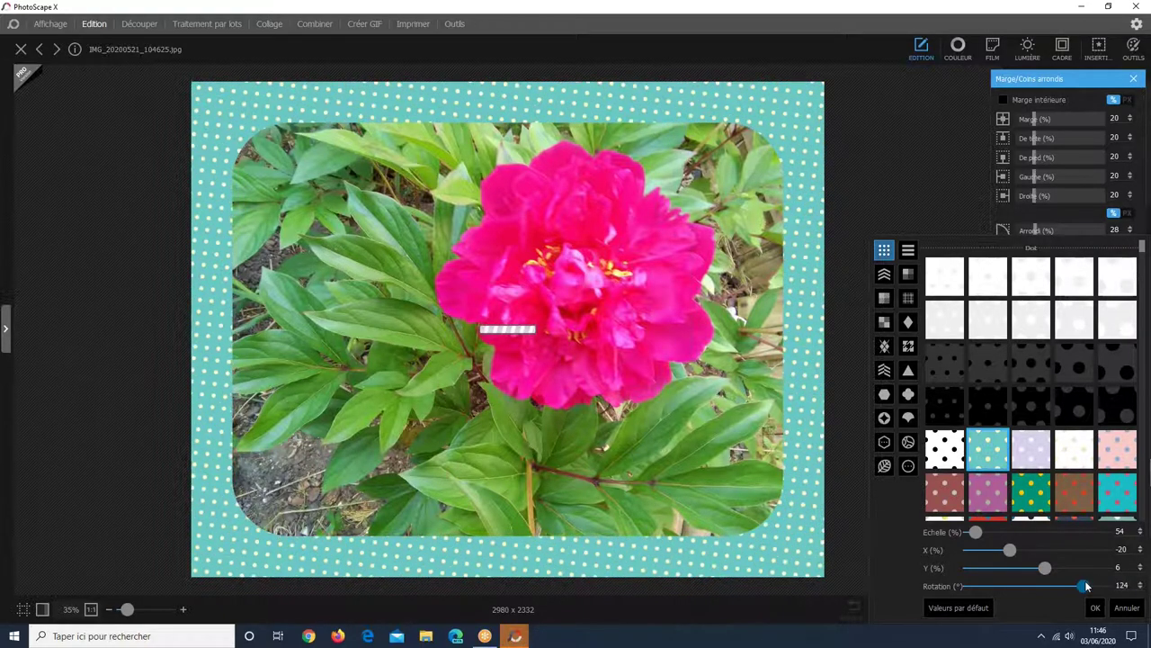
scroll(1087, 585, down, 4)
- Fill the margin with the navy, blue and beige Argyle pattern, with Y at -12% and rotation at 10°
click(908, 393)
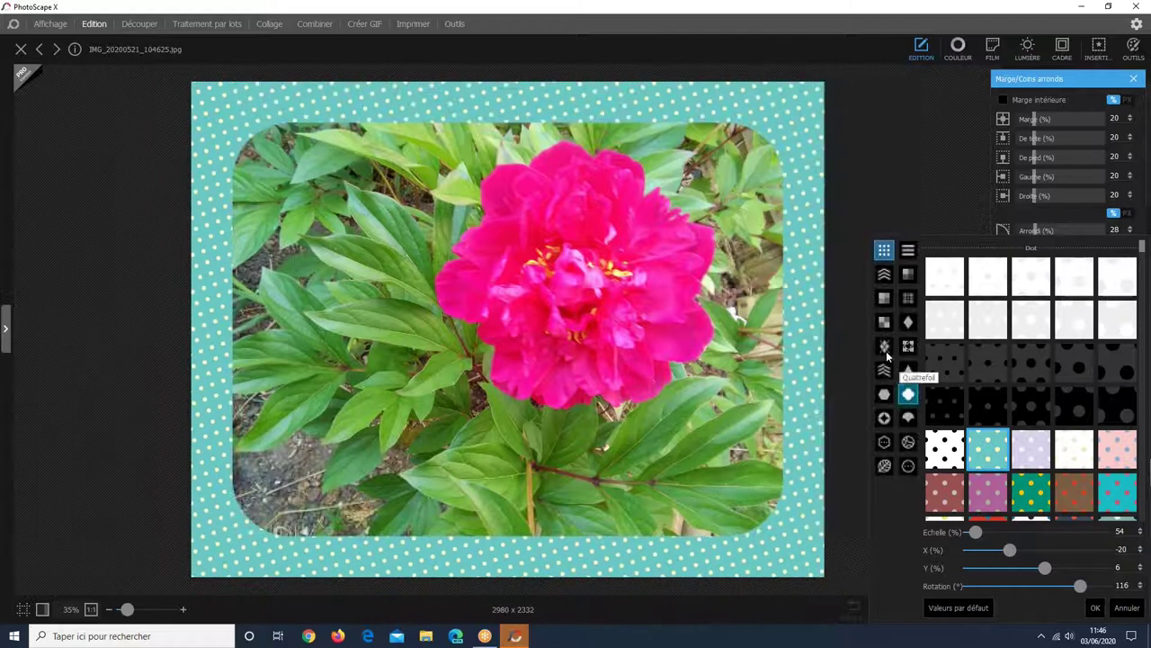
click(885, 346)
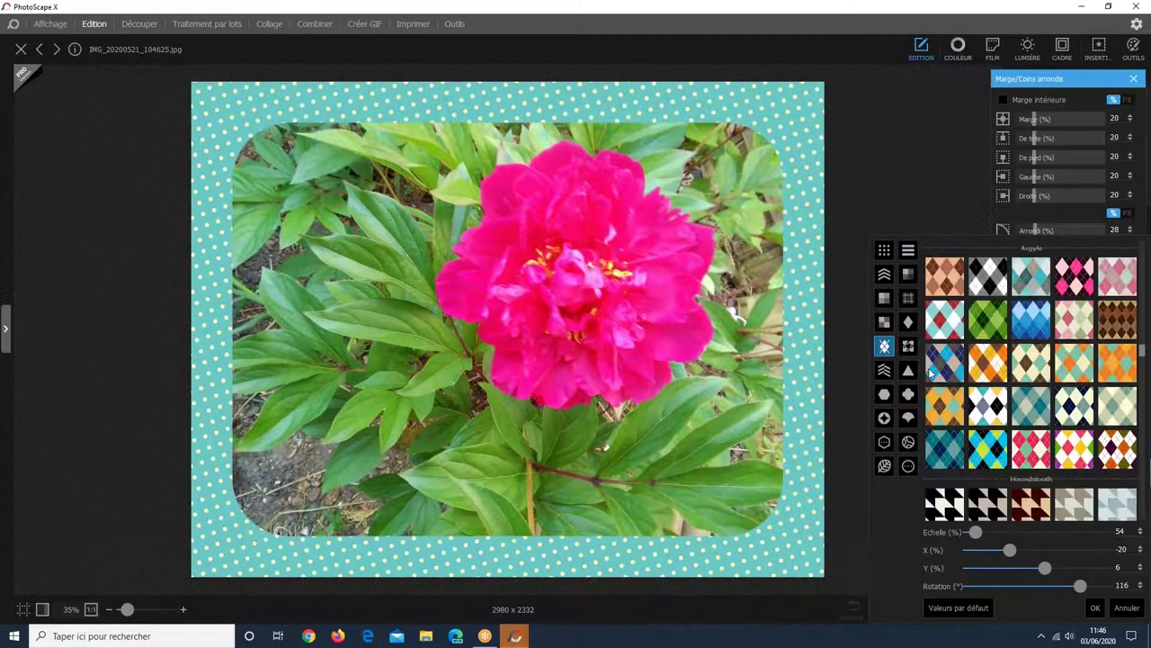
click(942, 370)
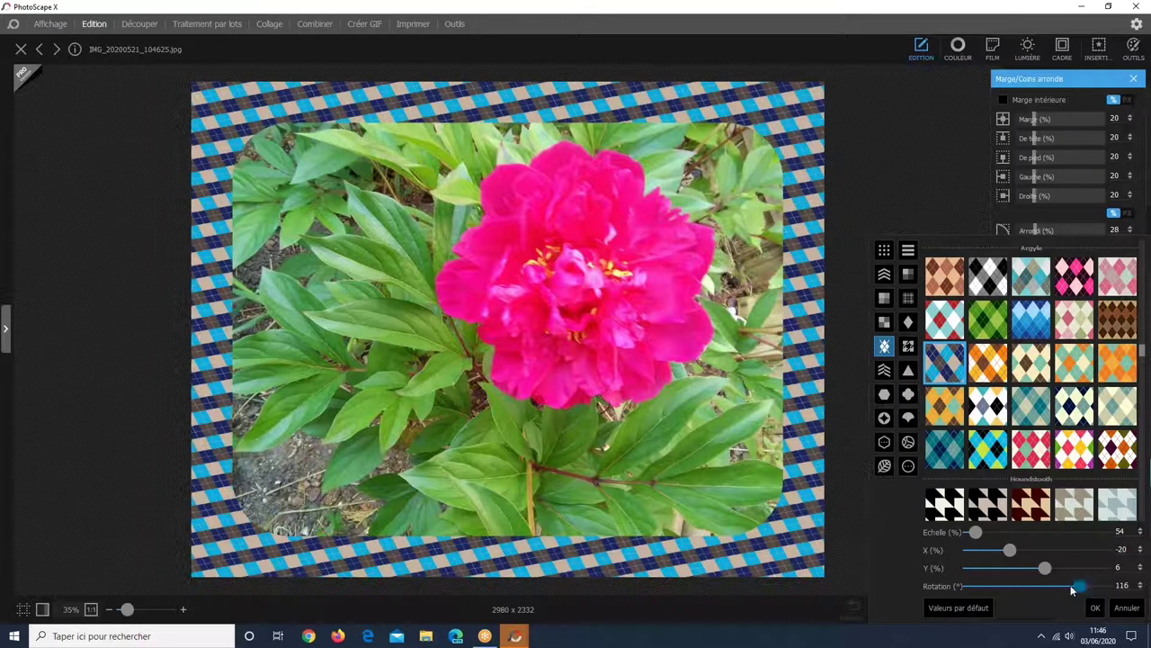
scroll(1070, 586, down, 10)
drag(1071, 589, 1019, 565)
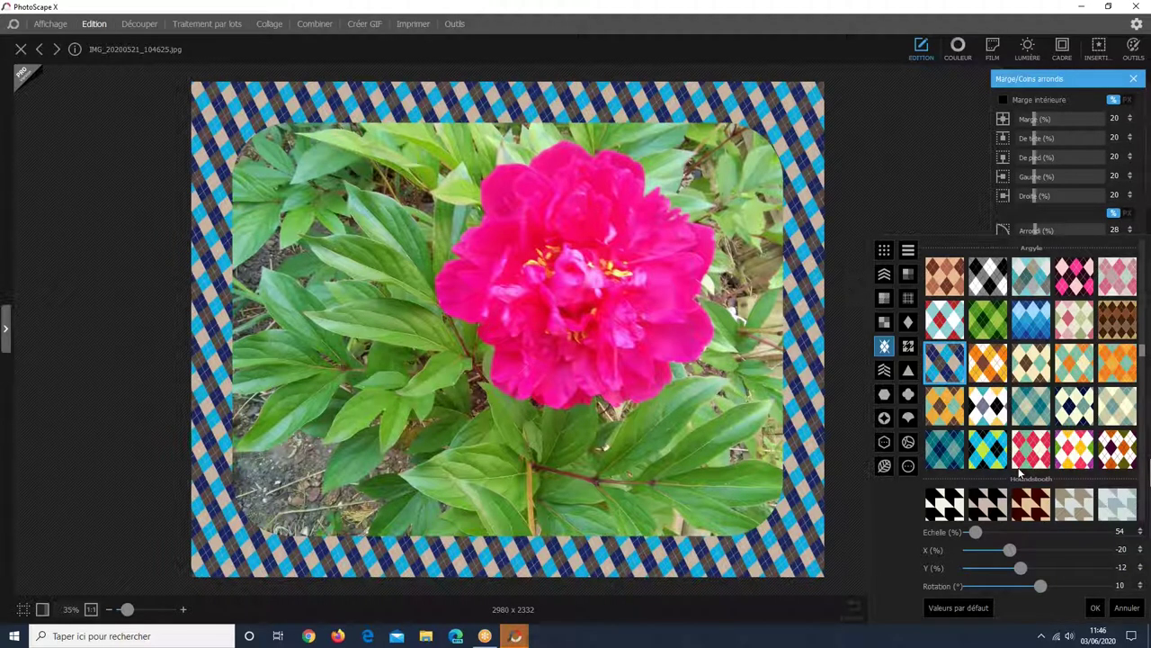
- Switch the margin background back to the turquoise dotted pattern from the Dot category
click(884, 249)
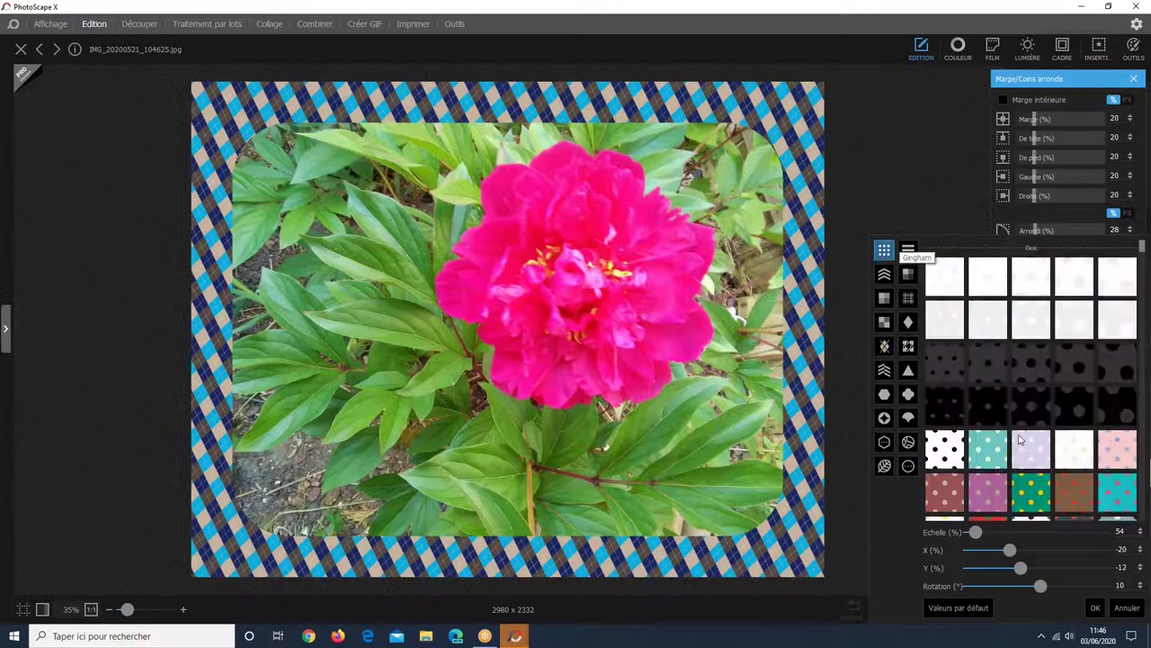
click(988, 449)
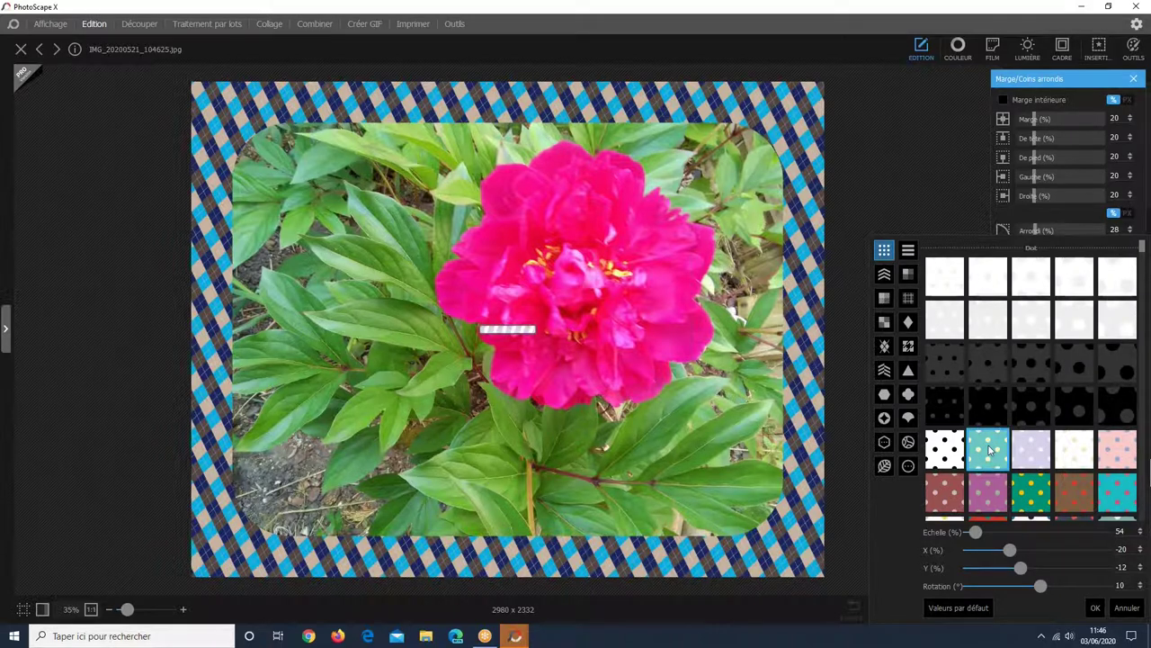
click(932, 209)
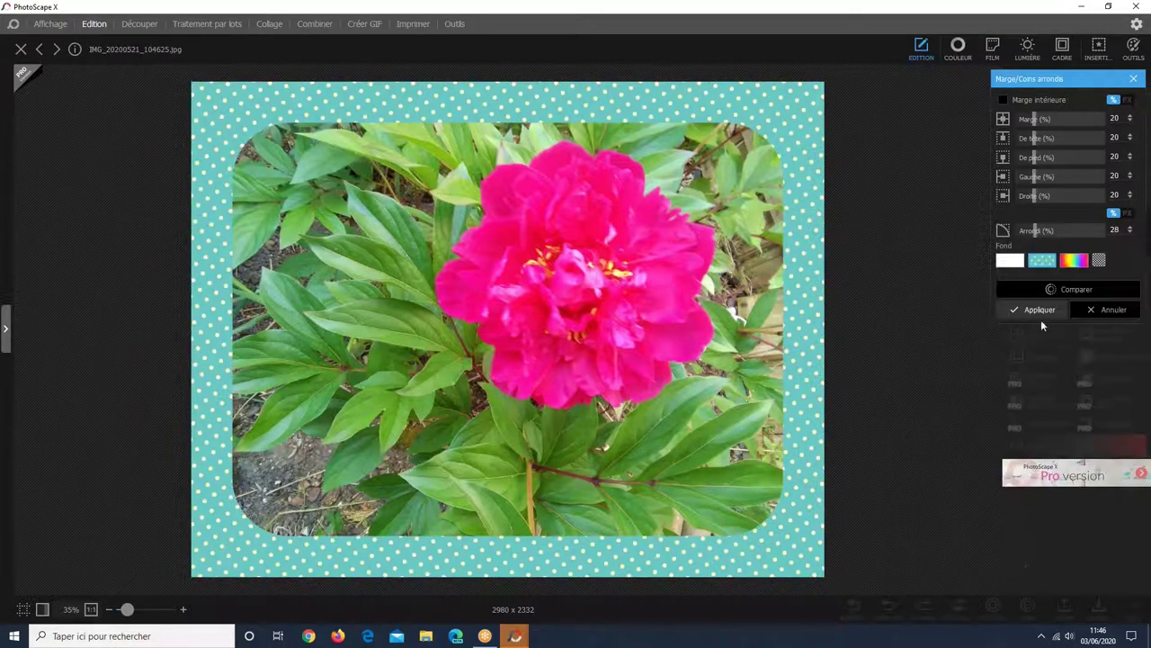
- Fill the margin with the pastel pink rainbow gradient and set its Teinte to 66
click(1075, 261)
click(1075, 267)
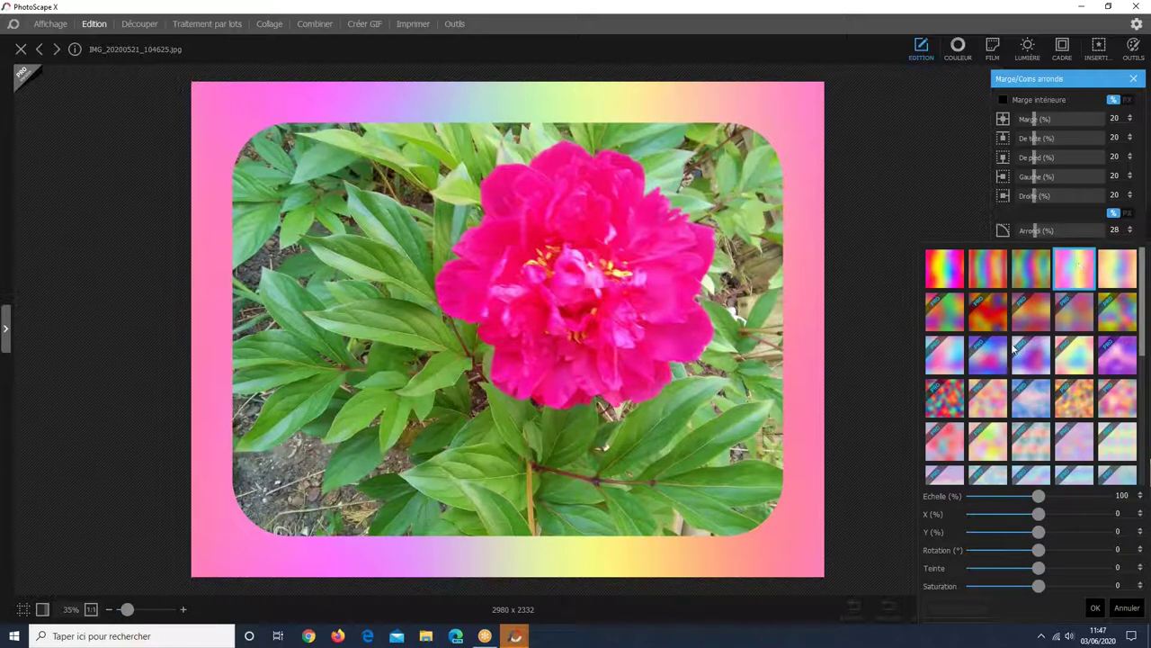
drag(1041, 571, 1046, 569)
click(1070, 568)
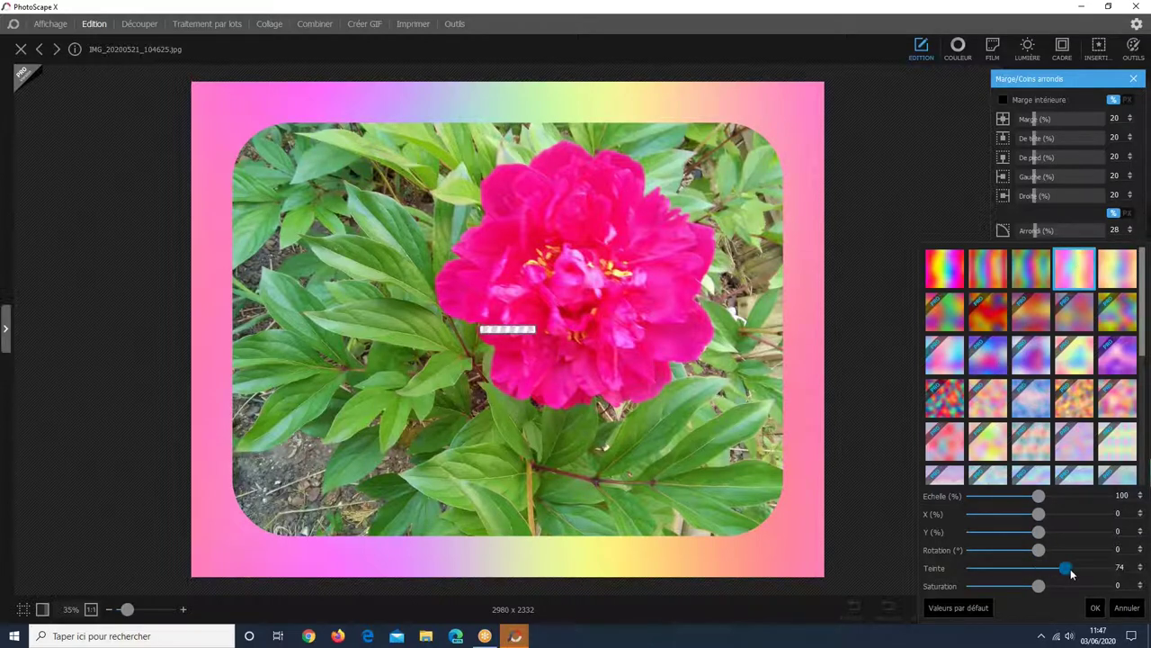
click(1076, 571)
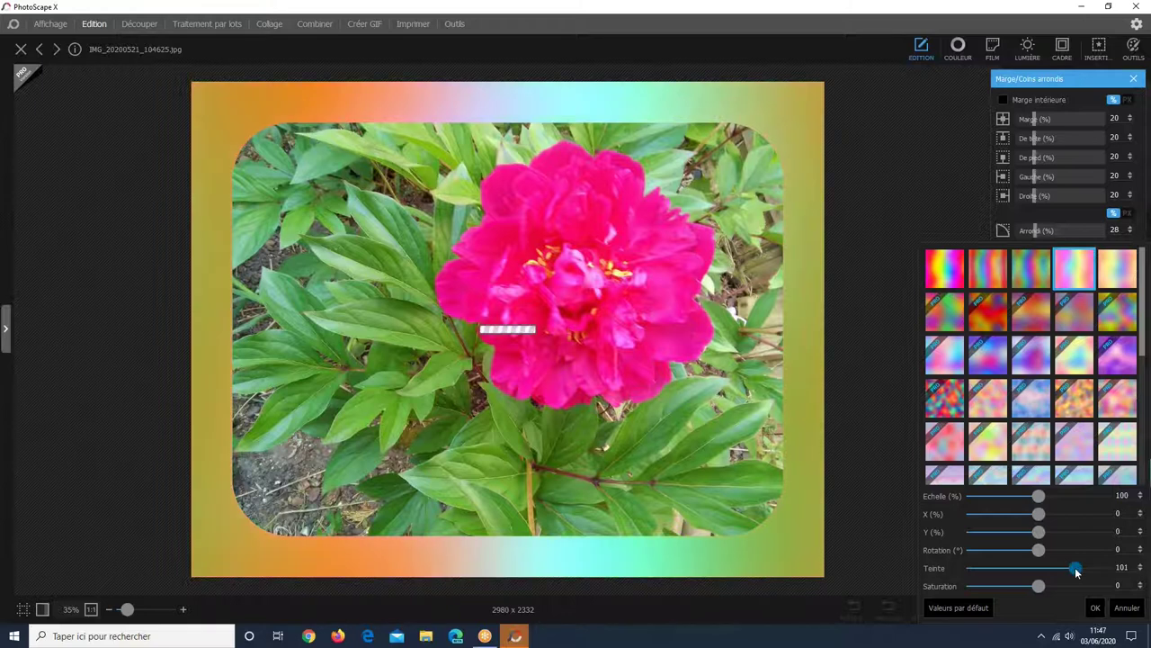
click(998, 570)
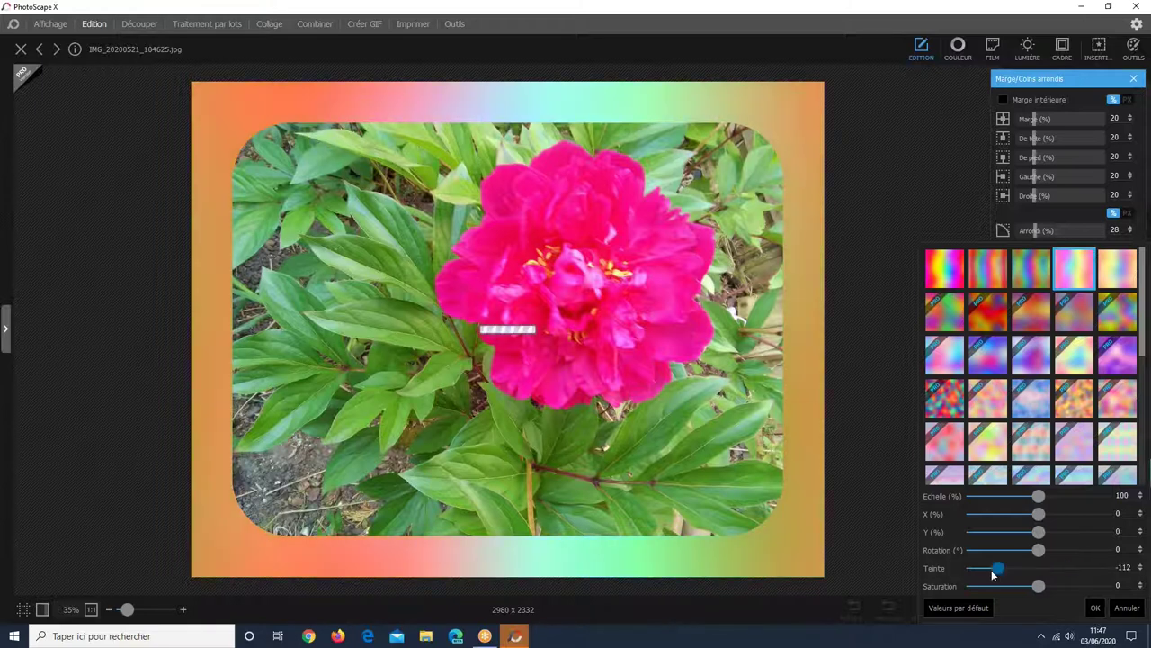
click(973, 569)
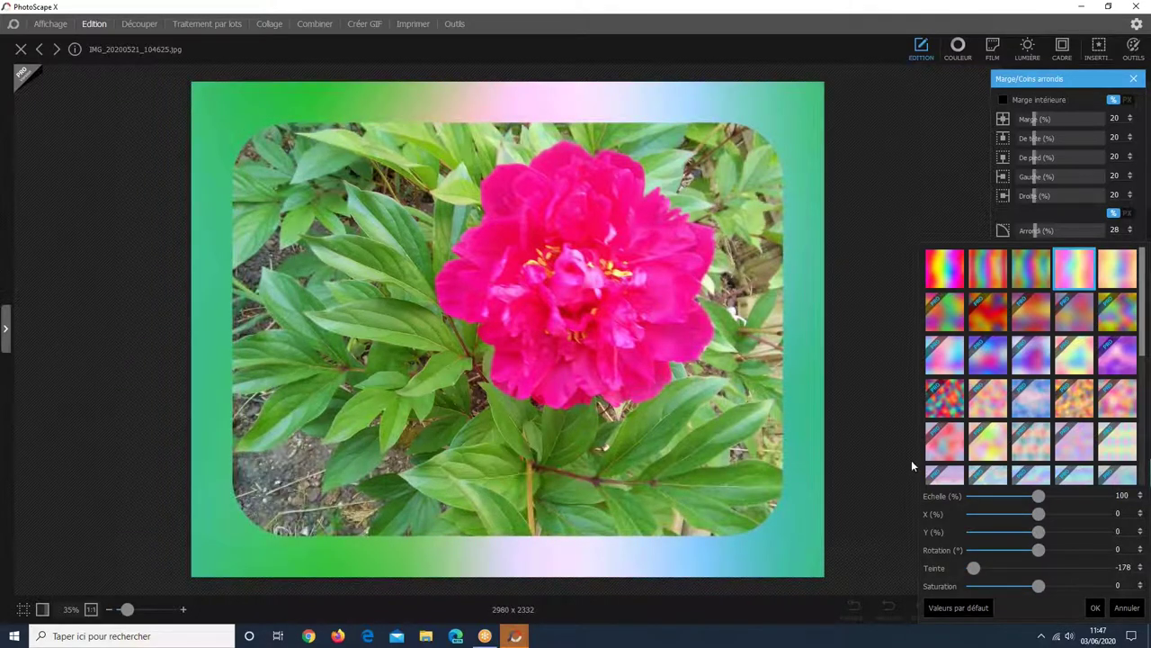
drag(974, 568, 1020, 568)
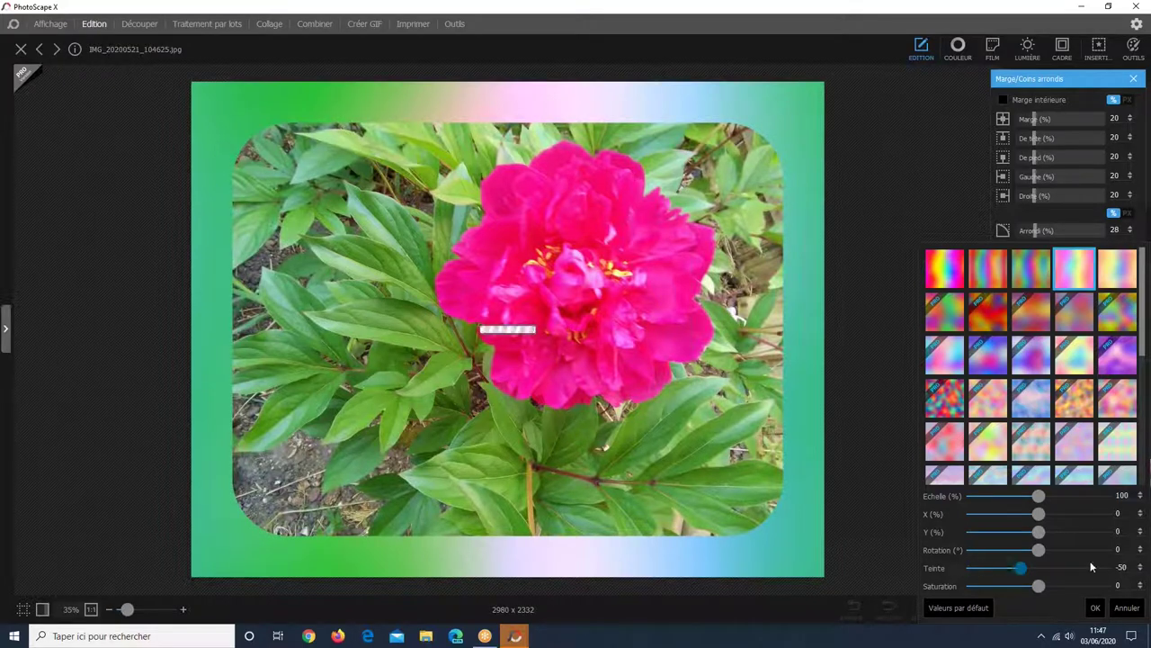
click(1092, 568)
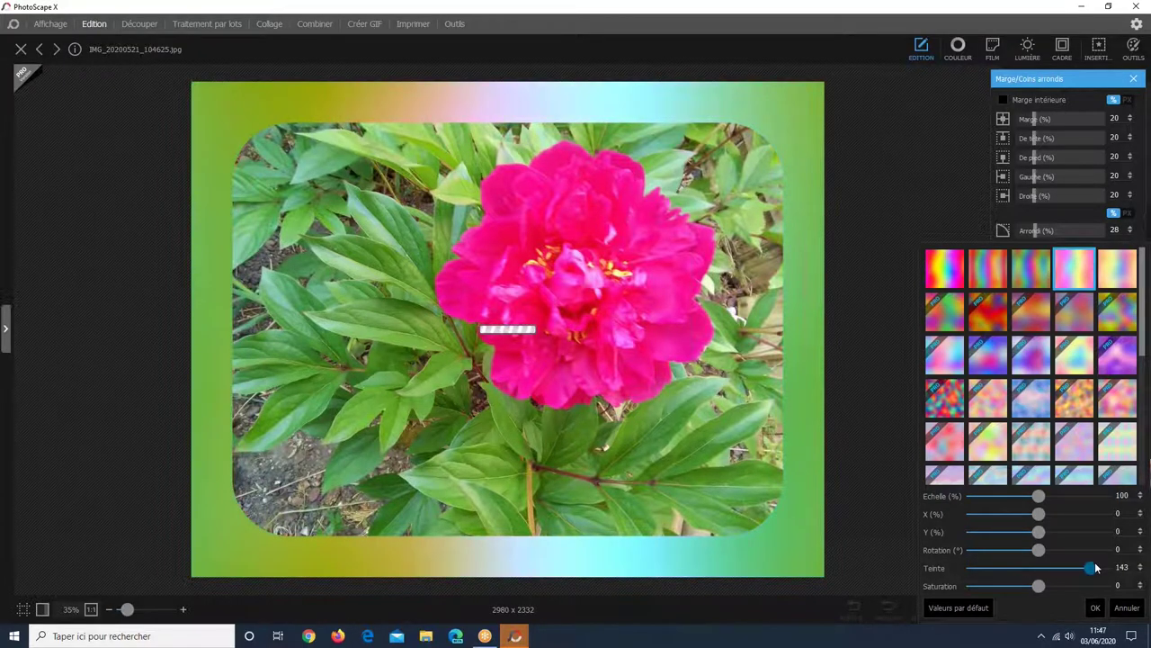
click(1064, 568)
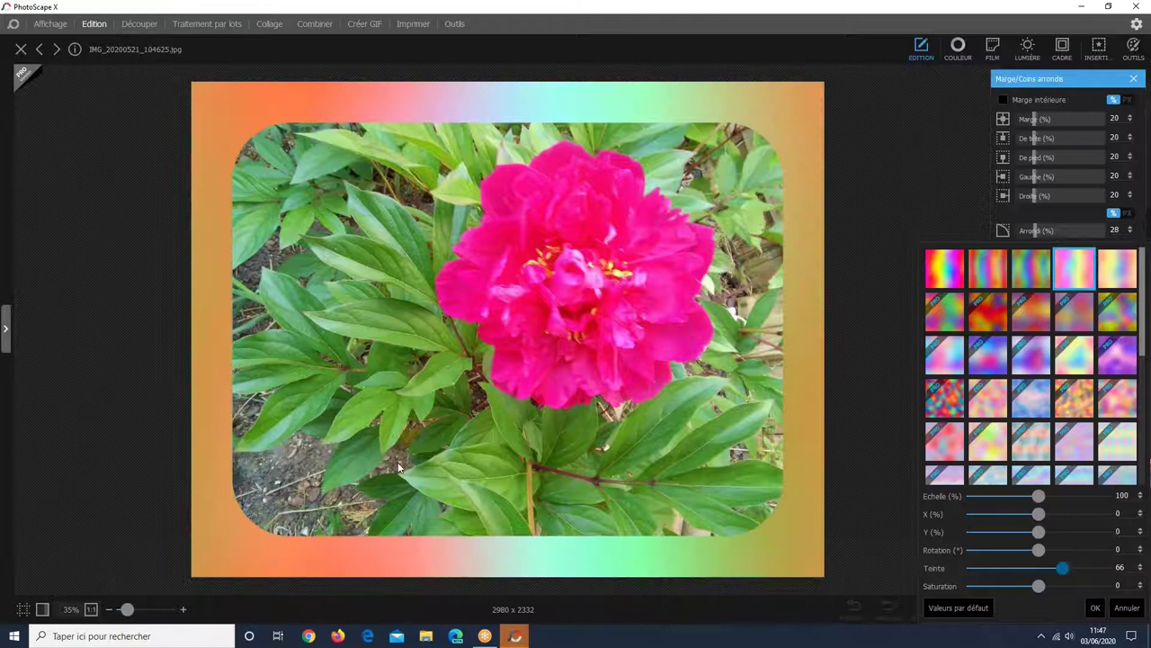
- Set the gradient's saturation to 71, scale to 64%, X to 32% and Y to -33%, and apply the rounded margin
click(1042, 586)
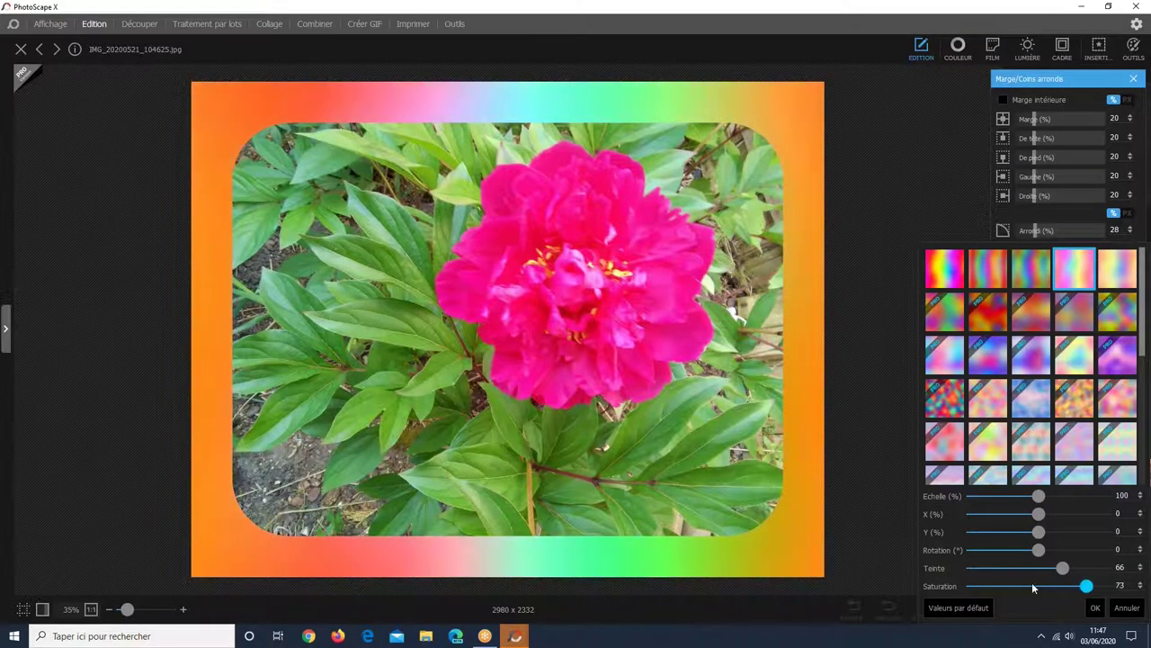
click(1006, 583)
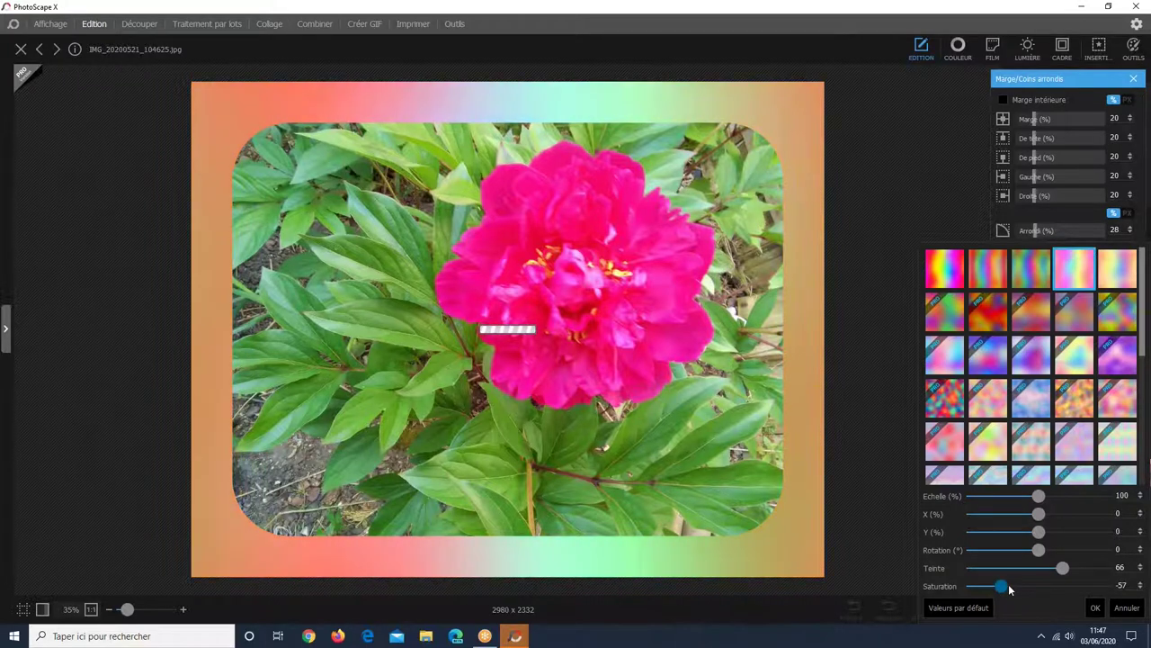
click(1085, 585)
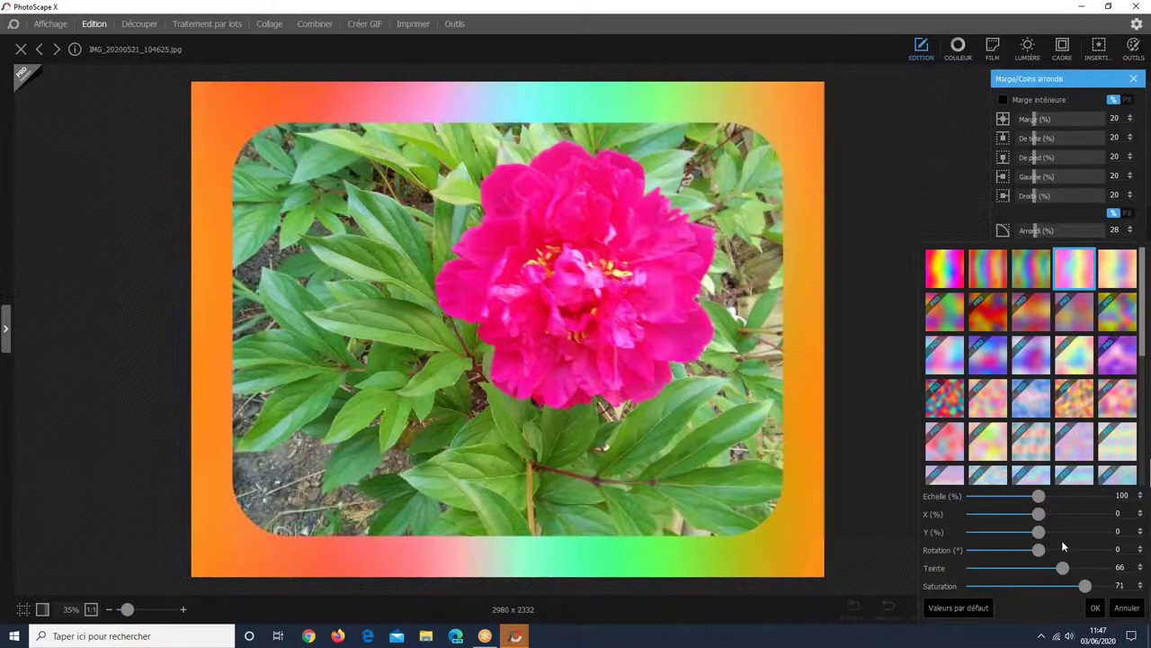
drag(1040, 498, 994, 530)
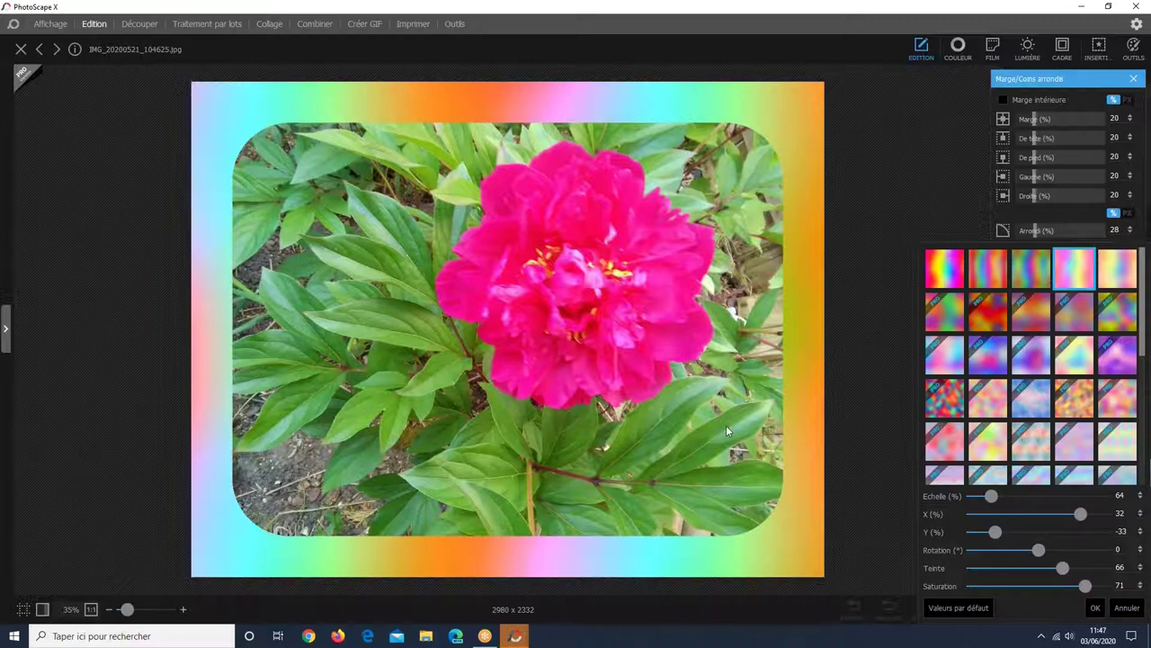
click(1104, 609)
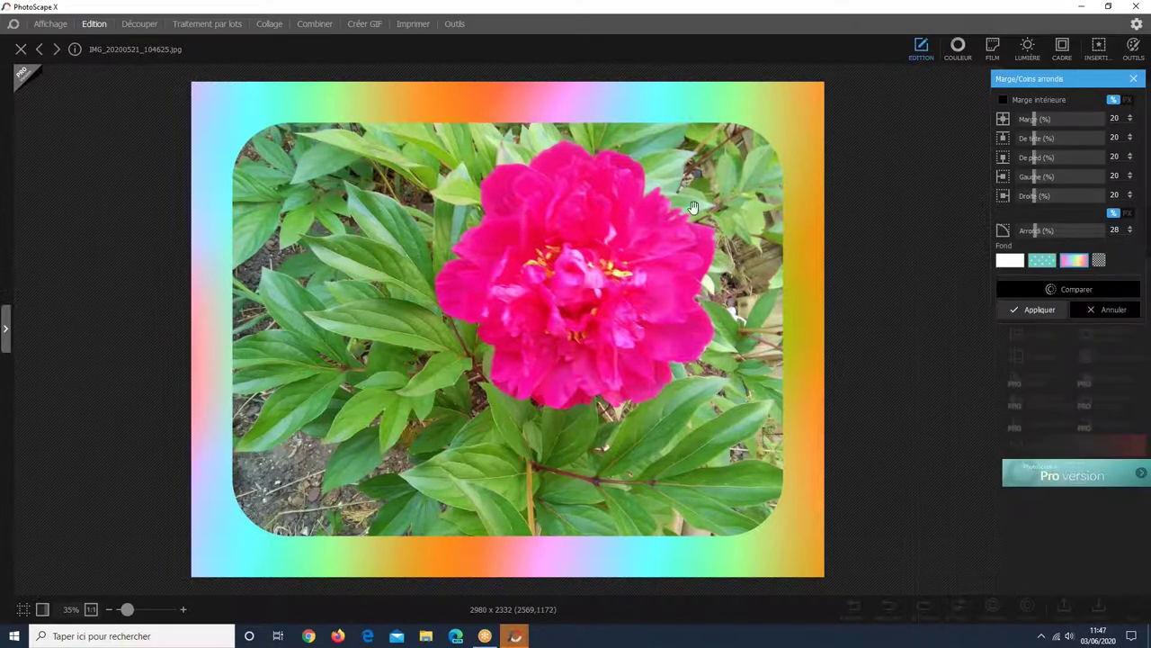
click(1044, 310)
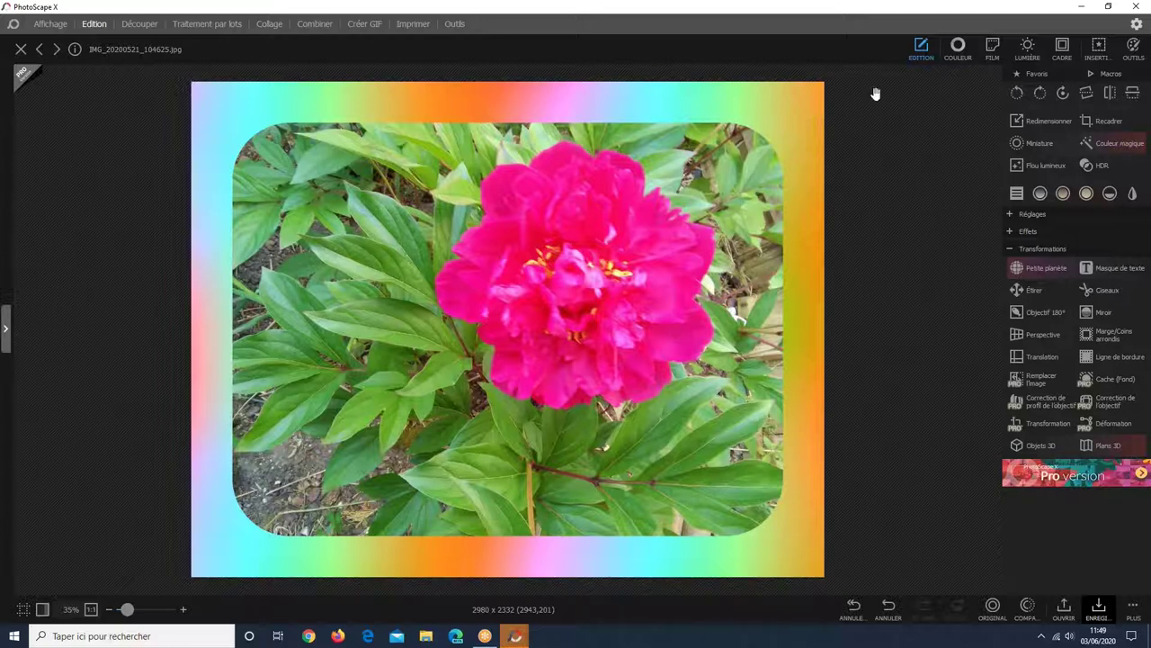
- Undo the rounded gradient margin and open the Couleur adjustments on the unframed photo
click(958, 49)
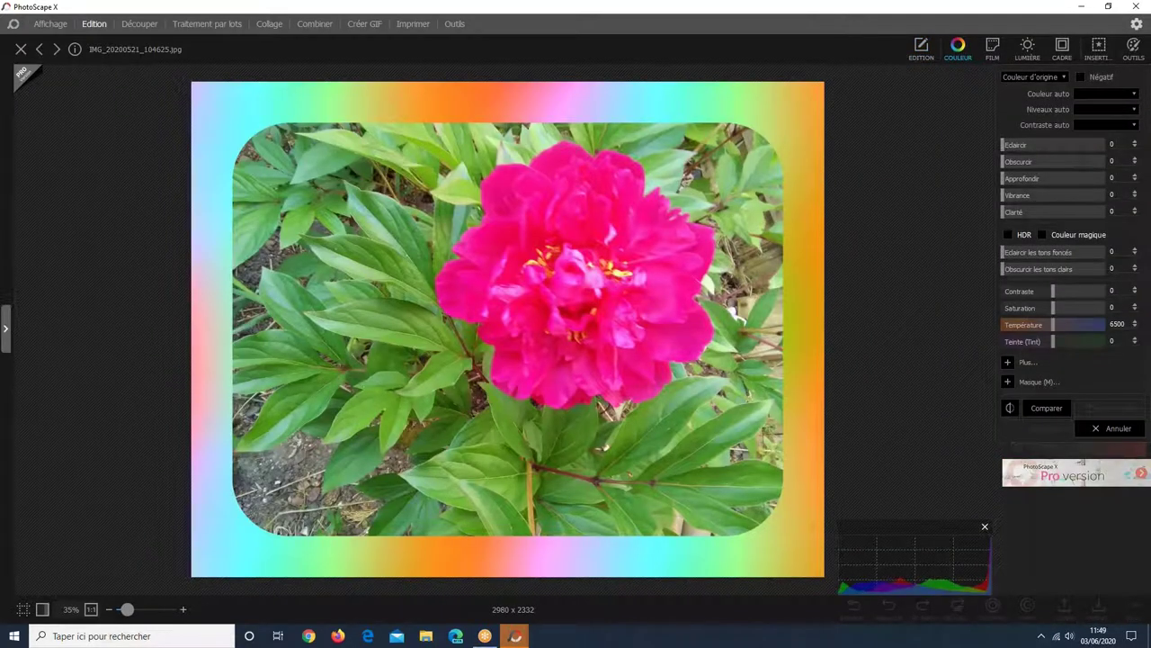
click(1096, 423)
click(887, 604)
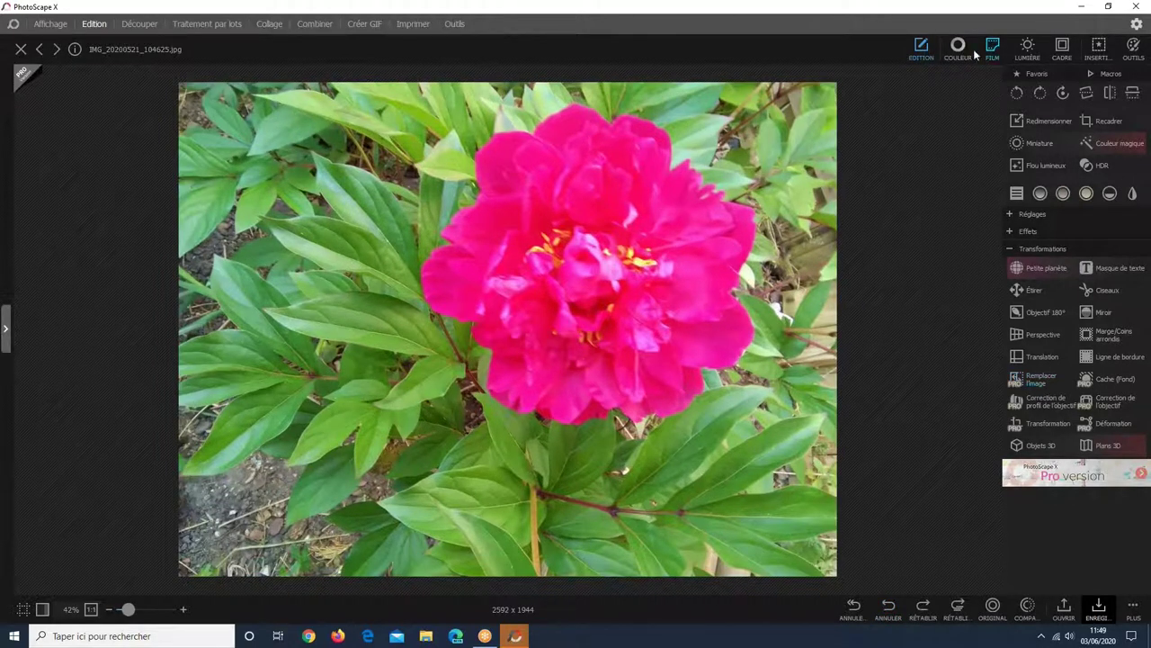
click(958, 46)
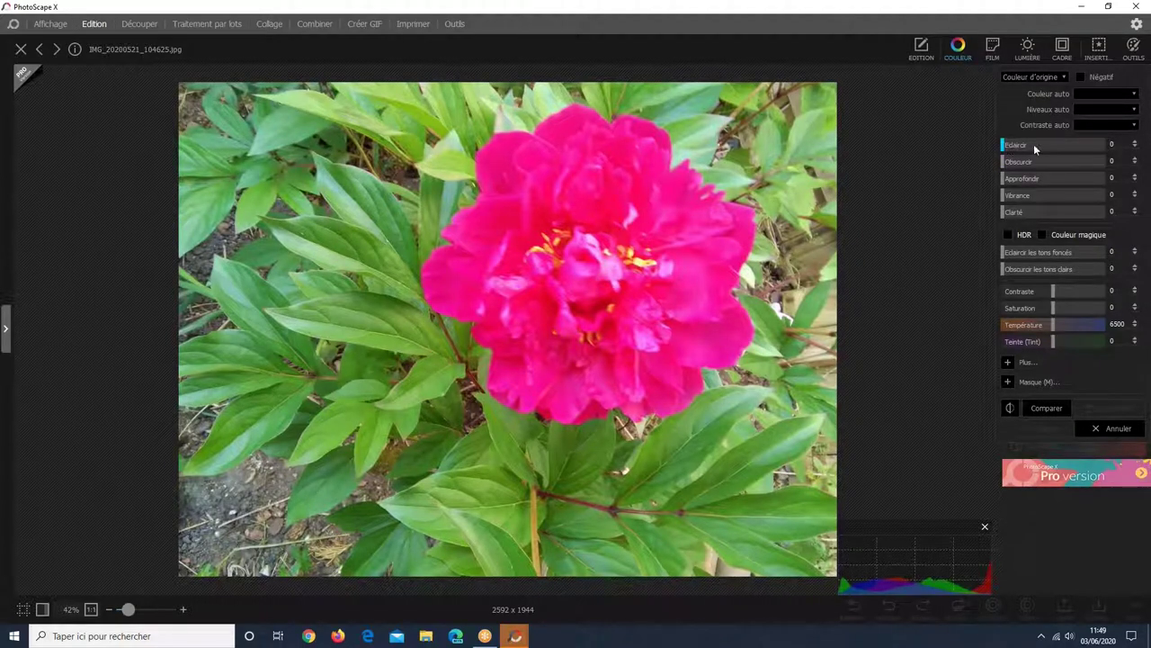
- Try Eclaircir at 29, Obscurcir at 36, Approfondir at 29 and Température at 5236, and reset all the colour adjustments
click(1034, 144)
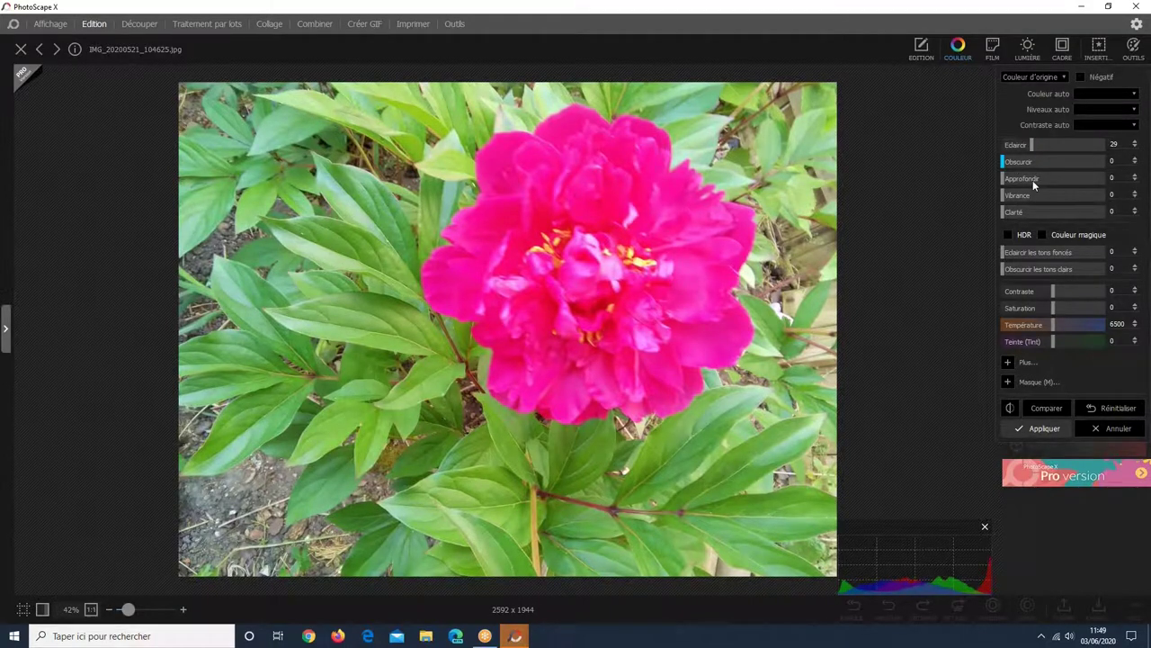
click(1039, 161)
click(1033, 179)
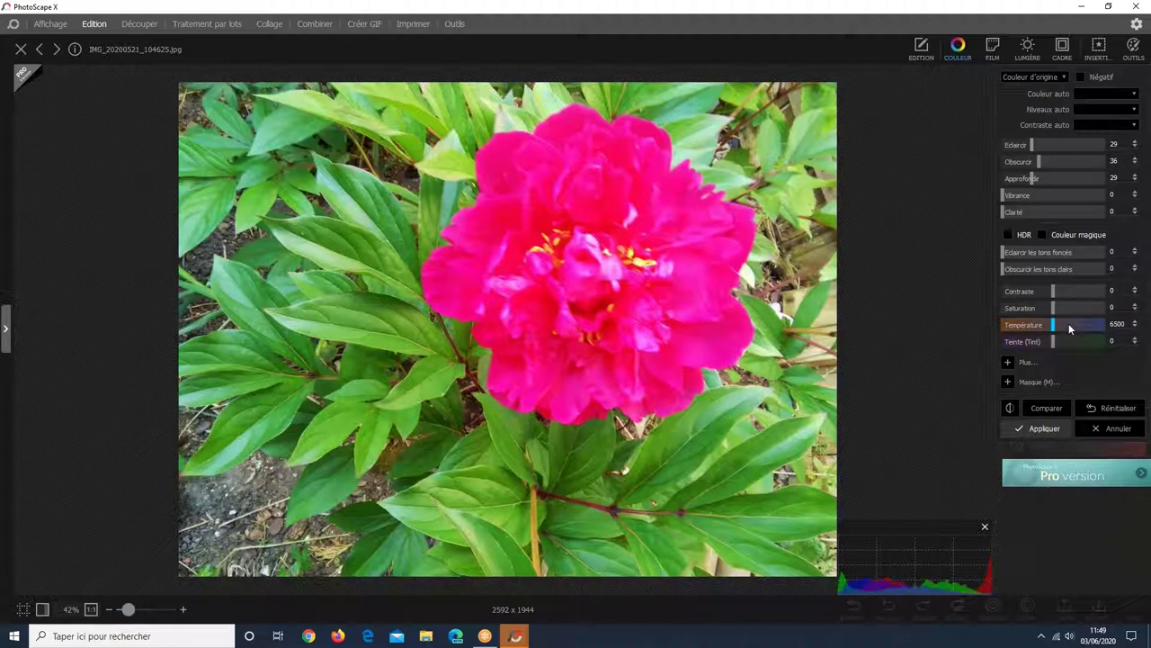
click(1039, 325)
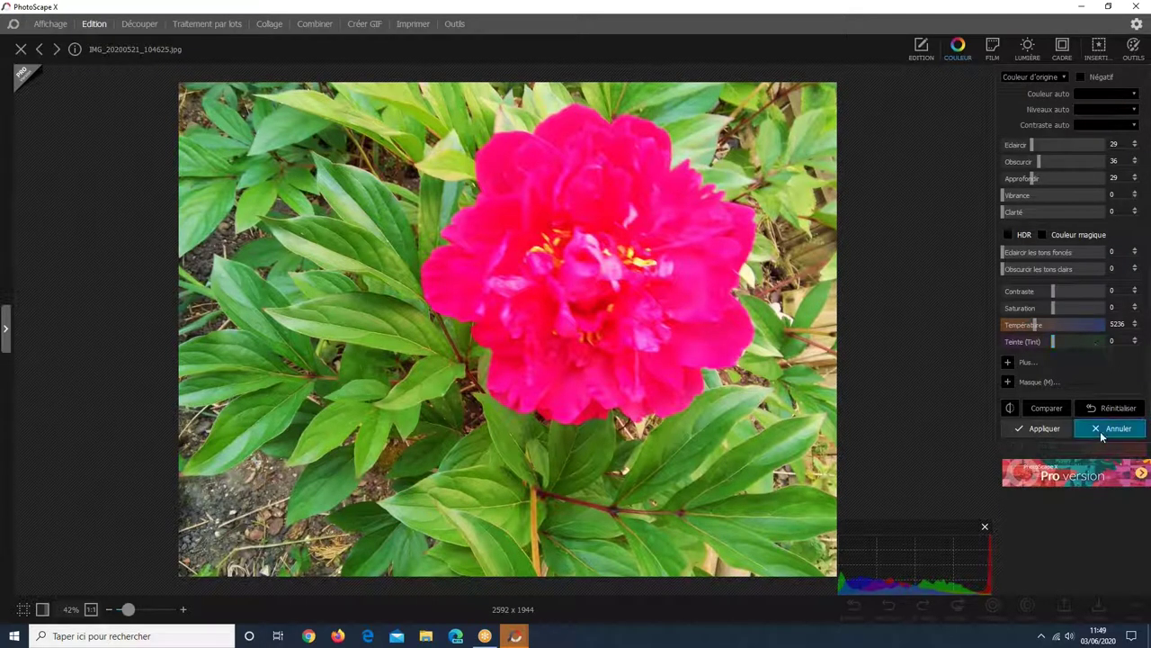
click(1111, 405)
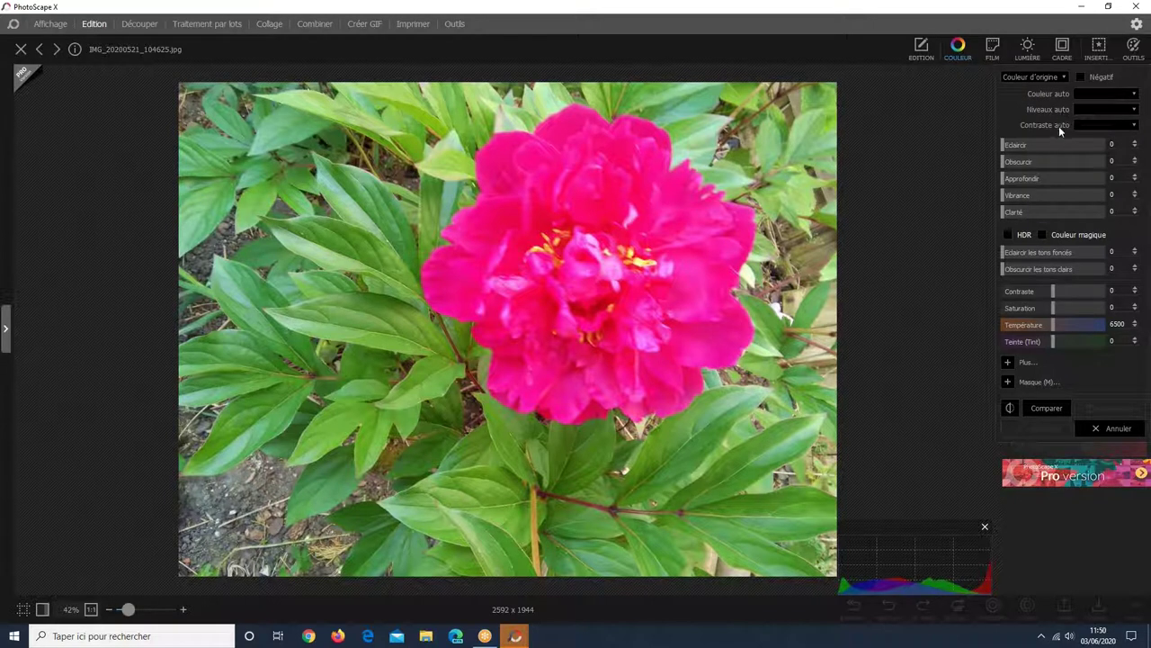
- Try the Couleur auto correction at Moyen and switch it to Faible
click(1098, 92)
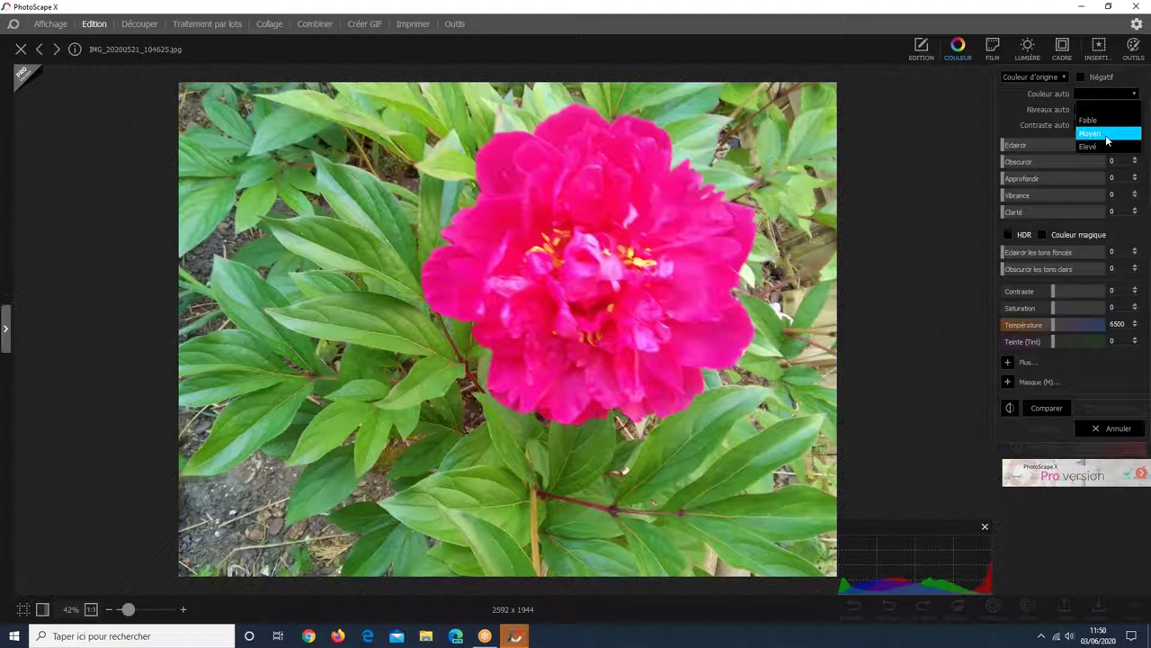
click(1108, 135)
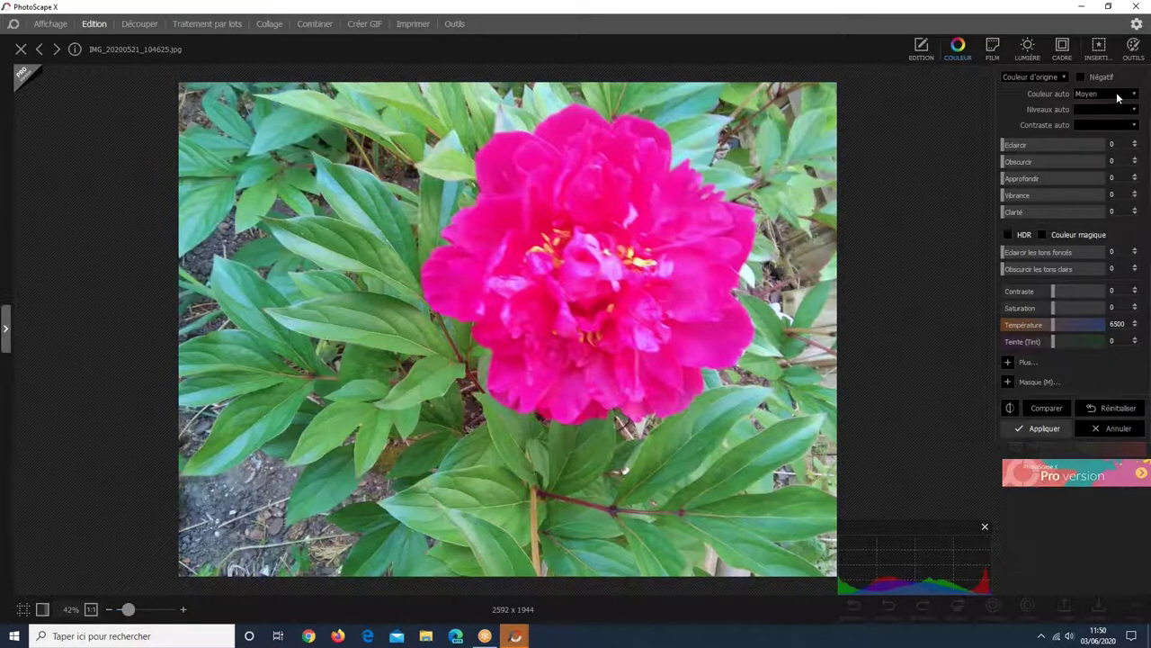
click(1118, 95)
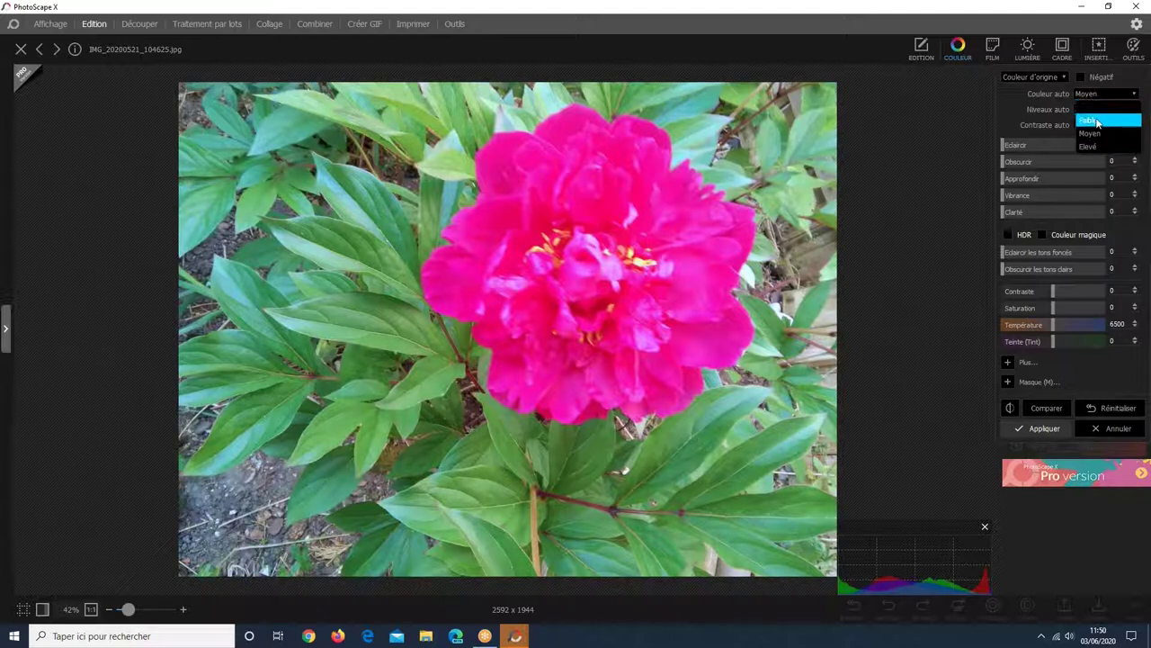
click(1096, 122)
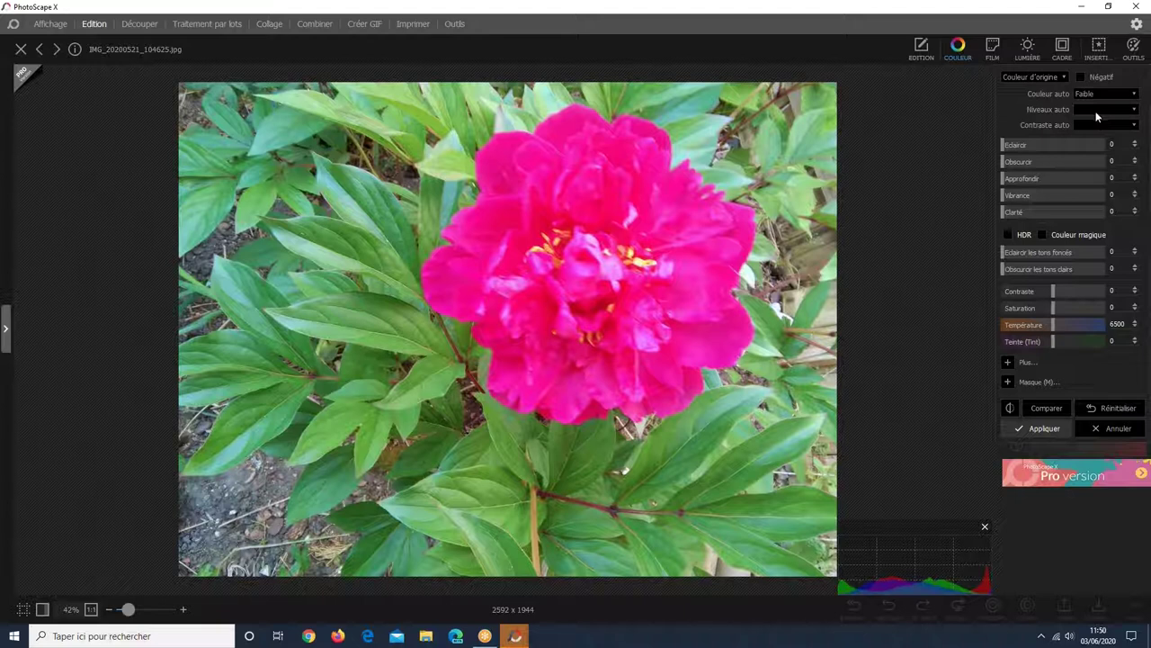
- Try the Niveaux auto correction at Moyen and switch it to Elevé
click(1097, 123)
click(1098, 149)
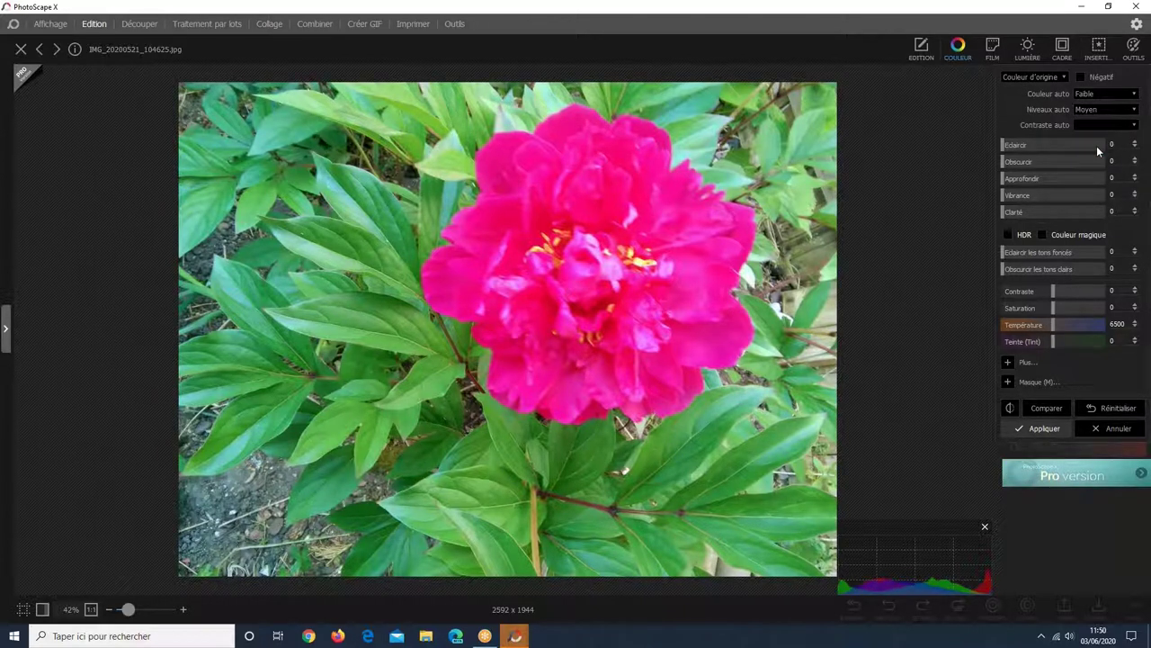
click(1112, 111)
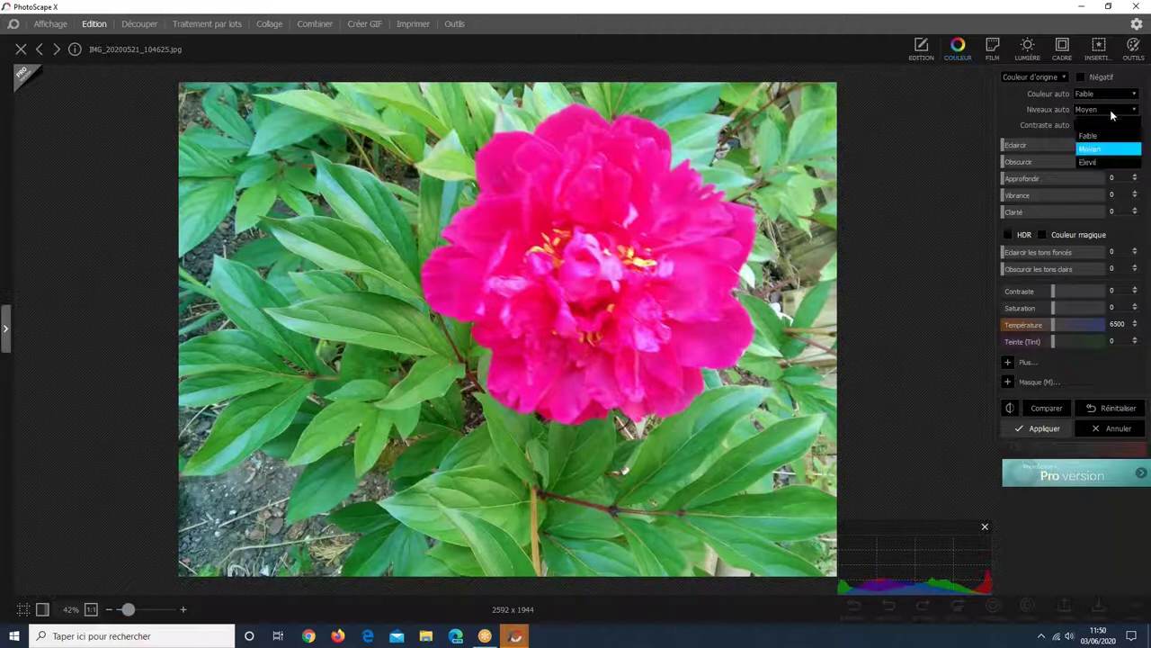
click(1086, 166)
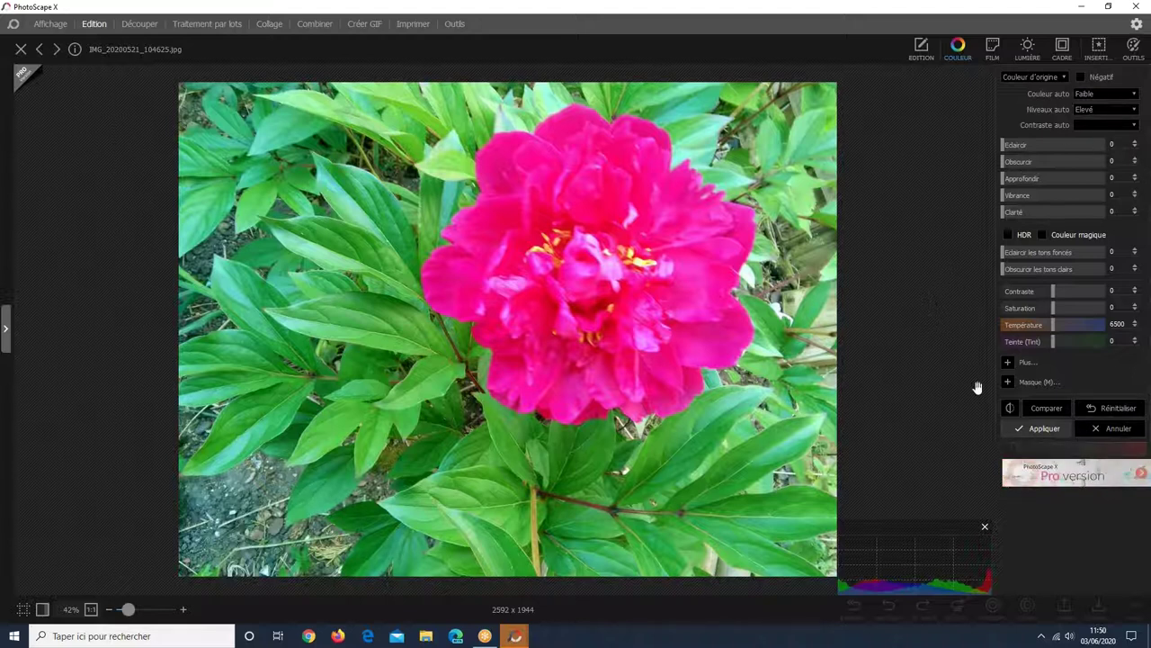
- Compare the automatic corrections with the original photo and cancel the Couleur adjustments
click(1047, 412)
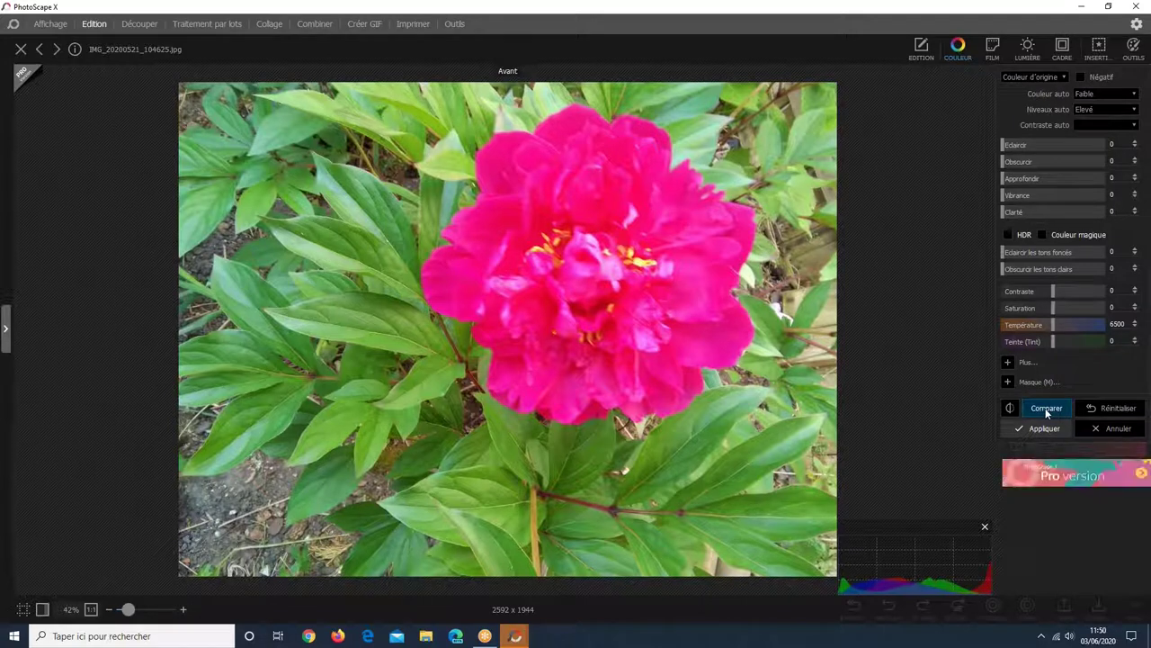
drag(1047, 412, 1048, 413)
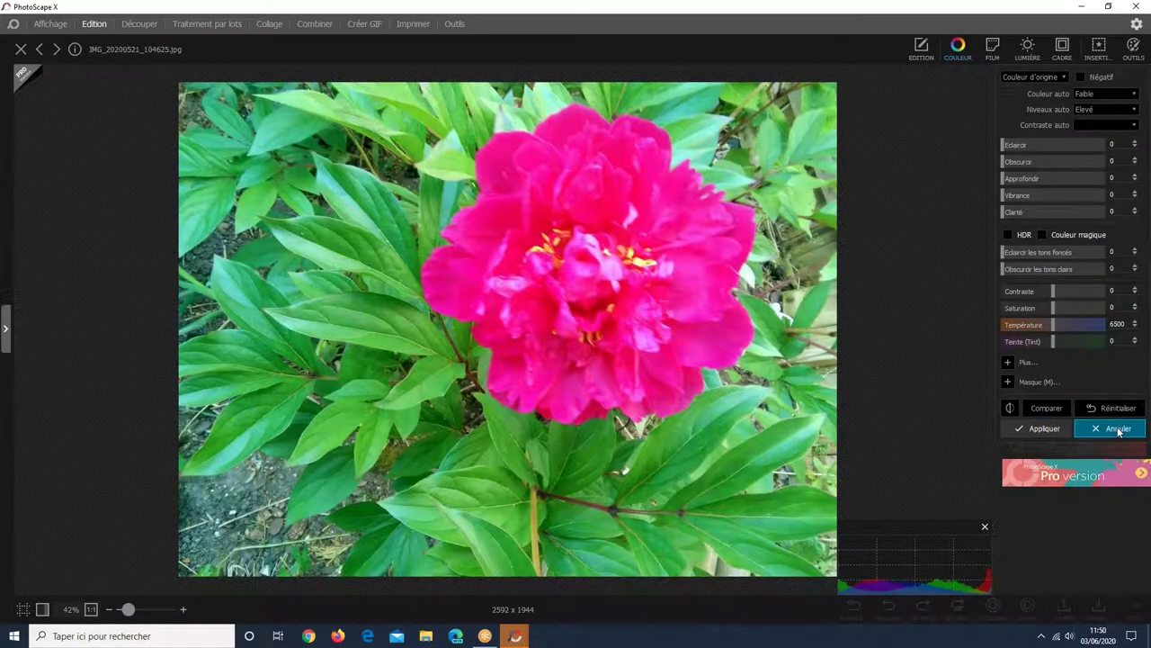
click(1118, 430)
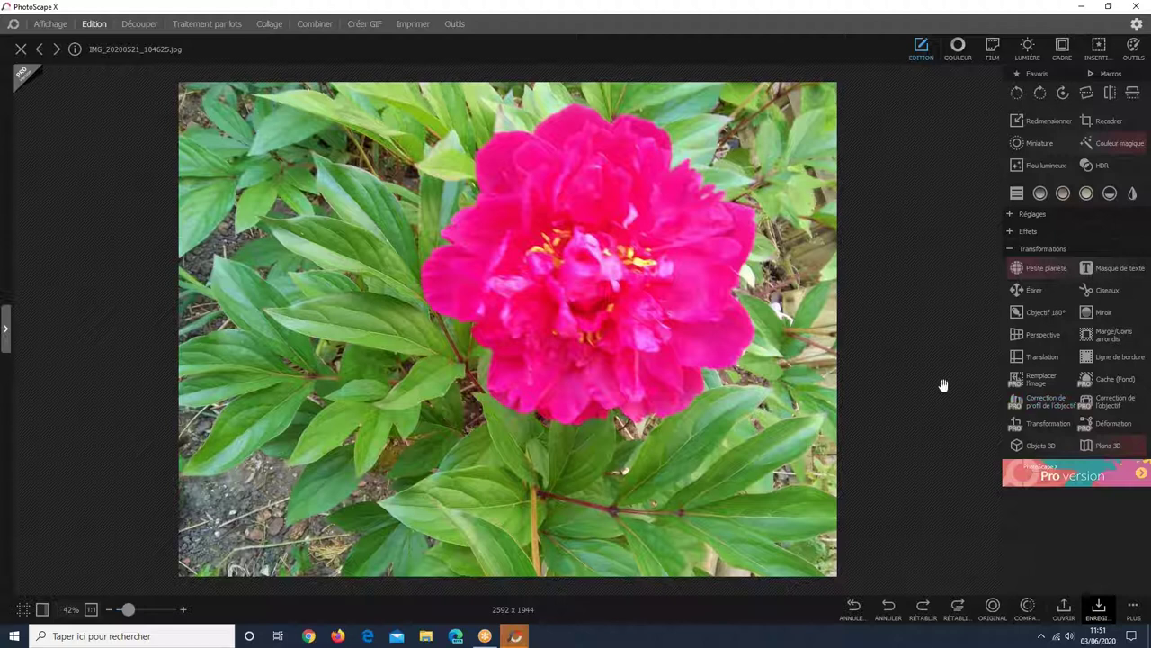
- Try the O00 preset from the Film filters with a gain of 126 and browse the remaining film presets
click(994, 44)
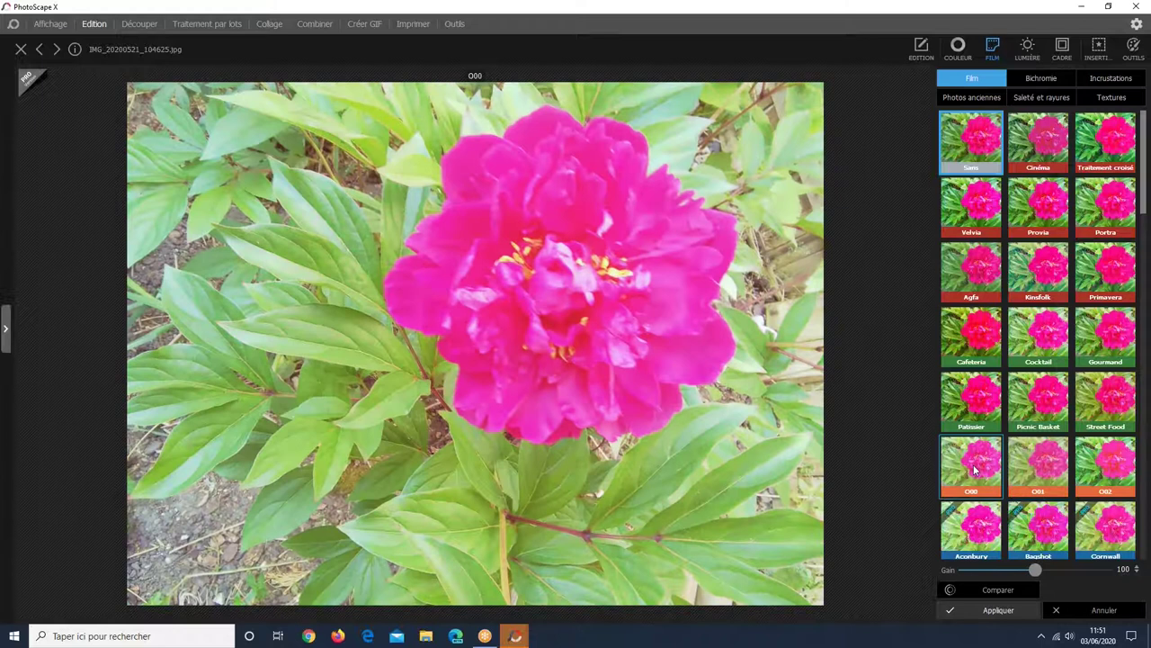
click(973, 467)
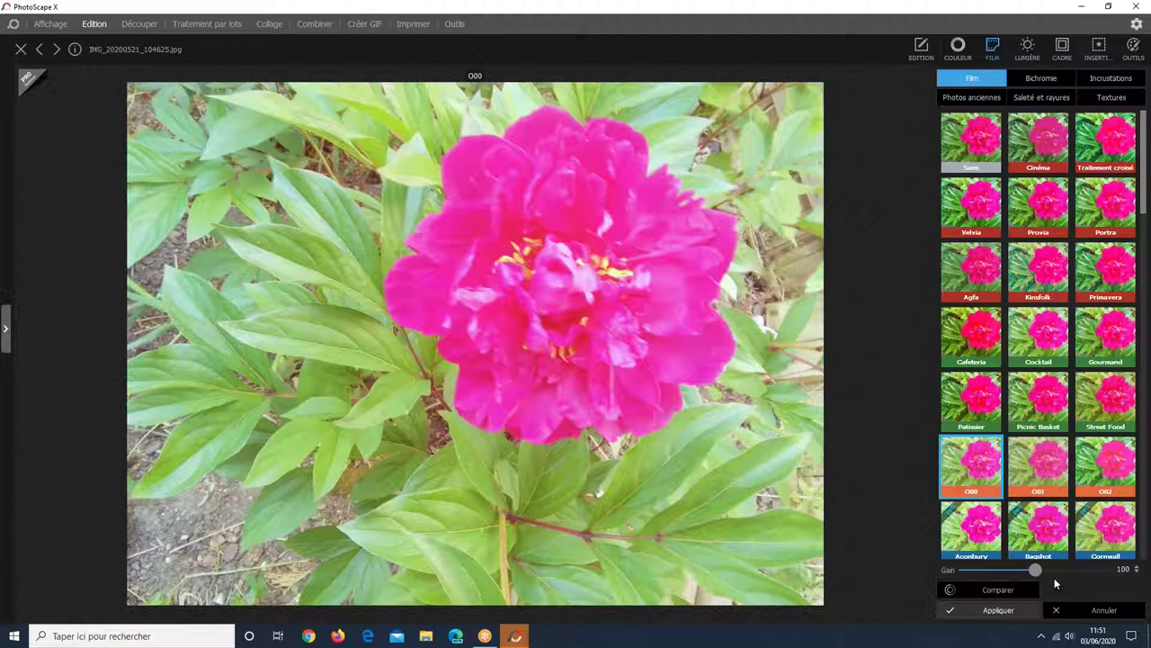
drag(1037, 576, 1067, 570)
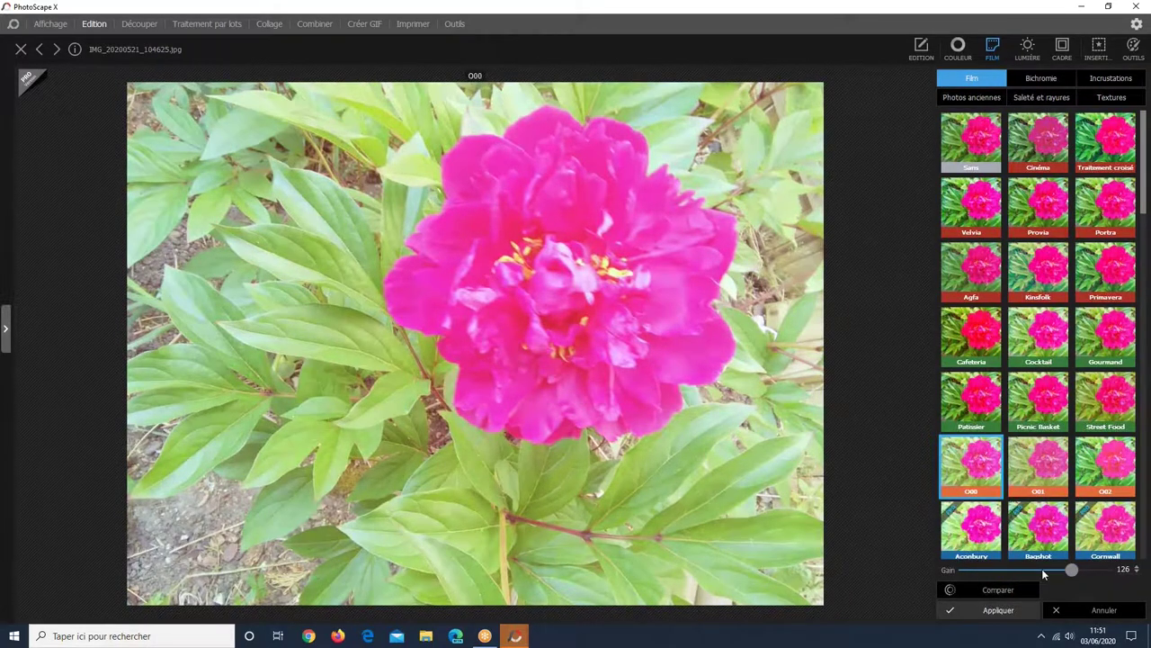
scroll(1072, 307, down, 2)
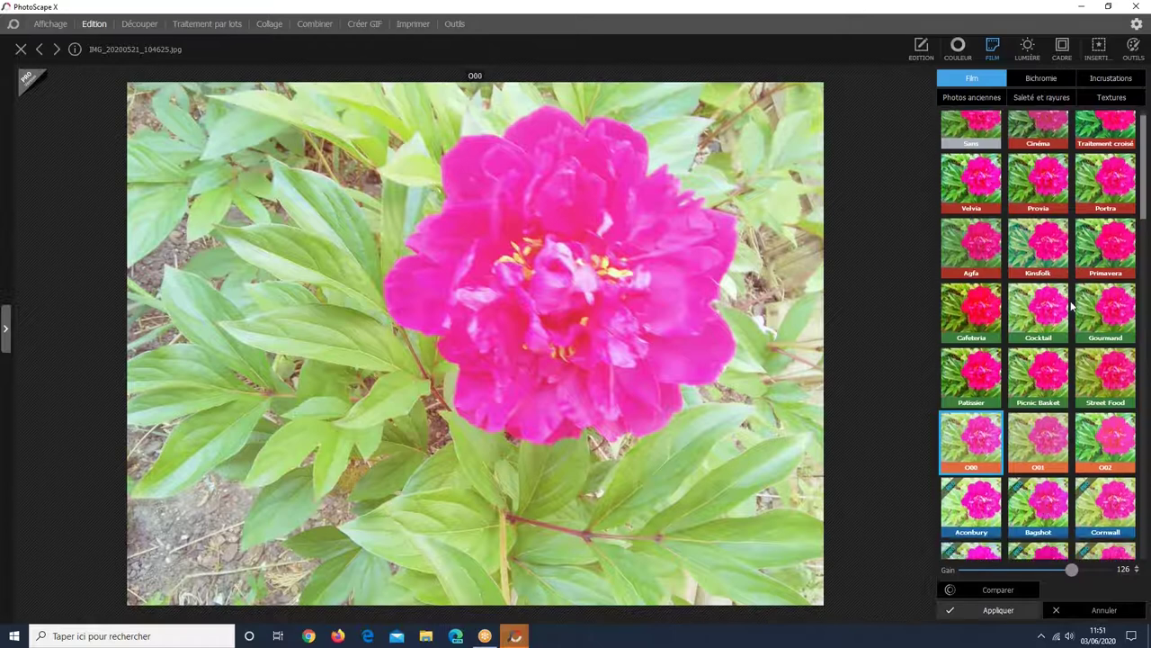
scroll(1073, 308, down, 3)
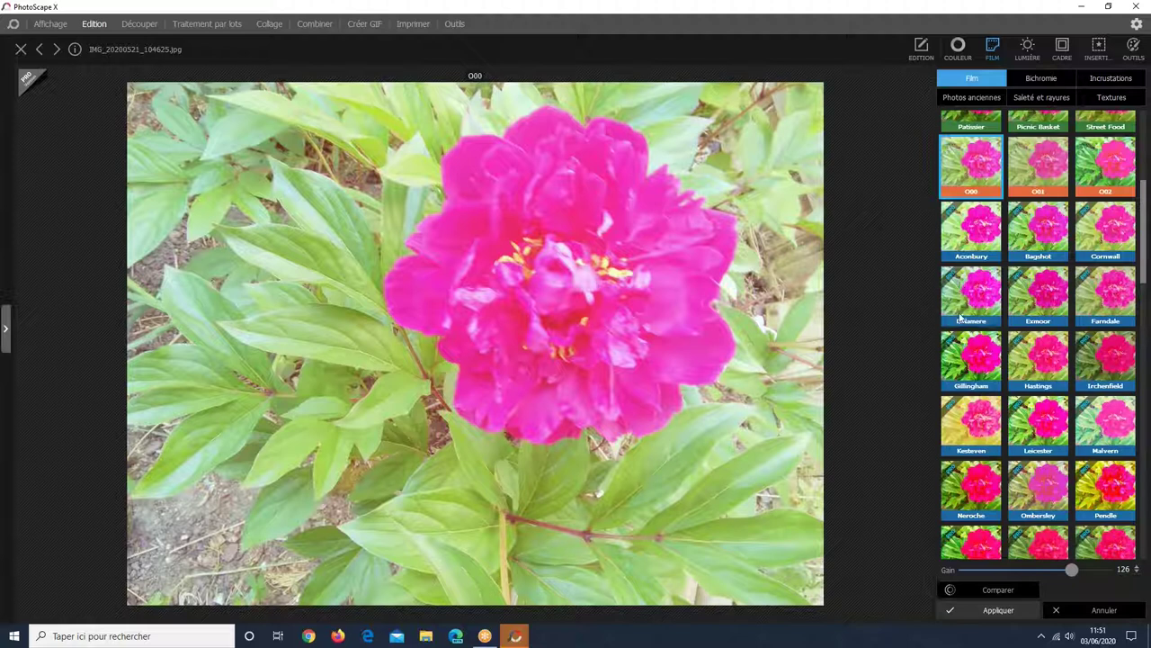
scroll(1069, 388, down, 3)
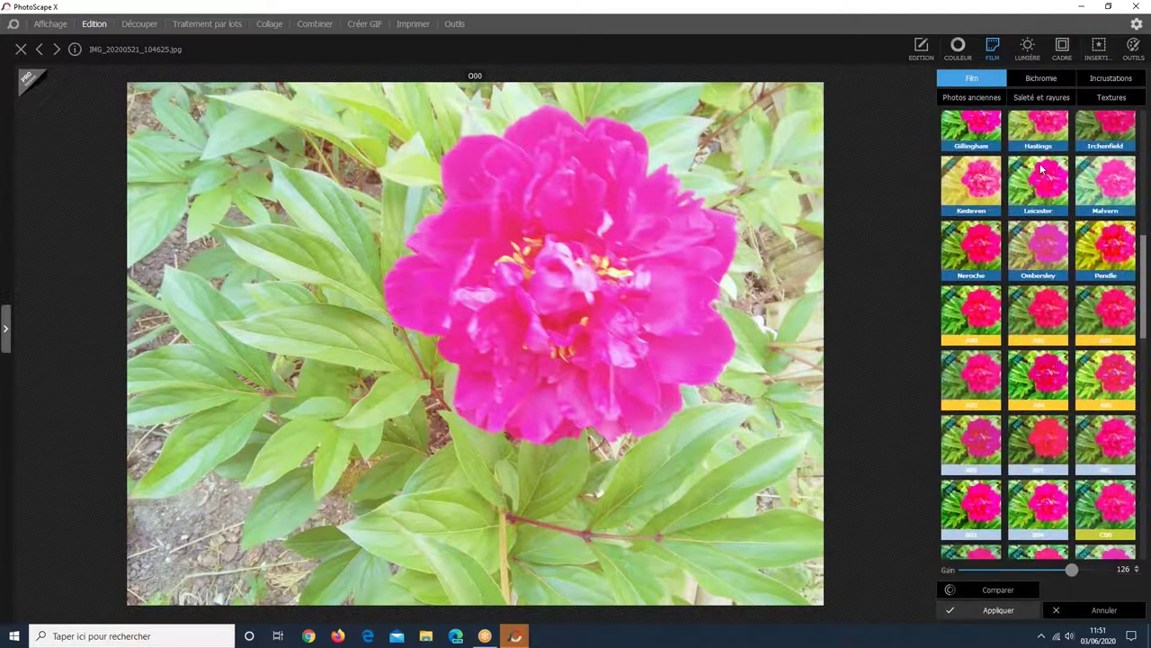
scroll(1036, 424, down, 1)
scroll(1036, 424, down, 1)
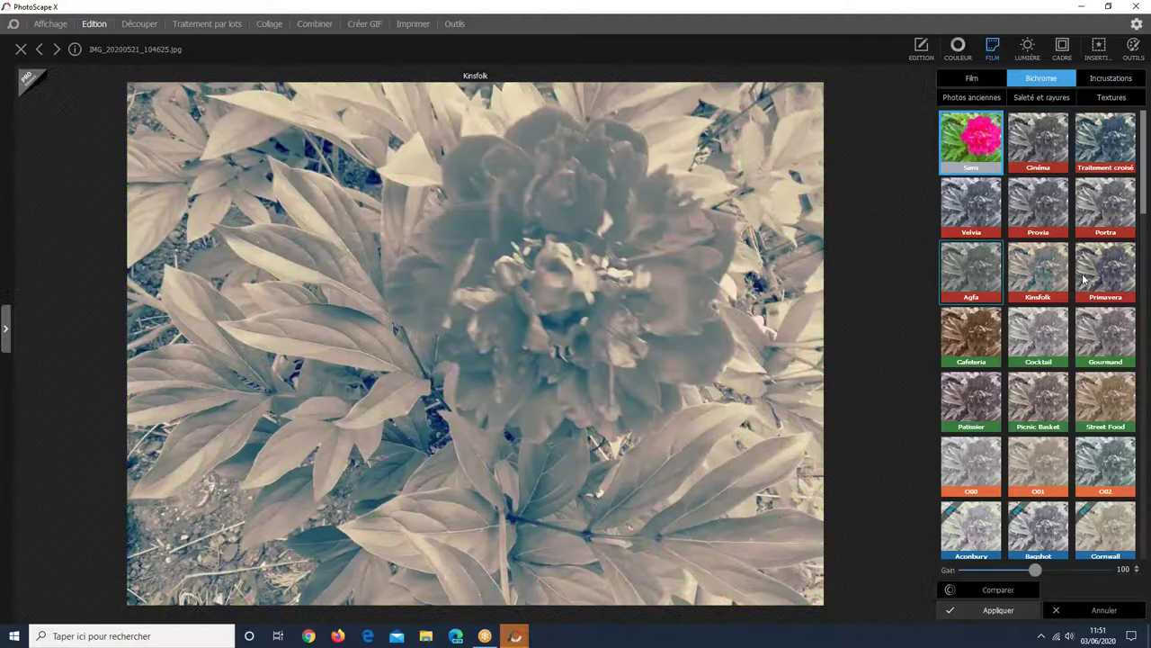
- Preview several Bichromie presets on the flower photo, including Primavera, Cafeteria, Patissier, Picnic Basket and Street Food
click(1106, 270)
click(1079, 360)
click(975, 344)
click(971, 396)
click(1039, 399)
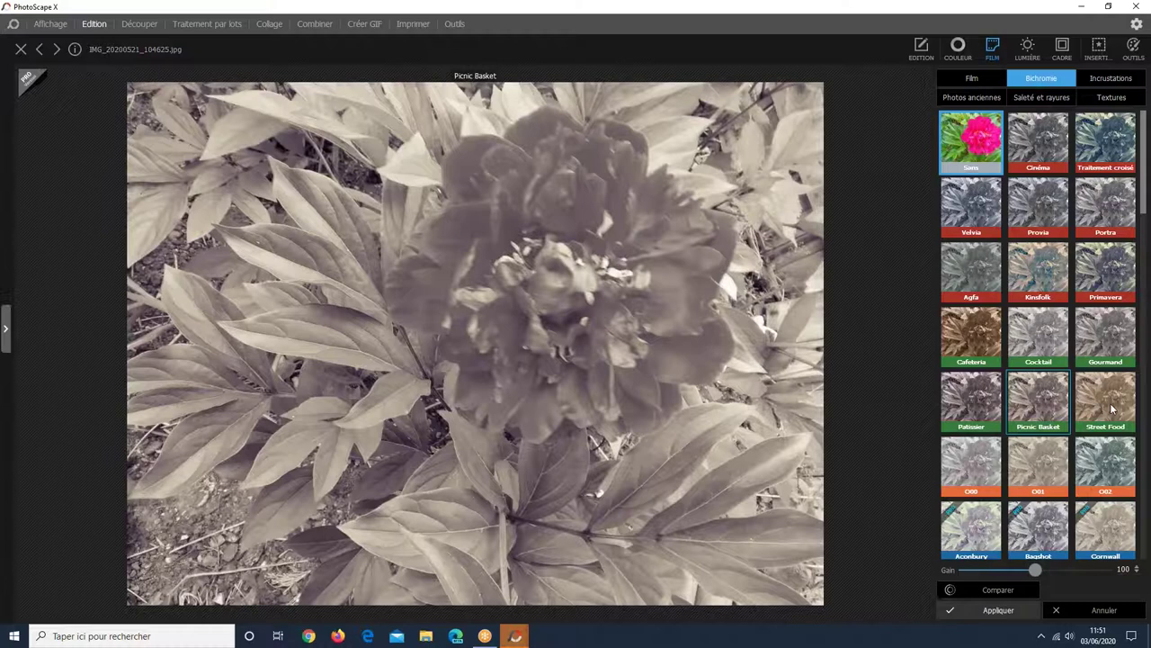
click(1113, 410)
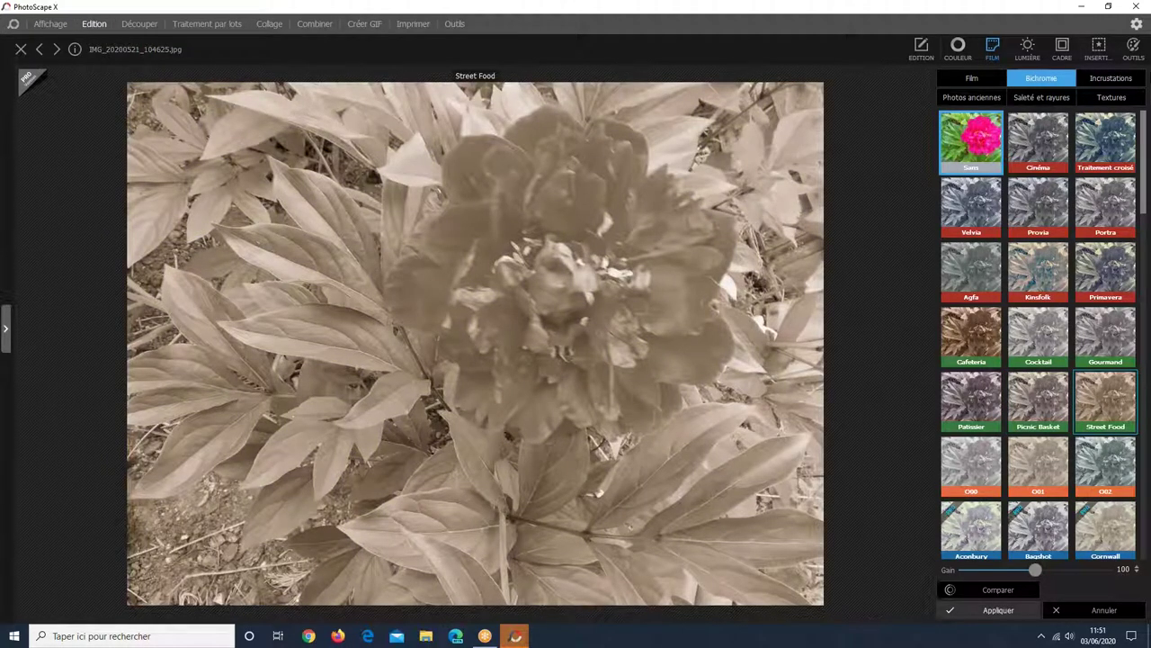
click(1113, 410)
- Preview the Vintage overlays from Incrustations on the photo, including A005, A007 and A009
click(1112, 81)
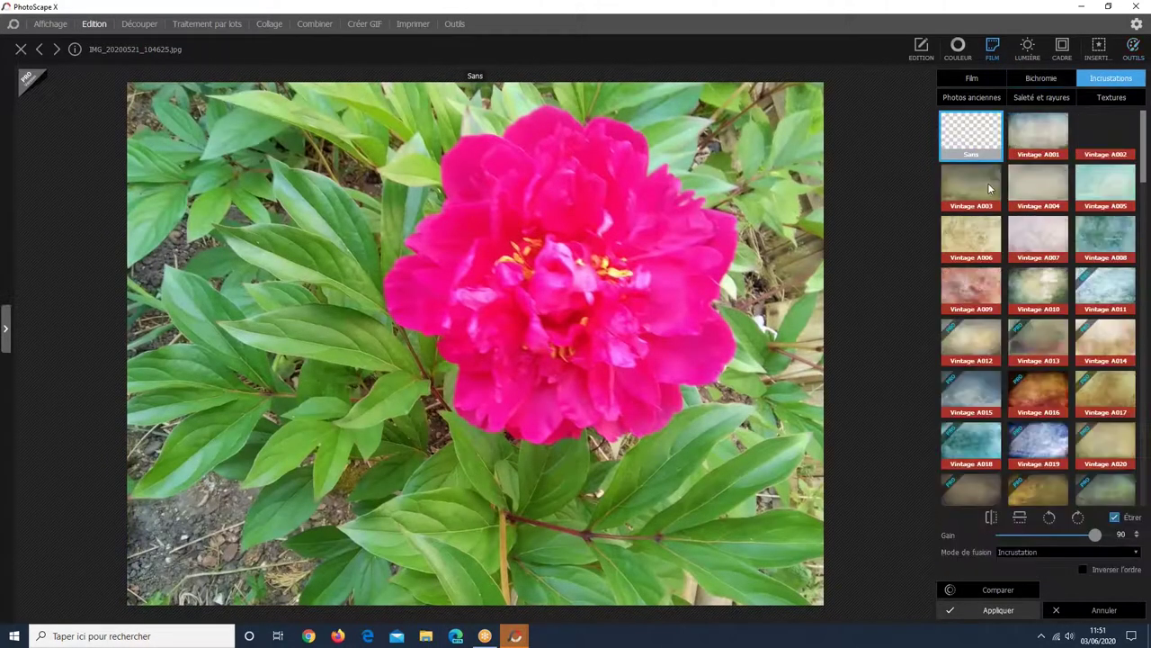
click(989, 187)
click(1108, 186)
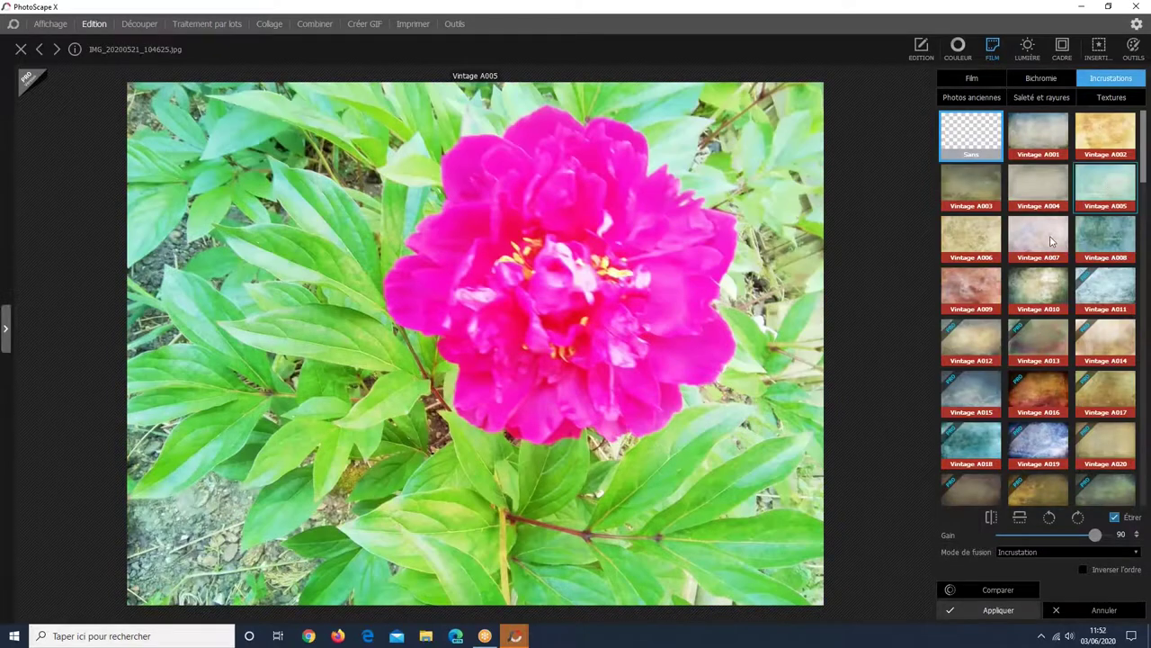
click(1051, 241)
click(985, 250)
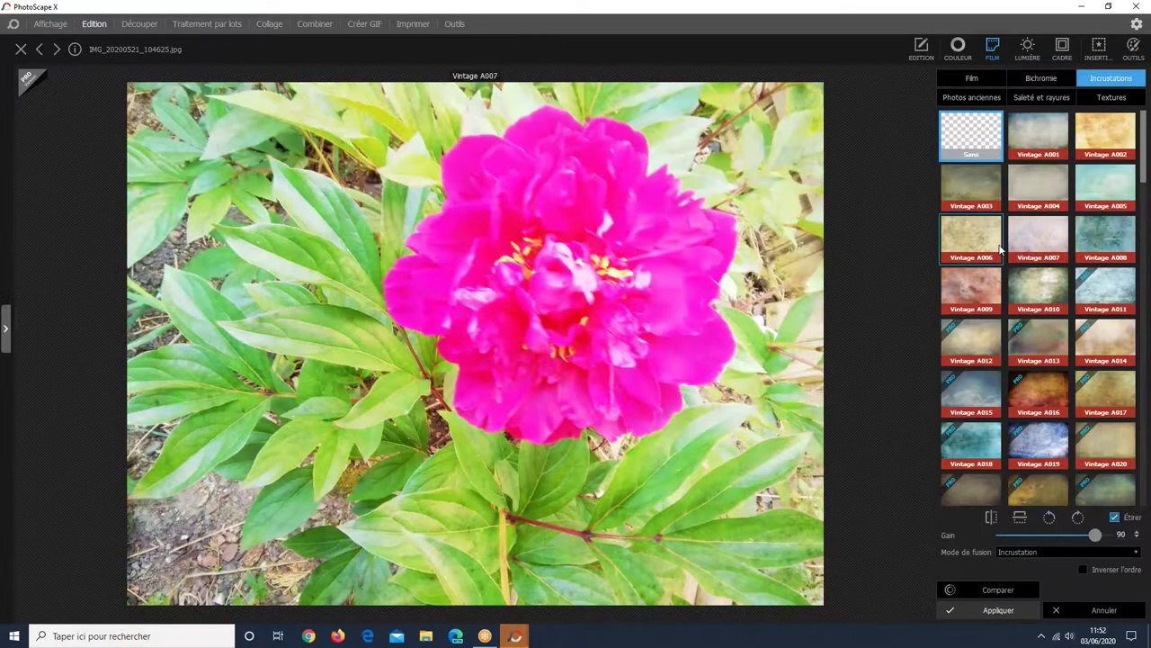
click(970, 297)
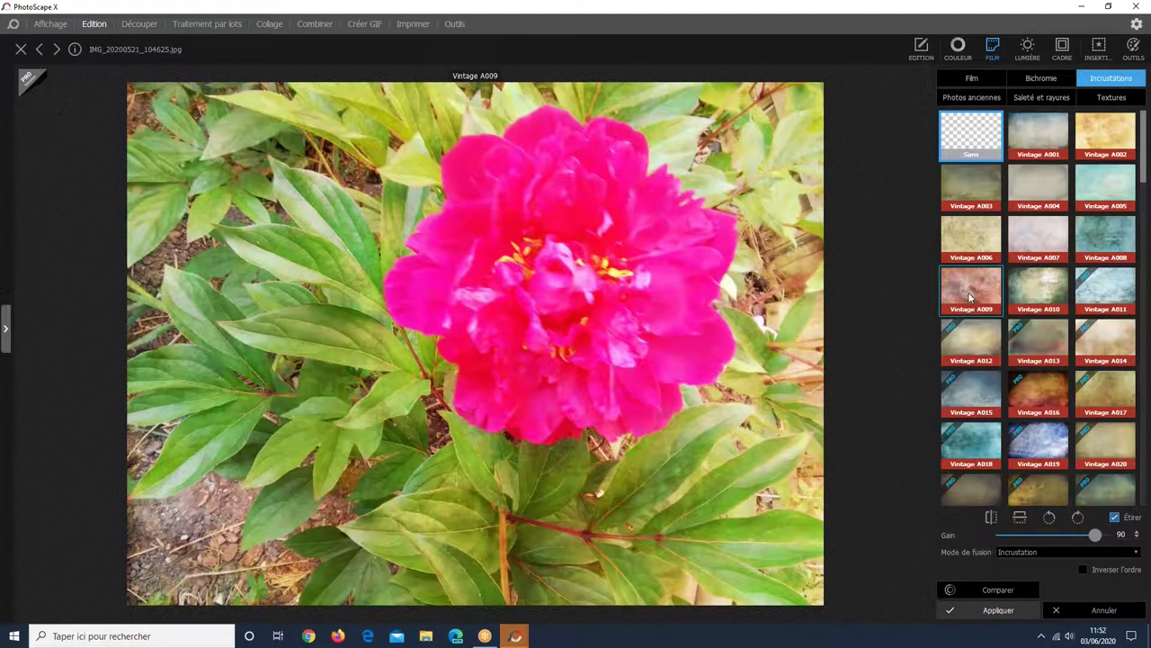
click(1045, 297)
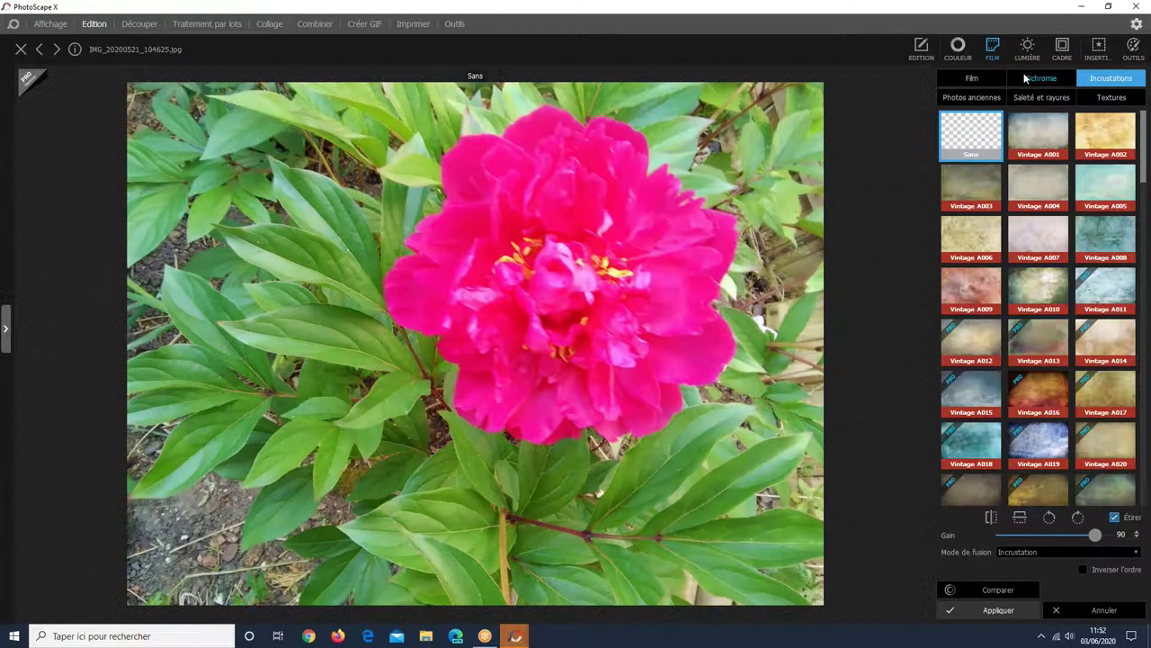
- Preview the Photos anciennes overlays, such as A004 and A013, and the Saleté et rayures overlays, such as 005
click(982, 97)
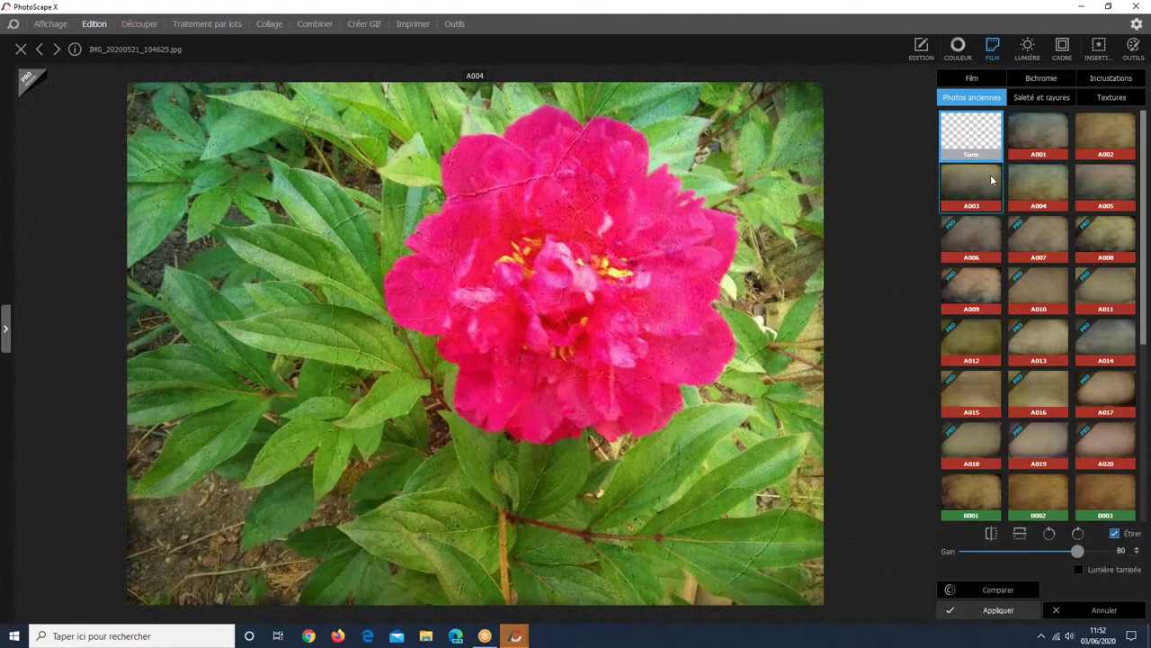
scroll(1035, 342, down, 1)
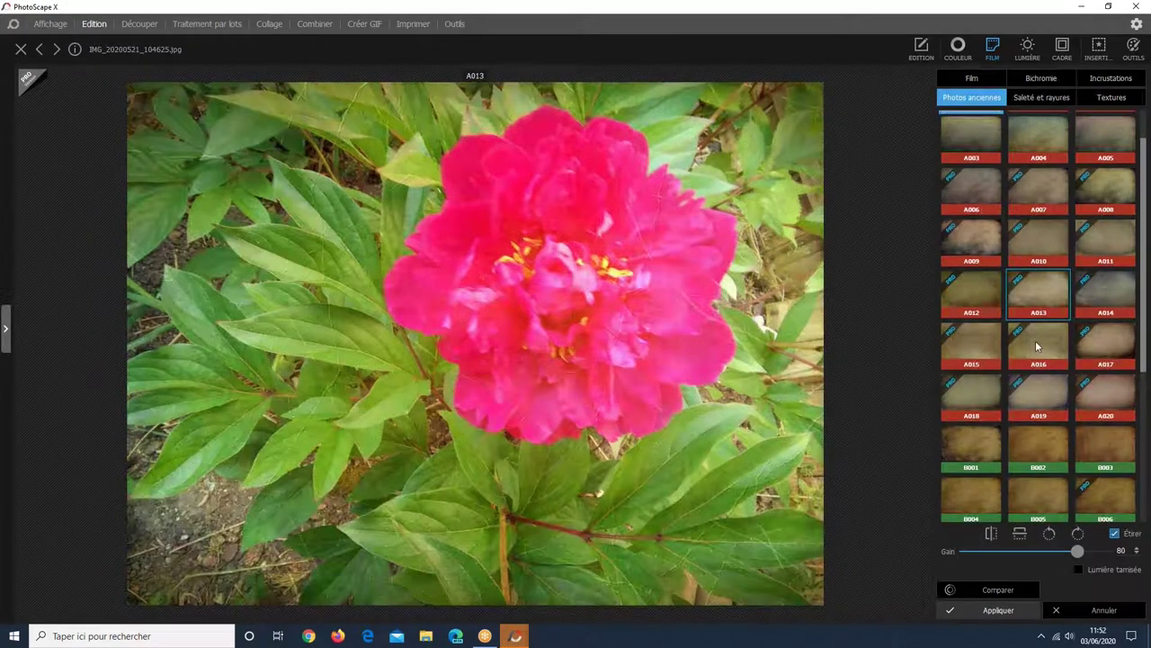
scroll(1008, 423, down, 1)
scroll(985, 432, down, 2)
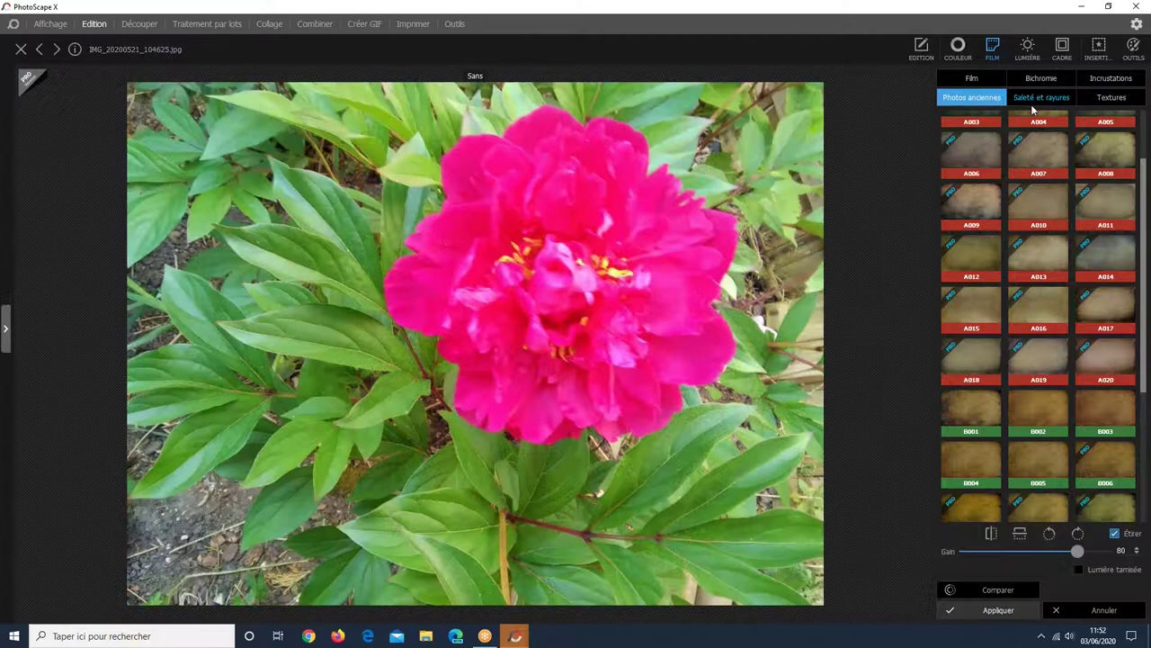
click(1037, 99)
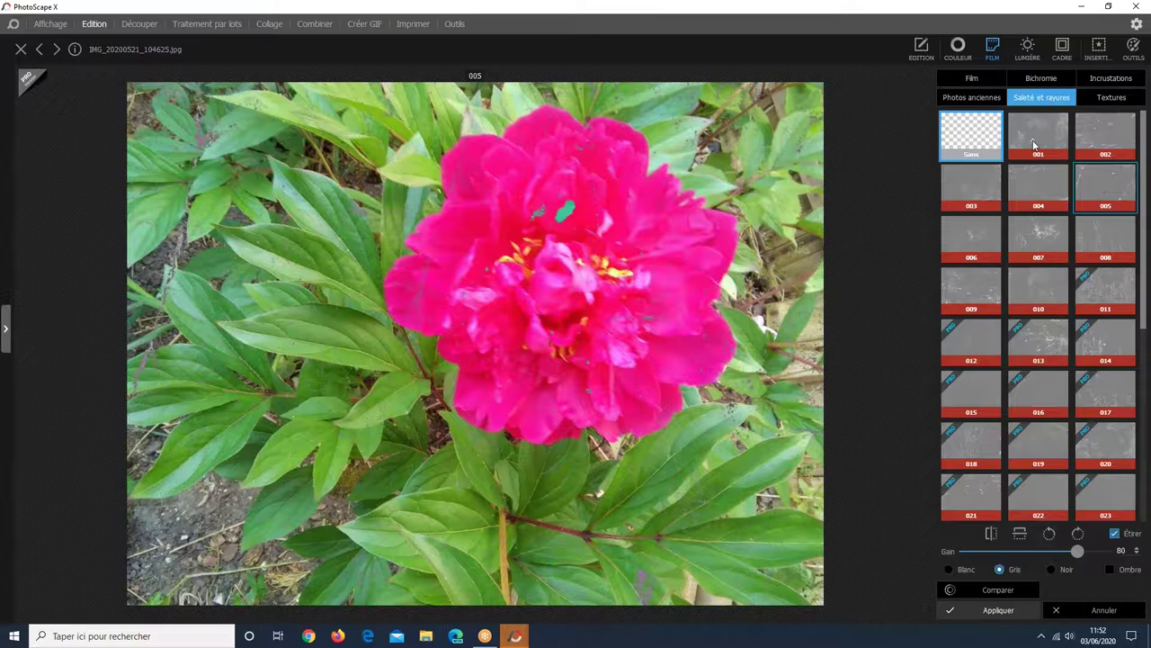
- Preview the Fabric and Paper presets in Textures and leave the Film filters without applying any
click(1111, 97)
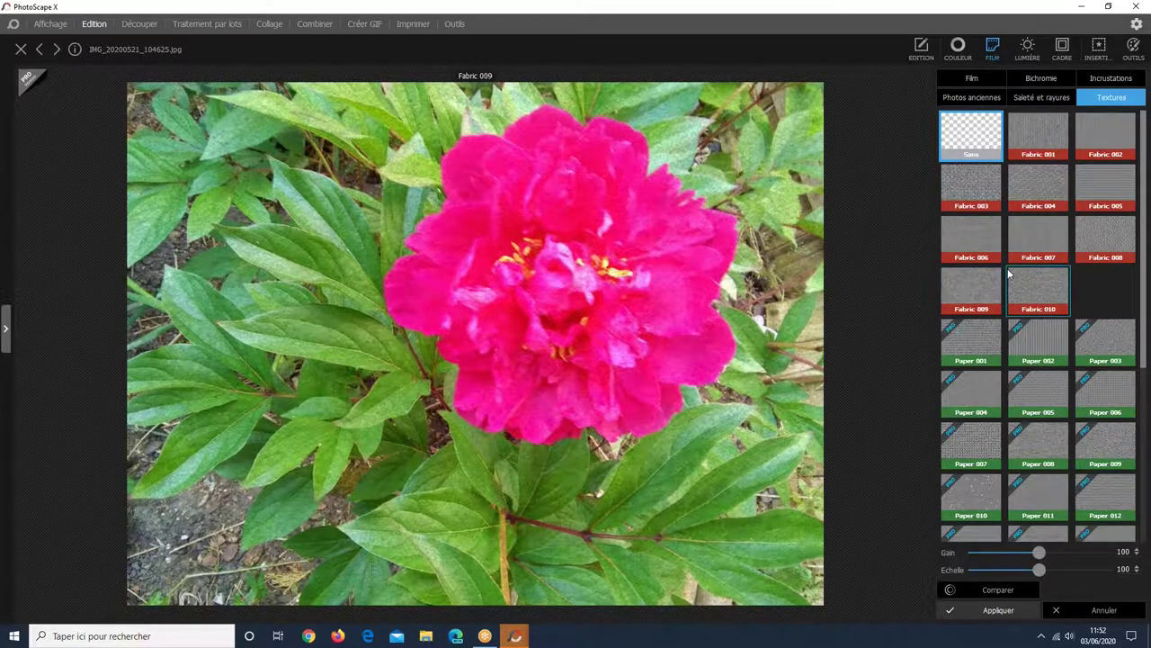
scroll(1013, 236, down, 1)
scroll(1013, 237, down, 1)
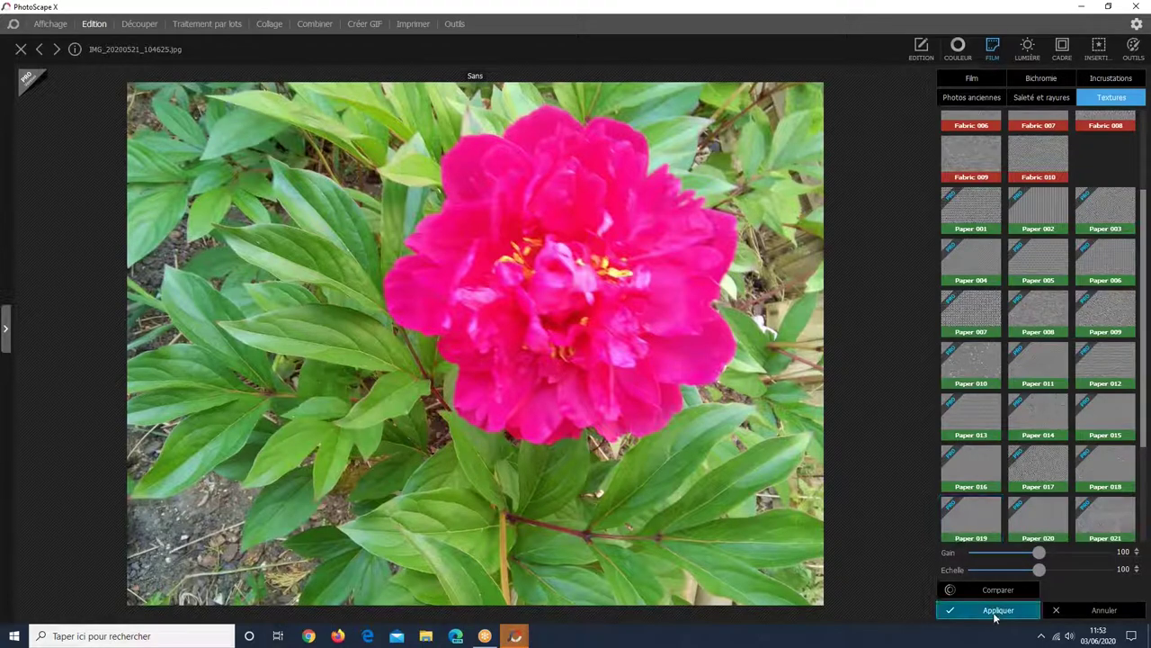
click(1105, 616)
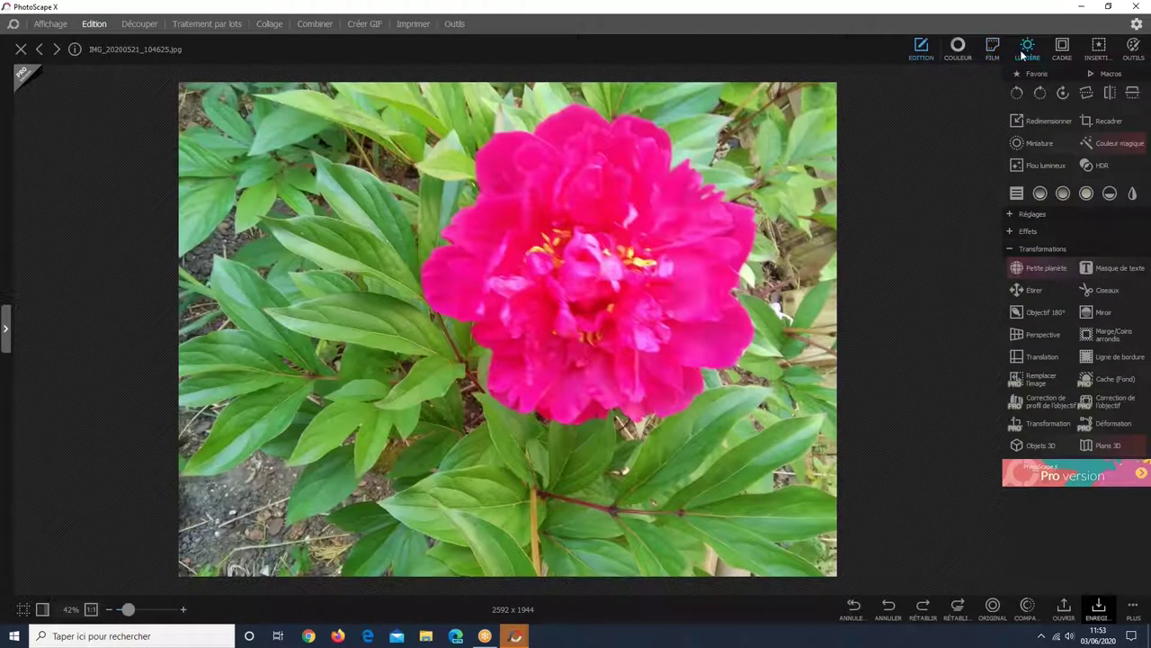
- Preview Lumière light leaks on the photo, including 010 from Fuites de lumière (1) and 001, 004 and 005 from Fuites de lumière (2)
click(1026, 53)
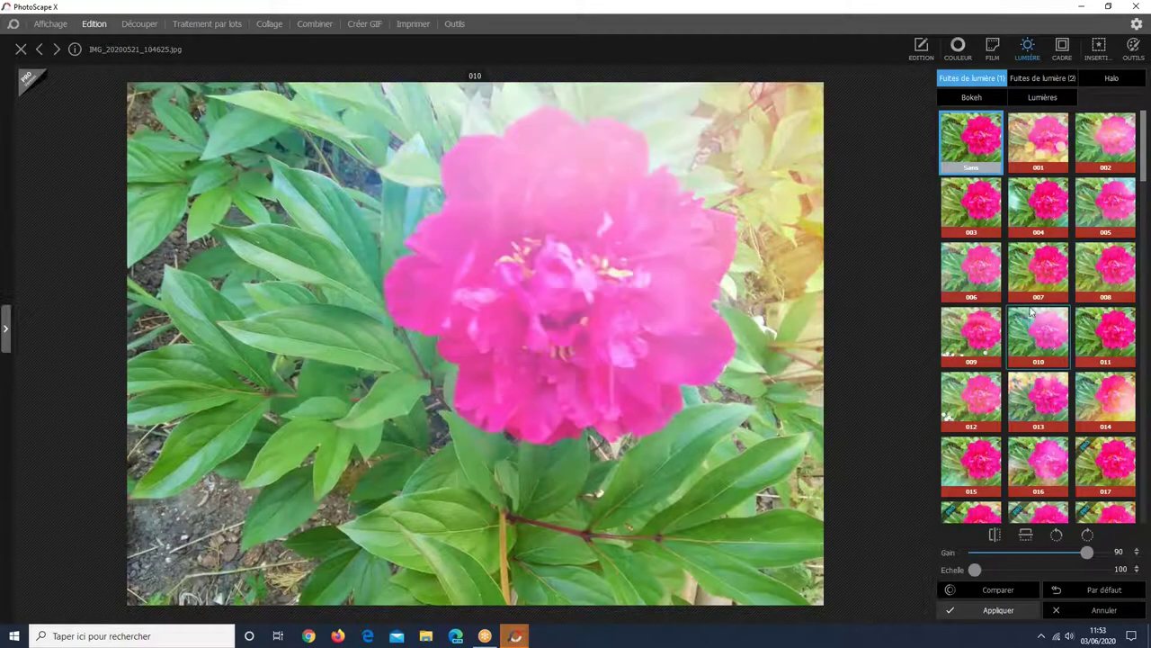
click(1045, 78)
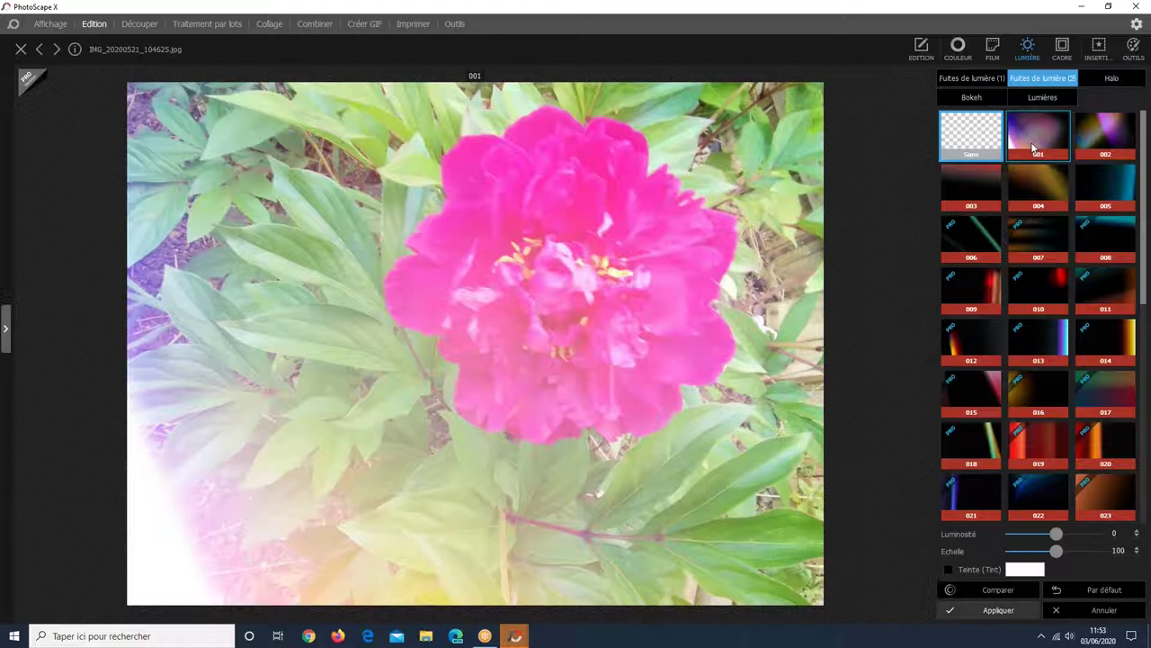
click(1034, 149)
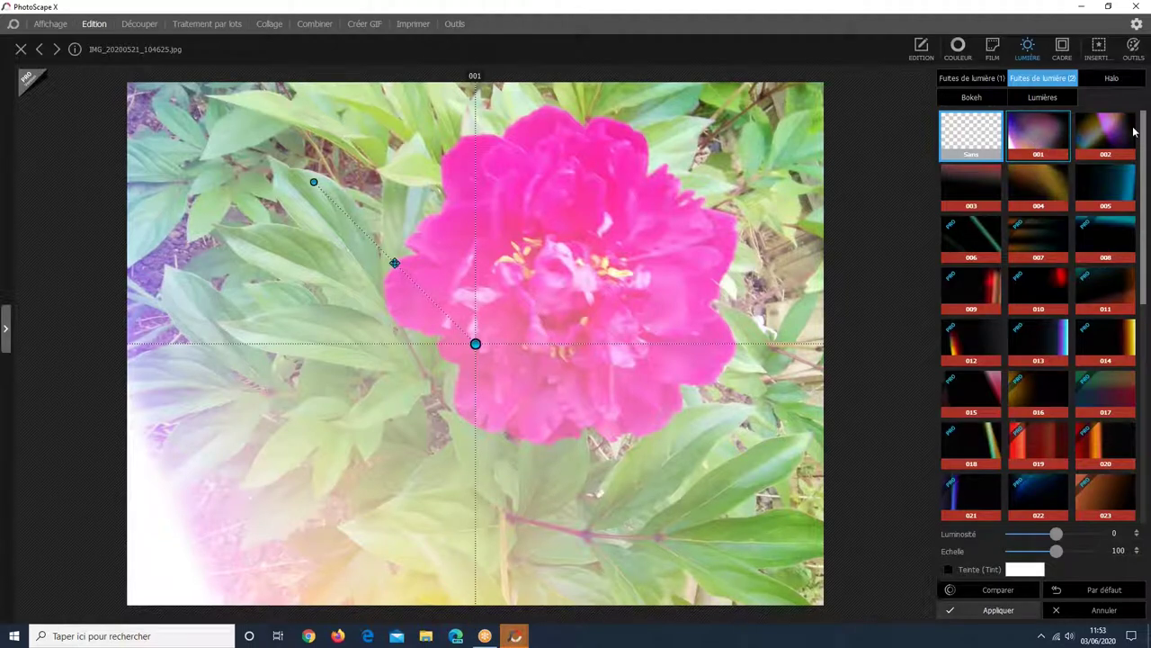
click(1132, 133)
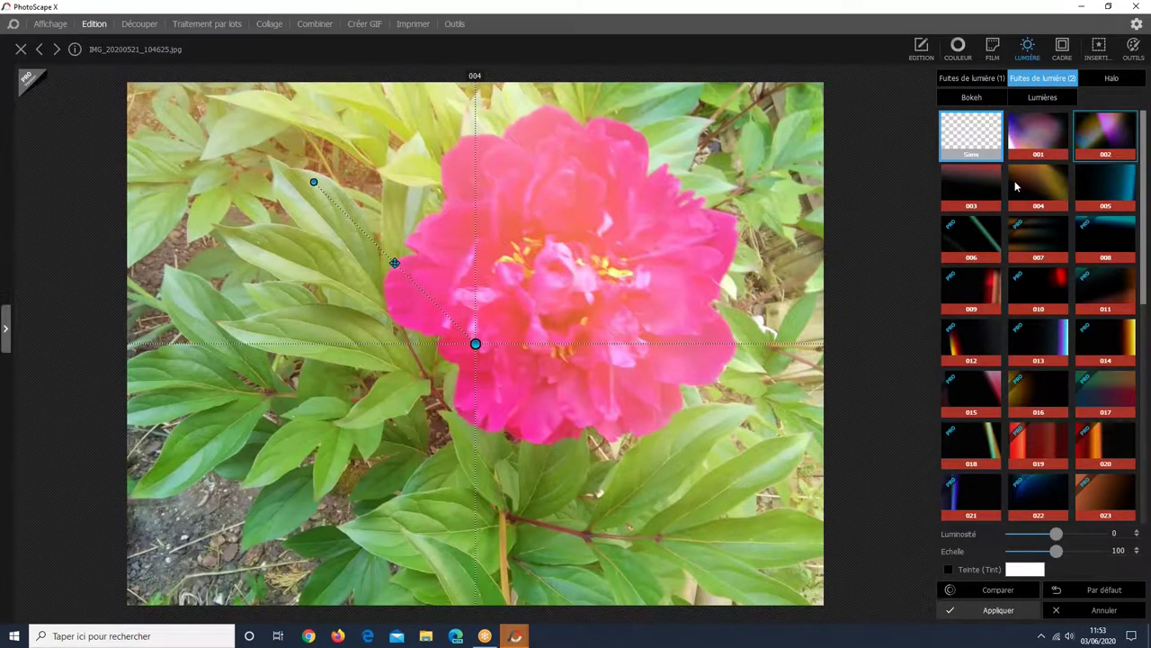
click(1015, 186)
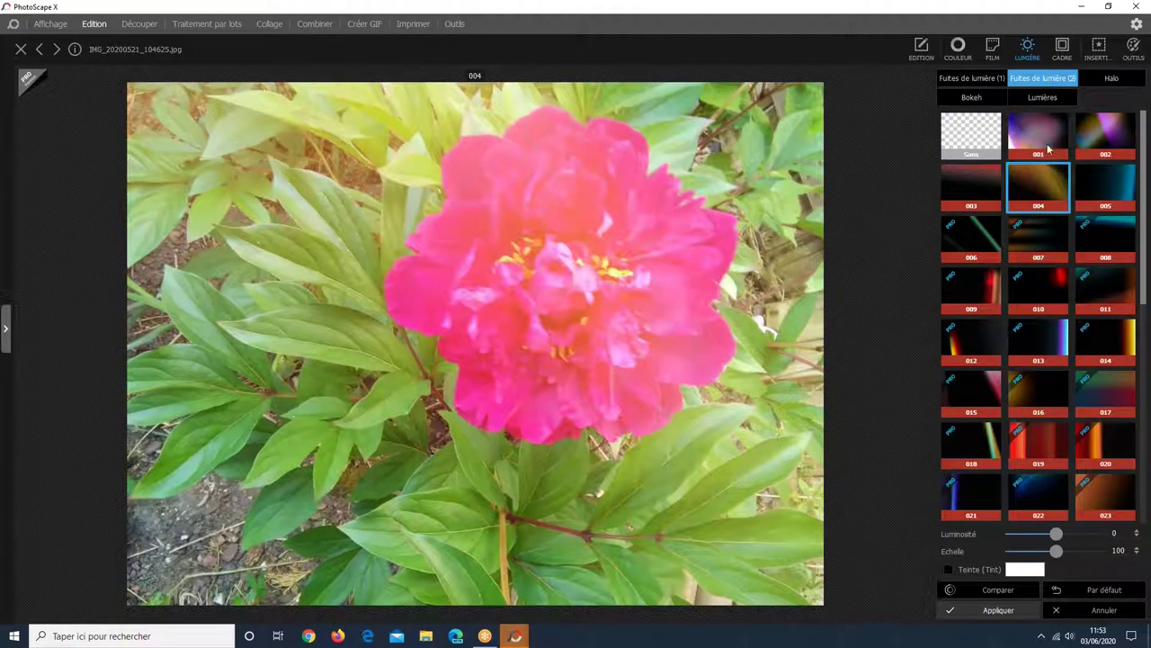
click(1106, 185)
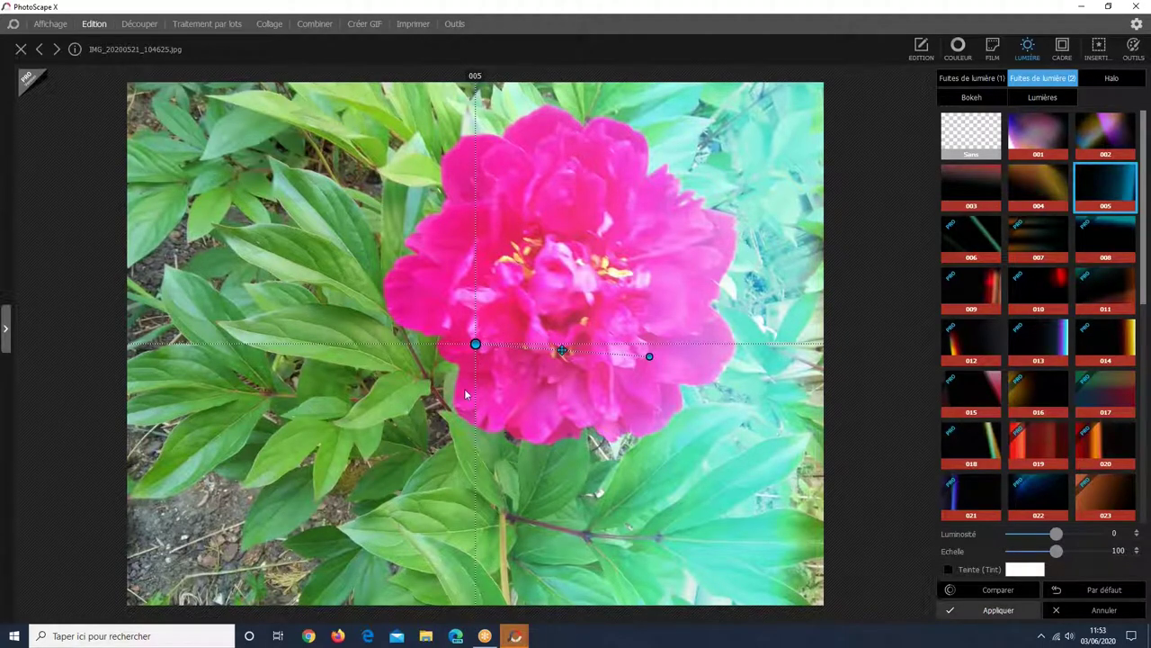
- Try different directions and positions for the 005 light leak around the flower, shifting its center toward the middle of the bloom
click(476, 345)
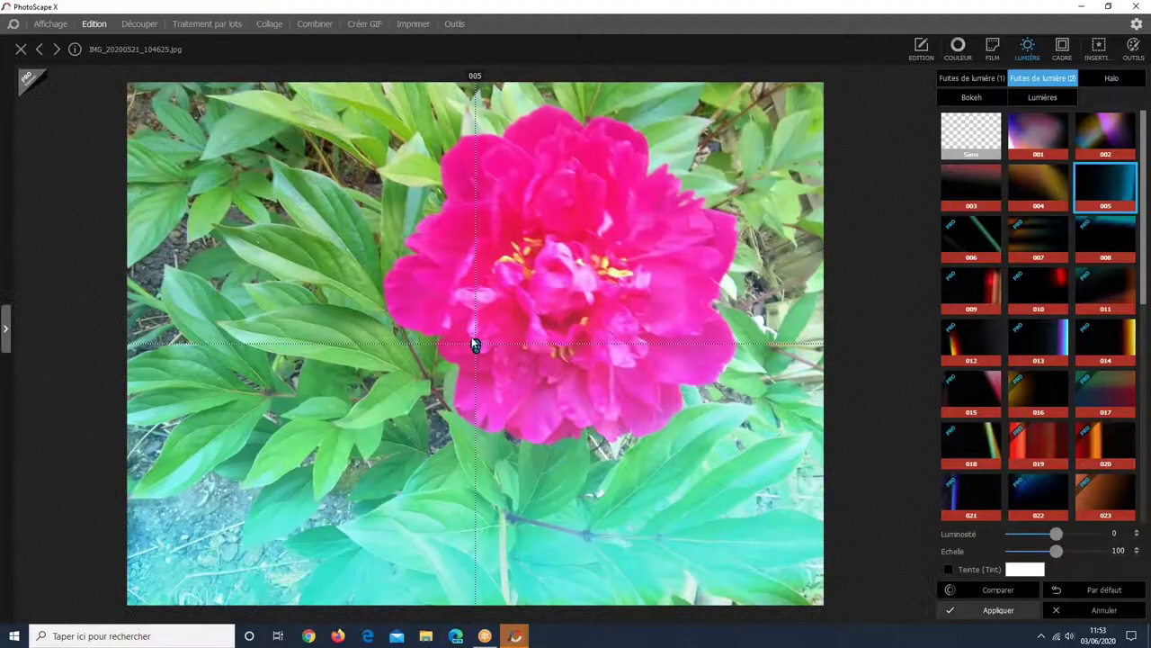
click(440, 291)
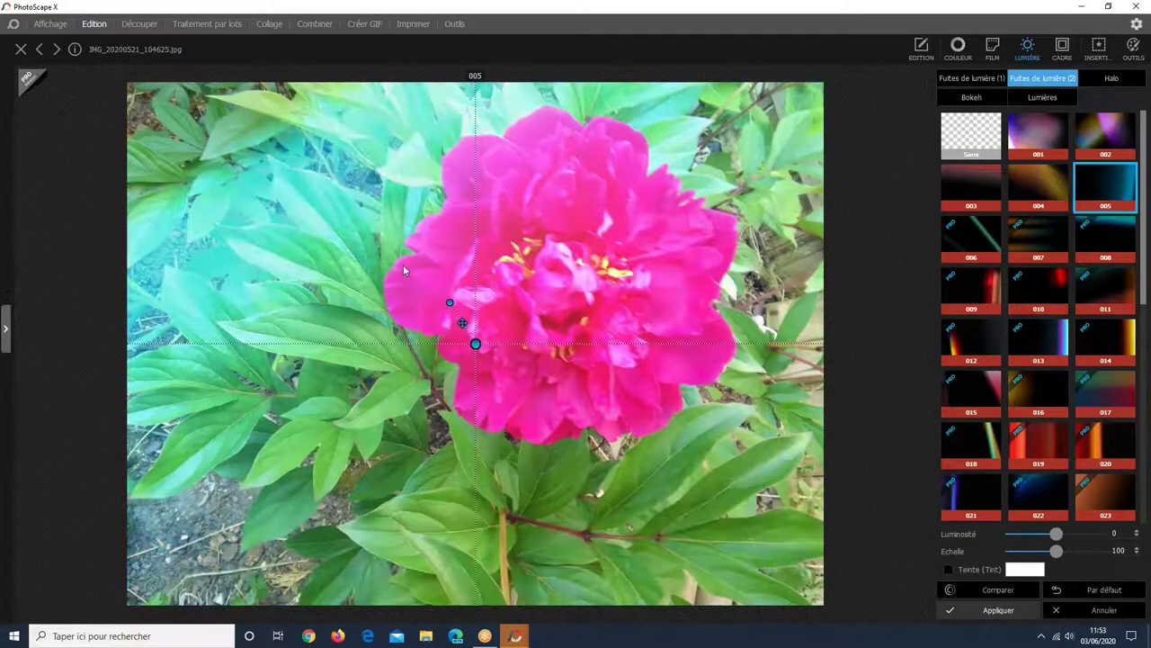
click(403, 264)
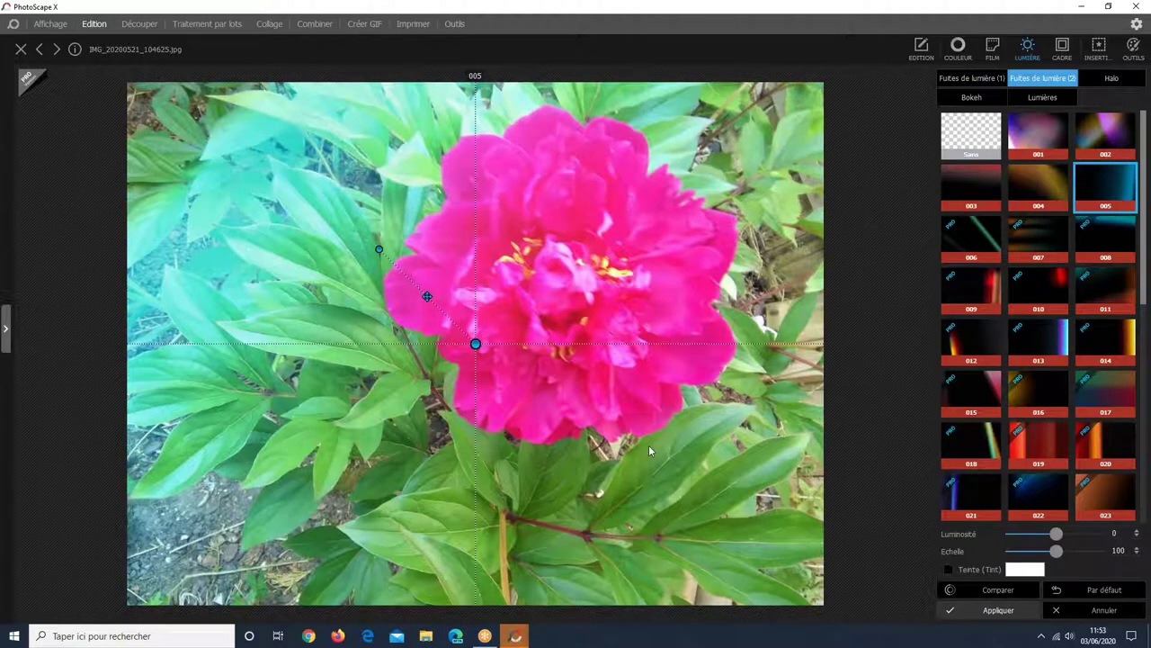
click(623, 438)
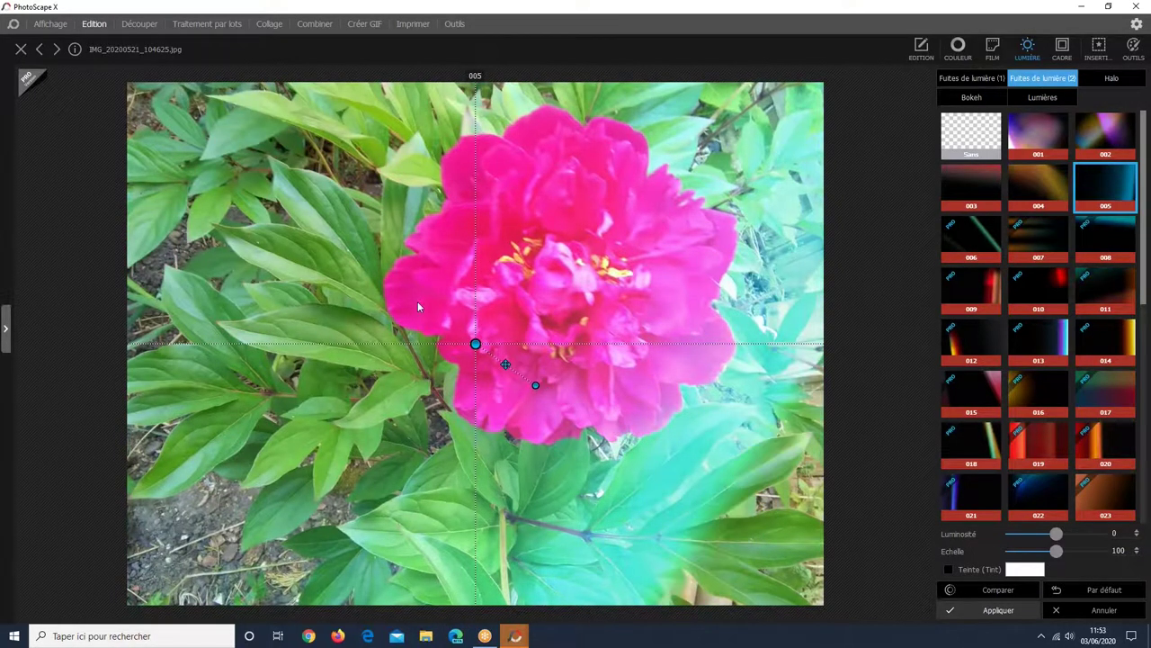
click(394, 300)
click(549, 248)
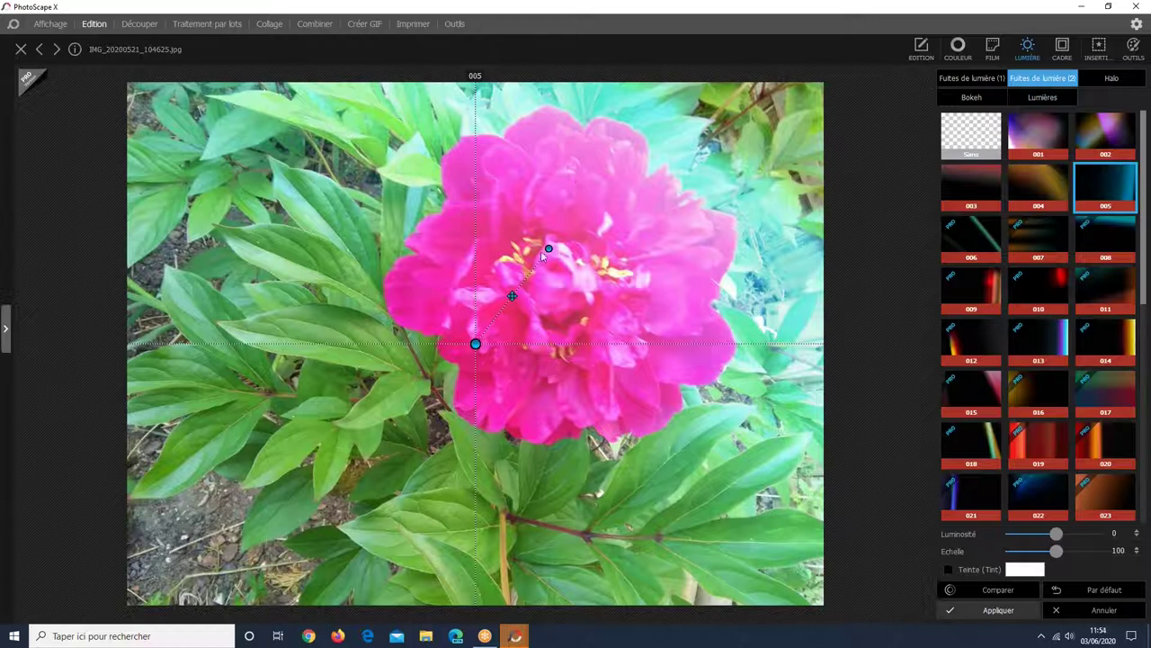
click(354, 457)
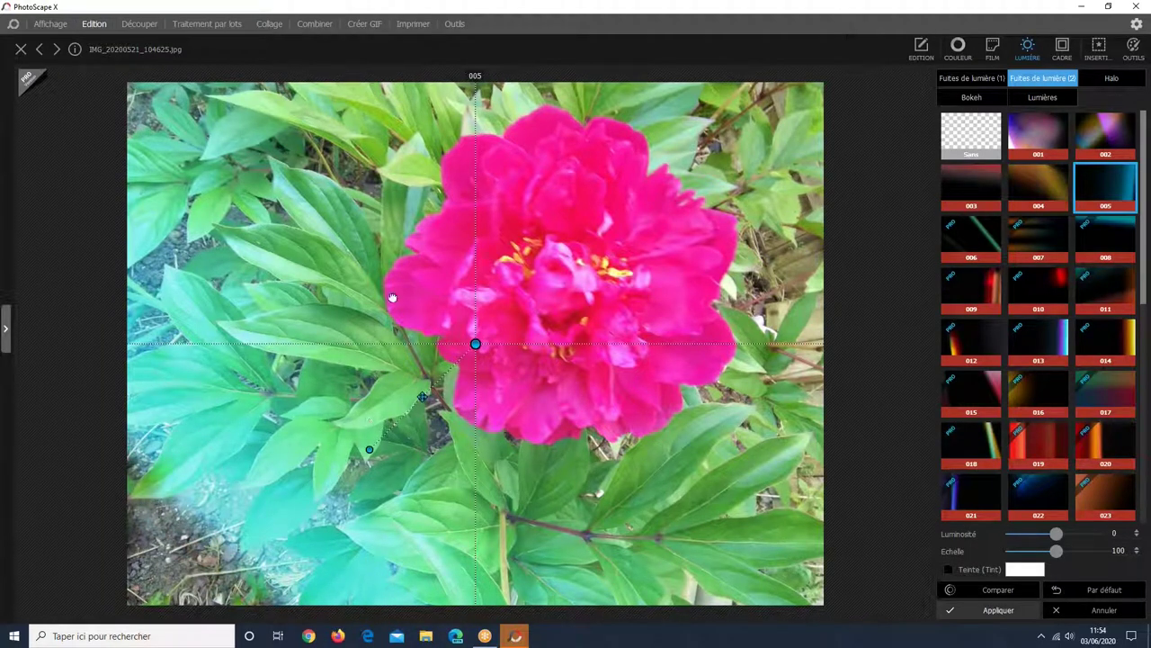
drag(392, 298, 380, 224)
mouse_move(565, 385)
mouse_down()
mouse_move(509, 402)
mouse_move(554, 374)
mouse_up()
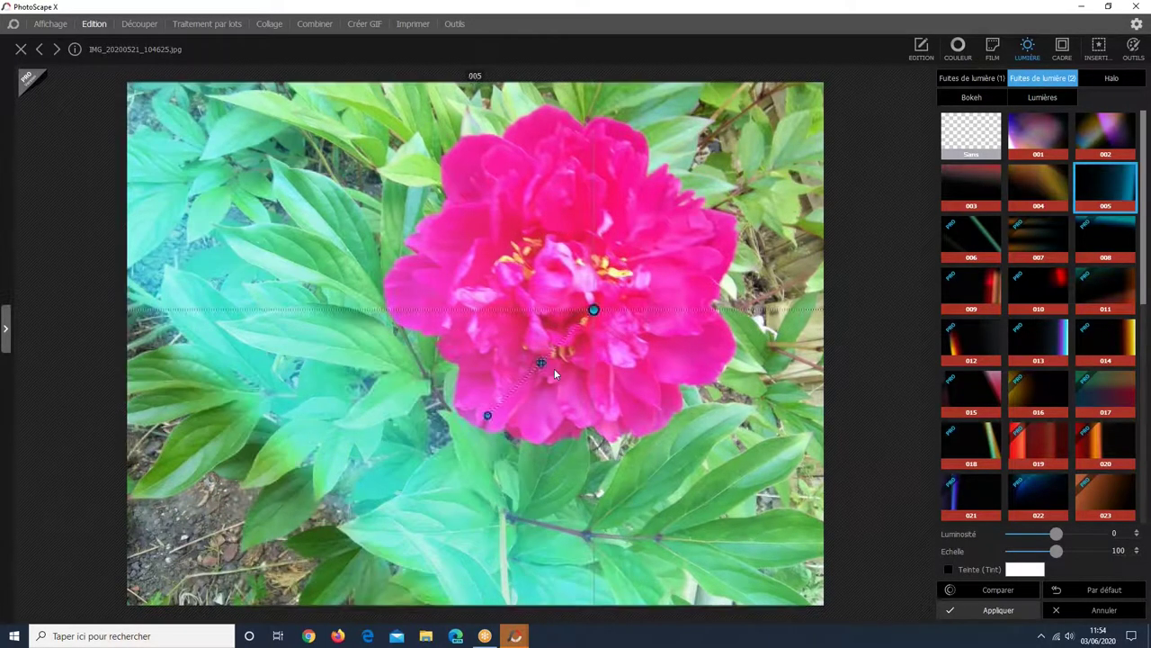
- Preview Halo flares such as 005 and 007 on the photo without keeping any
click(1113, 80)
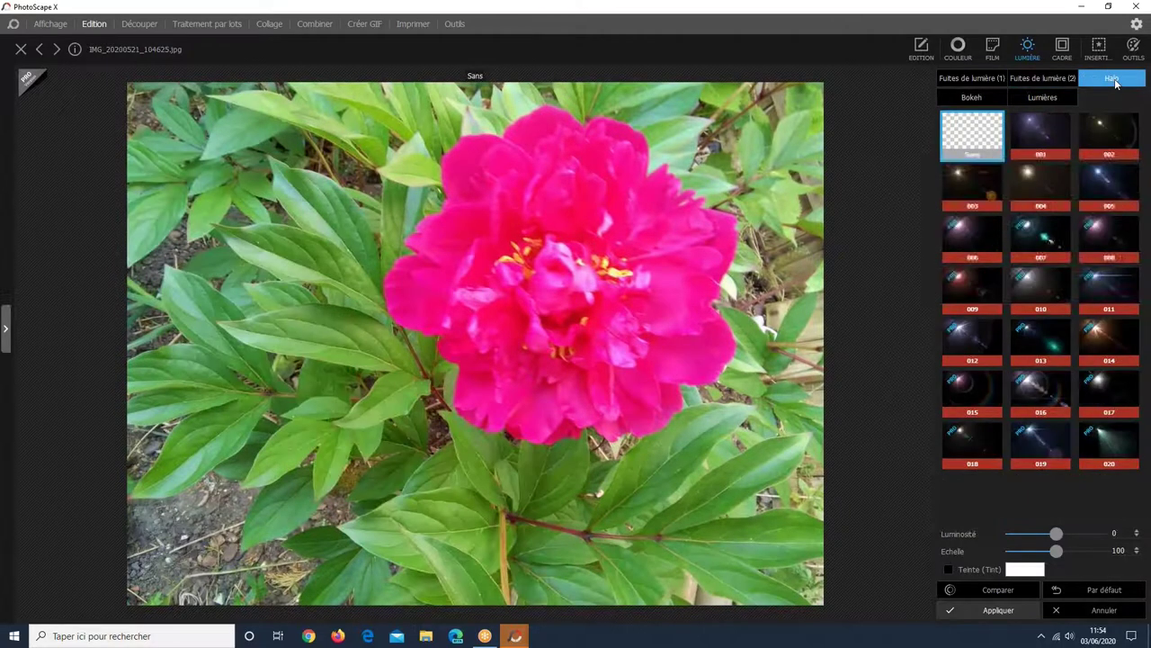
click(1043, 188)
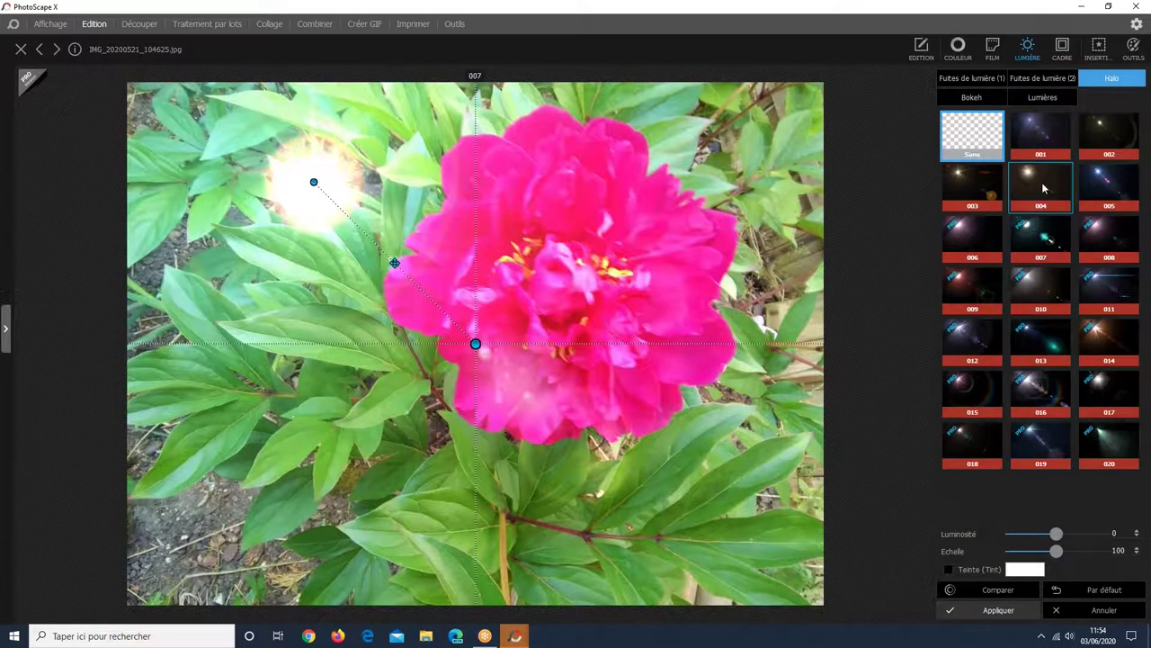
click(1108, 149)
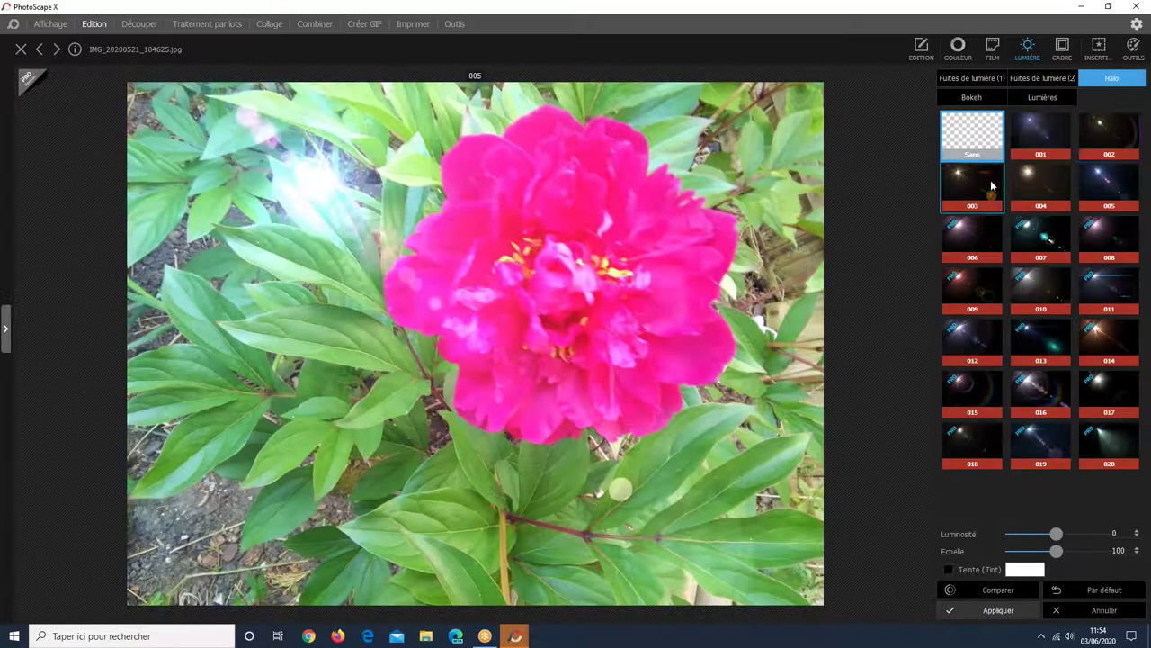
click(975, 135)
- Preview Bokeh patterns such as 003, 007 and 009 over the flower photo
click(976, 98)
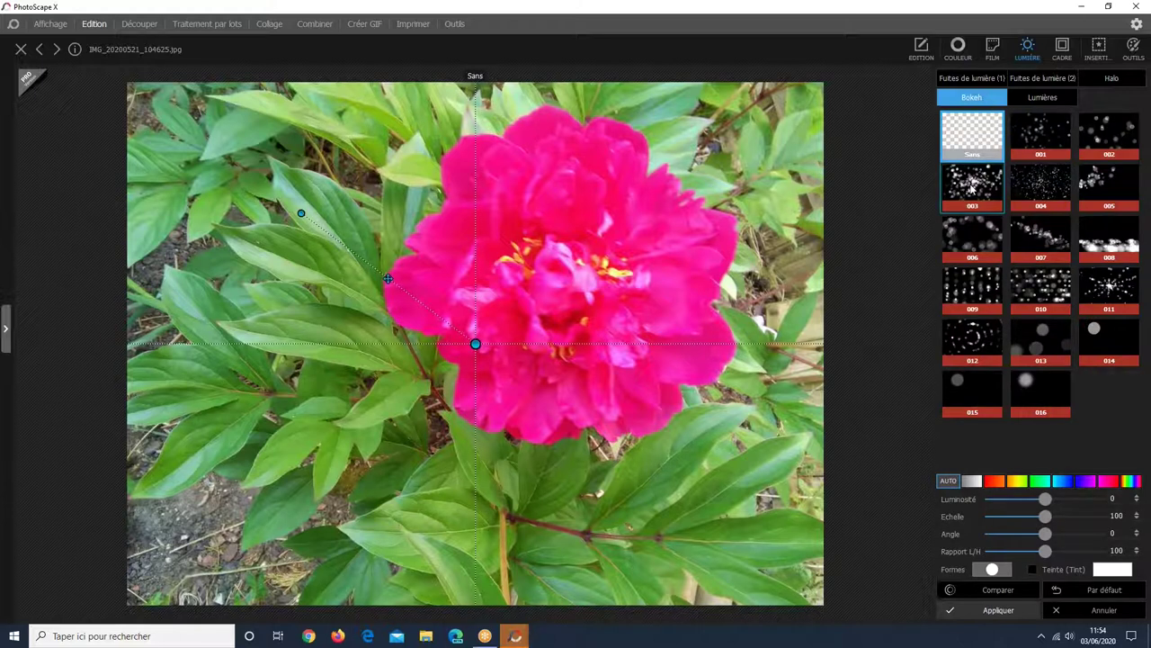
click(972, 187)
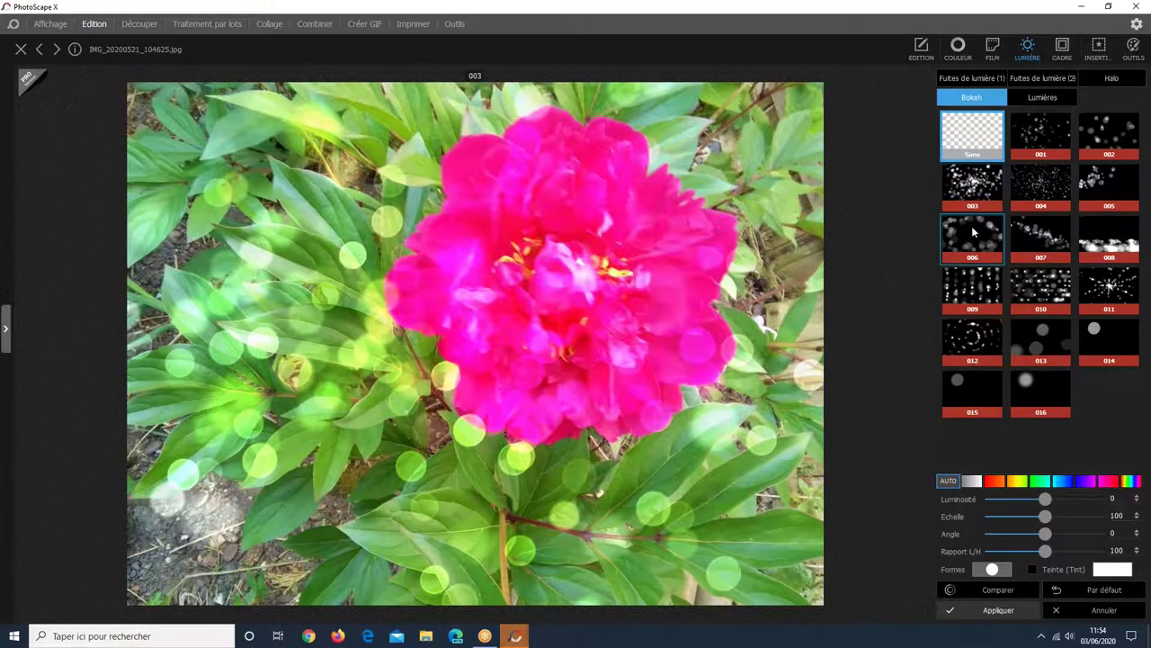
click(1041, 234)
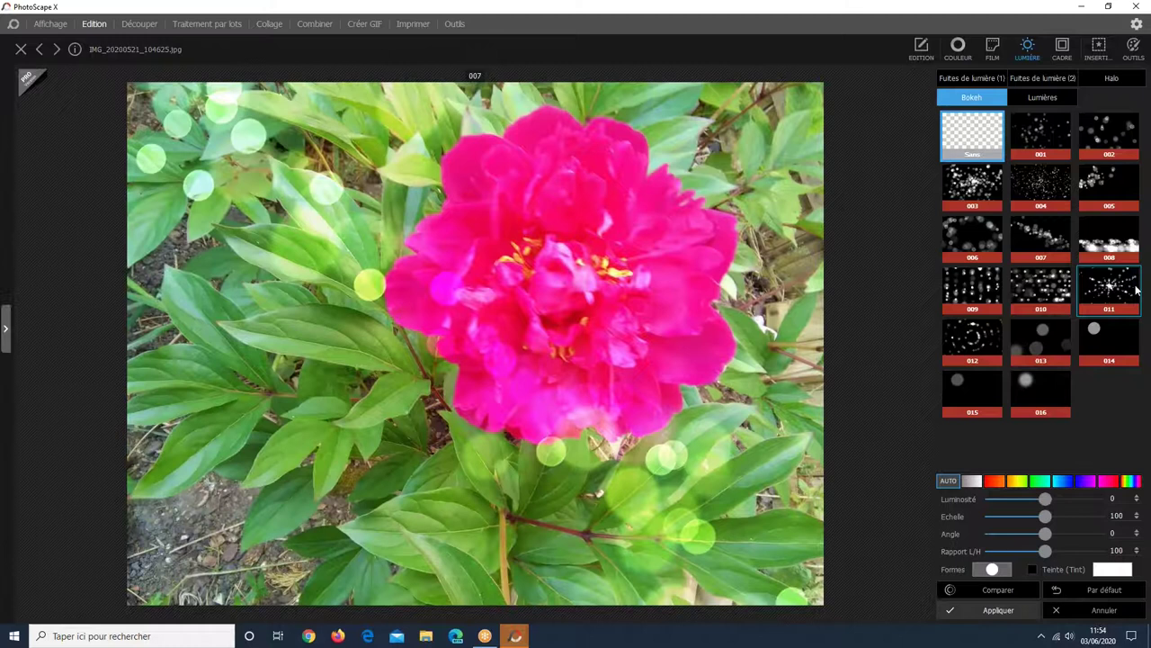
click(1136, 289)
click(963, 332)
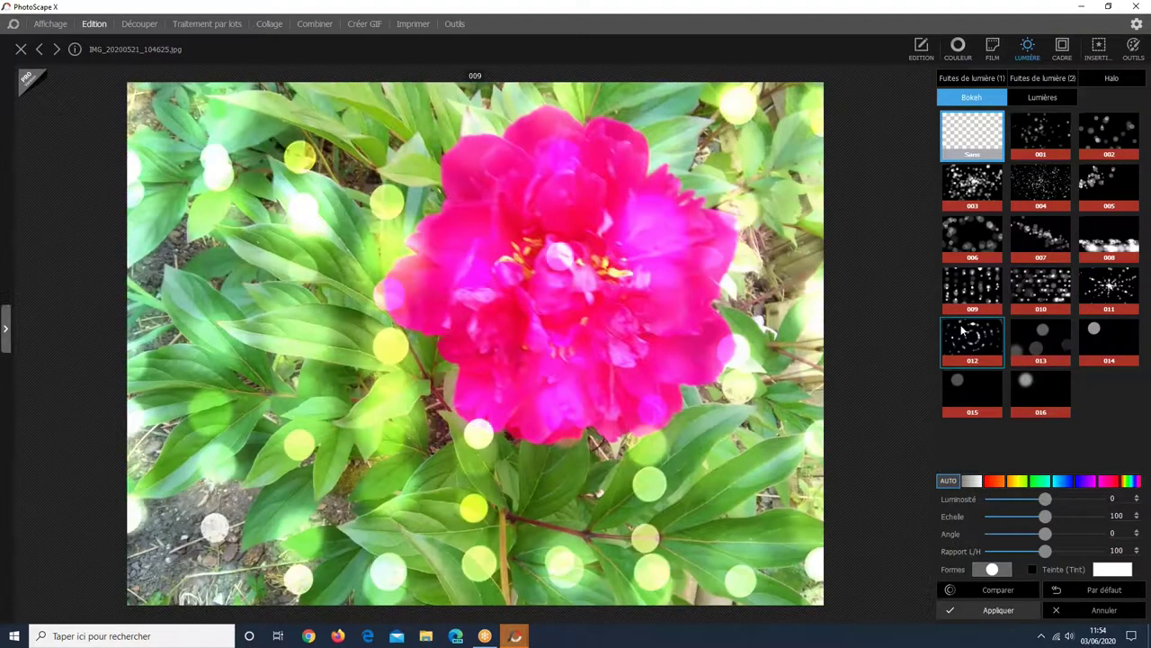
- Preview the Lumières effects on the photo, including rainbows 003 and 004 and spotlights 001 and 002
click(1043, 96)
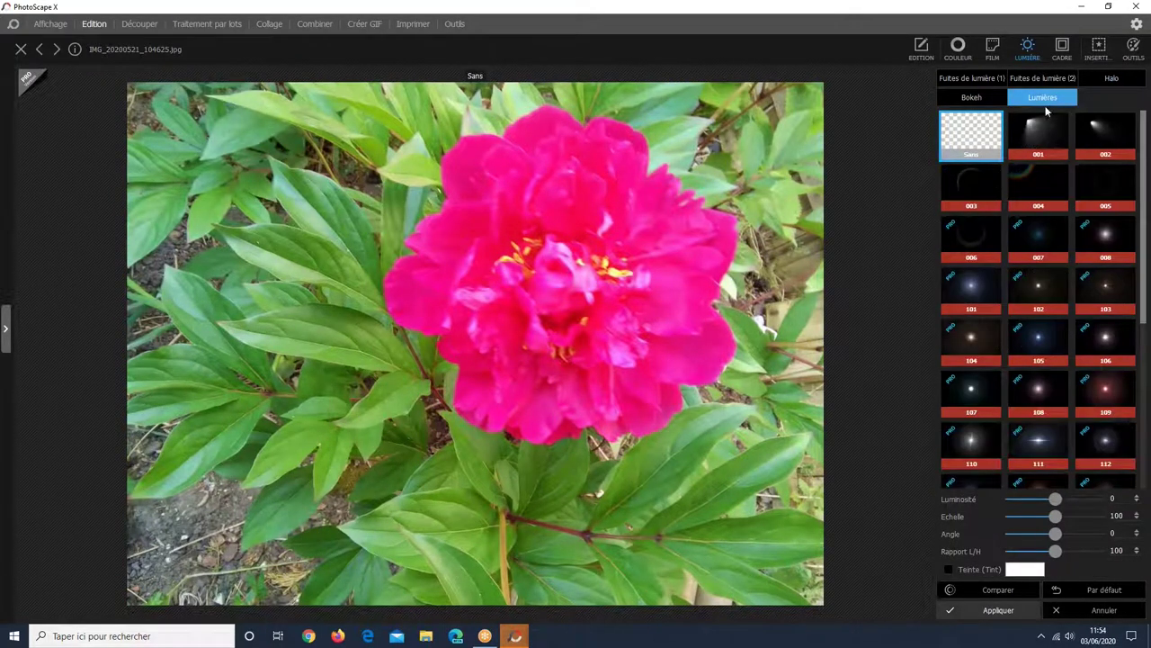
click(1039, 184)
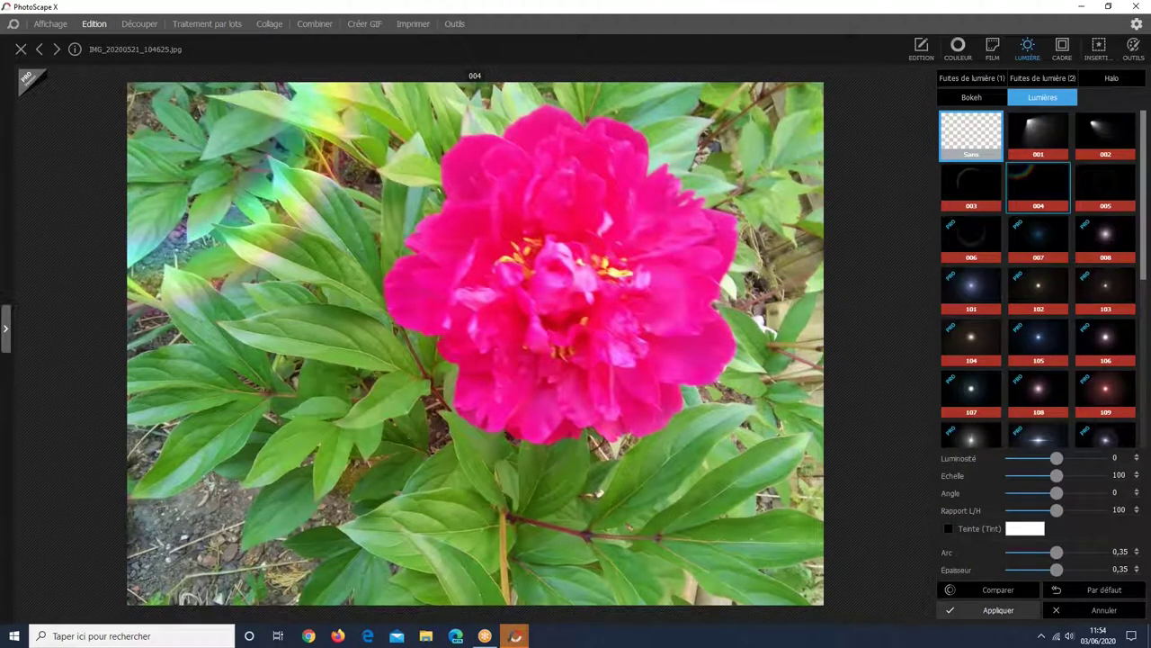
click(981, 180)
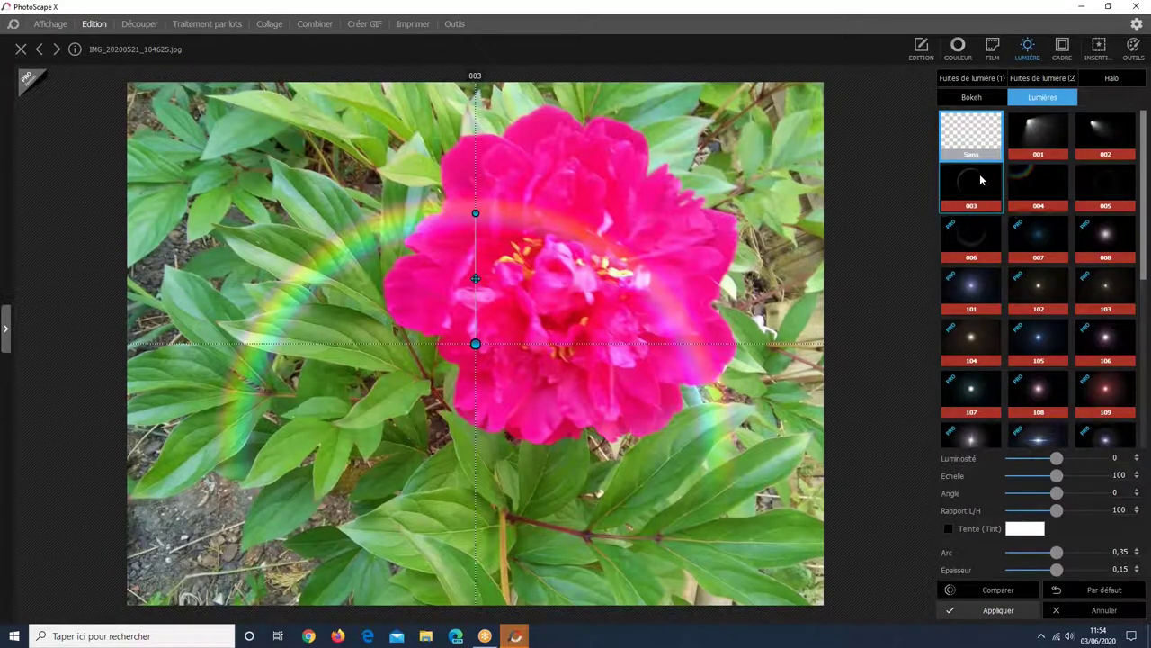
click(995, 155)
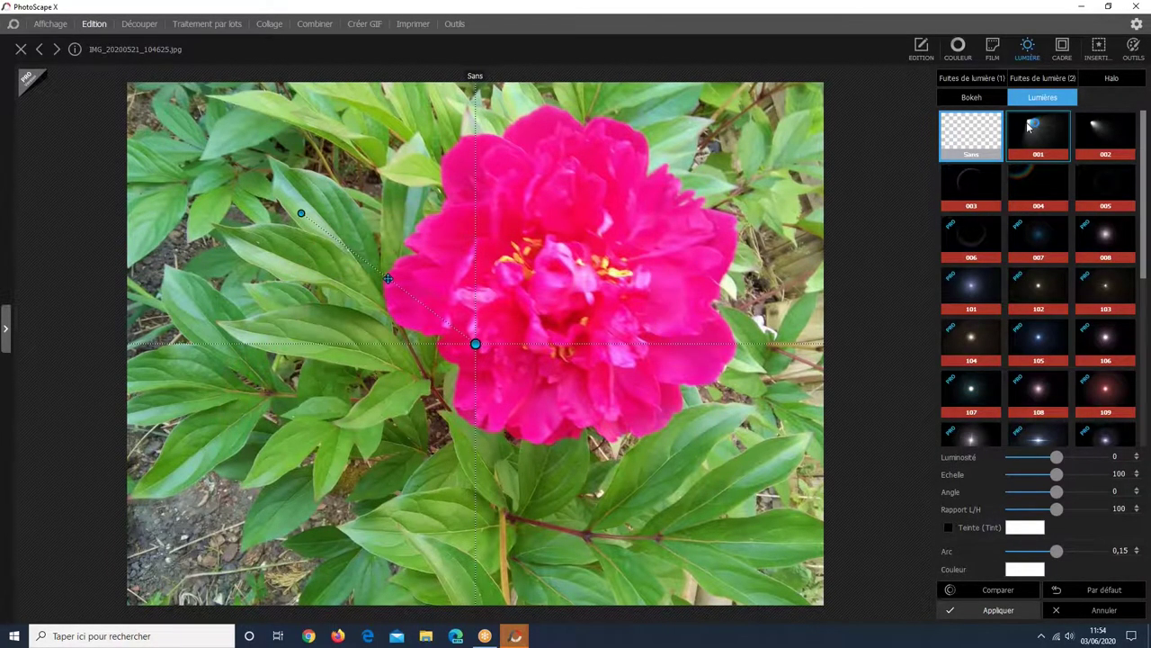
click(1030, 127)
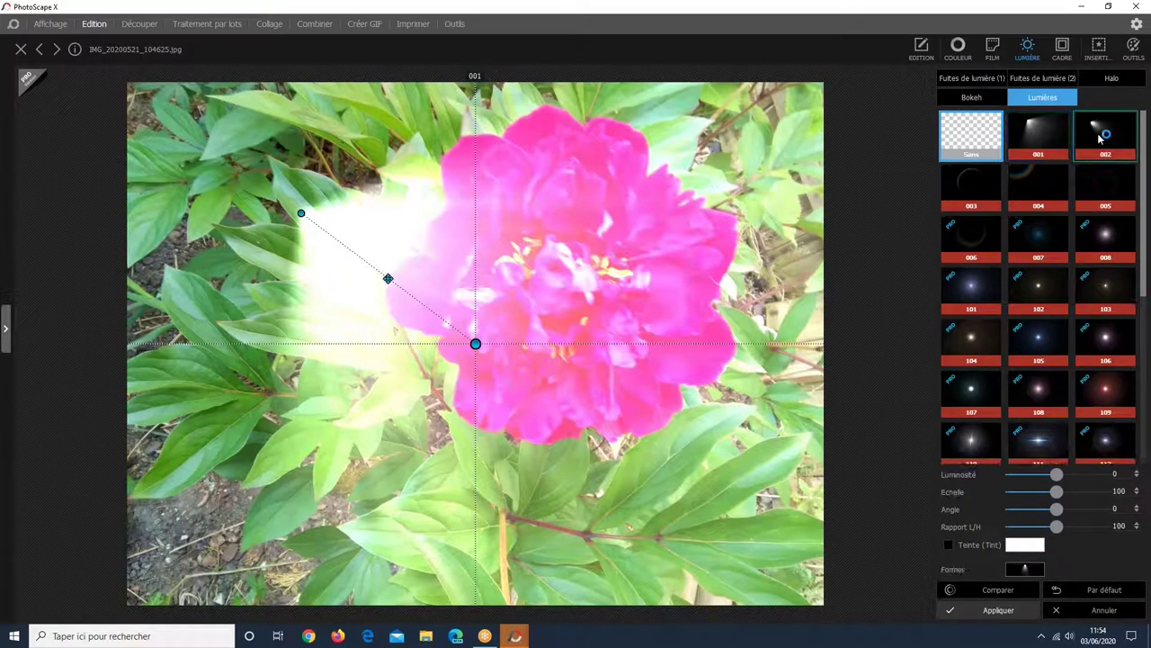
click(1100, 136)
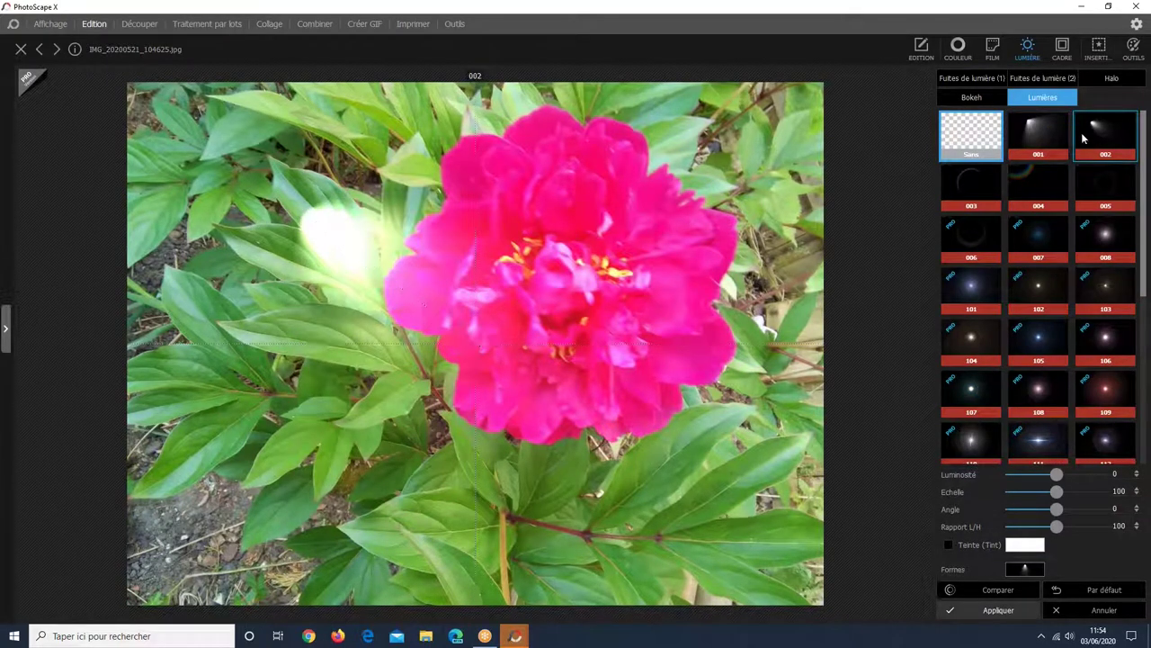
- Apply the Lumières spotlight effect 002 to the leaves beside the flower
key(Delete)
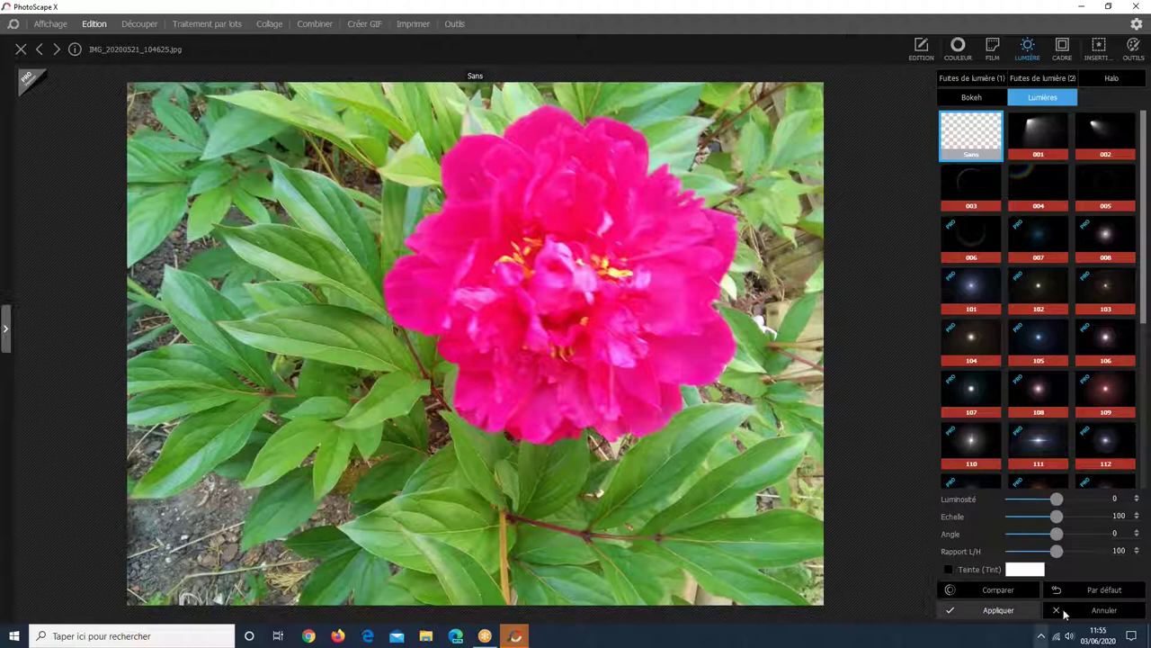
click(1106, 135)
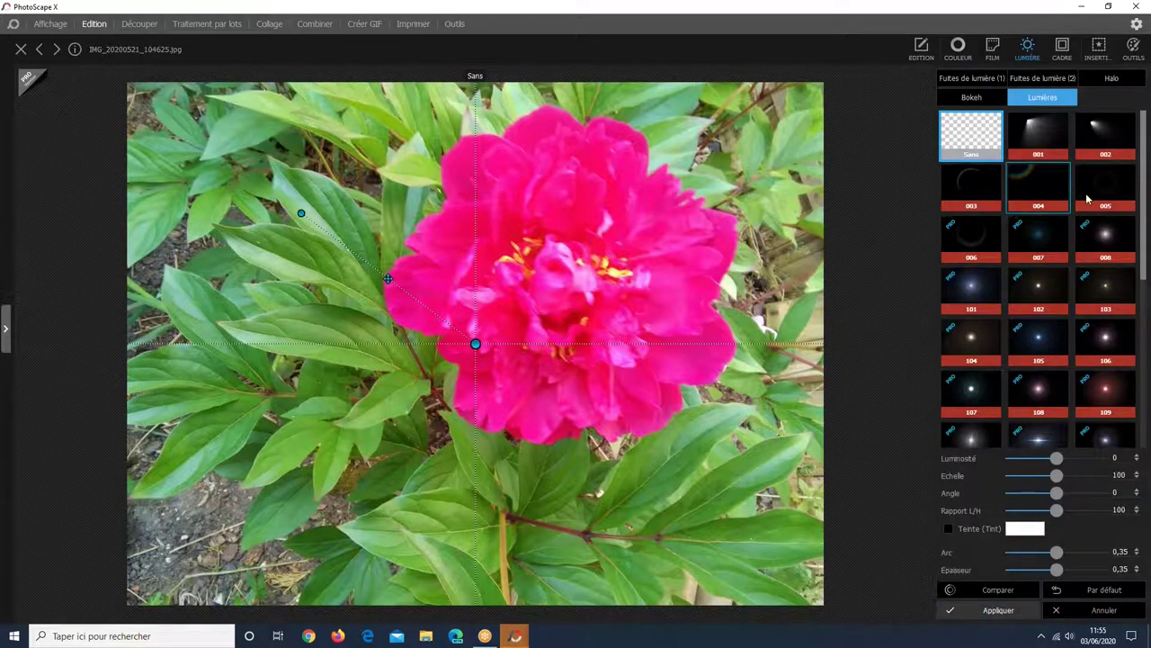
click(985, 609)
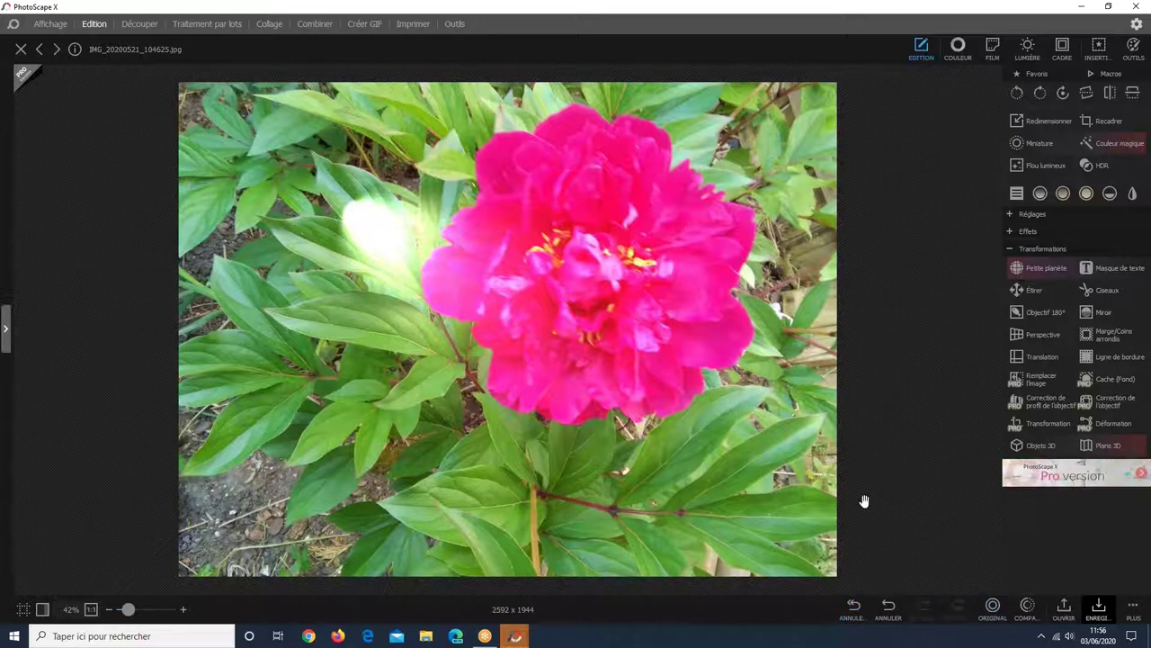
- Save the edited photo as a new JPEG named "IMG_20200521_104625 re" in the Jardin folder
click(1099, 611)
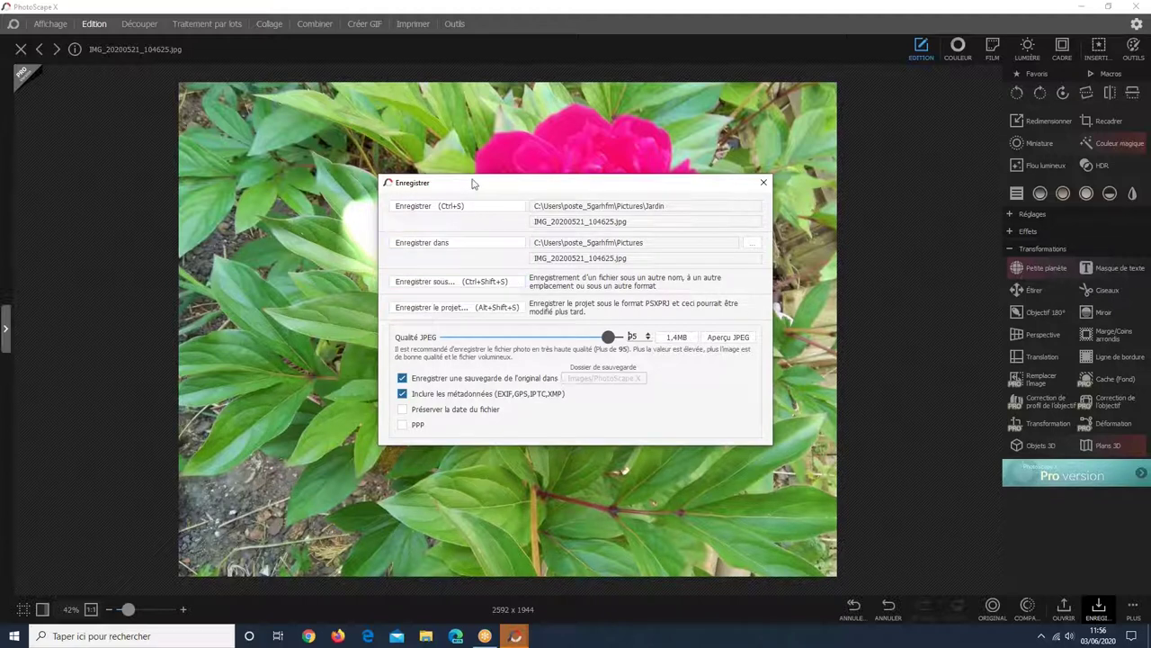
click(417, 287)
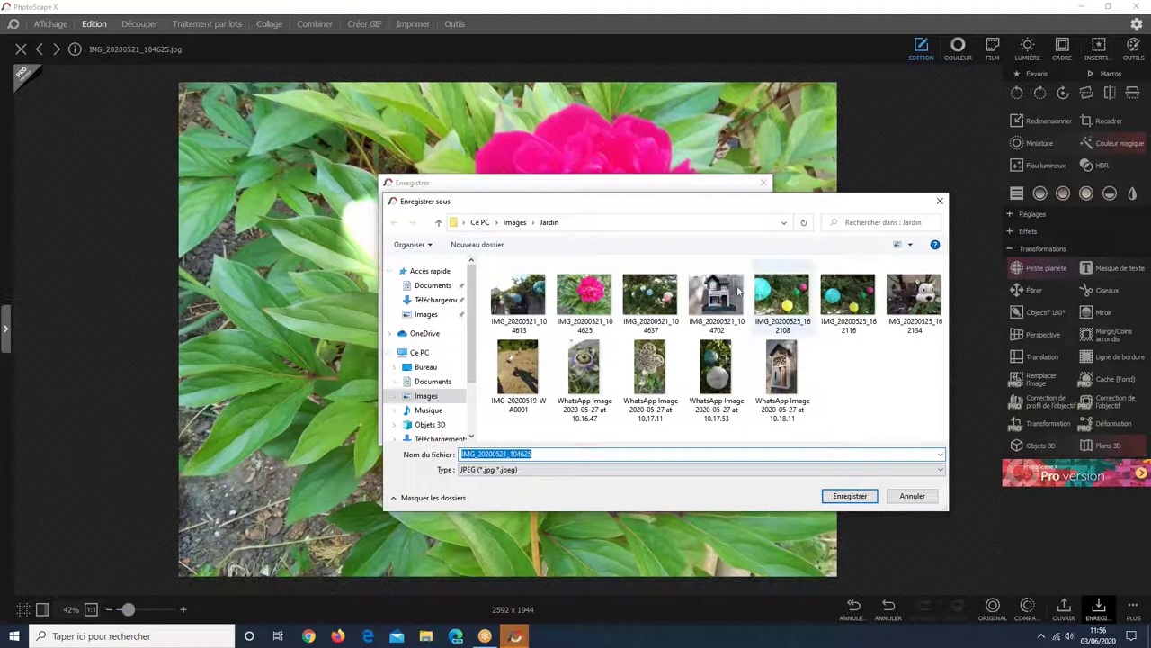
click(576, 458)
text(re)
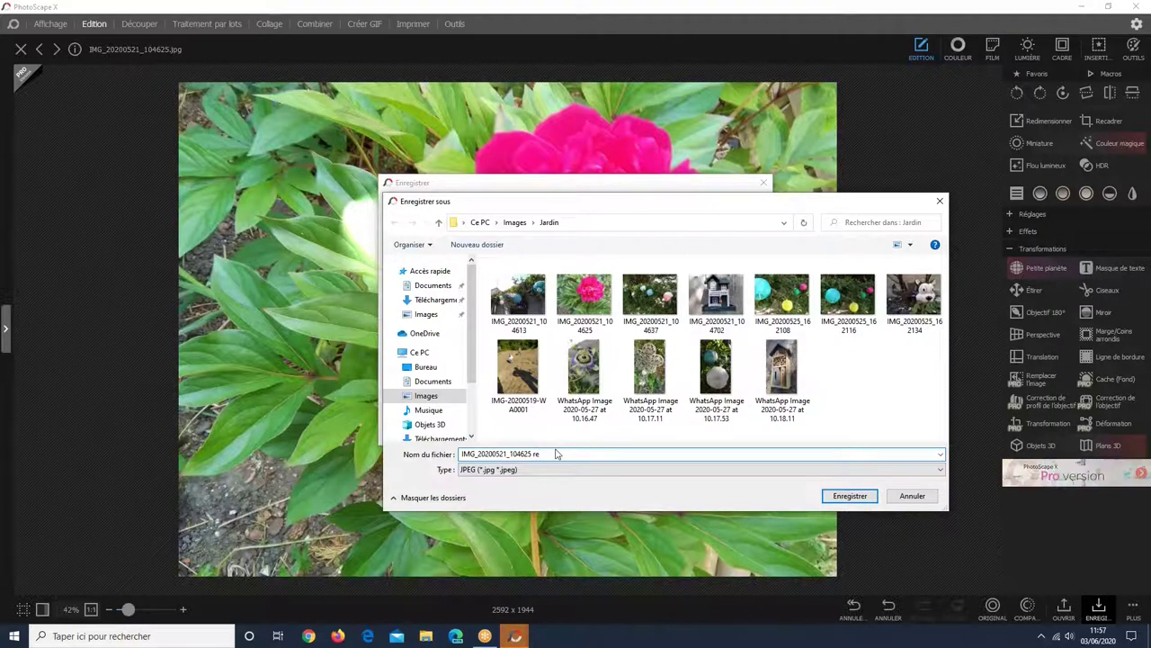
click(851, 496)
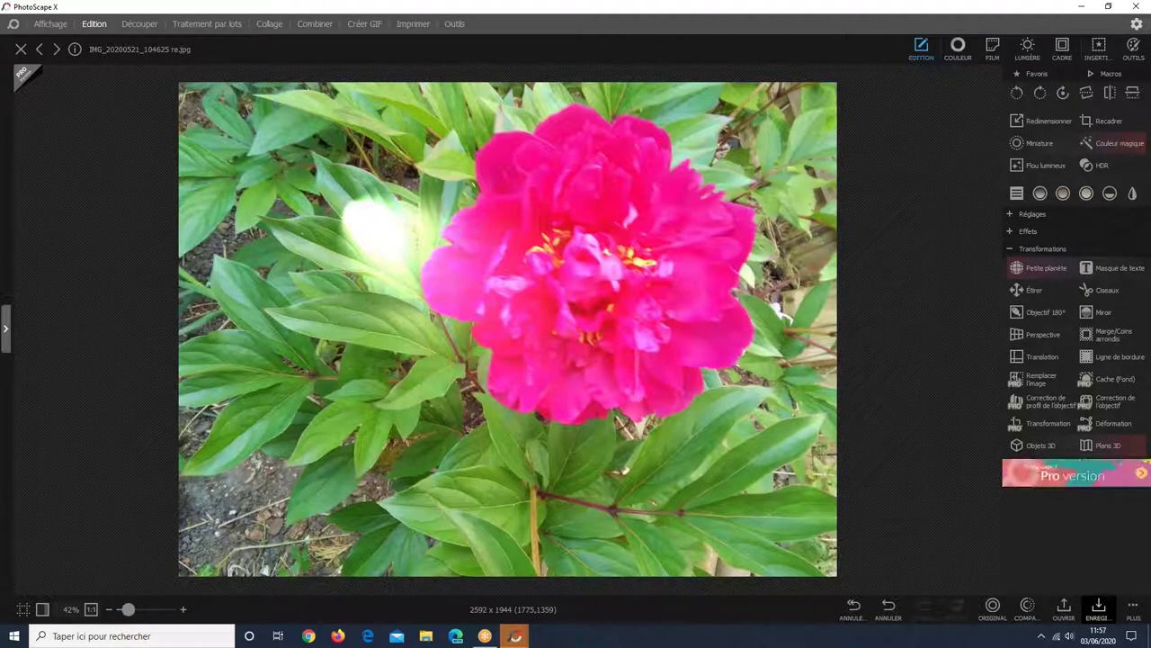
- Review the save options again, including JPEG quality, the original's backup folder and metadata
click(1108, 617)
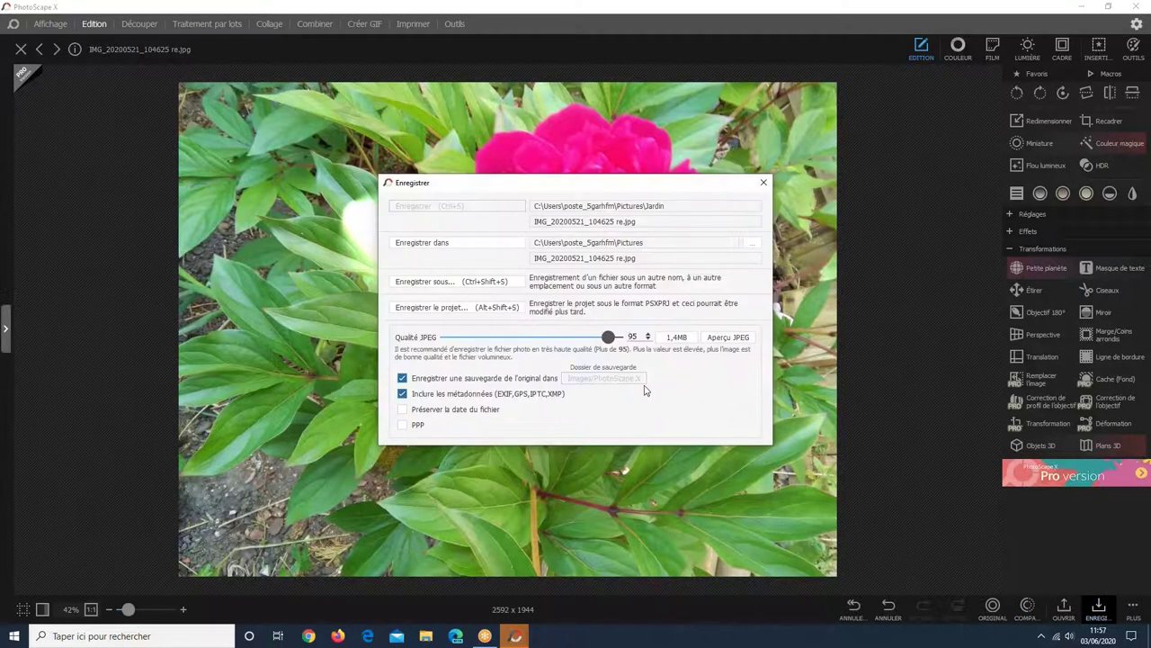
click(886, 324)
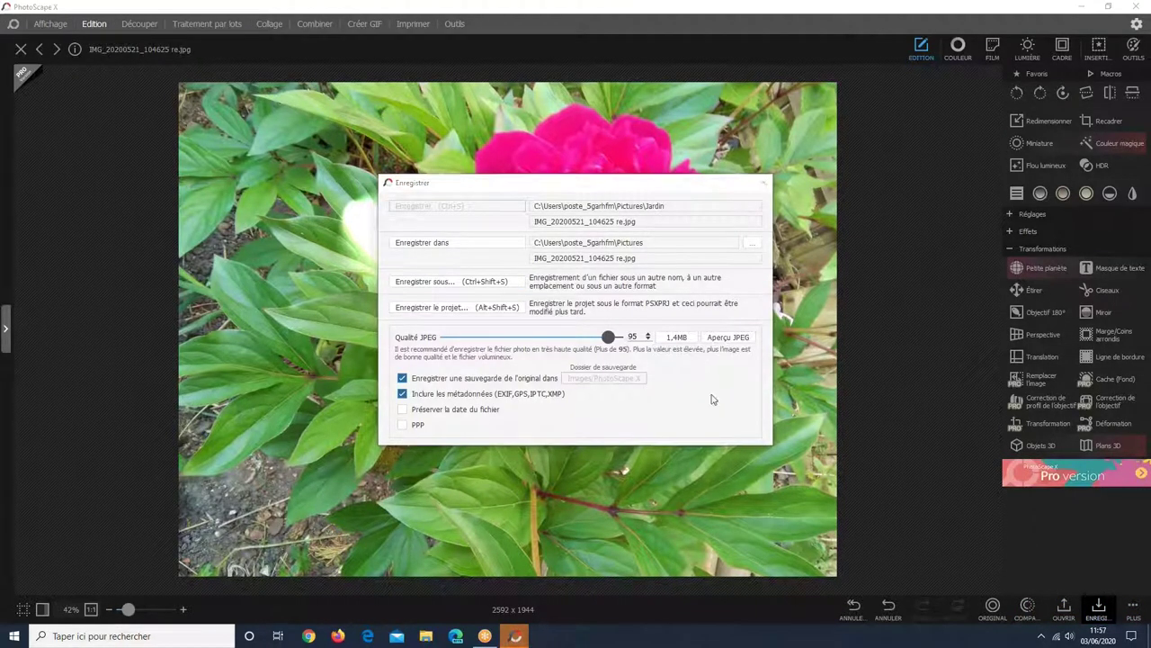
- Apply the Fabric 009 film texture to the photo and save it over "IMG_20200521_104625 re.jpg"
click(762, 183)
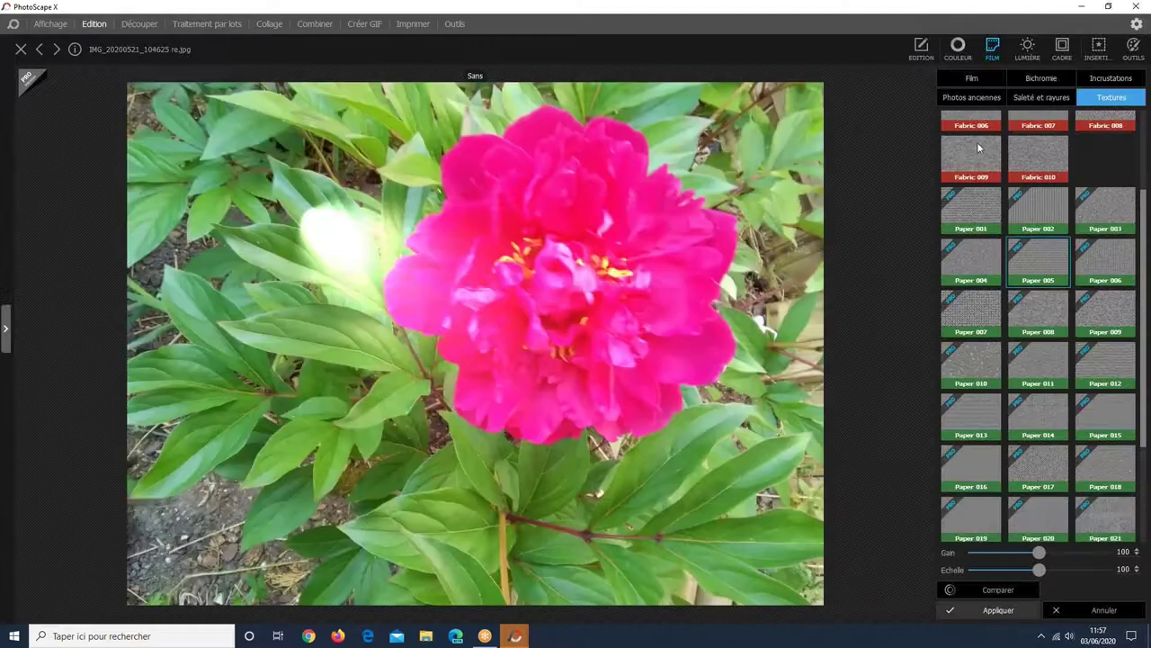
click(979, 147)
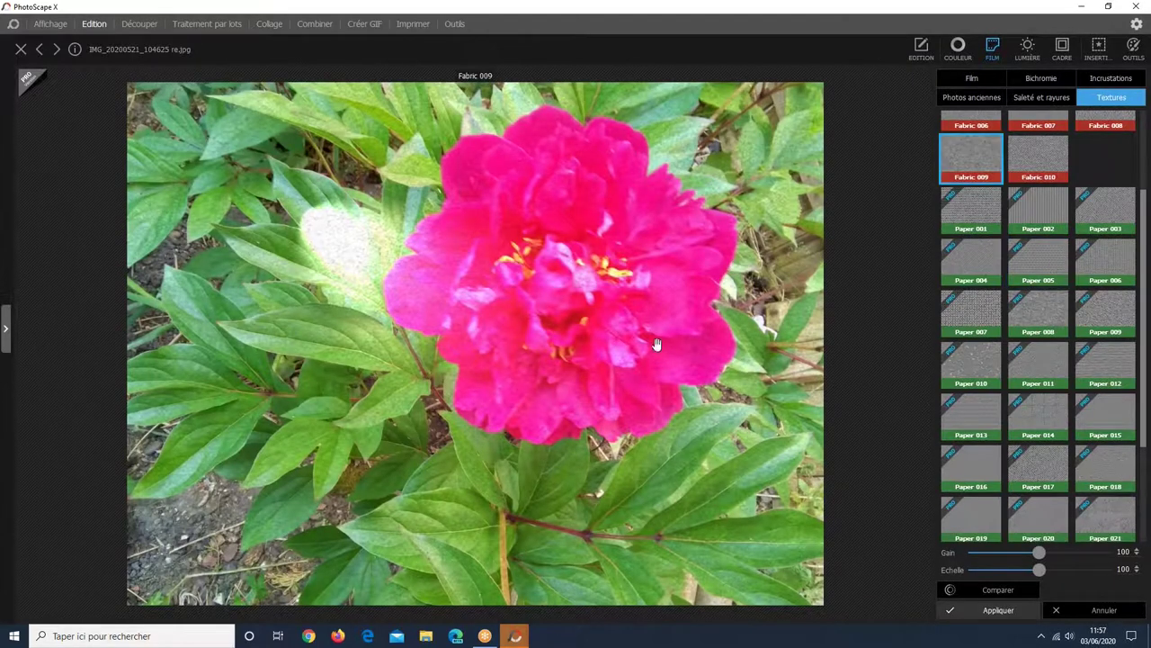
click(998, 610)
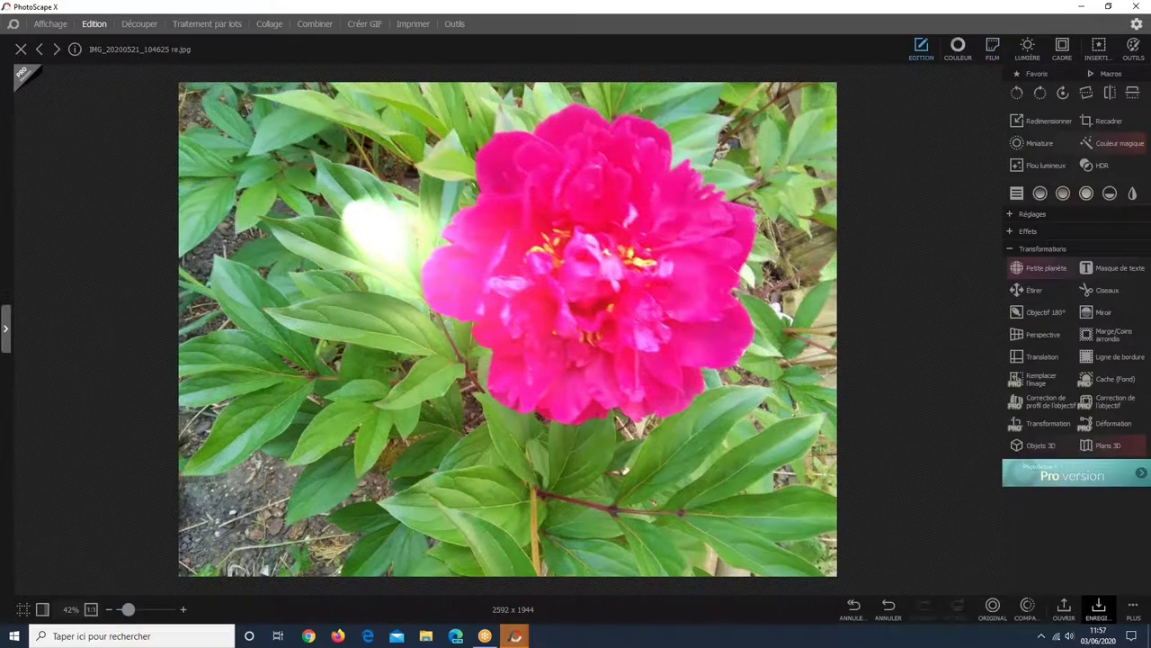
click(1098, 609)
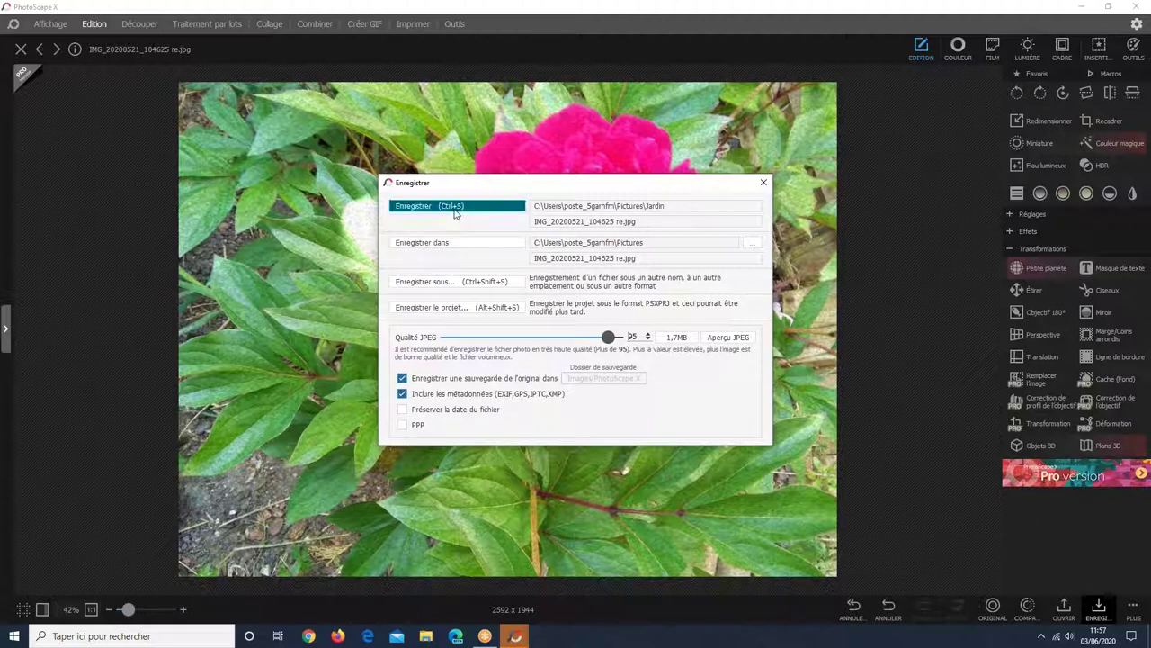
click(459, 206)
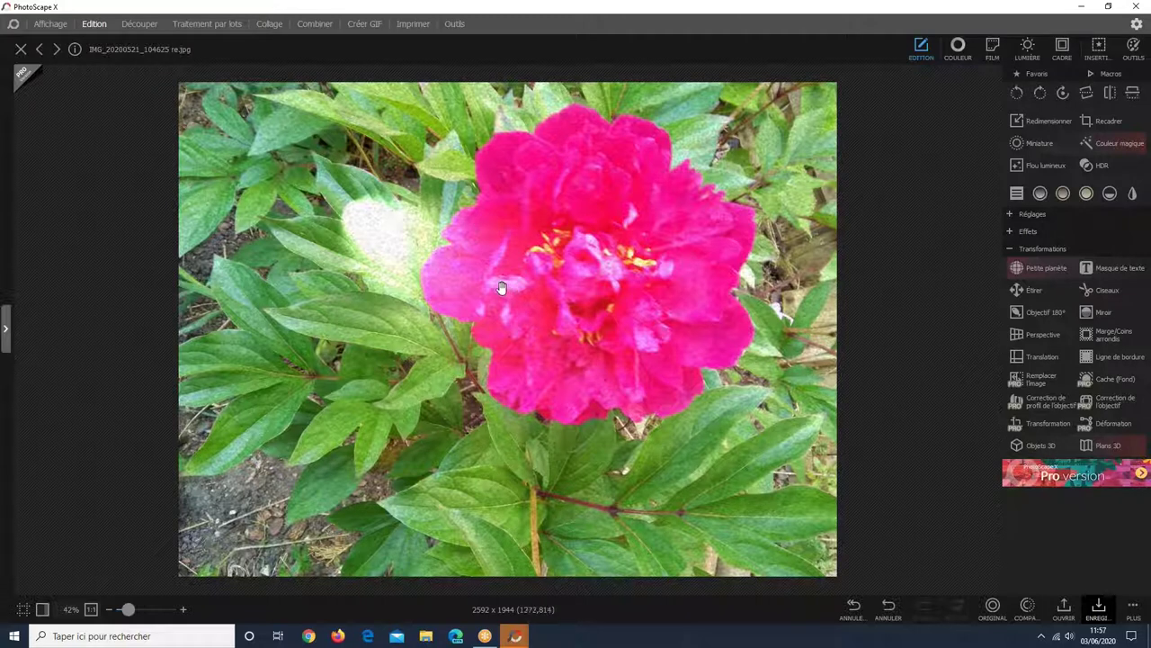
- Switch to File Explorer and open the Jardin folder inside Images
click(425, 638)
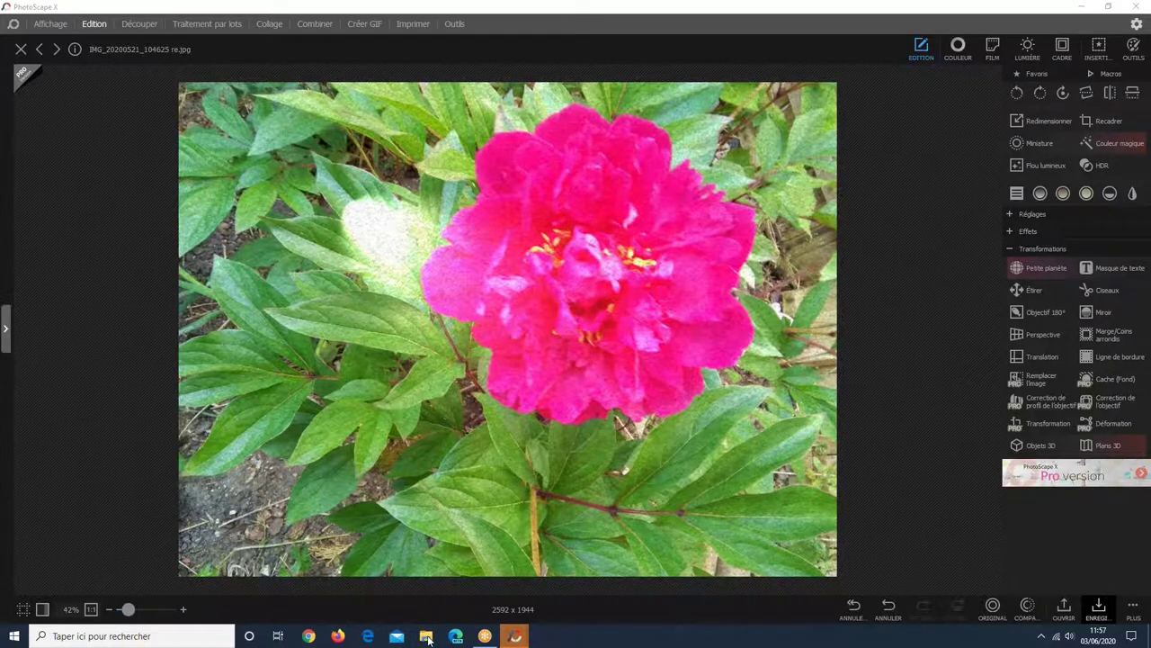
click(428, 637)
double_click(793, 71)
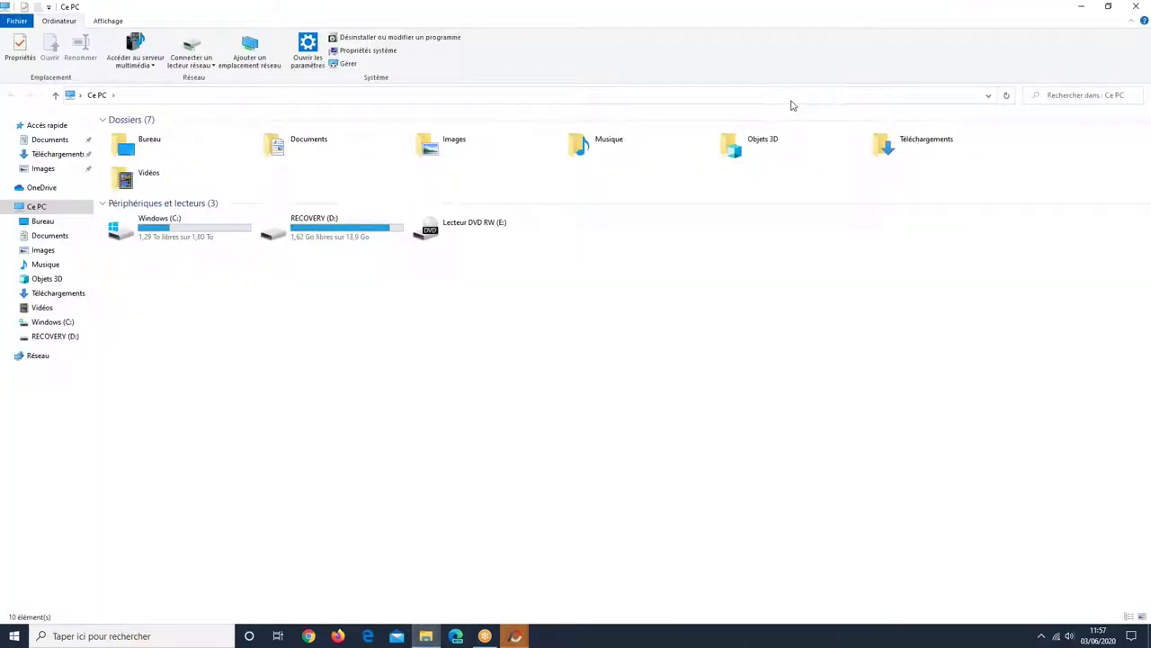
click(467, 152)
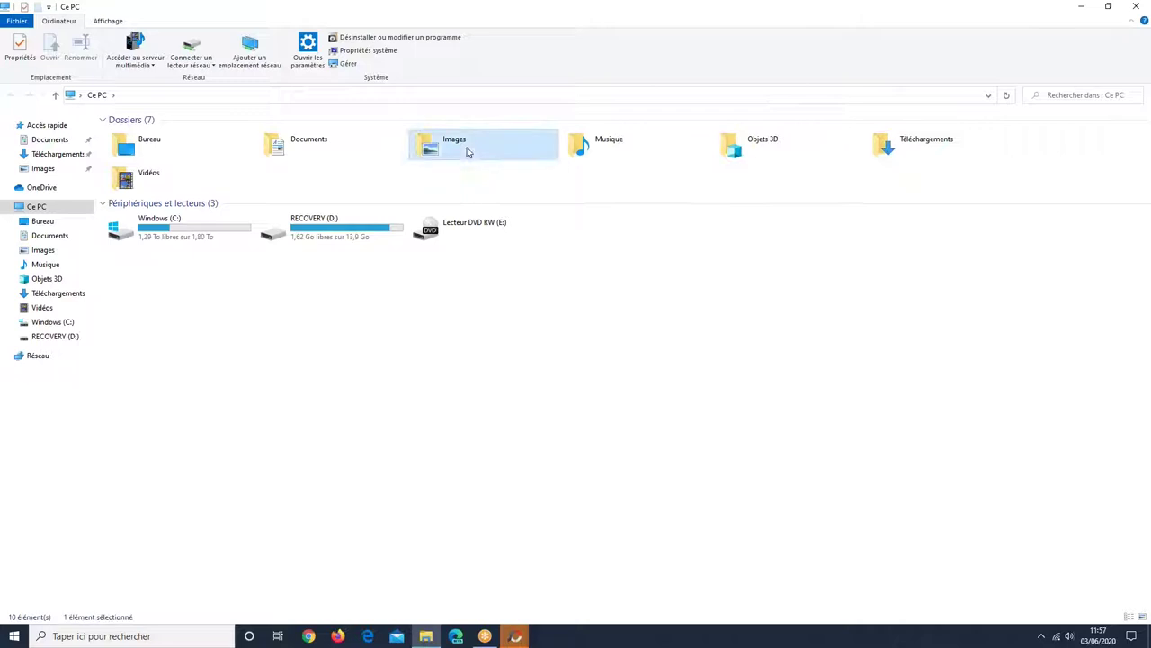
double_click(467, 152)
click(330, 147)
double_click(330, 145)
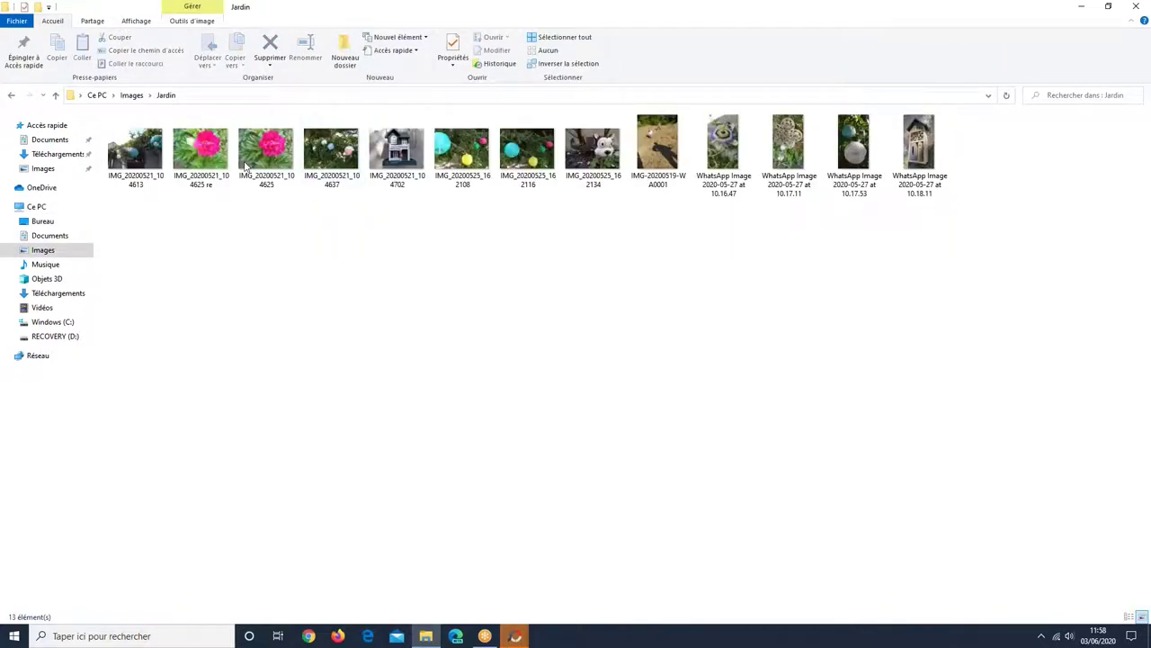
- View the saved "IMG_20200521_104625 re" photo in the Photos viewer and close it
mouse_move(208, 152)
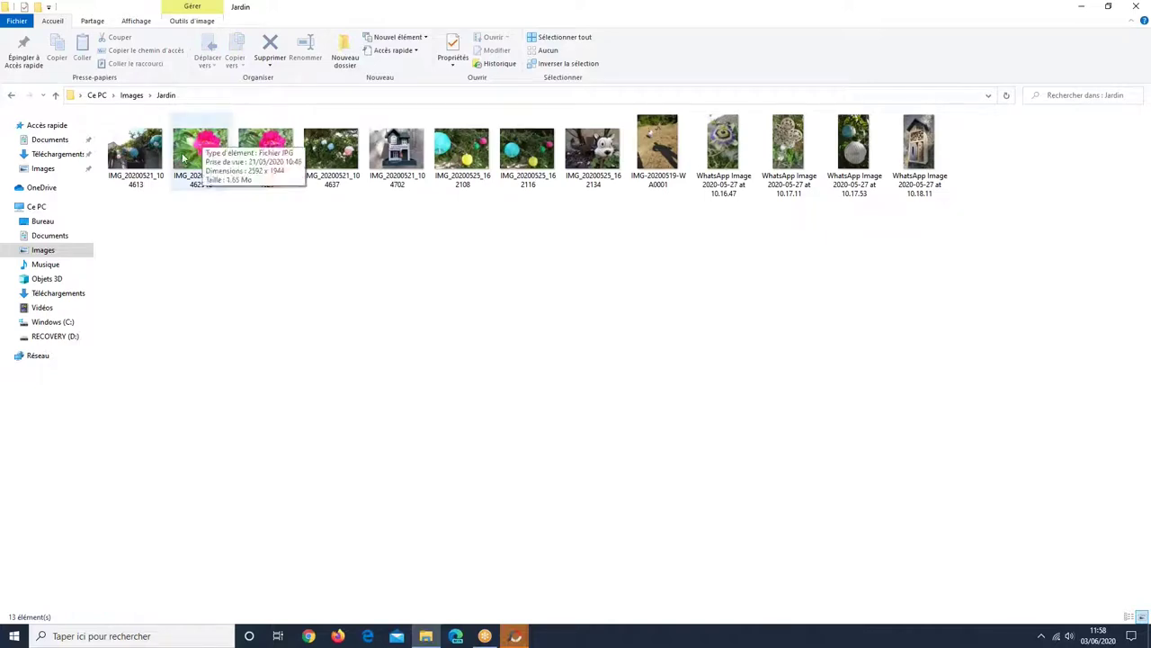
click(209, 151)
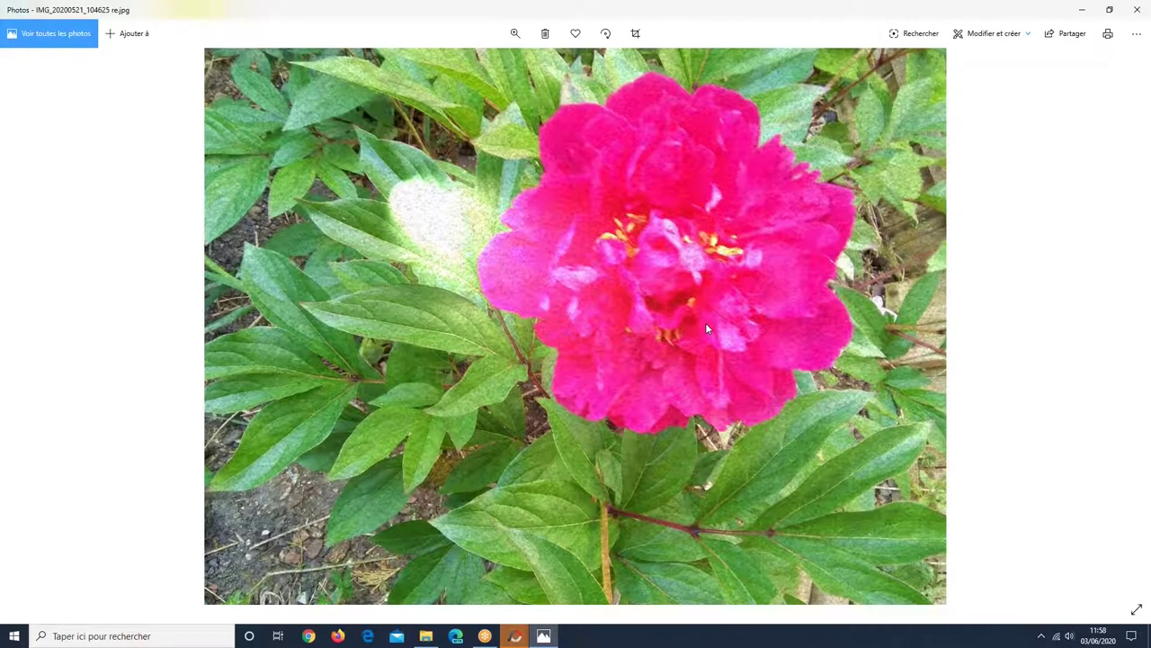
click(1139, 13)
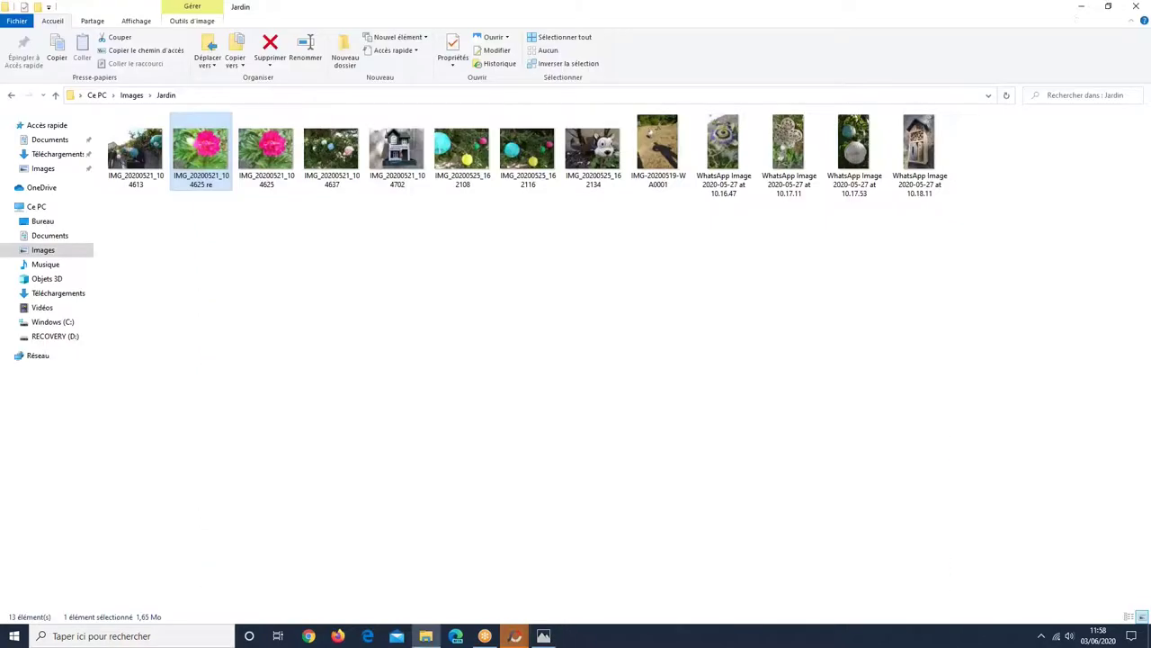
- Return to PhotoScape X, undo the fabric texture, and save the photo again under its current name
key(alt+Tab)
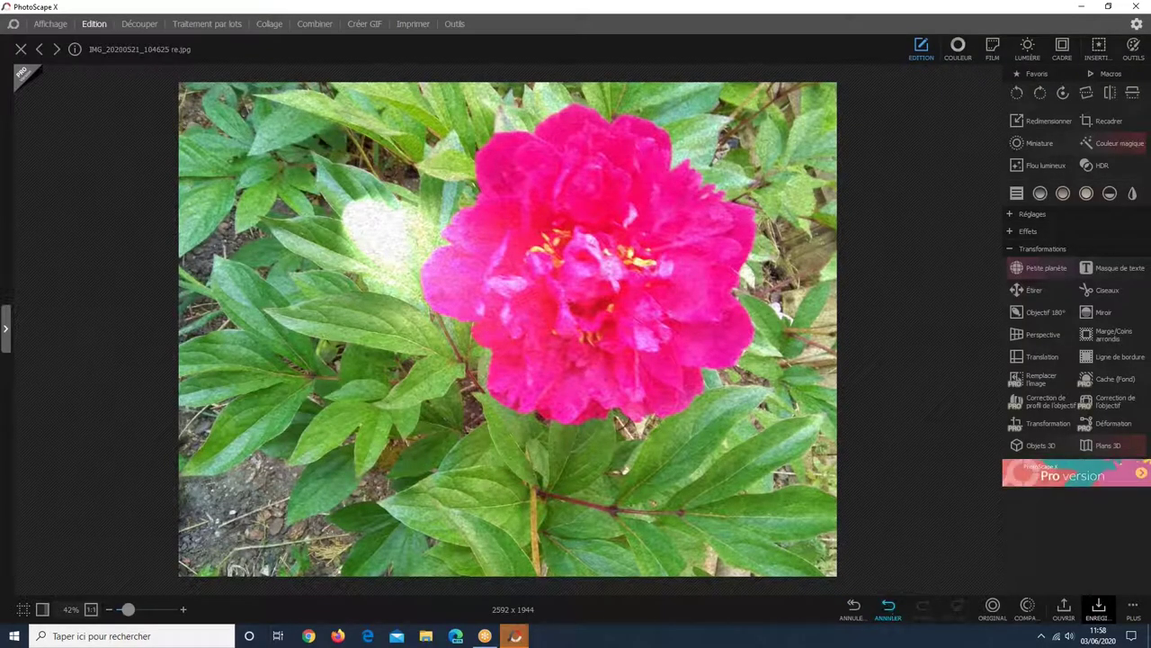
key(ctrl+z)
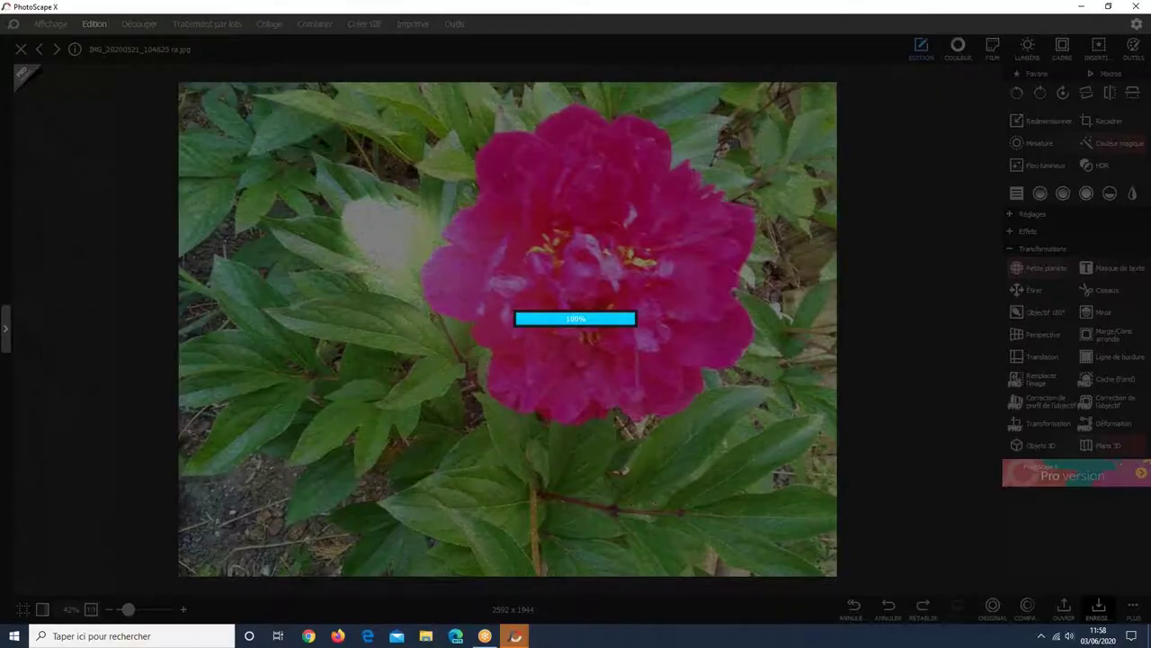
key(ctrl+s)
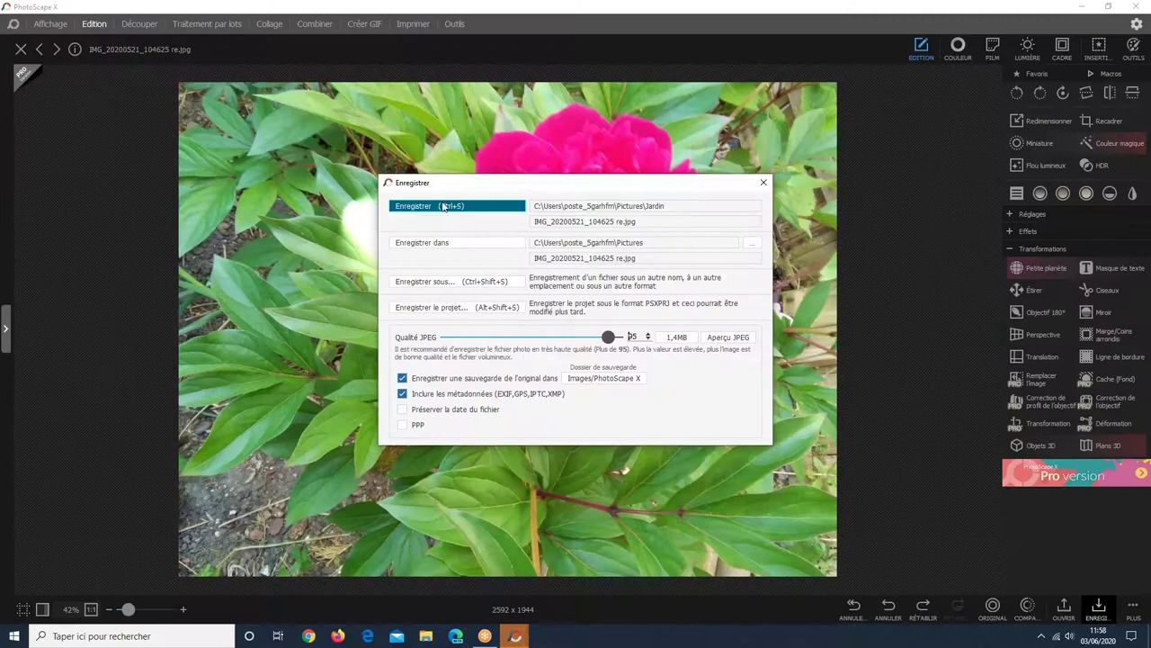
click(443, 207)
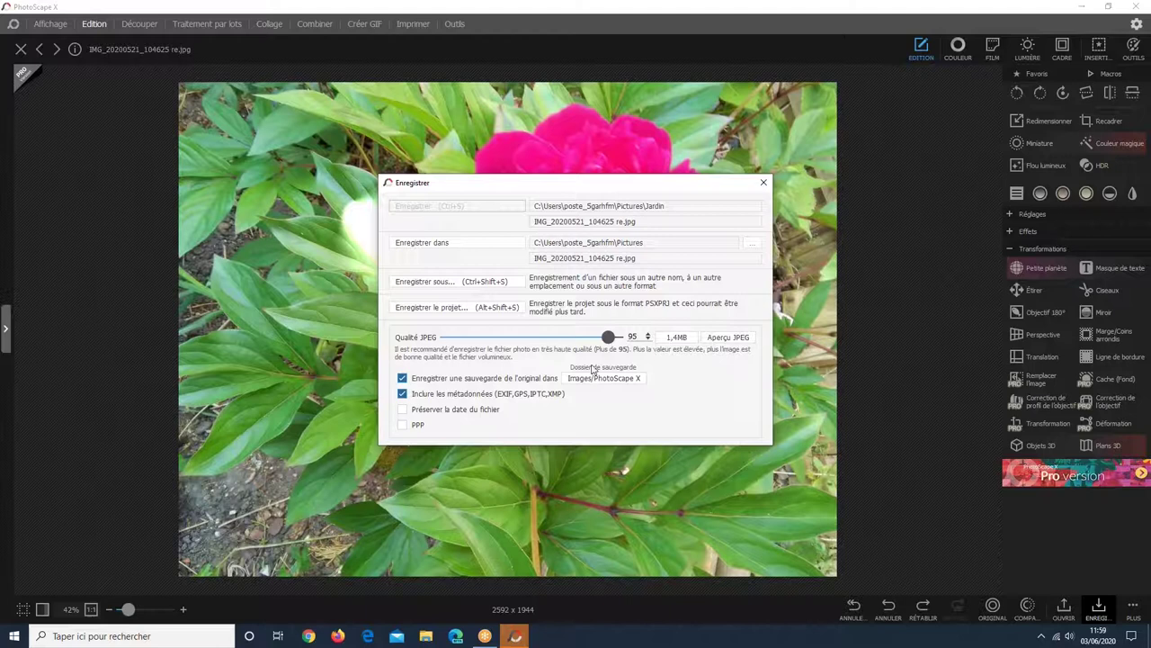
- Start saving the edit as a PSXPRJ project file in the Jardin folder
click(457, 306)
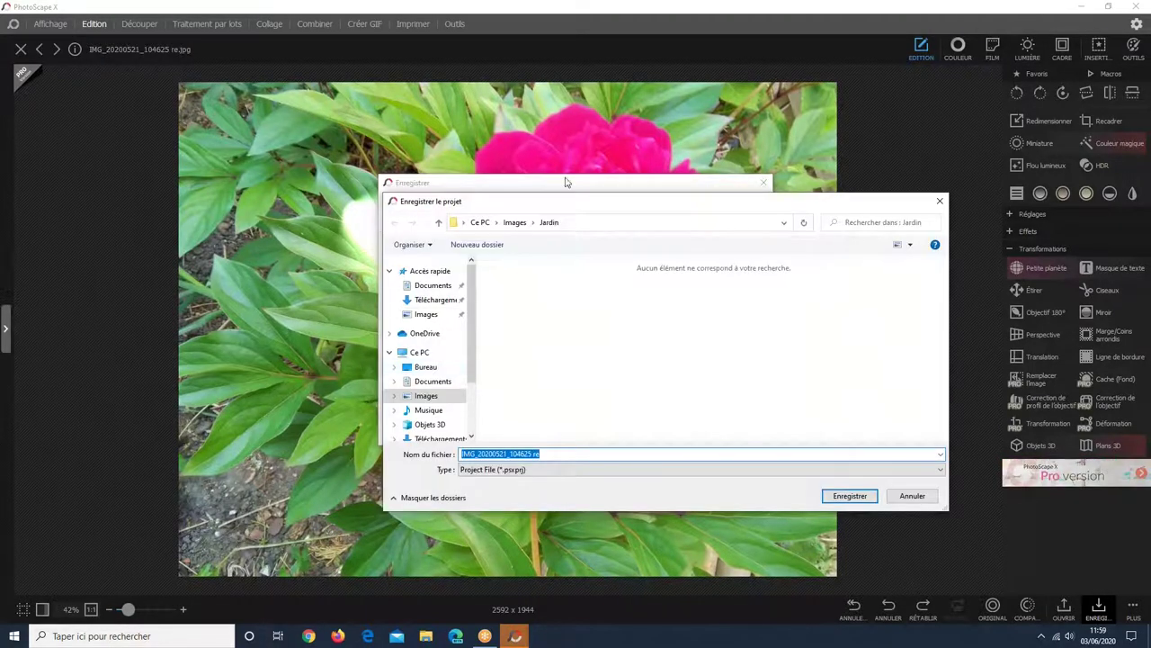